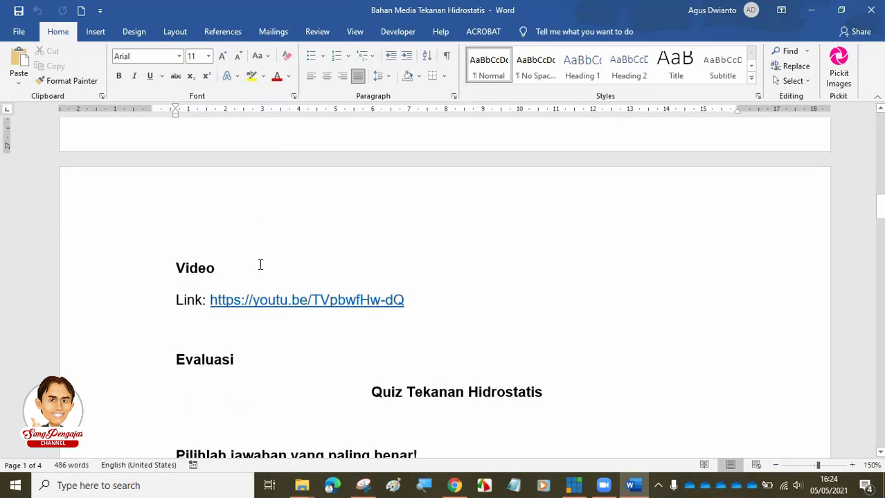
# Step: Look through the hydrostatic pressure document's video link, quiz questions, profile and bibliography, returning to its opening section
pyautogui.scroll(-5, 305, 308)
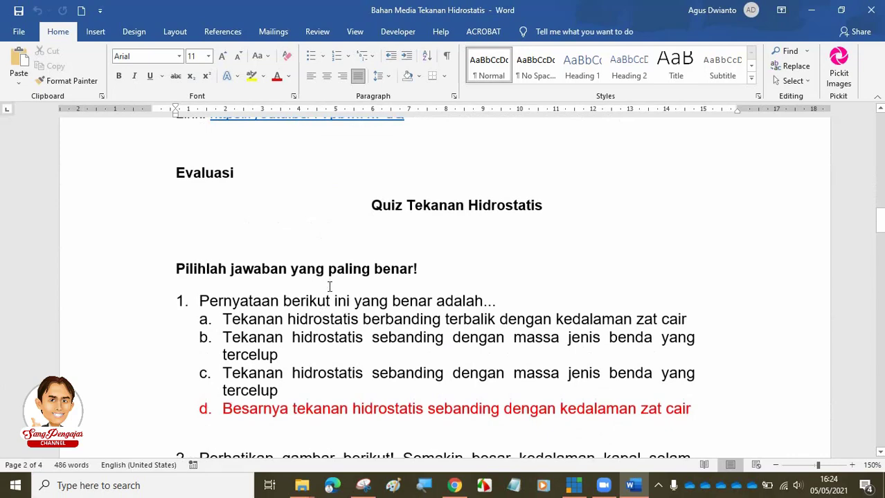
pyautogui.scroll(-5, 336, 280)
pyautogui.scroll(-4, 369, 265)
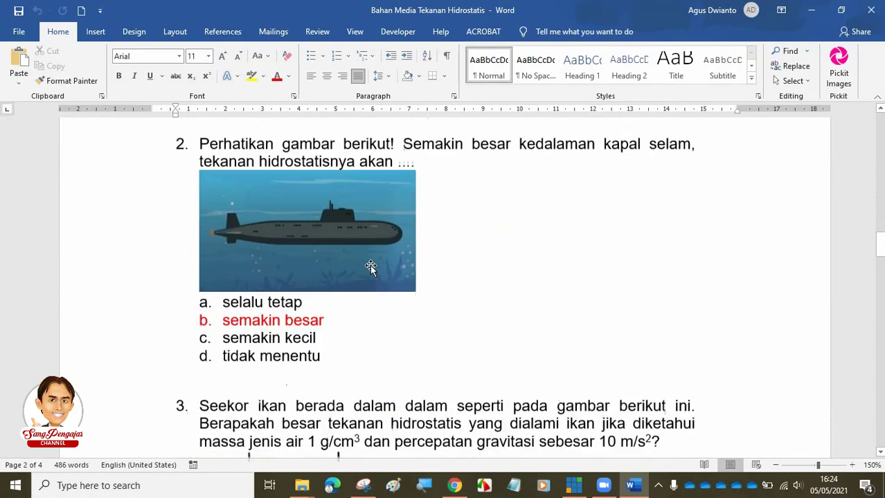
pyautogui.scroll(8, 387, 276)
pyautogui.scroll(-3, 387, 275)
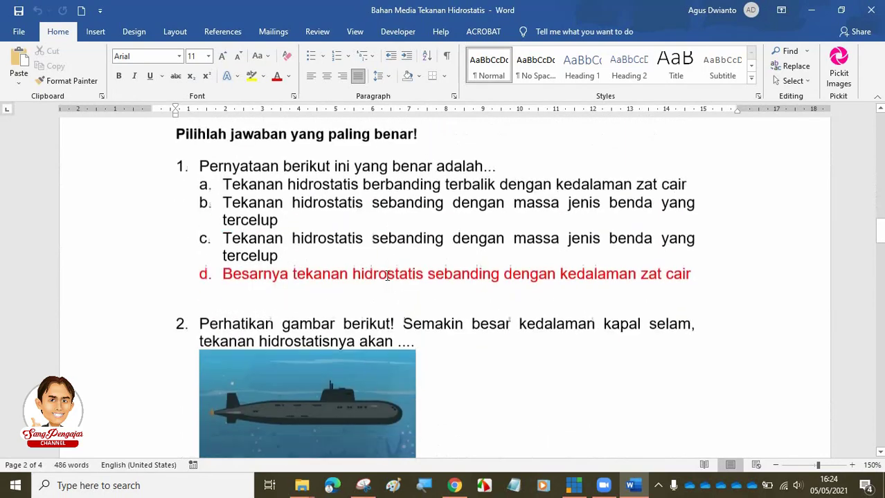
pyautogui.scroll(-20, 390, 274)
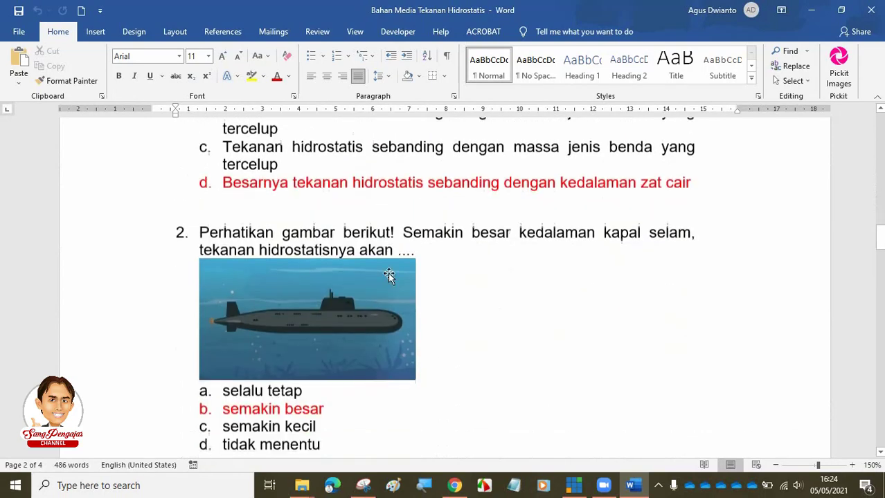
pyautogui.scroll(-10, 400, 276)
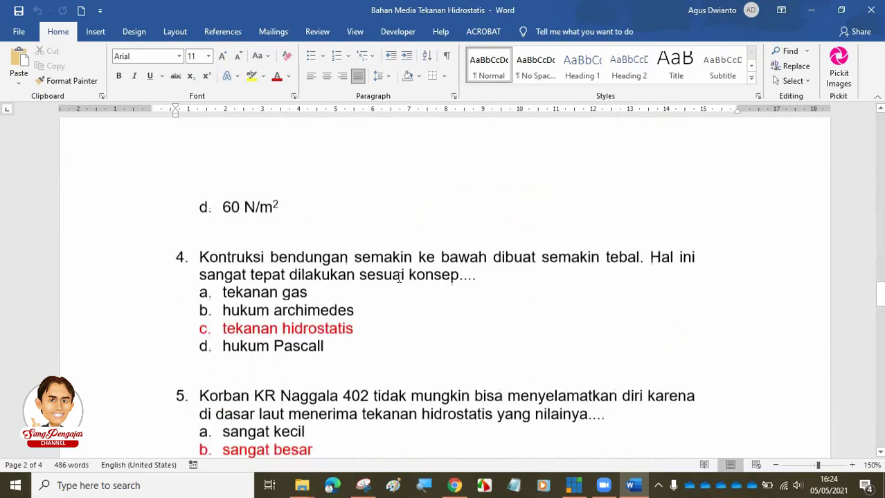
pyautogui.scroll(-8, 398, 278)
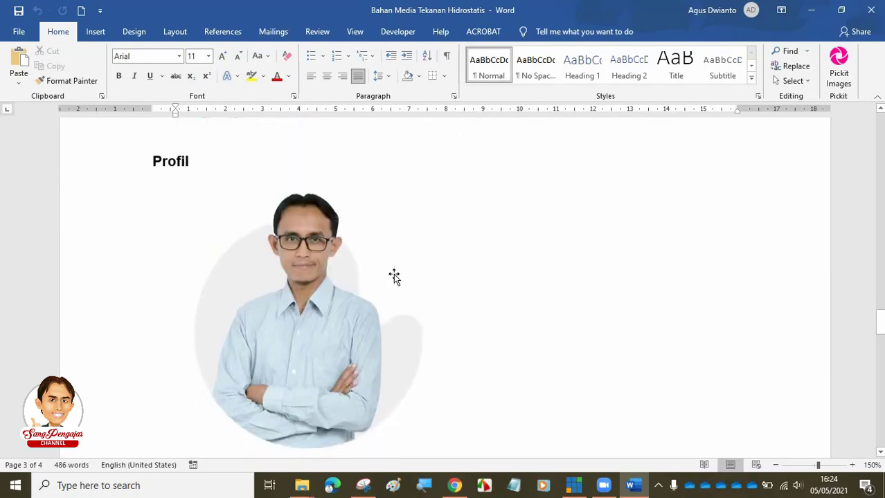
pyautogui.scroll(-8, 394, 277)
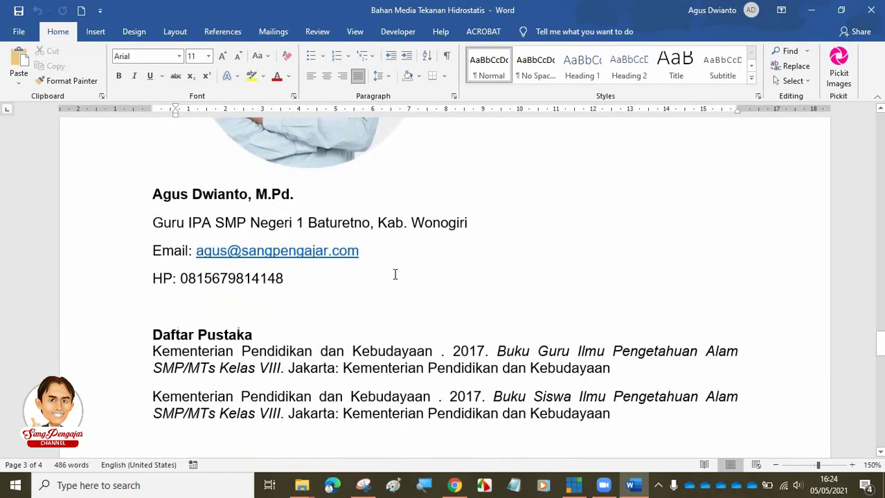
pyautogui.scroll(-10, 396, 275)
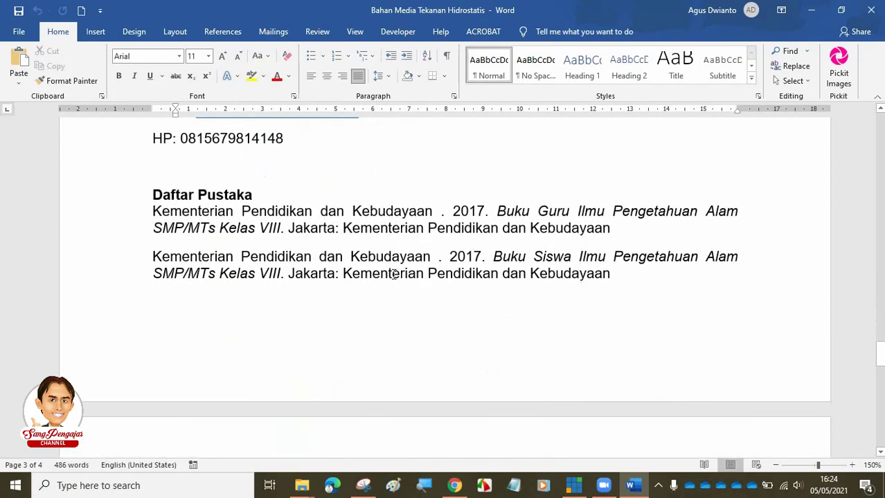
pyautogui.scroll(20, 394, 275)
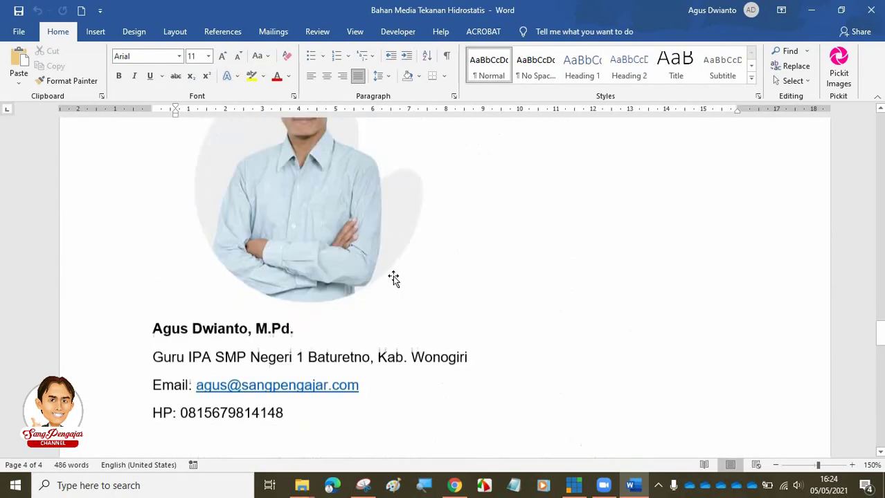
pyautogui.scroll(20, 398, 269)
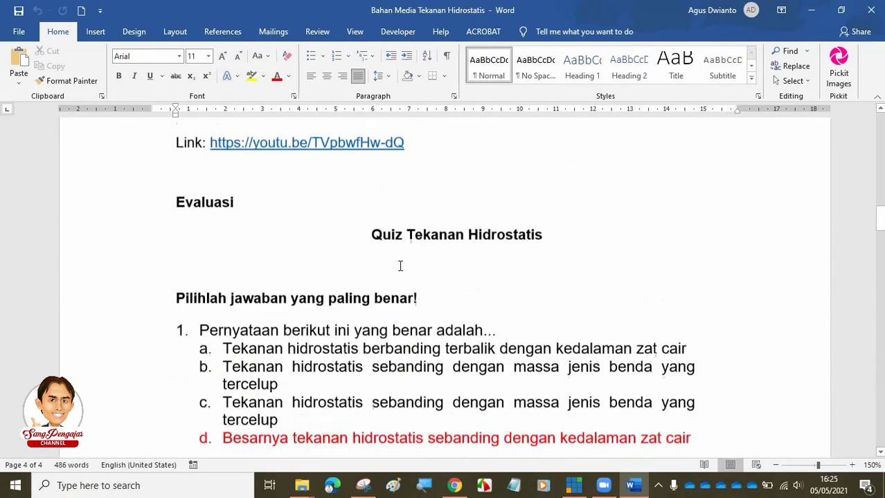
pyautogui.scroll(20, 399, 266)
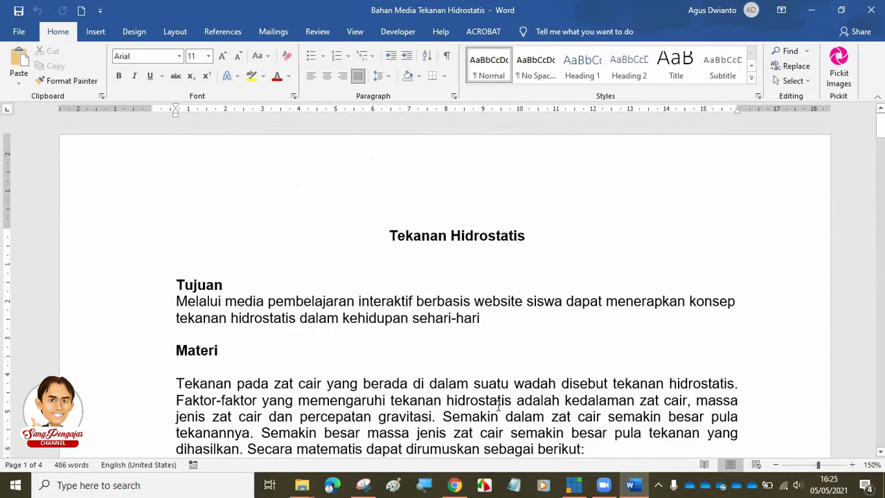
# Step: Switch to Notepad and write the address drive.google.com, enlarging the text to 500% zoom
pyautogui.click(457, 486)
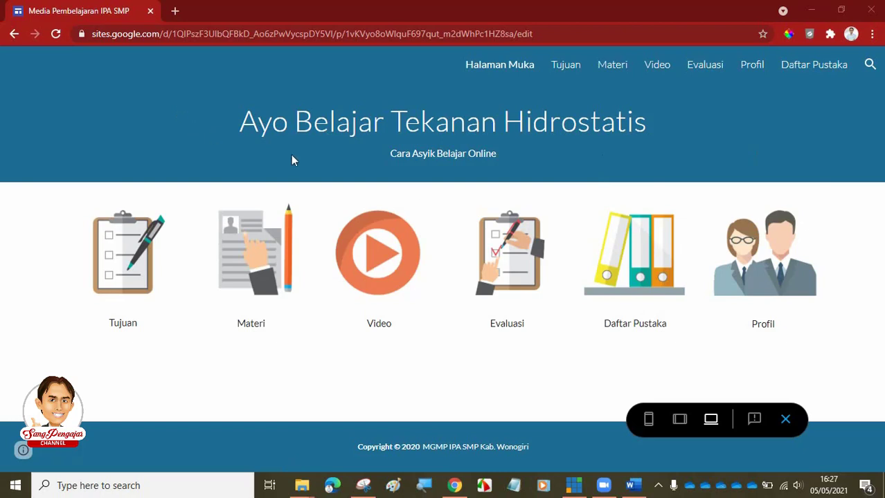
pyautogui.click(513, 486)
pyautogui.keyDown('ctrl'); pyautogui.scroll(16, 355, 207); pyautogui.keyUp('ctrl')
pyautogui.write('drive')
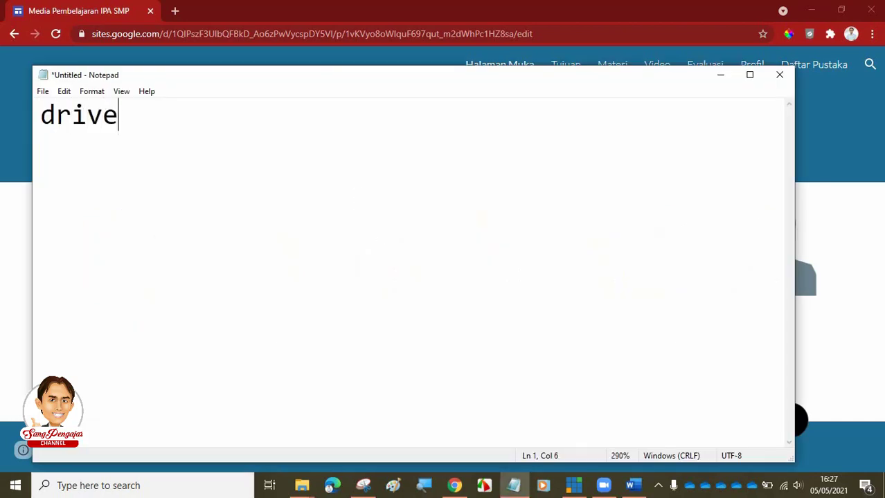
pyautogui.write('.google')
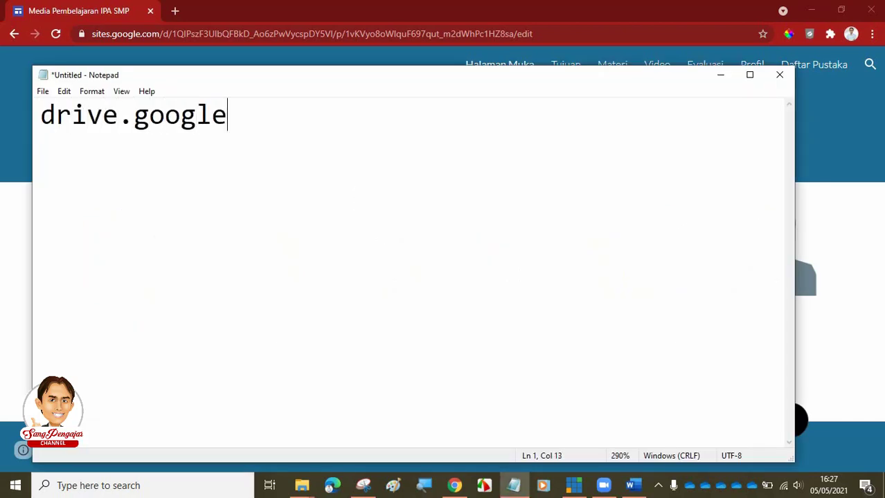
pyautogui.write('.com')
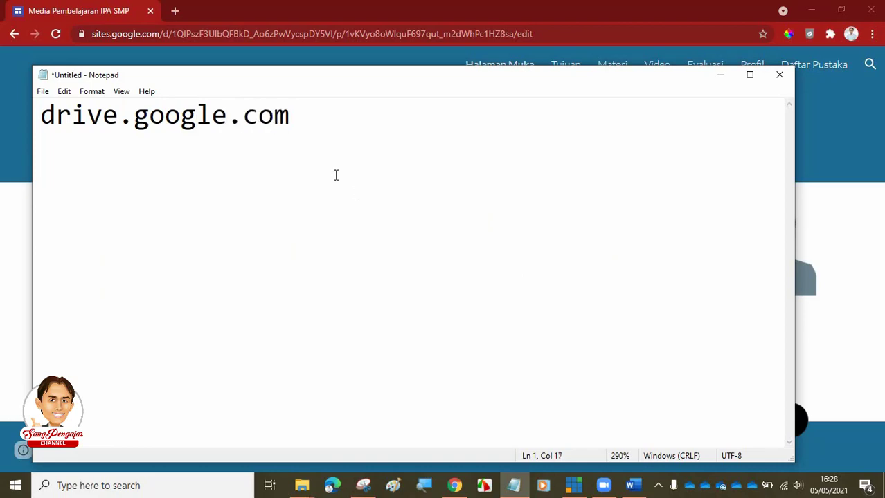
pyautogui.keyDown('ctrl'); pyautogui.scroll(3, 354, 170); pyautogui.keyUp('ctrl')
pyautogui.keyDown('ctrl'); pyautogui.scroll(2, 353, 170); pyautogui.keyUp('ctrl')
pyautogui.keyDown('ctrl'); pyautogui.scroll(13, 370, 165); pyautogui.keyUp('ctrl')
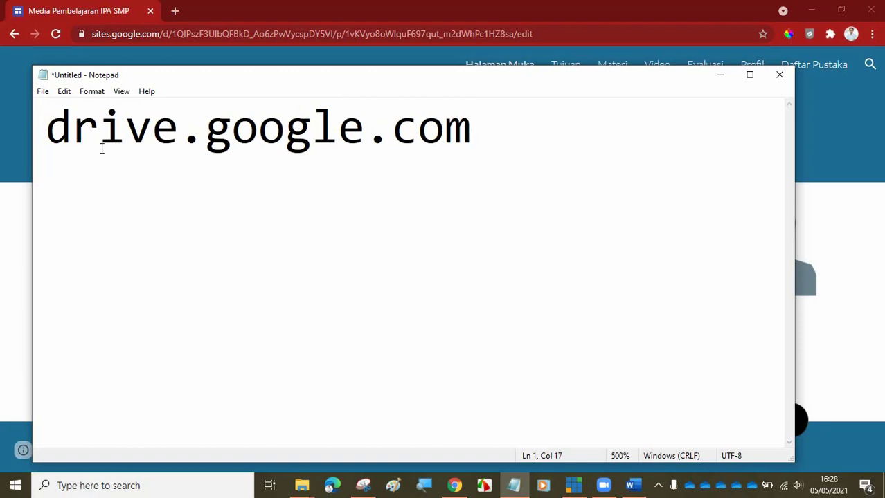
# Step: Add the note "Akun Google/GMail" below the address, leaving one blank line between them
pyautogui.press('Return')
pyautogui.press('Return')
pyautogui.write('A')
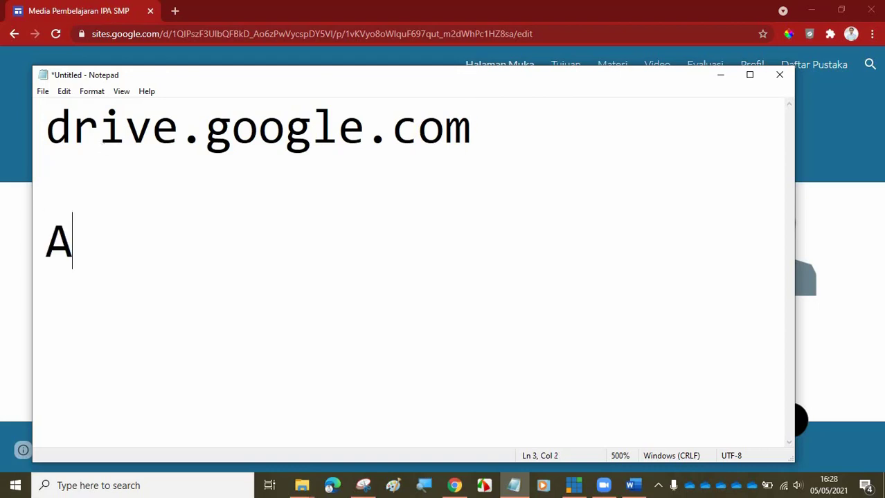
pyautogui.write('kun Google/G')
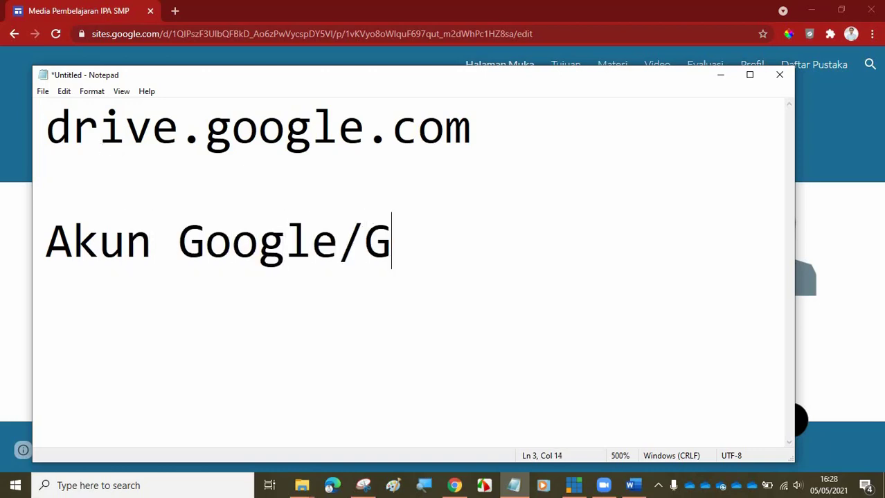
pyautogui.write('Mail')
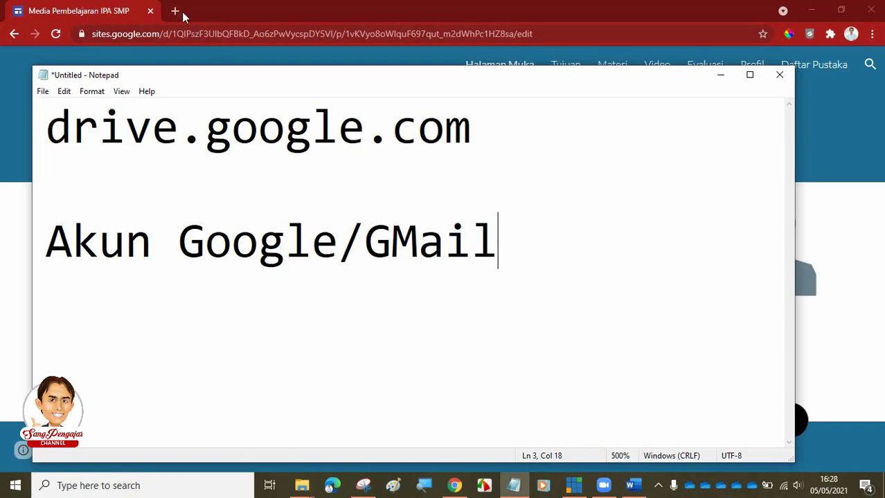
# Step: Switch to Chrome and open drive.google.com in a new browser tab
pyautogui.click(206, 2)
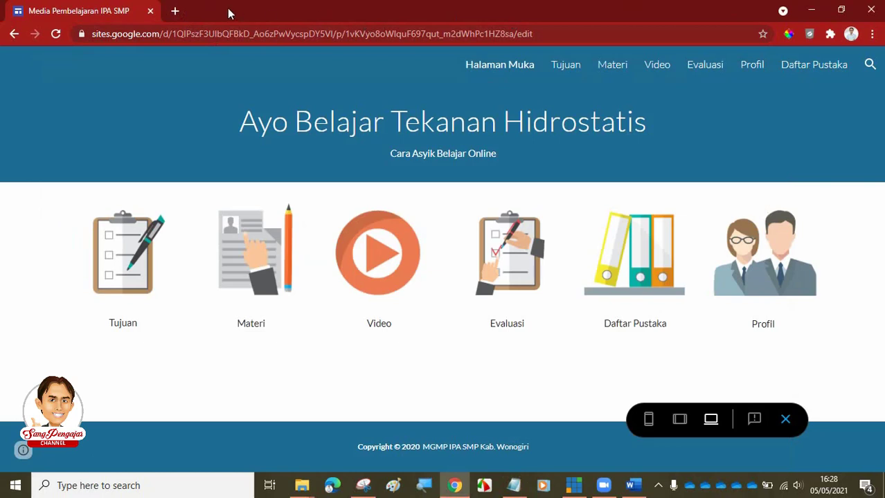
pyautogui.click(177, 12)
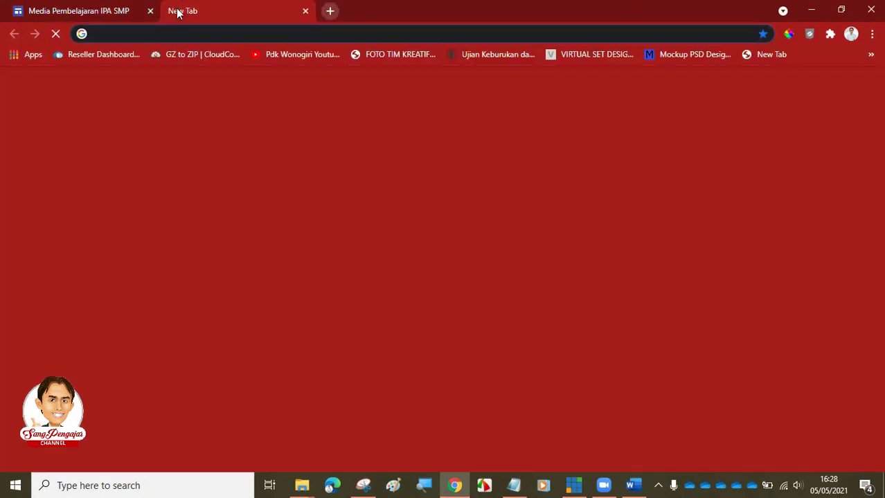
pyautogui.write('drive.google.com')
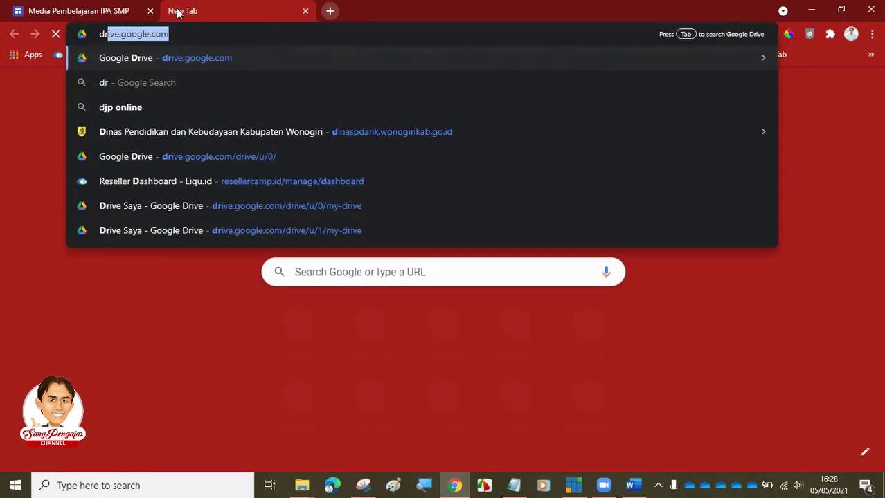
pyautogui.press('Return')
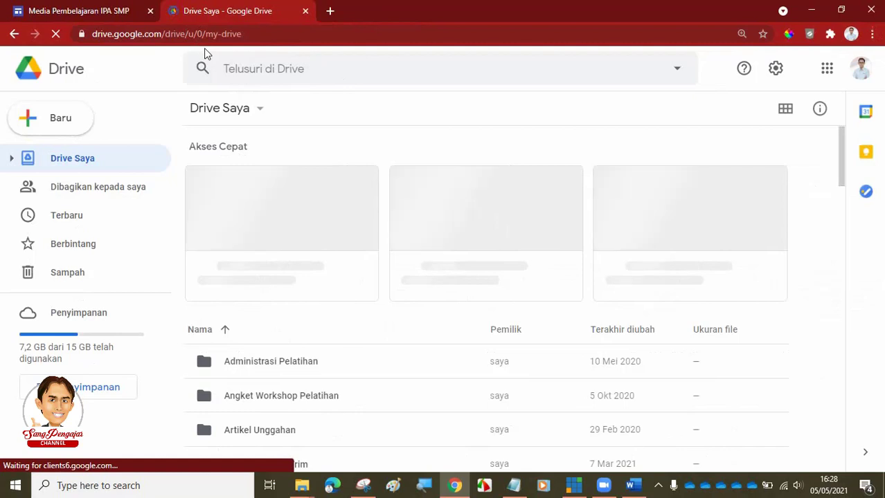
# Step: Look through the existing folders and quick-access files in Drive Saya
pyautogui.scroll(-3, 360, 371)
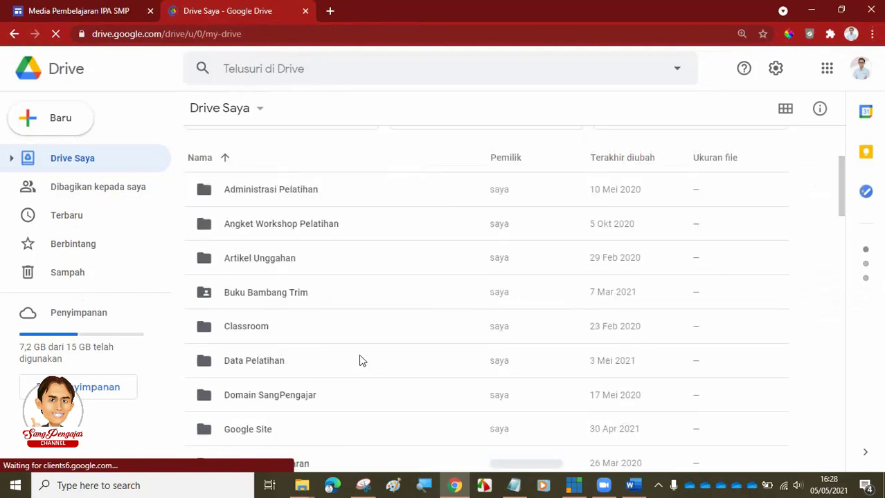
pyautogui.scroll(-1, 359, 360)
pyautogui.scroll(-1, 359, 360)
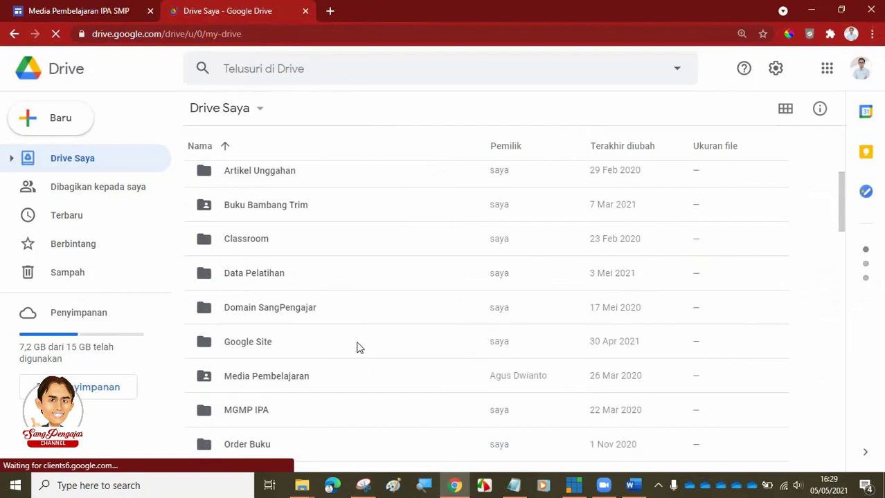
pyautogui.scroll(-2, 359, 346)
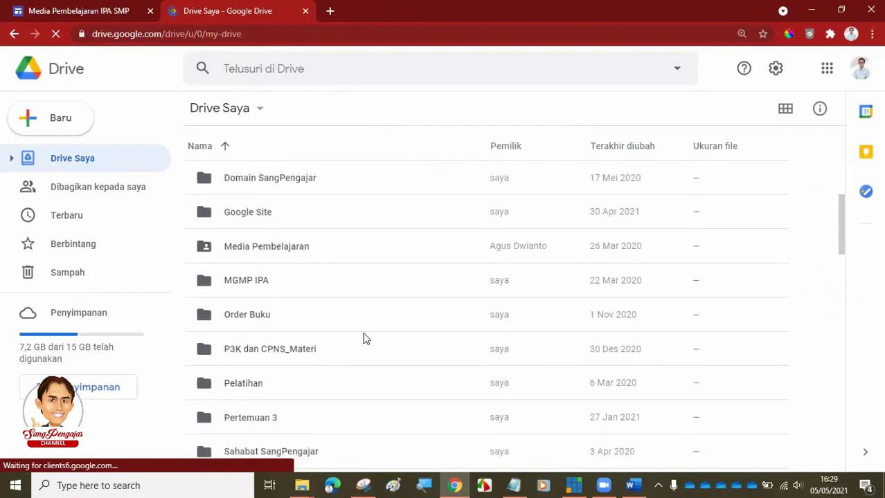
pyautogui.scroll(-6, 361, 334)
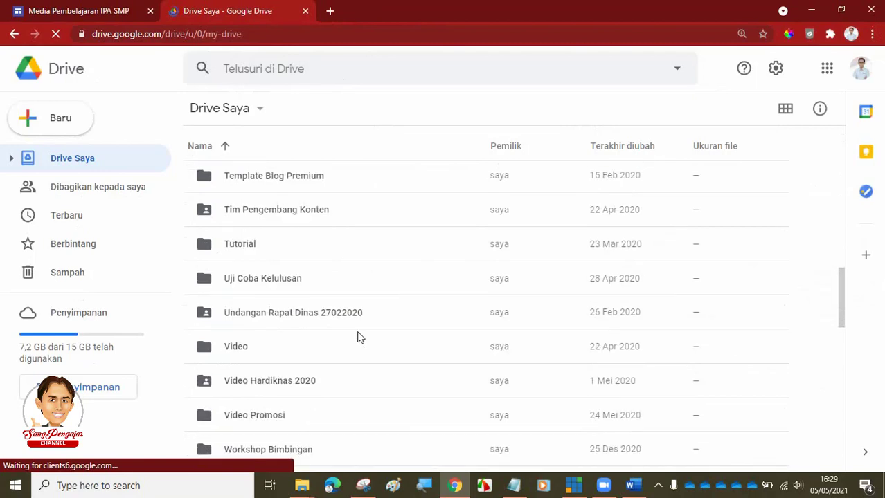
pyautogui.scroll(8, 359, 337)
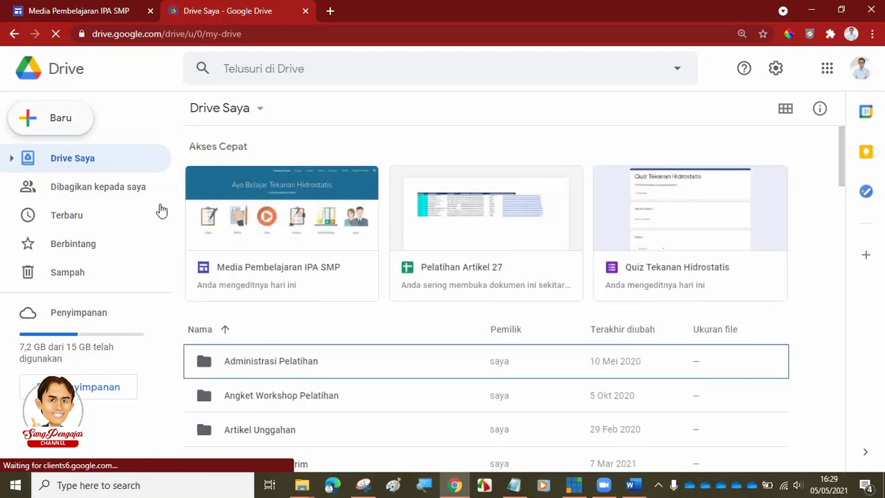
pyautogui.scroll(-2, 180, 253)
pyautogui.scroll(-1, 180, 253)
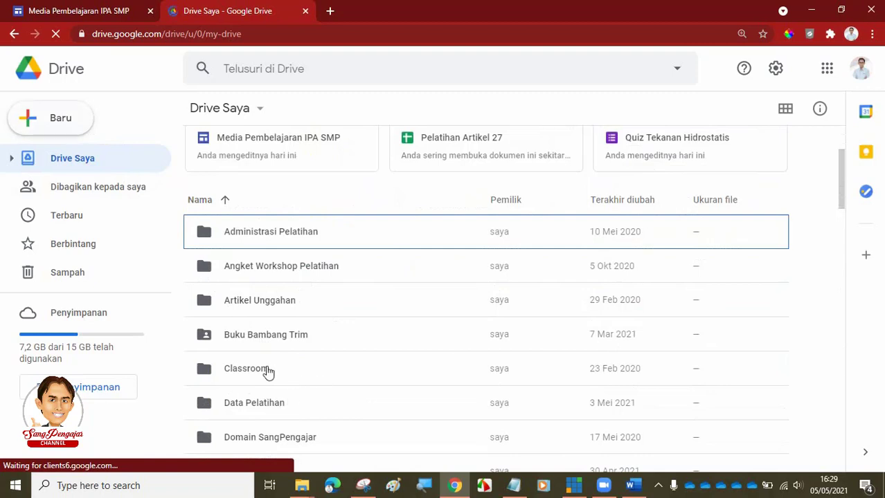
pyautogui.scroll(-1, 267, 367)
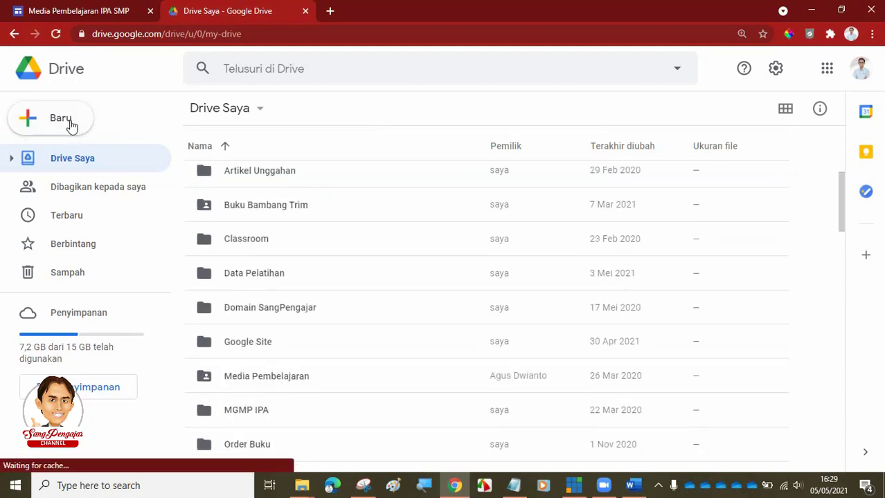
# Step: Create a new folder named "Multimedia Pembelajaran" in Drive Saya
pyautogui.click(70, 123)
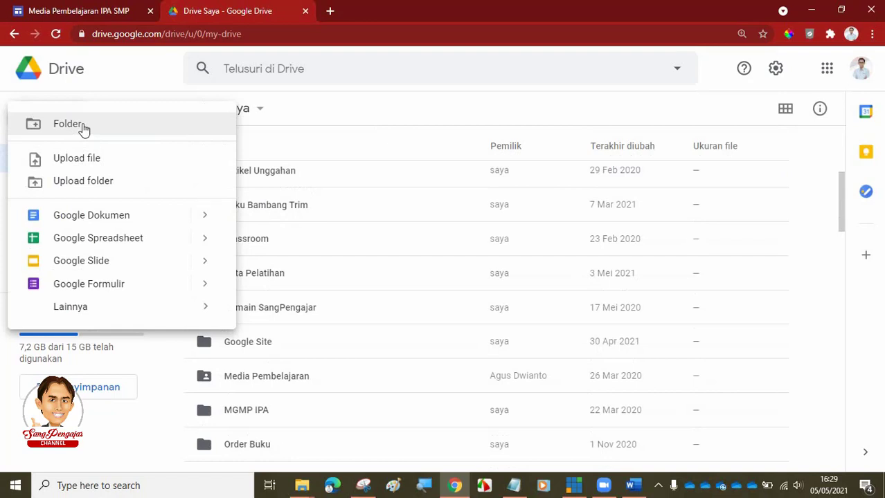
pyautogui.click(82, 128)
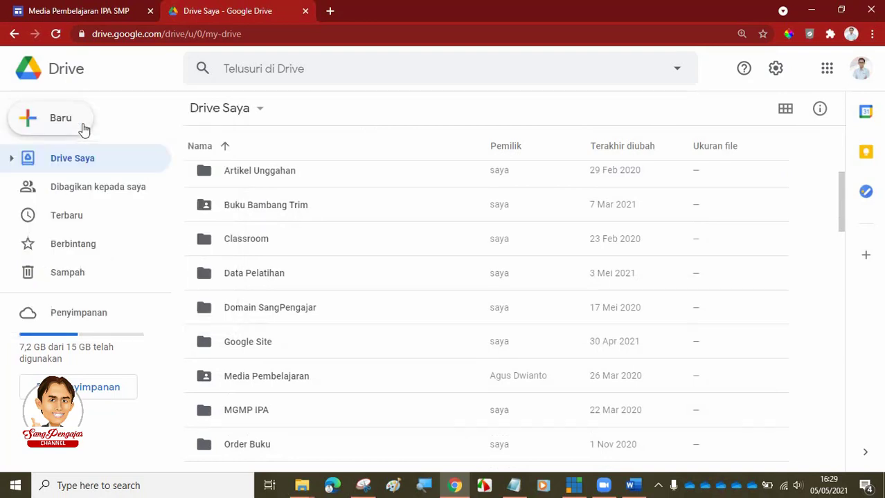
pyautogui.write('M')
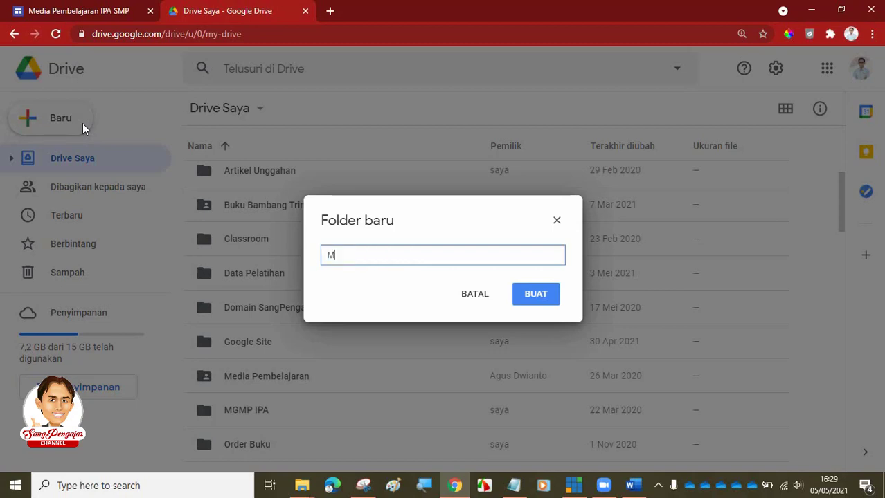
pyautogui.write('ultimedia Pembe')
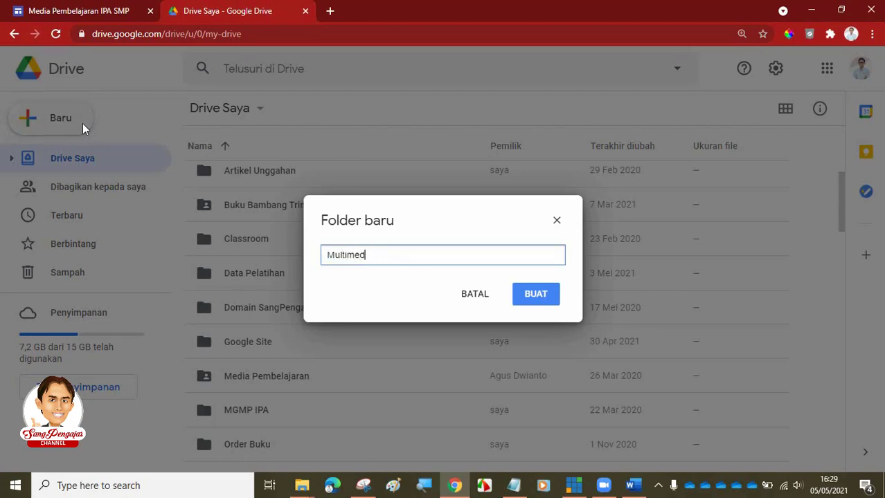
pyautogui.write('lajaran')
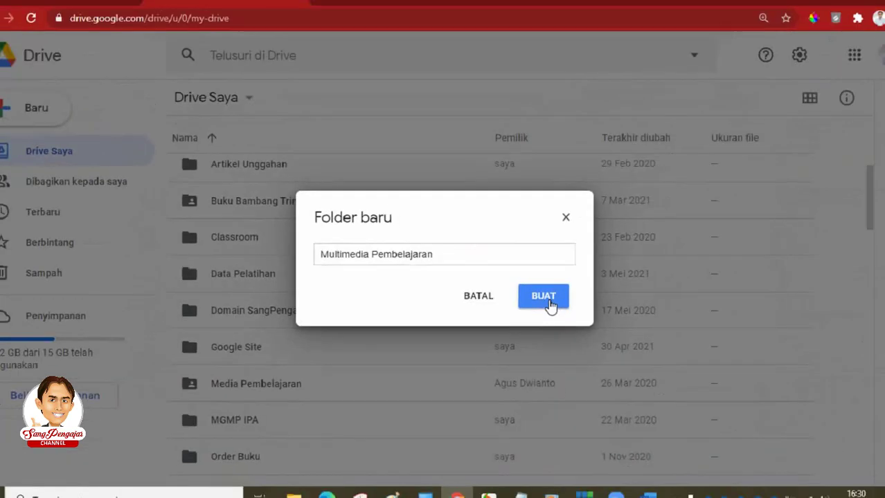
pyautogui.click(663, 332)
# Step: Locate the new Multimedia Pembelajaran folder in the Drive Saya list and open it
pyautogui.scroll(3, 542, 303)
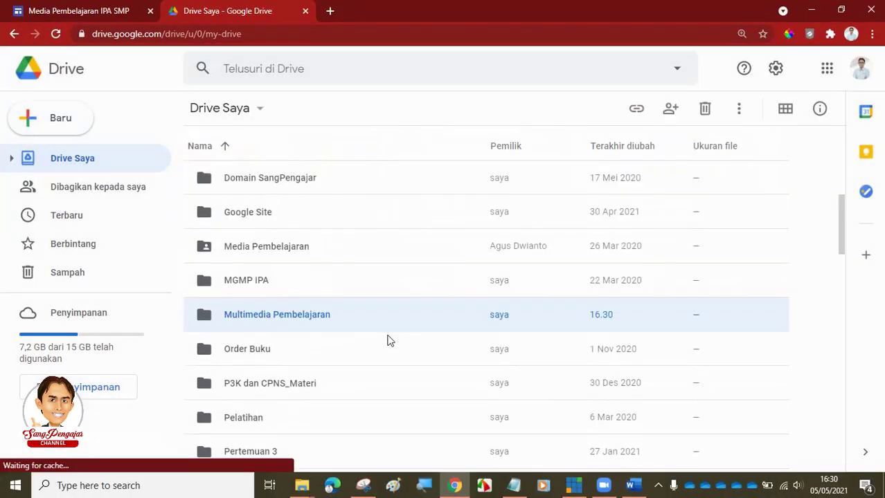
pyautogui.scroll(1, 342, 239)
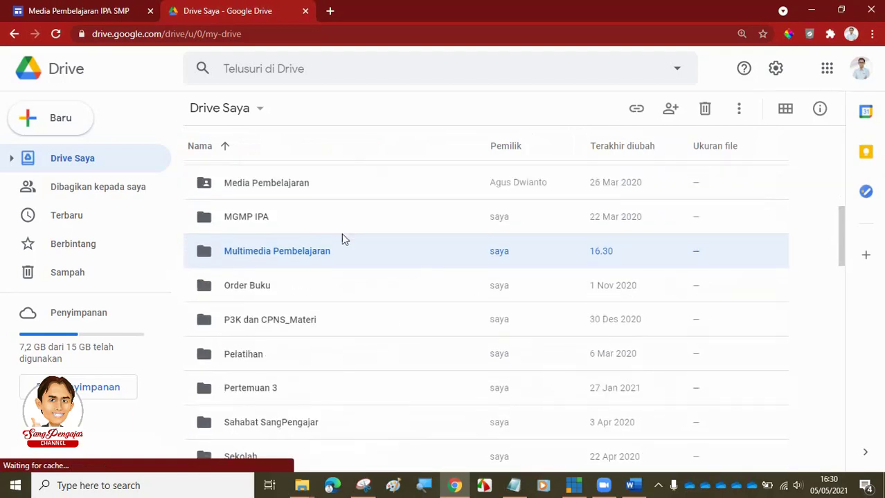
pyautogui.scroll(-1, 318, 269)
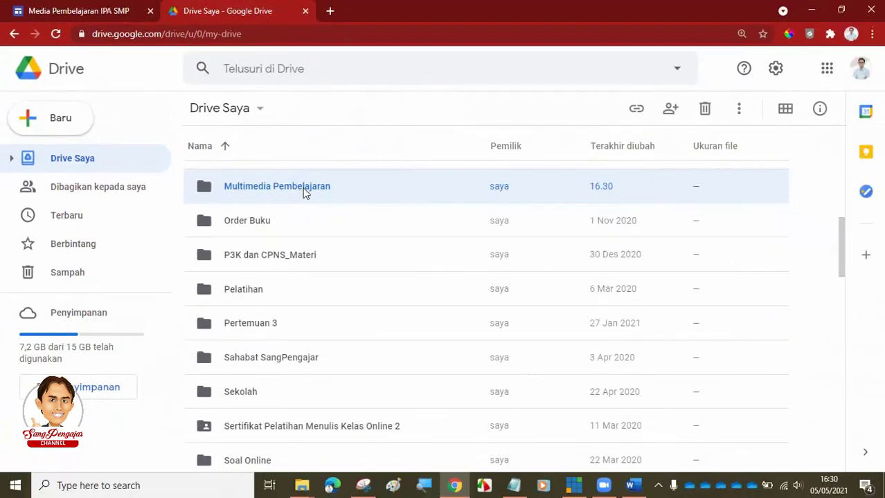
pyautogui.doubleClick(305, 191)
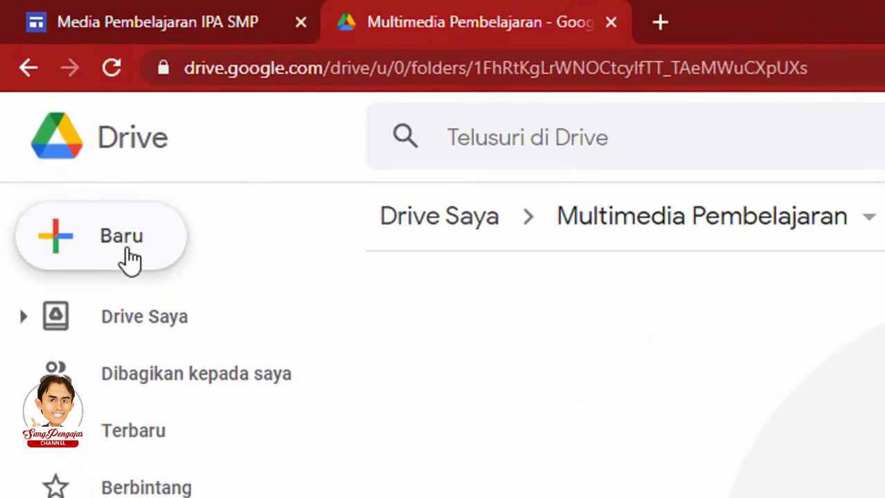
pyautogui.click(65, 129)
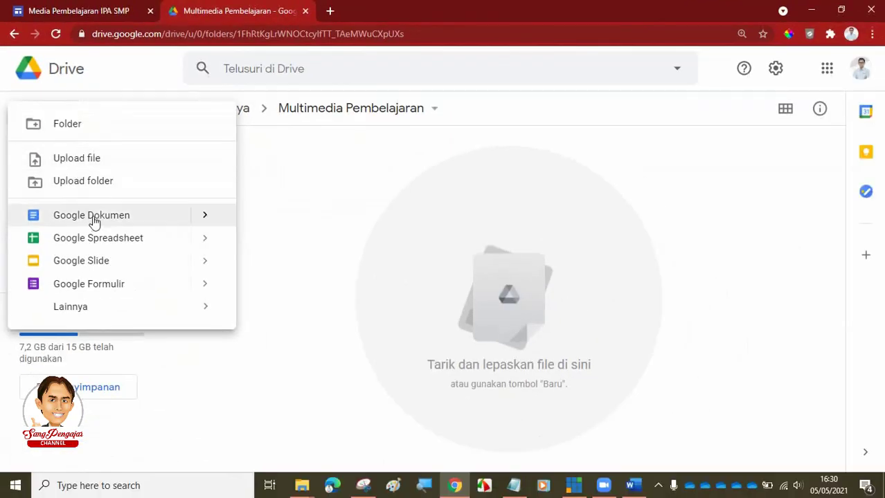
pyautogui.moveTo(190, 312)
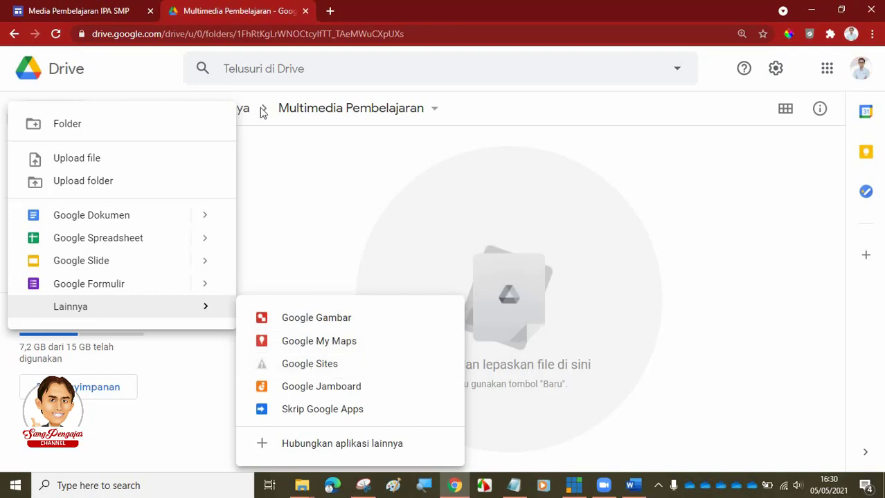
pyautogui.click(409, 175)
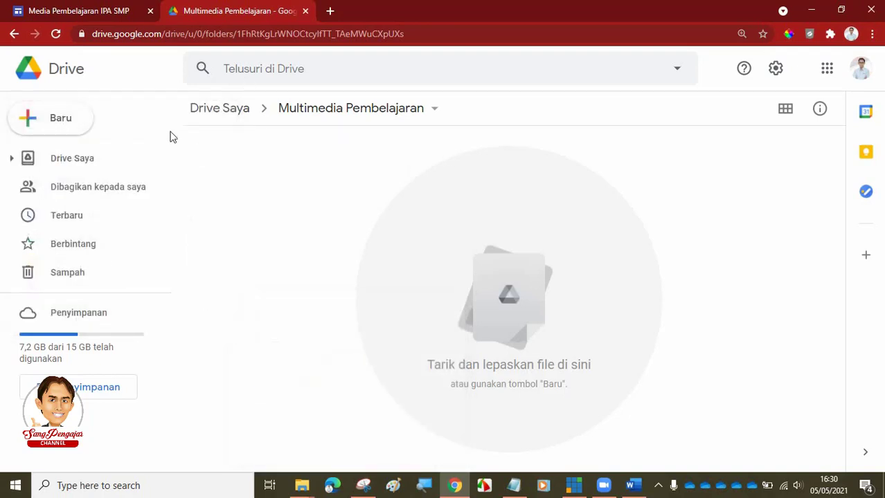
# Step: Create a new Google Sites site inside the Multimedia Pembelajaran folder and compare it with the finished Media Pembelajaran IPA SMP site
pyautogui.click(75, 128)
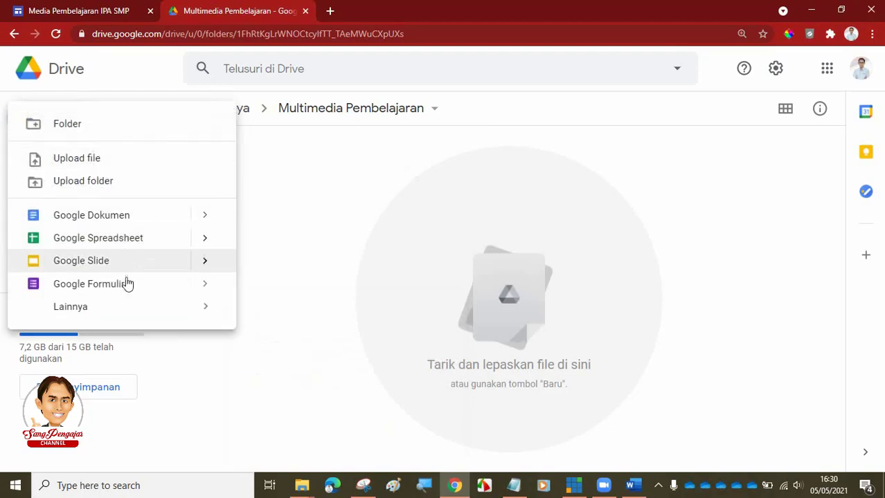
pyautogui.moveTo(141, 310)
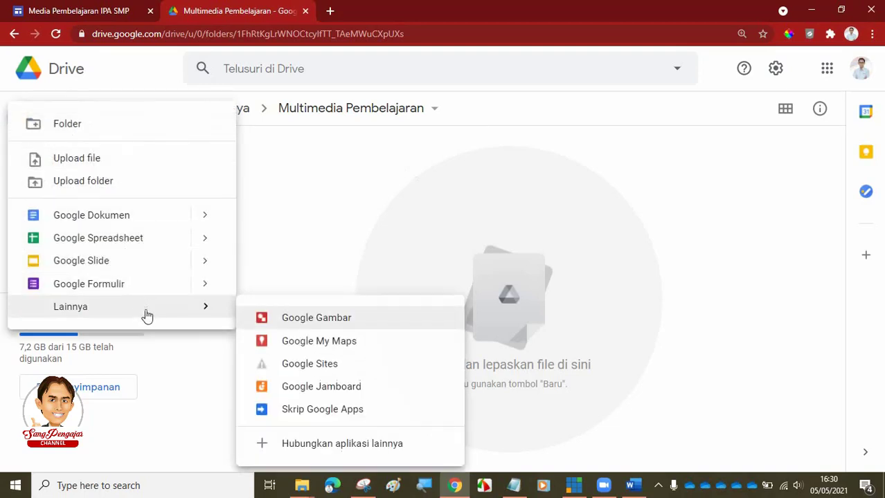
pyautogui.click(324, 368)
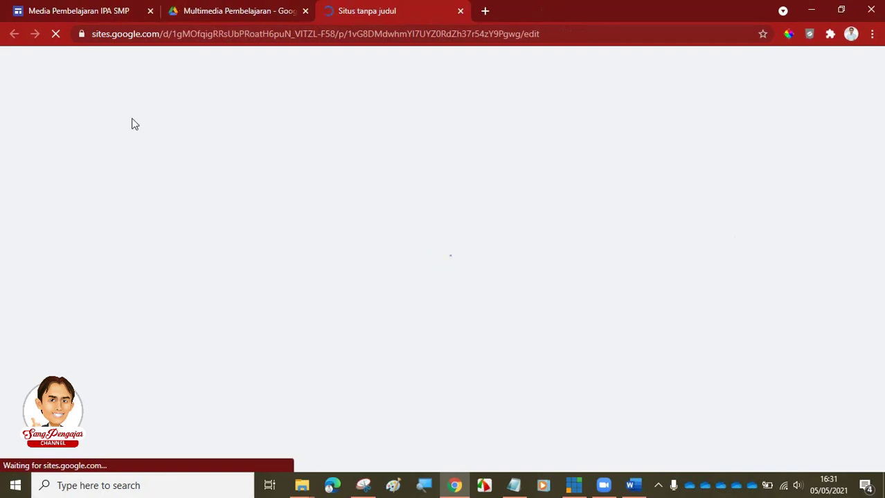
pyautogui.click(83, 14)
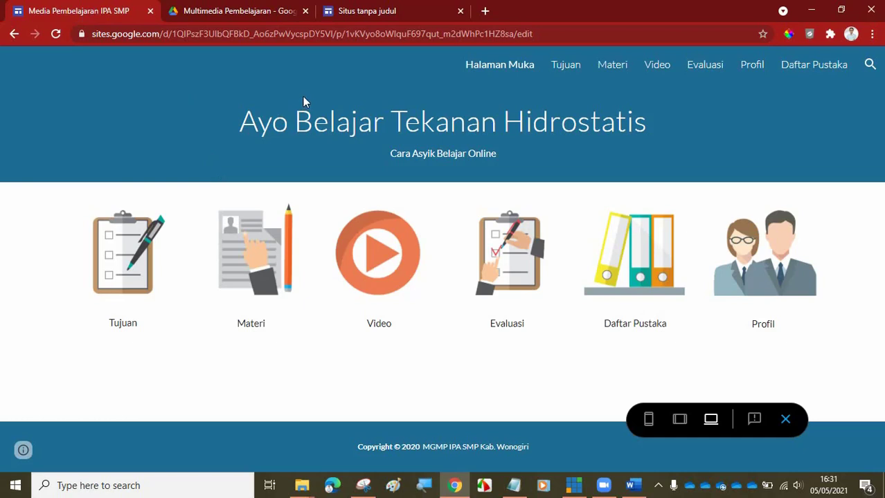
pyautogui.click(367, 8)
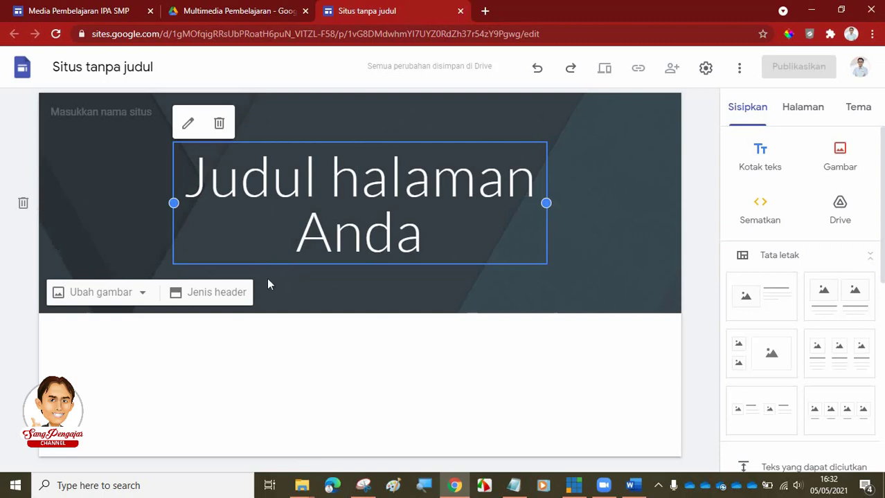
# Step: Try the header types Hanya judul, Spanduk, Spanduk besar and Sampul on the new site, ending on Hanya judul
pyautogui.click(214, 297)
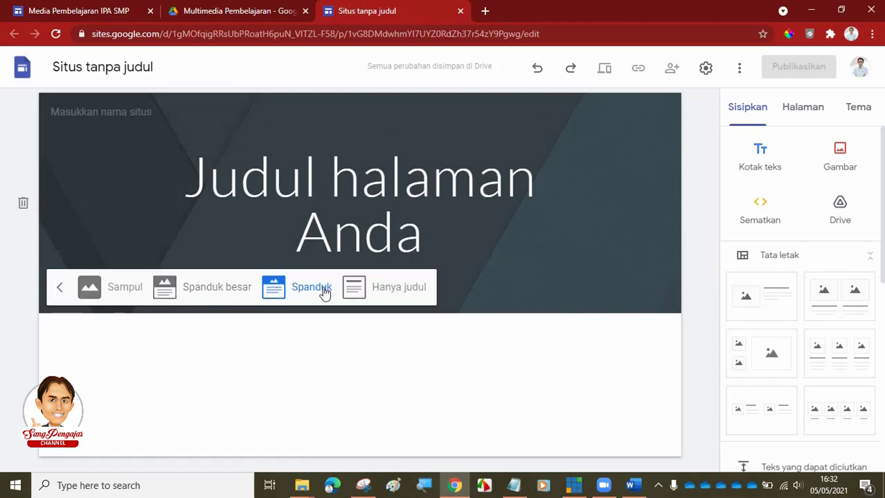
pyautogui.click(360, 291)
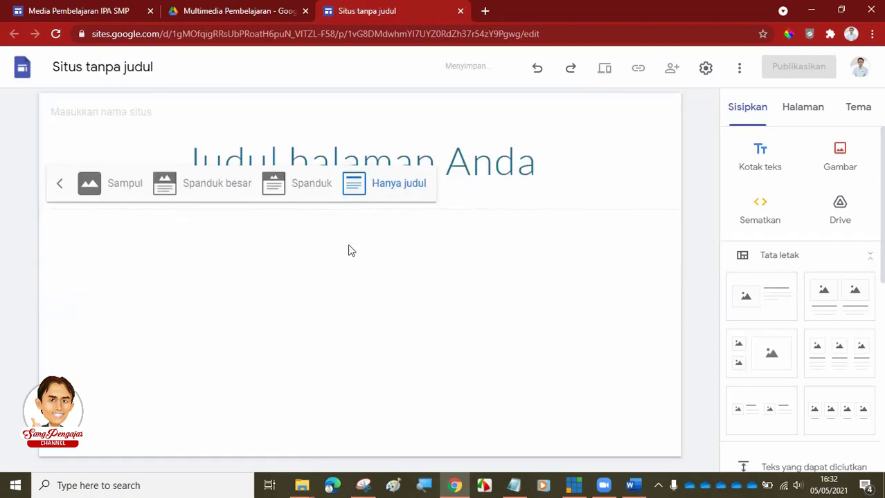
pyautogui.click(319, 191)
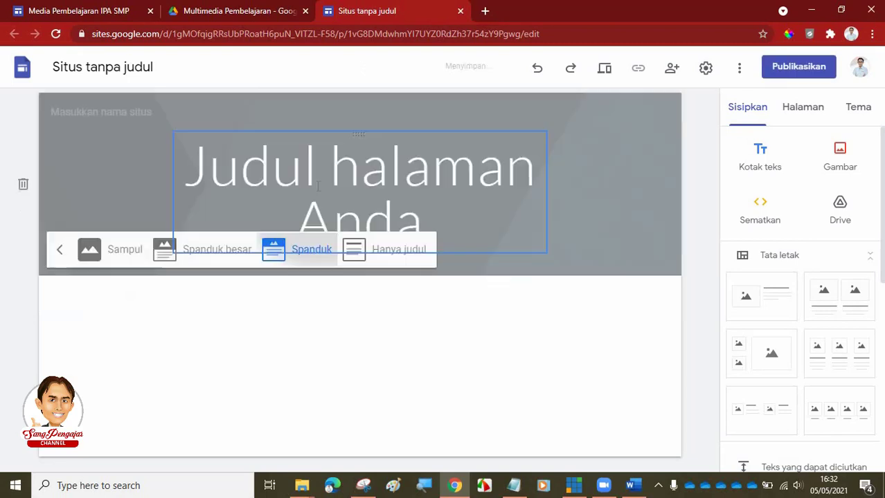
pyautogui.click(232, 292)
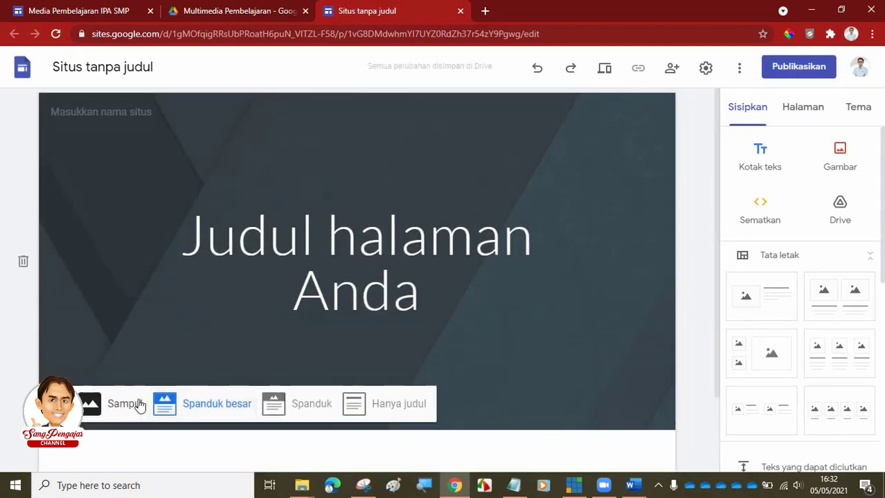
pyautogui.click(90, 404)
pyautogui.click(399, 452)
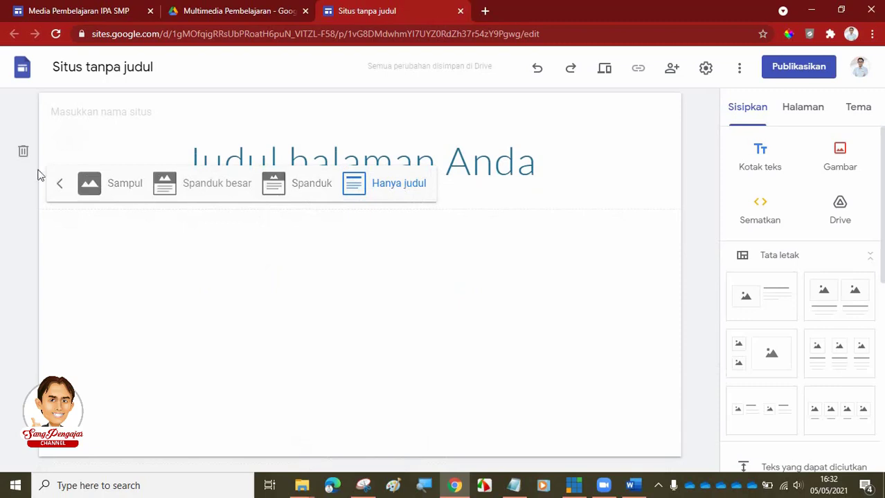
# Step: Delete the page's header section and check the empty page against the finished Media Pembelajaran IPA SMP site
pyautogui.click(22, 152)
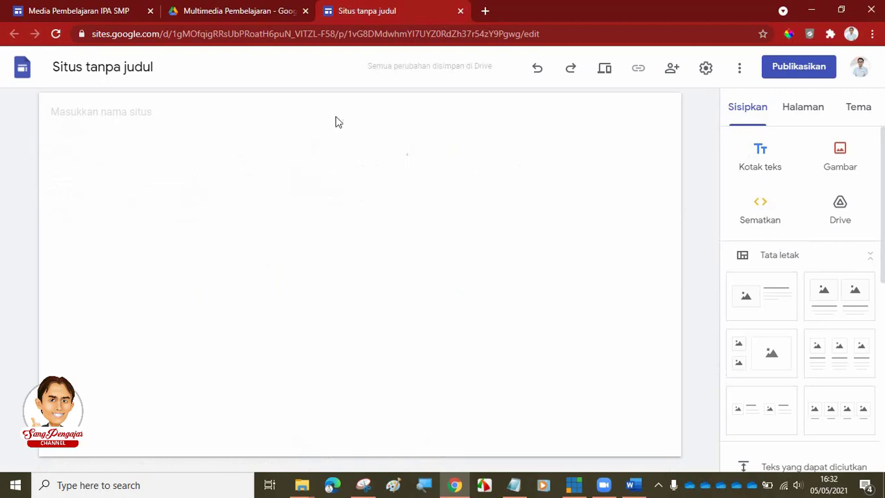
pyautogui.click(72, 18)
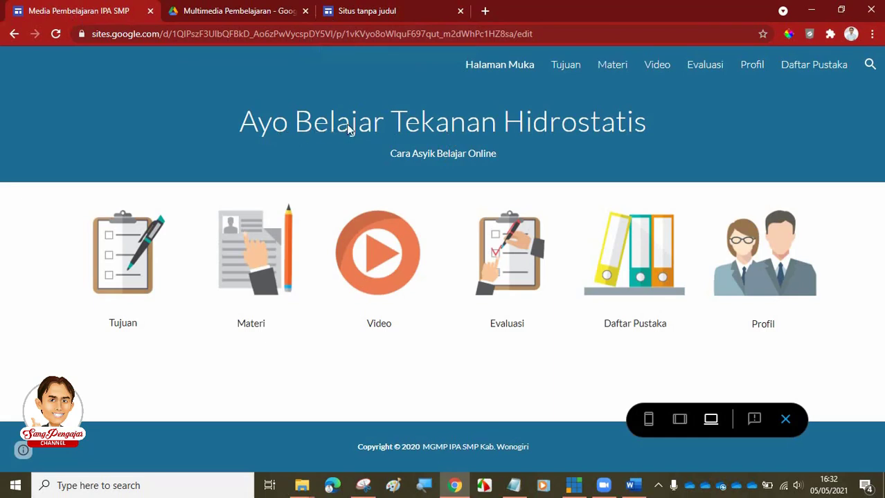
pyautogui.click(360, 11)
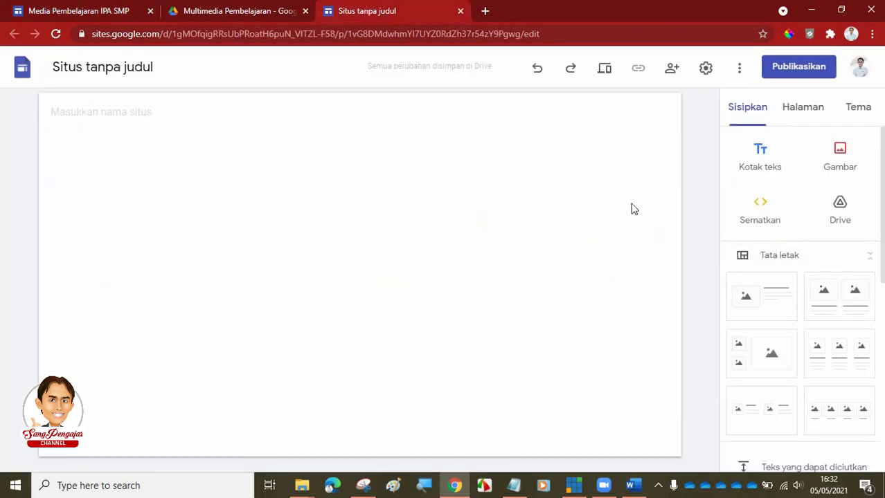
pyautogui.click(109, 11)
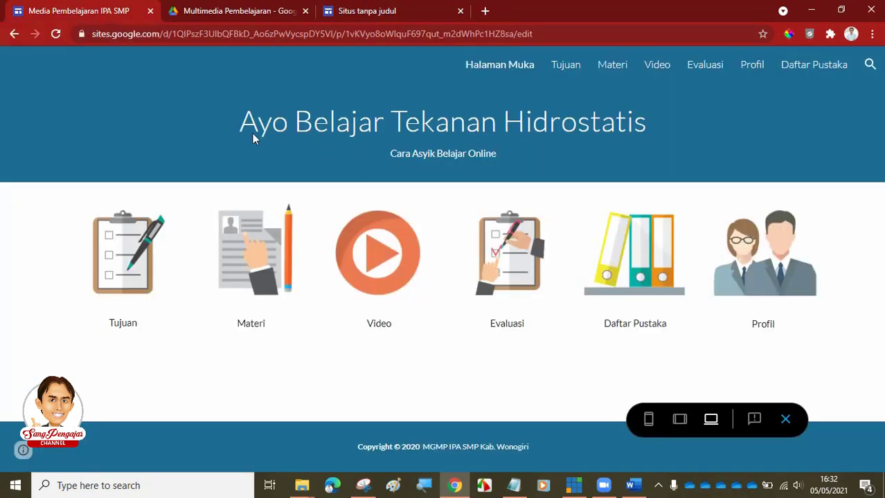
pyautogui.click(386, 12)
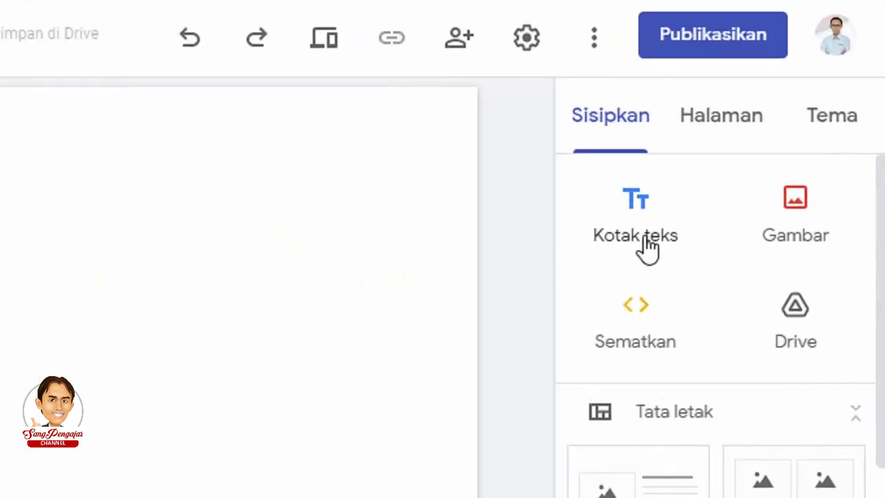
# Step: Insert a text box at the start of the page with the centred title "Ayo Belajar Tekanan Hidrostatis"
pyautogui.click(745, 174)
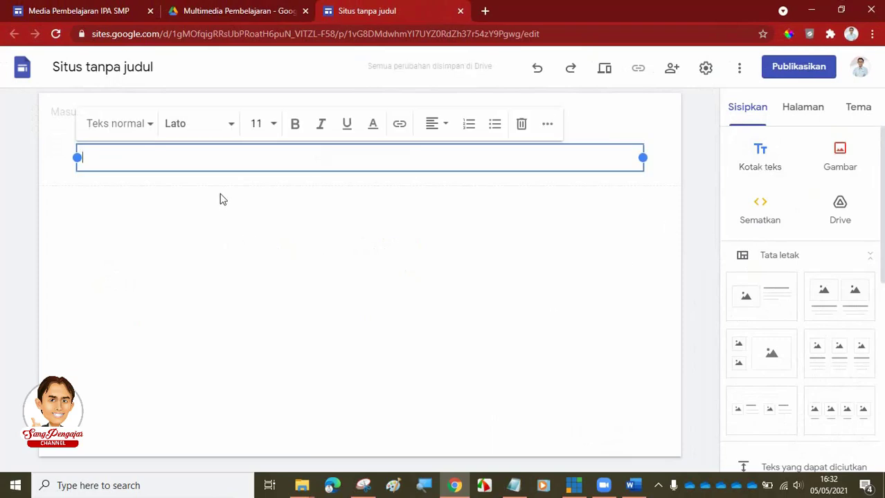
pyautogui.write('A')
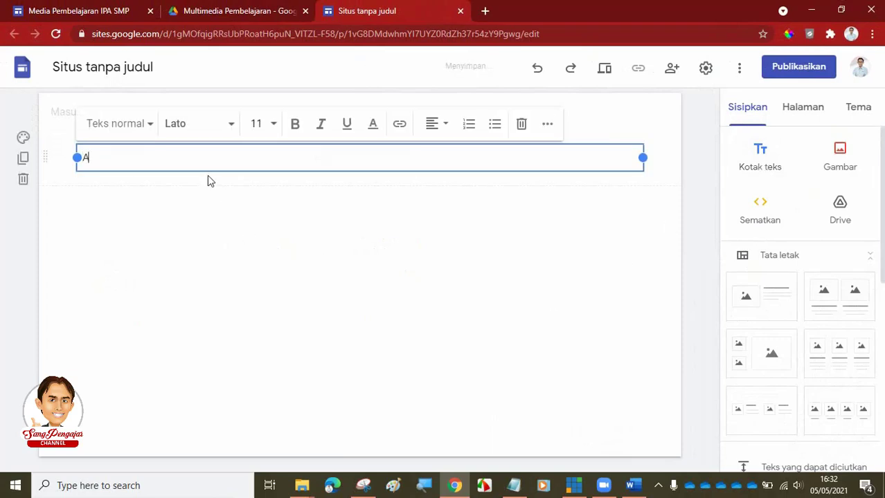
pyautogui.write('yo Belaja')
pyautogui.write('r Terpa')
pyautogui.press('BackSpace')
pyautogui.press('BackSpace')
pyautogui.press('BackSpace')
pyautogui.write('kanan')
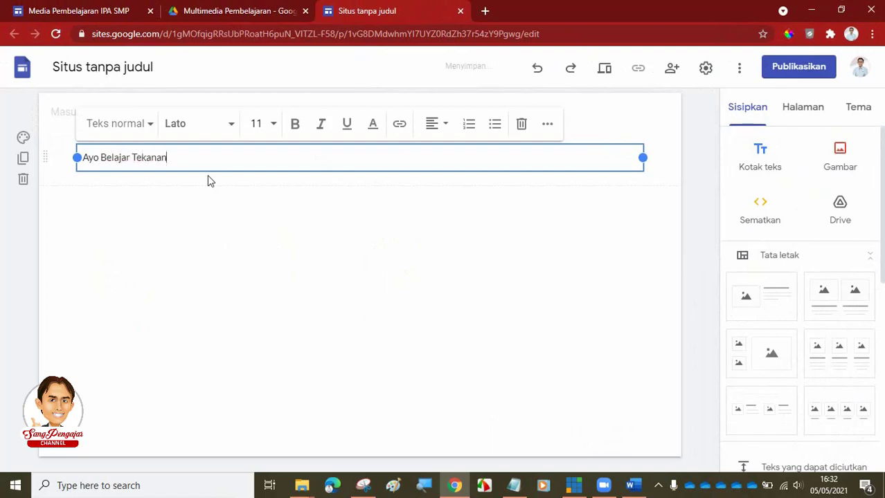
pyautogui.write(' Hidrostatis')
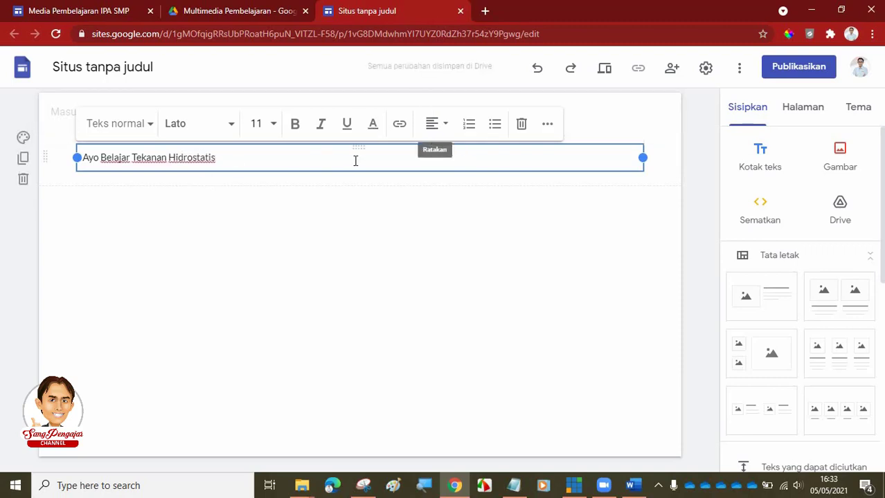
pyautogui.click(448, 129)
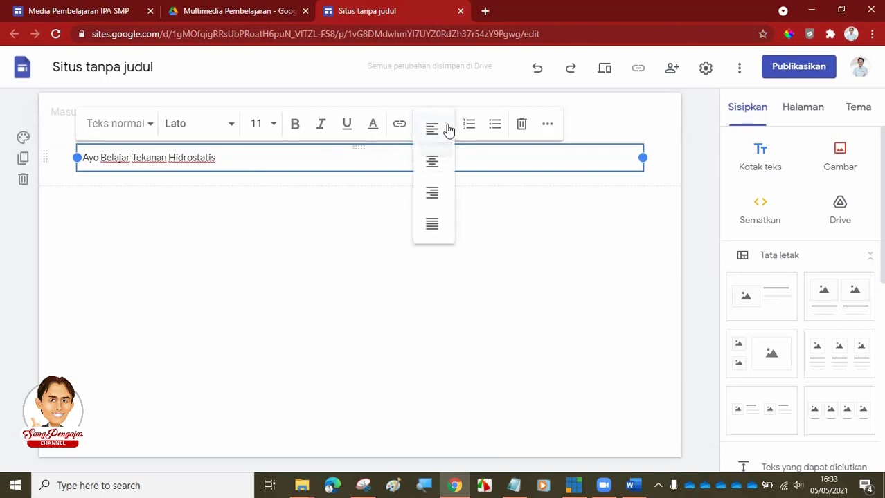
pyautogui.click(435, 163)
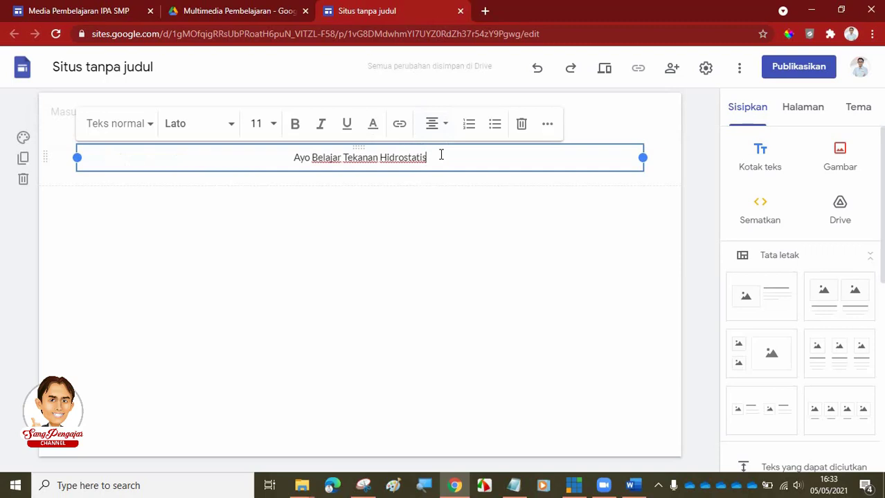
# Step: Add the subtitle "Cara Asyik Belajar IPA" on a new line under the title, using the finished Media Pembelajaran IPA SMP site as reference
pyautogui.click(91, 10)
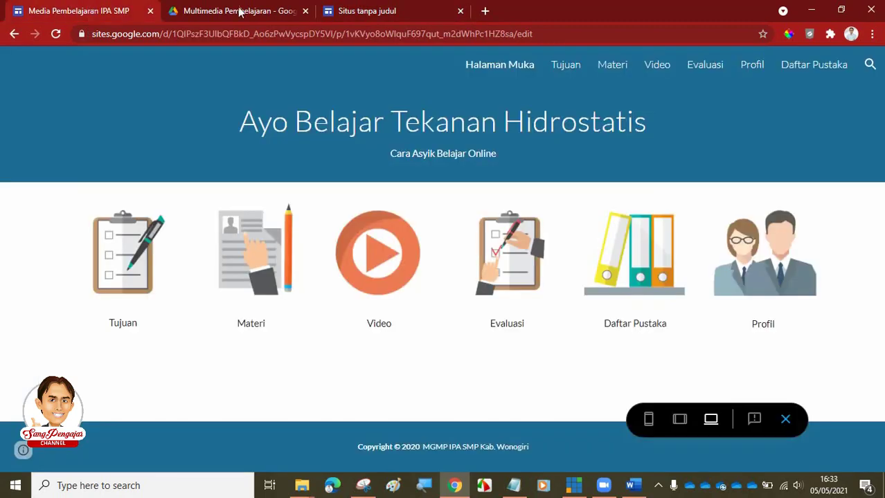
pyautogui.click(369, 10)
pyautogui.write('Cara Asyik')
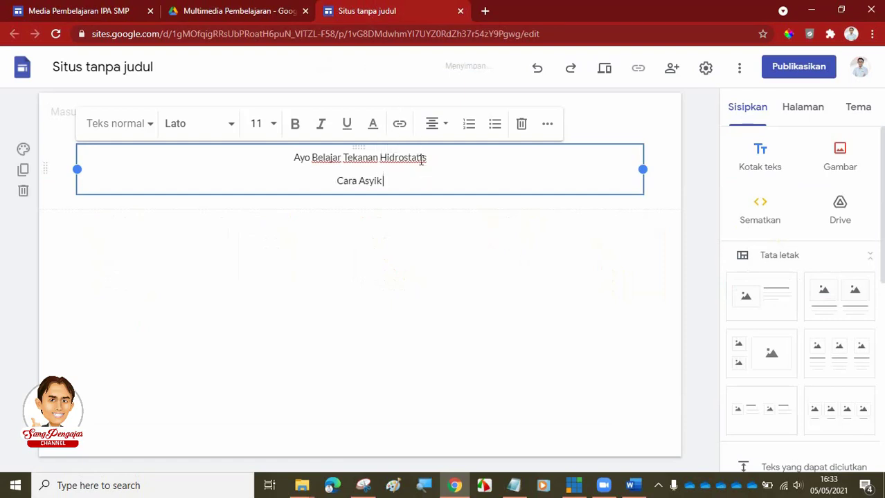
pyautogui.write(' Belajar ')
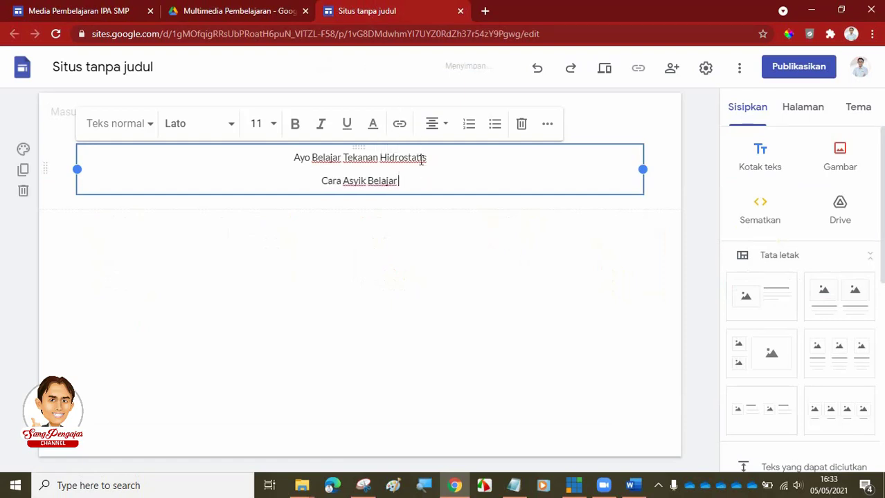
pyautogui.write('IPA')
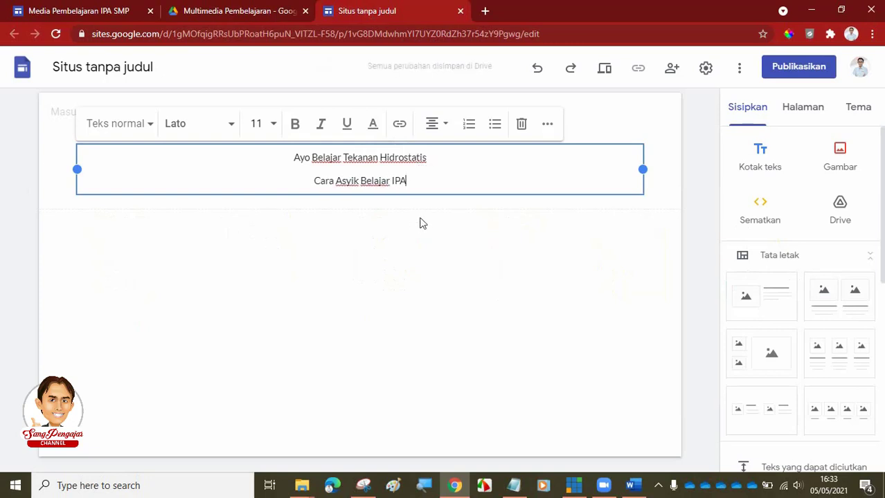
# Step: Recheck the finished site's heading and format the title "Ayo Belajar Tekanan Hidrostatis" in bold at font size 18
pyautogui.click(62, 12)
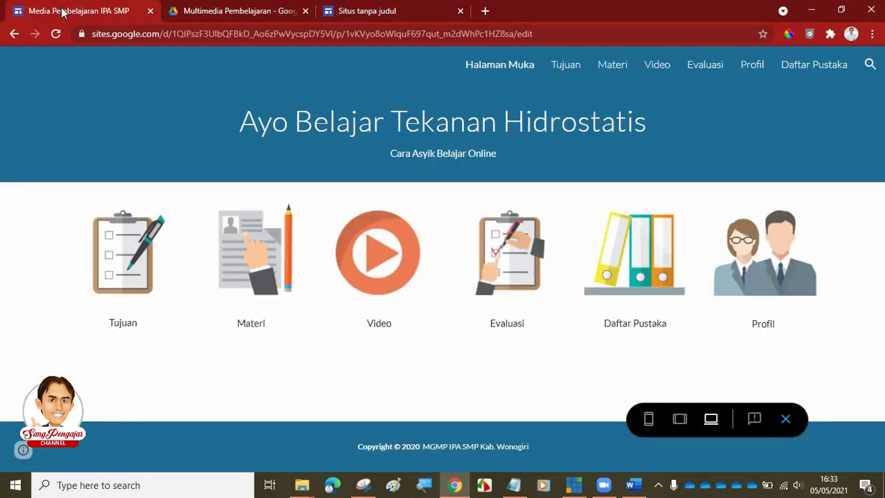
pyautogui.click(420, 8)
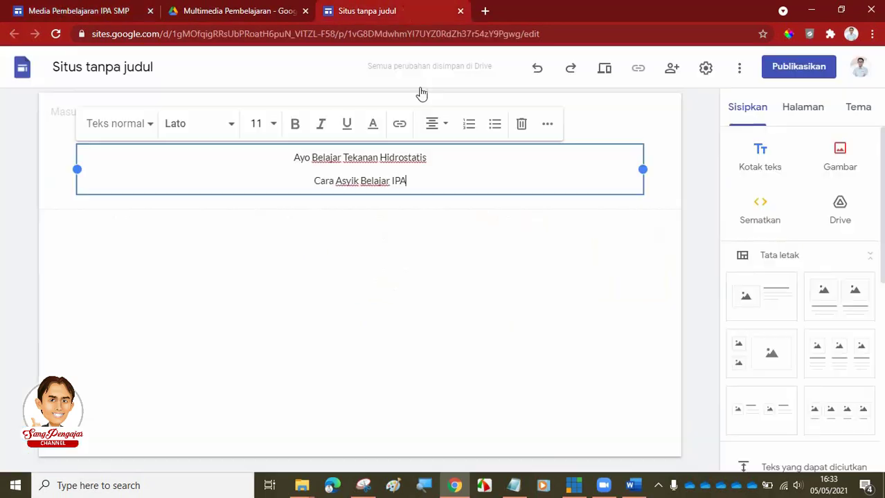
pyautogui.moveTo(428, 157); pyautogui.dragTo(265, 159)
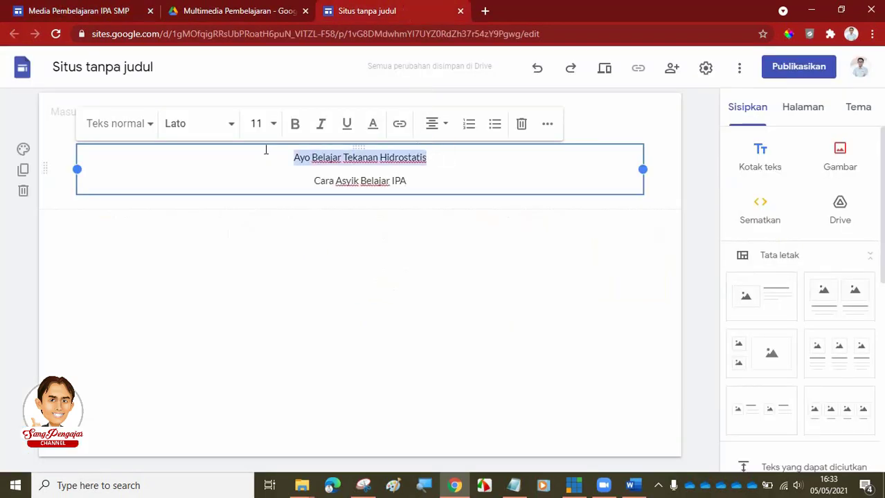
pyautogui.click(274, 125)
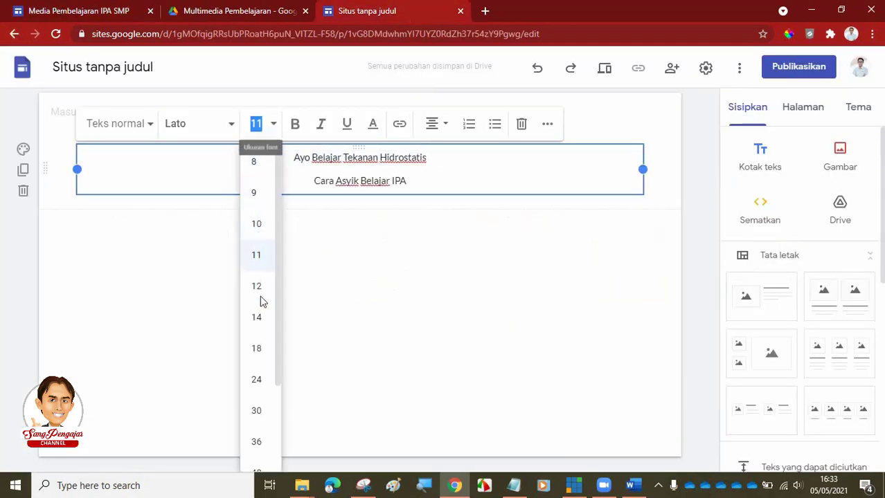
pyautogui.click(258, 348)
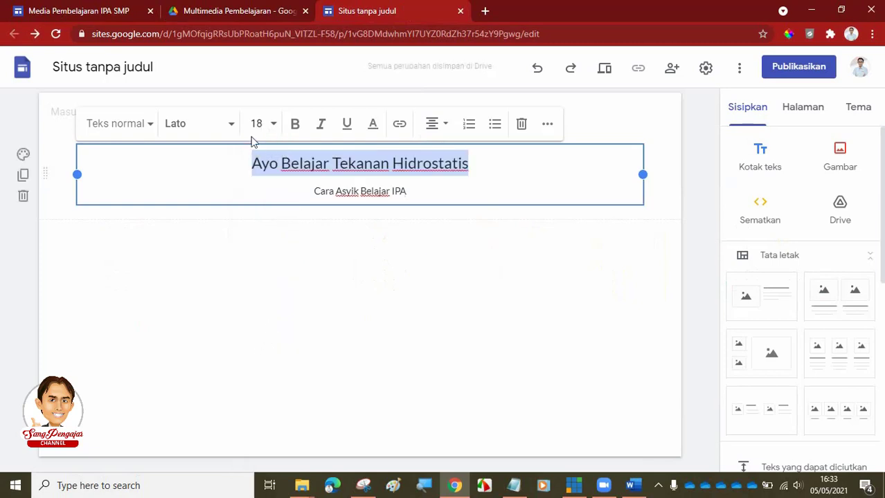
pyautogui.click(295, 125)
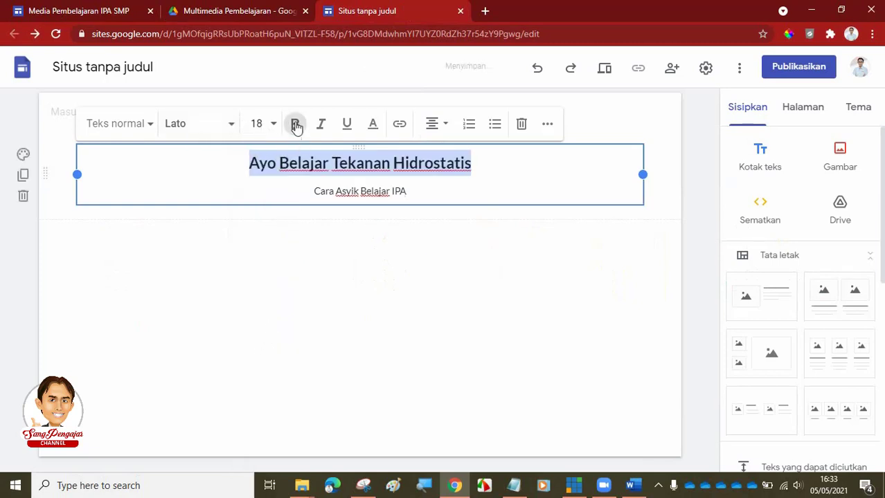
pyautogui.click(233, 125)
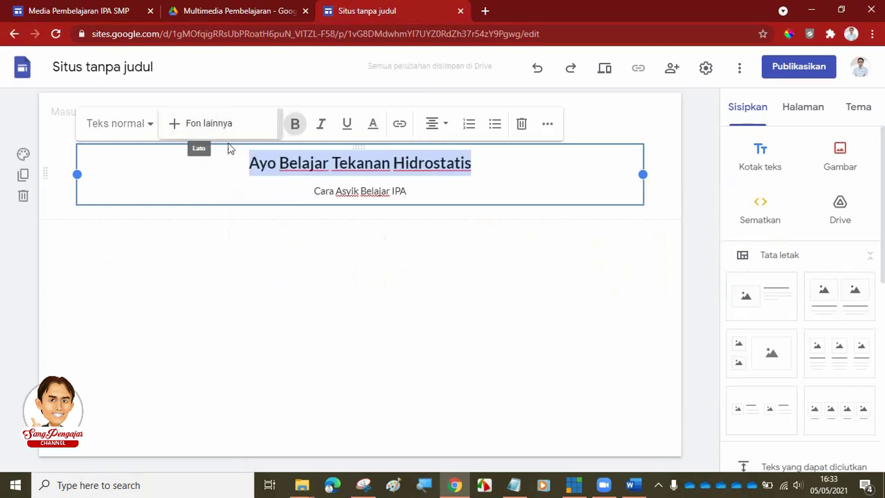
pyautogui.click(322, 278)
pyautogui.click(267, 133)
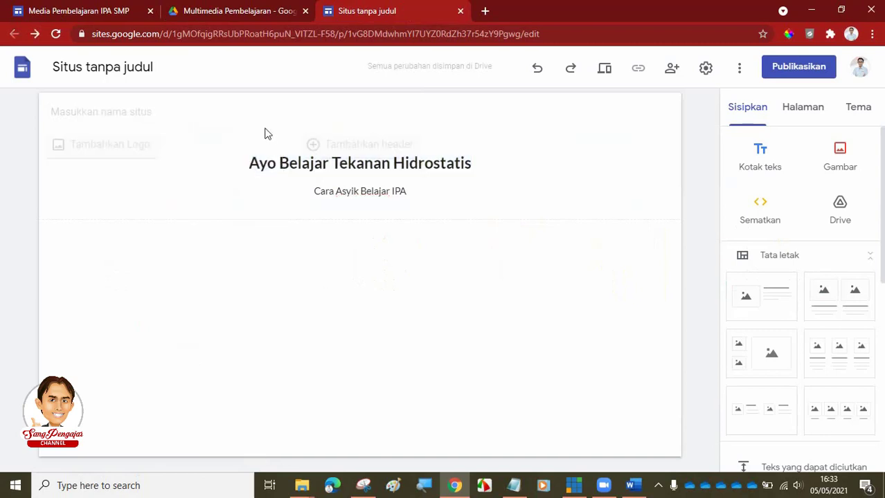
# Step: Set the font size of the title "Ayo Belajar Tekanan Hidrostatis" to 24
pyautogui.click(290, 160)
pyautogui.moveTo(251, 164); pyautogui.dragTo(456, 163)
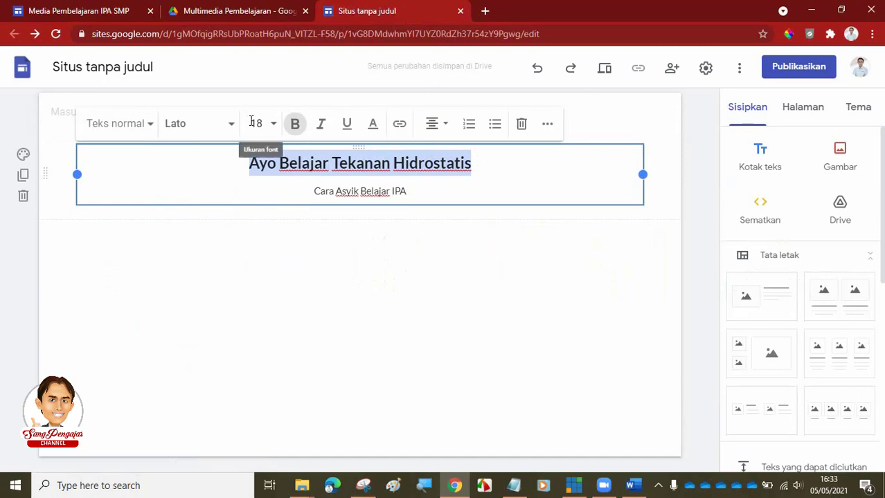
pyautogui.click(273, 125)
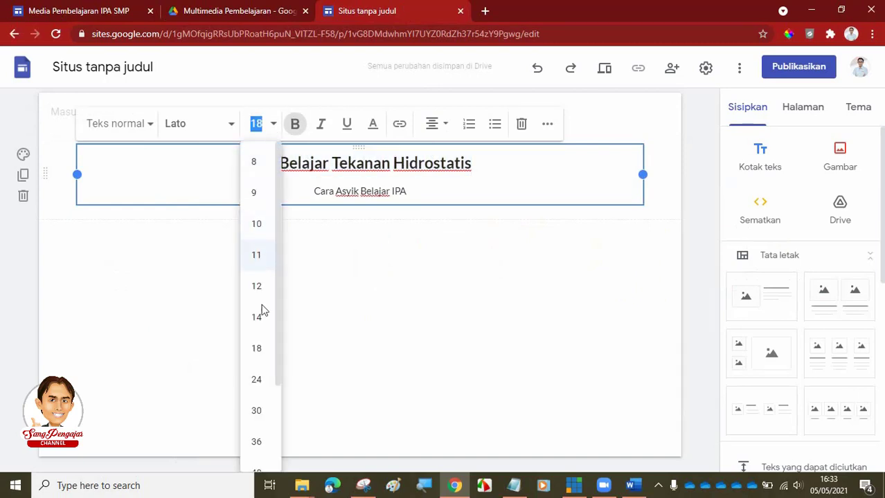
pyautogui.click(257, 379)
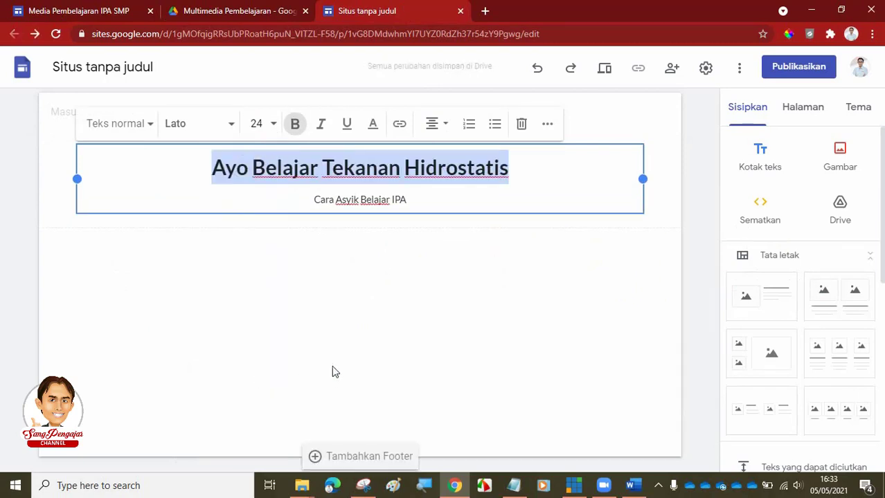
pyautogui.click(126, 193)
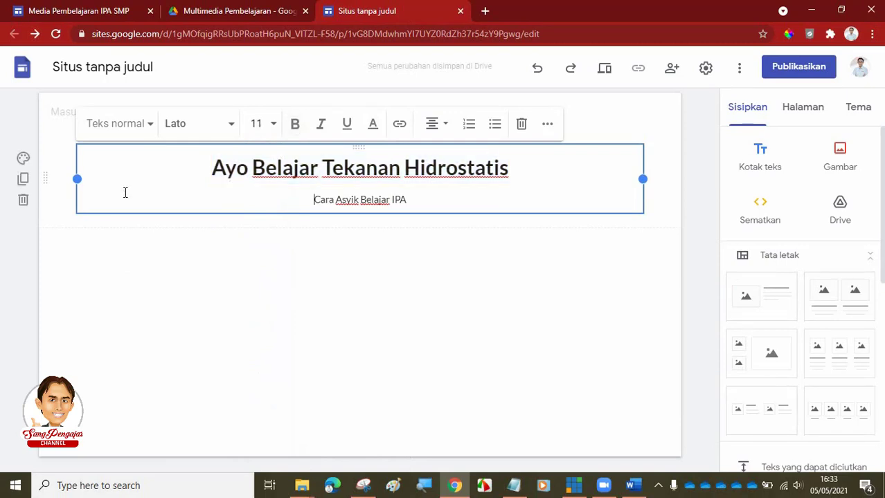
# Step: Apply the Penekanan 2 background to the title section and compare it with the finished Media Pembelajaran IPA SMP site
pyautogui.click(24, 160)
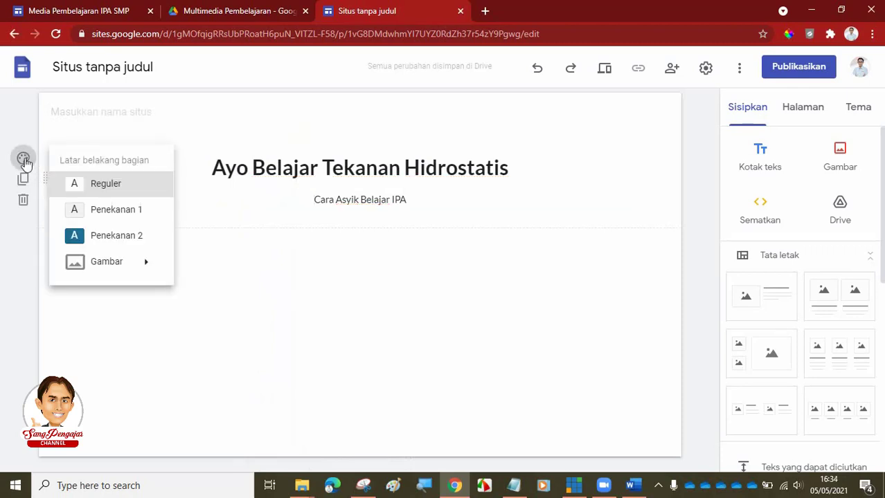
pyautogui.click(113, 247)
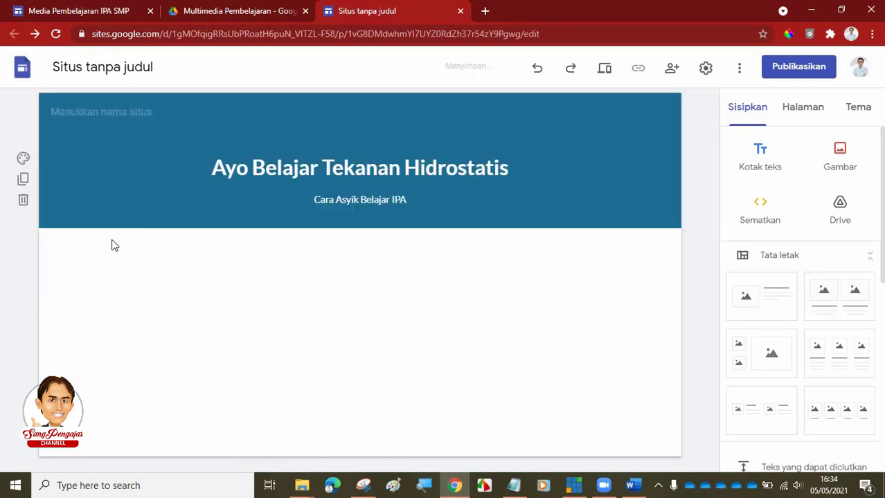
pyautogui.click(58, 9)
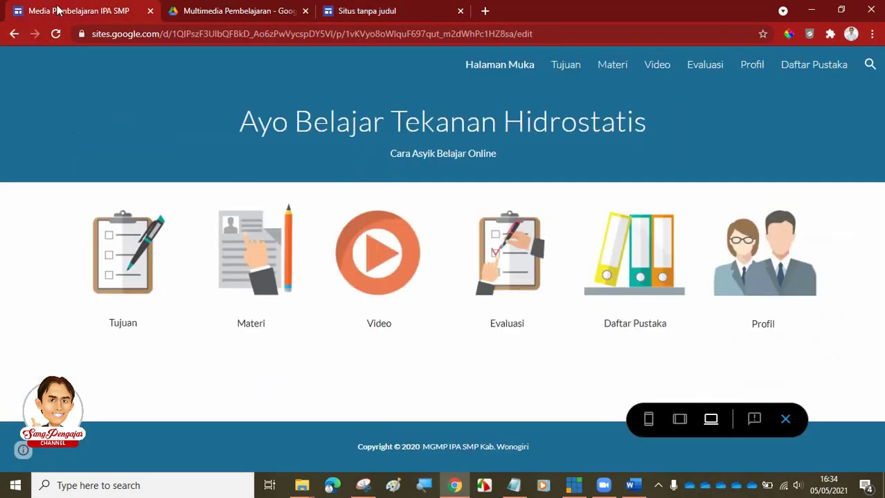
pyautogui.click(393, 11)
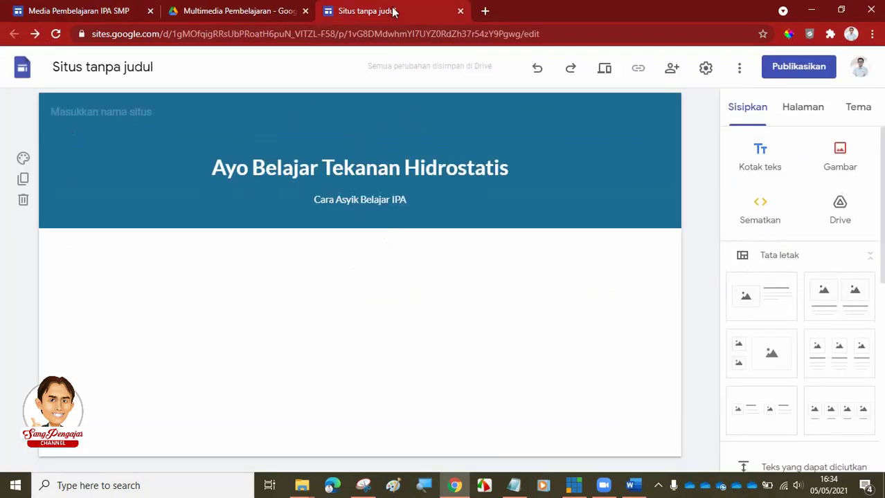
# Step: Set the font size of the title "Ayo Belajar Tekanan Hidrostatis" to 30
pyautogui.moveTo(209, 166); pyautogui.dragTo(532, 160)
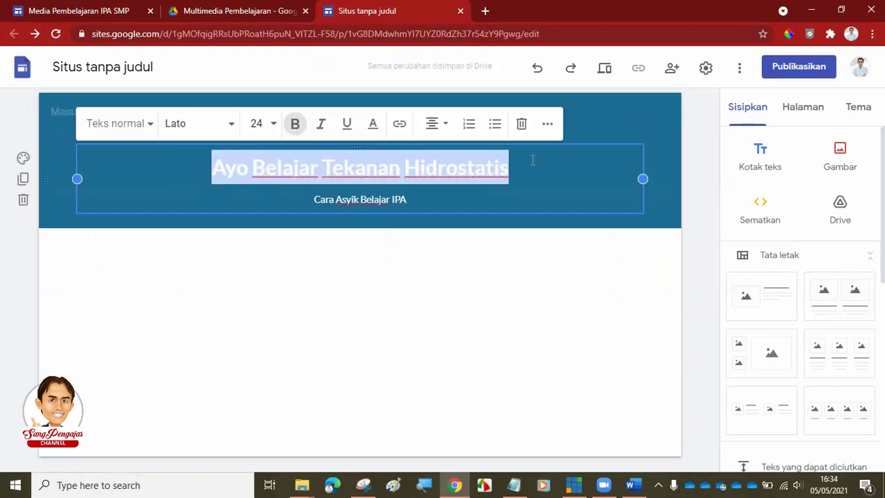
pyautogui.click(274, 123)
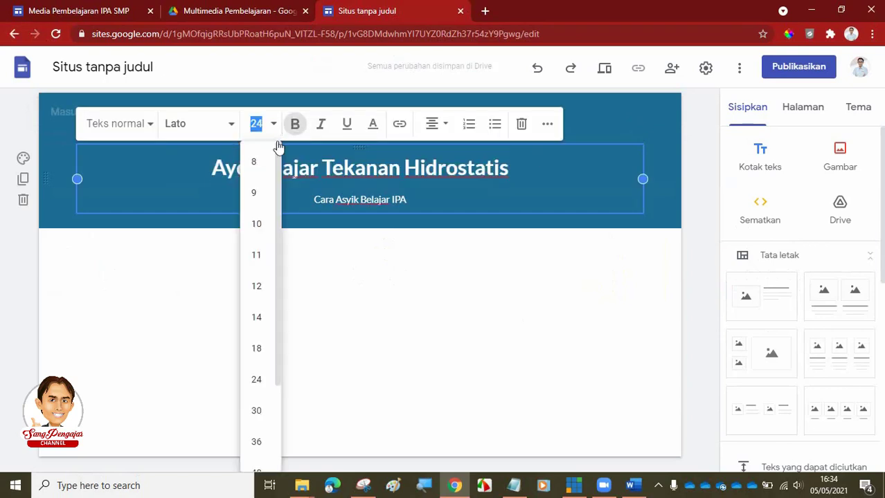
pyautogui.click(256, 412)
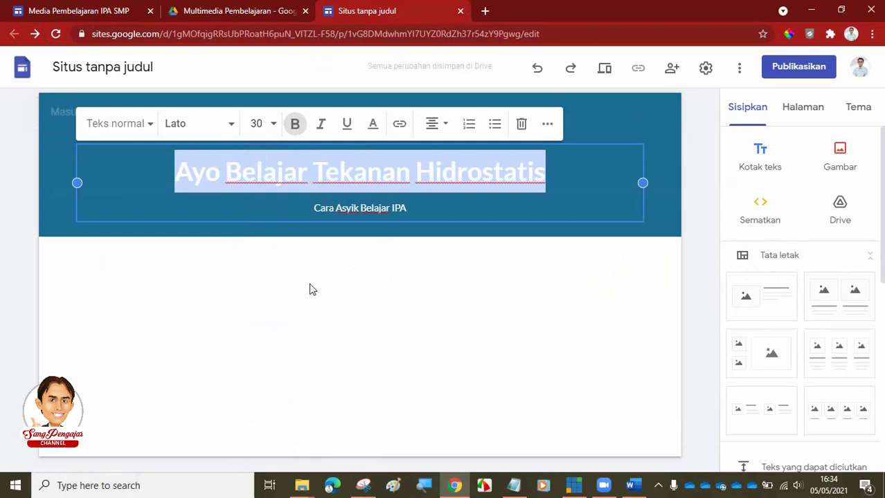
pyautogui.click(331, 285)
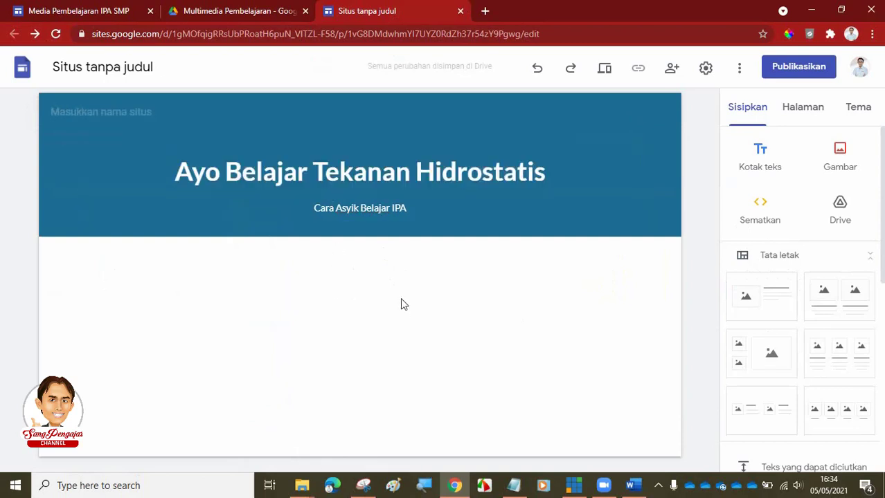
# Step: Check the finished site's icon row and insert the layout with four captioned images below the title section
pyautogui.click(73, 10)
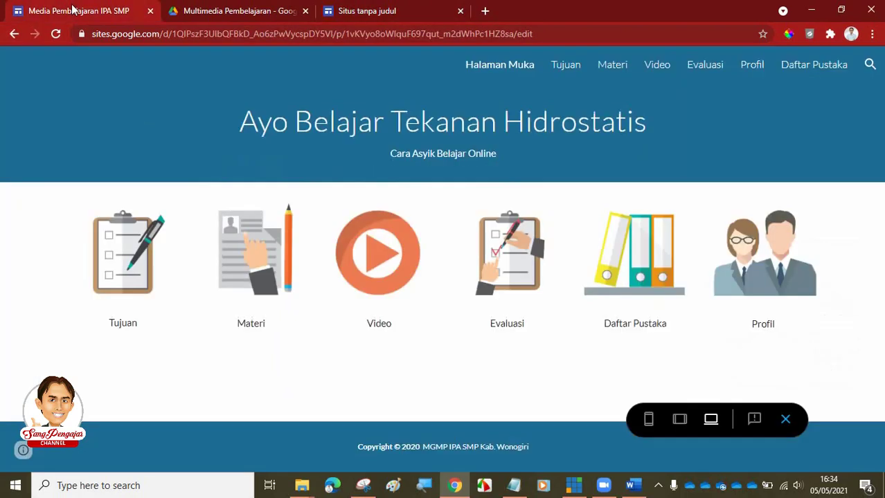
pyautogui.click(357, 10)
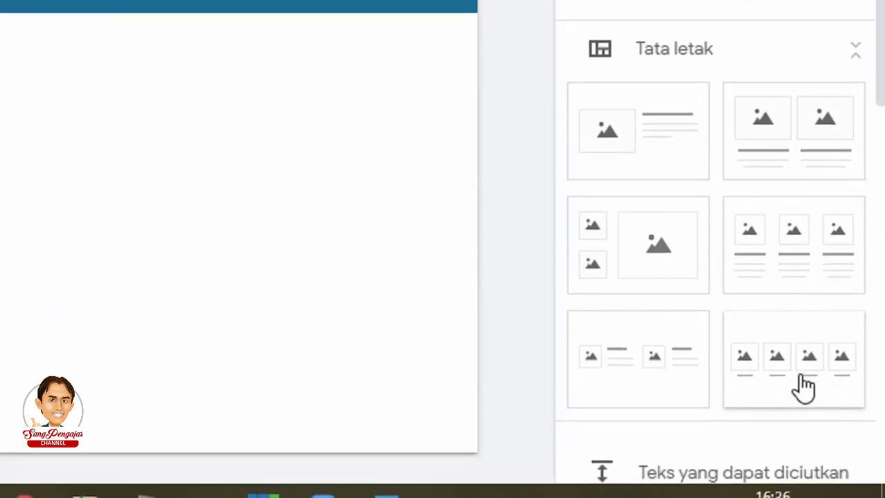
pyautogui.scroll(-2, 793, 415)
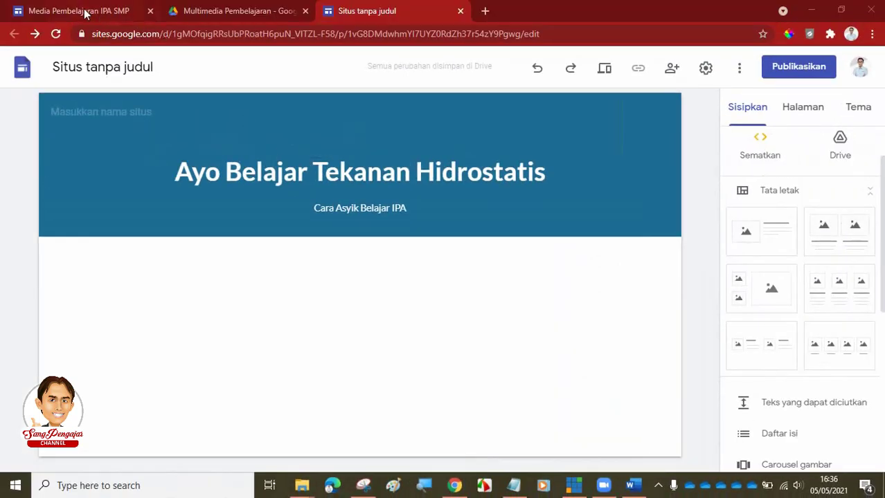
pyautogui.click(86, 13)
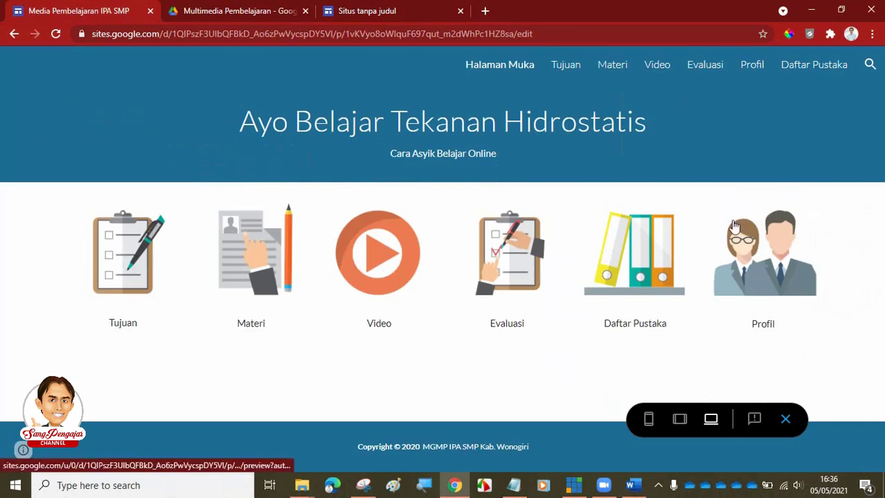
pyautogui.click(386, 11)
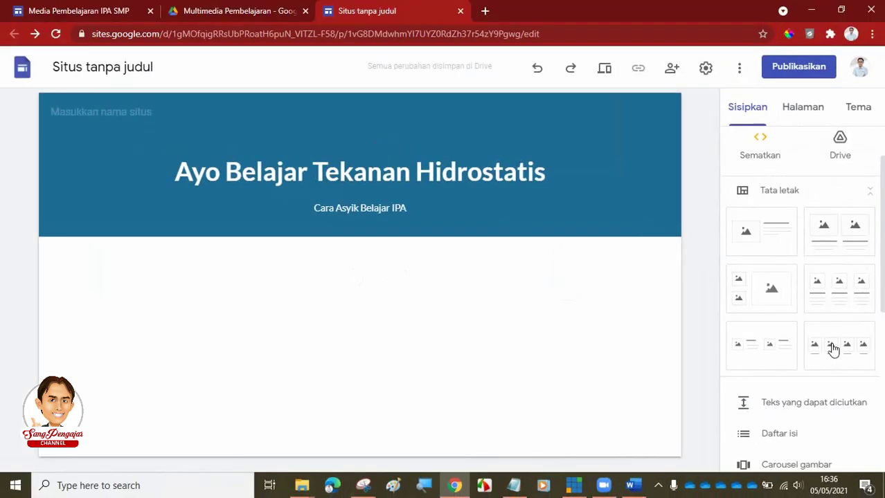
pyautogui.click(842, 346)
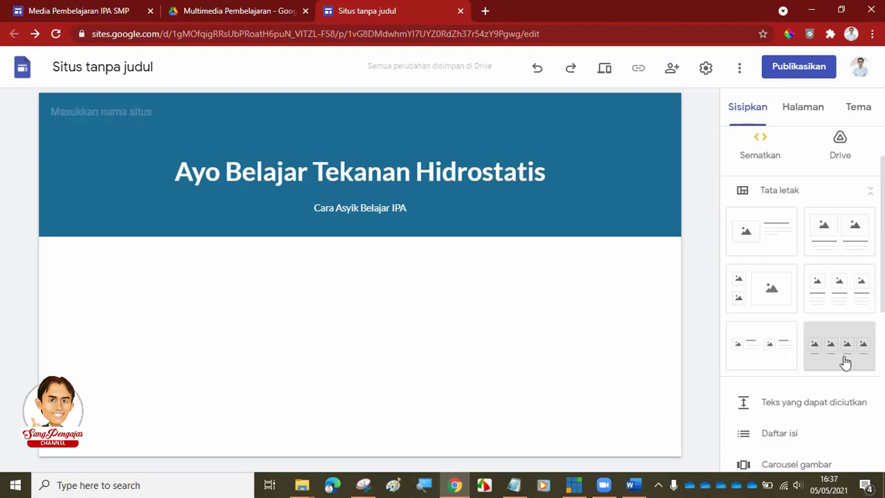
pyautogui.click(845, 363)
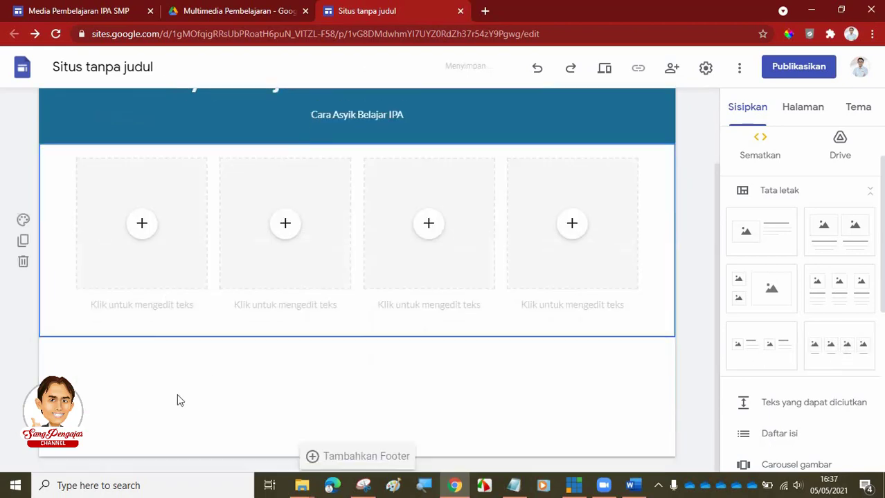
# Step: Delete the four-image layout section, then insert the same layout again and compare it with the finished site
pyautogui.scroll(1, 346, 354)
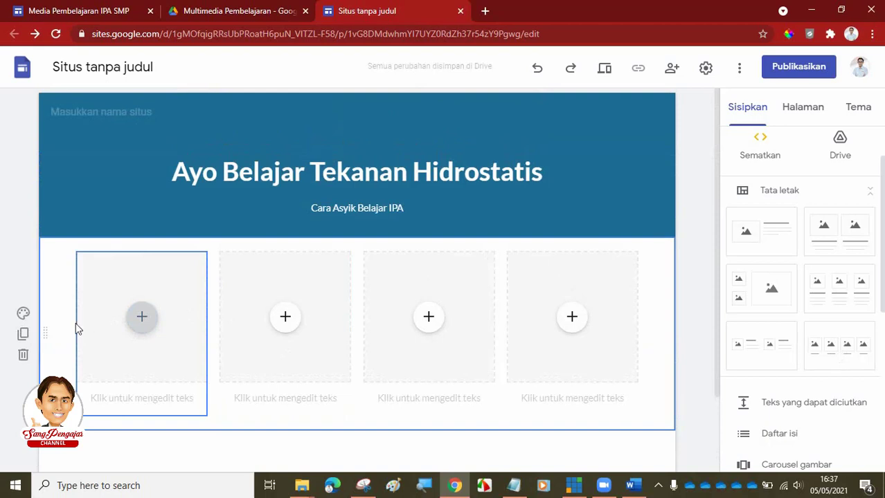
pyautogui.click(24, 356)
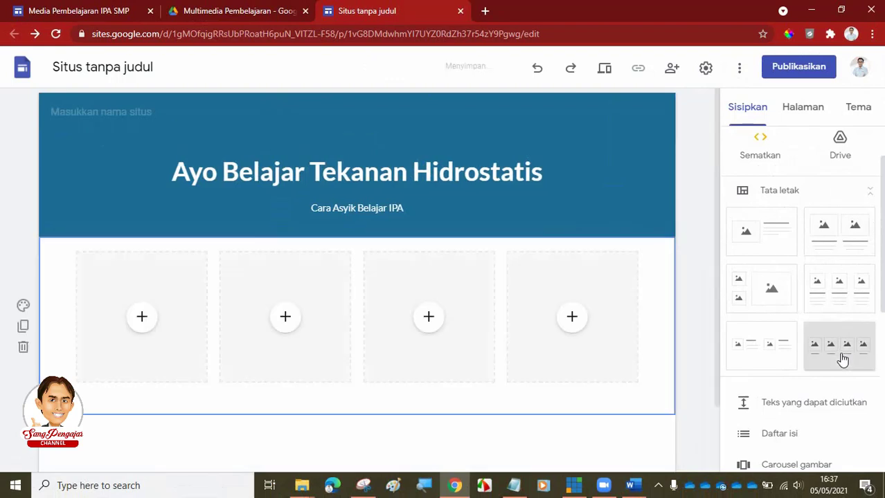
pyautogui.click(841, 359)
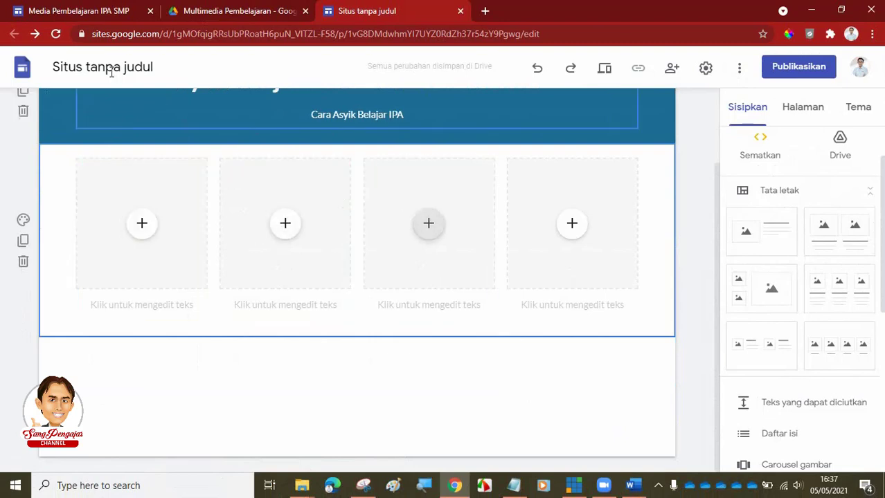
pyautogui.click(79, 11)
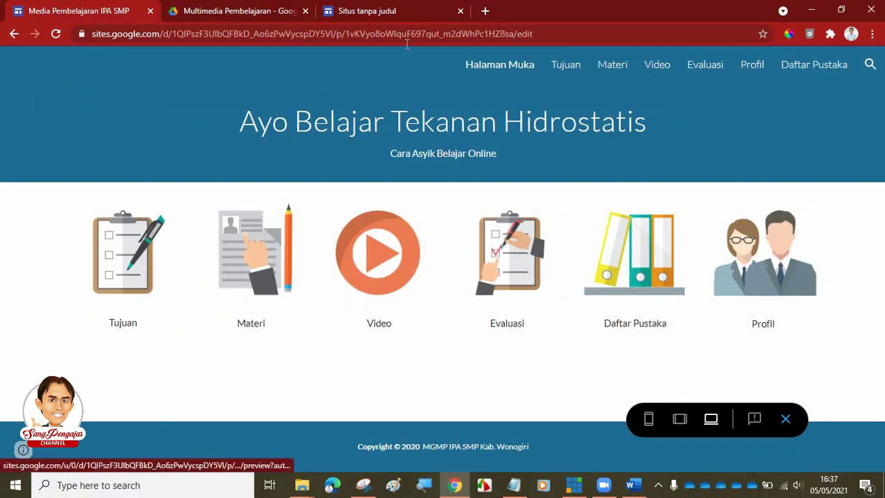
# Step: Return to the Situs tanpa judul site and duplicate the fourth captioned image placeholder twice below the row
pyautogui.click(395, 12)
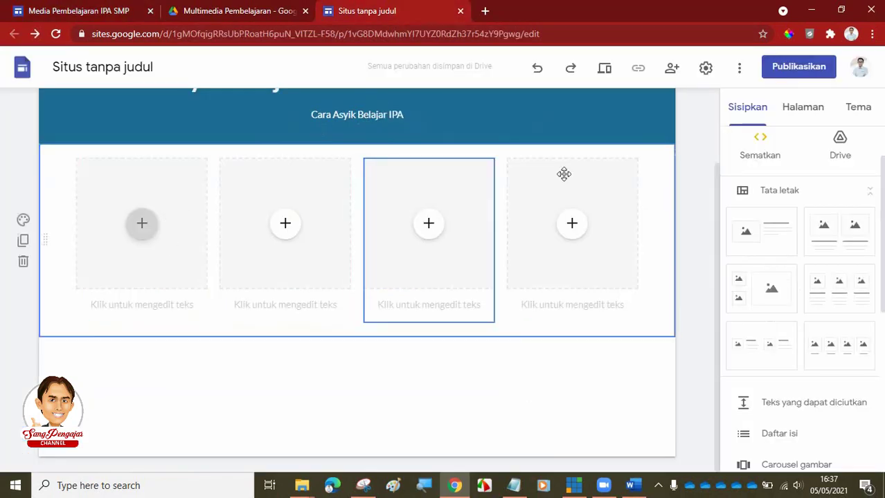
pyautogui.click(598, 162)
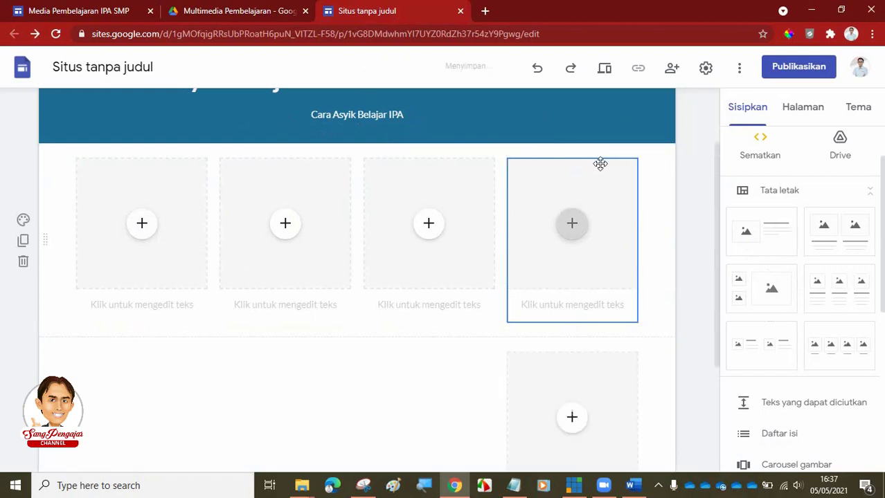
pyautogui.moveTo(596, 164); pyautogui.dragTo(596, 360)
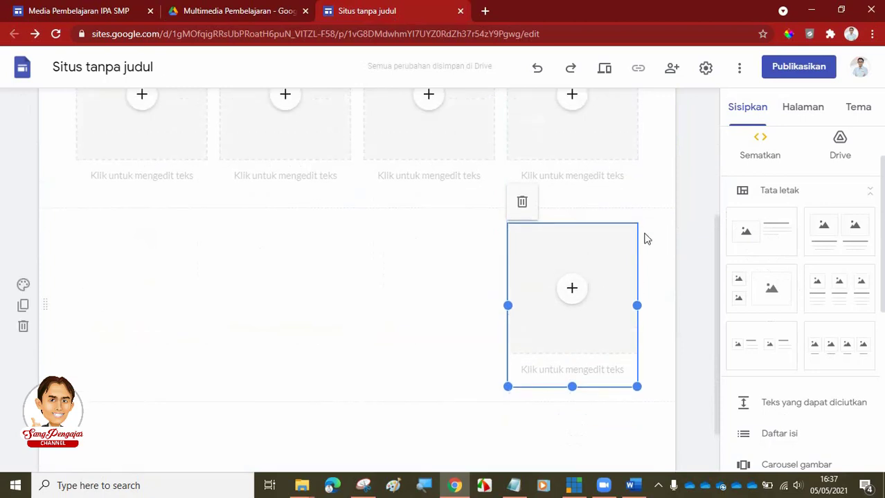
pyautogui.scroll(1, 689, 243)
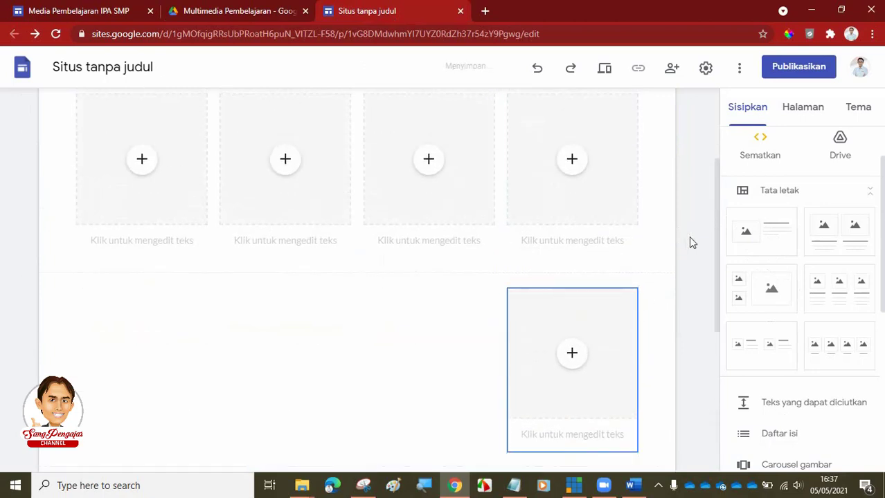
pyautogui.scroll(3, 679, 229)
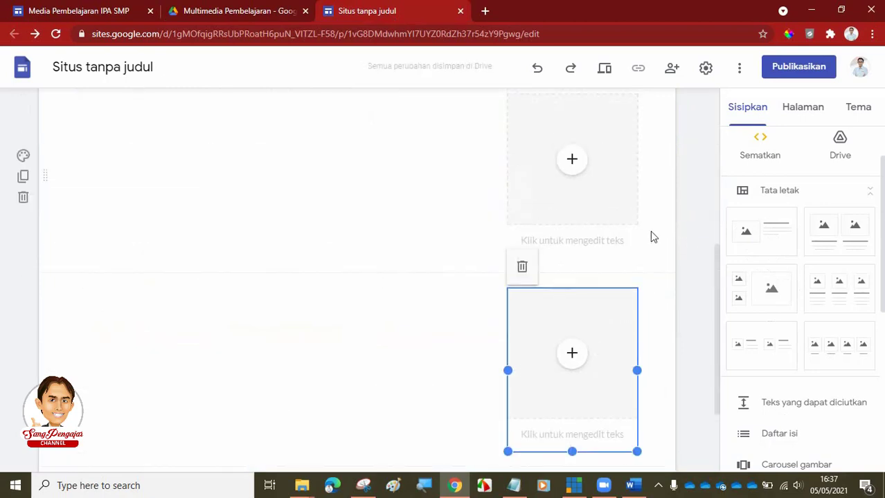
pyautogui.scroll(2, 646, 251)
pyautogui.scroll(-2, 642, 273)
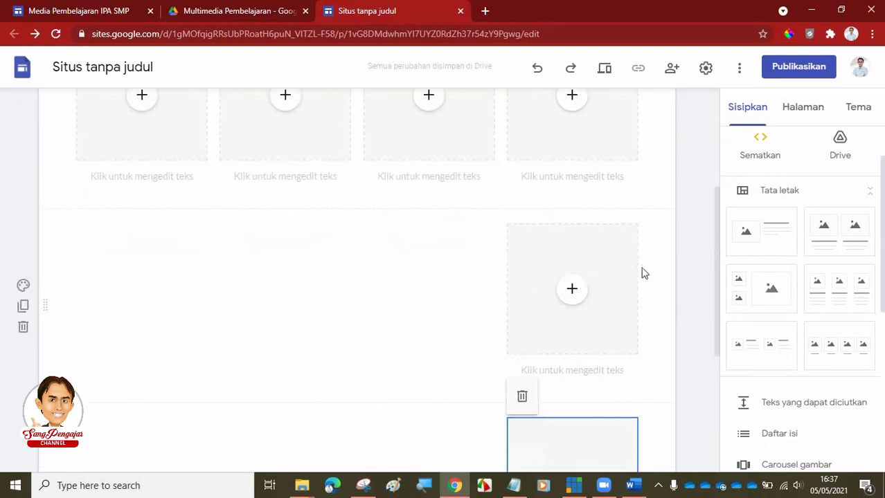
# Step: Move the lowest duplicated placeholder up beside the other duplicate, into the third column of the second row
pyautogui.click(586, 419)
pyautogui.scroll(-4, 589, 422)
pyautogui.scroll(4, 638, 282)
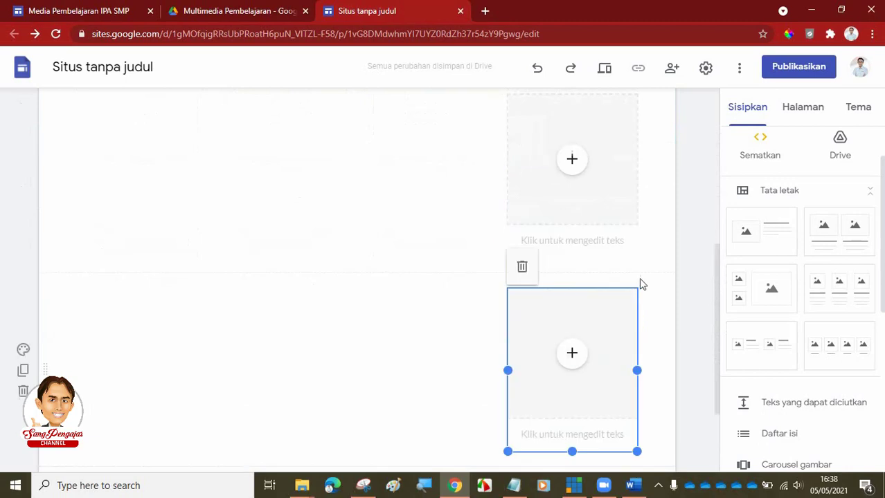
pyautogui.scroll(3, 173, 236)
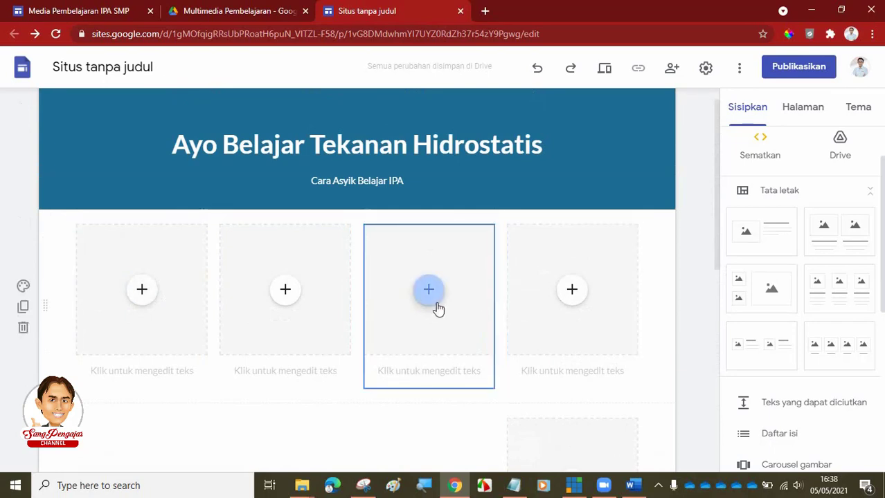
pyautogui.scroll(-2, 522, 373)
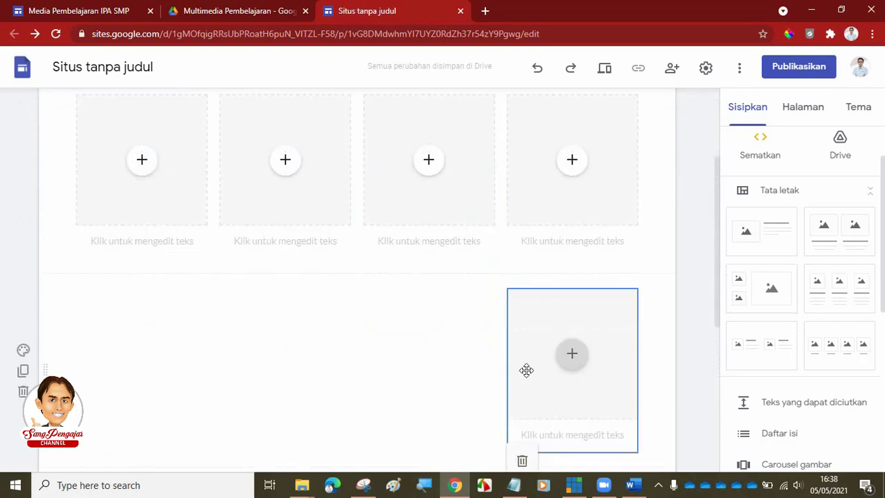
pyautogui.click(558, 345)
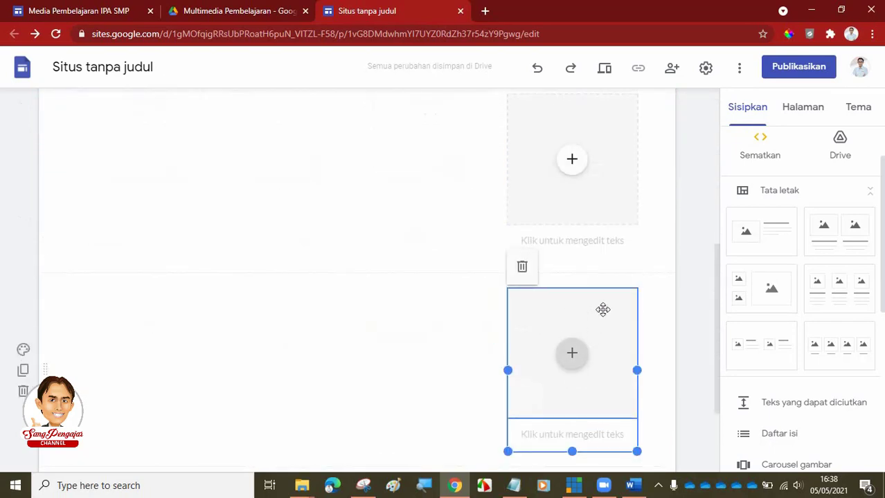
pyautogui.moveTo(602, 307); pyautogui.dragTo(411, 134)
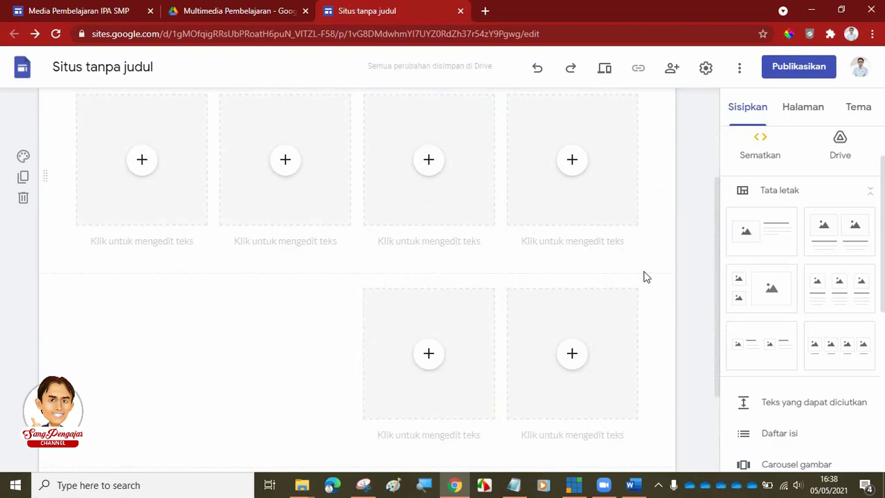
# Step: Review the two rows of placeholders and compare them with the icon row of the finished Media Pembelajaran IPA SMP site
pyautogui.scroll(2, 654, 274)
pyautogui.scroll(-2, 281, 355)
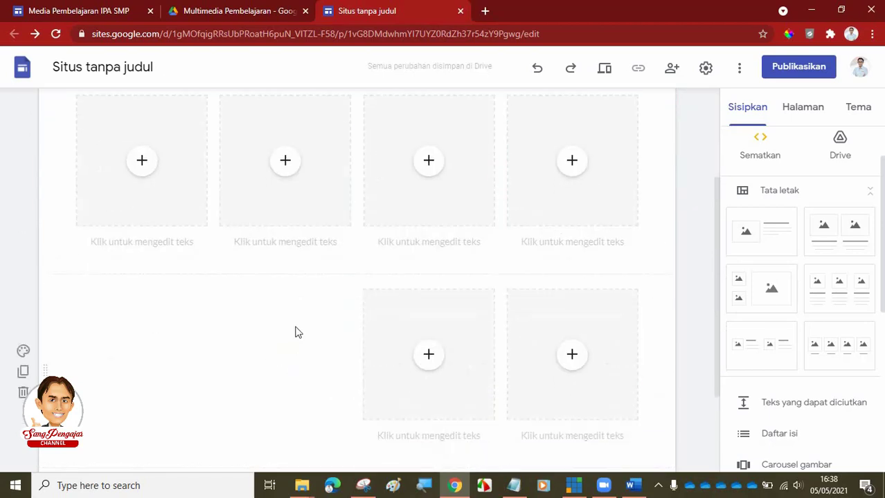
pyautogui.scroll(1, 359, 320)
pyautogui.scroll(1, 365, 308)
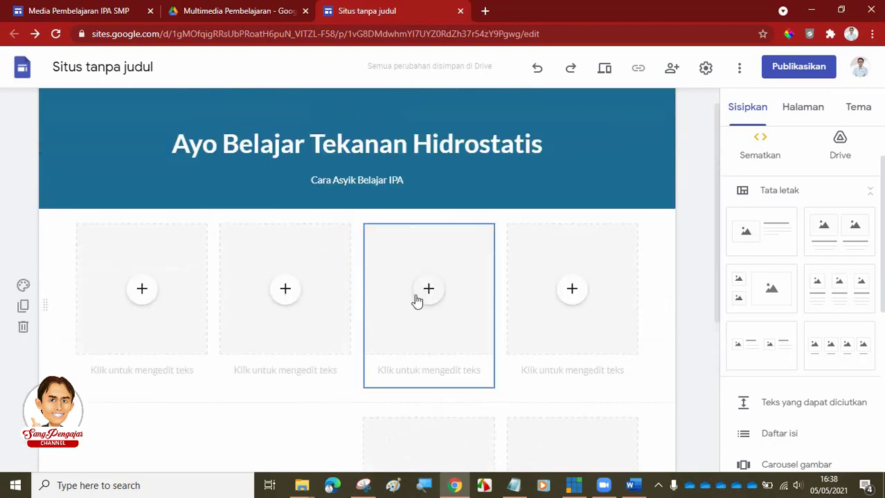
pyautogui.scroll(-2, 415, 299)
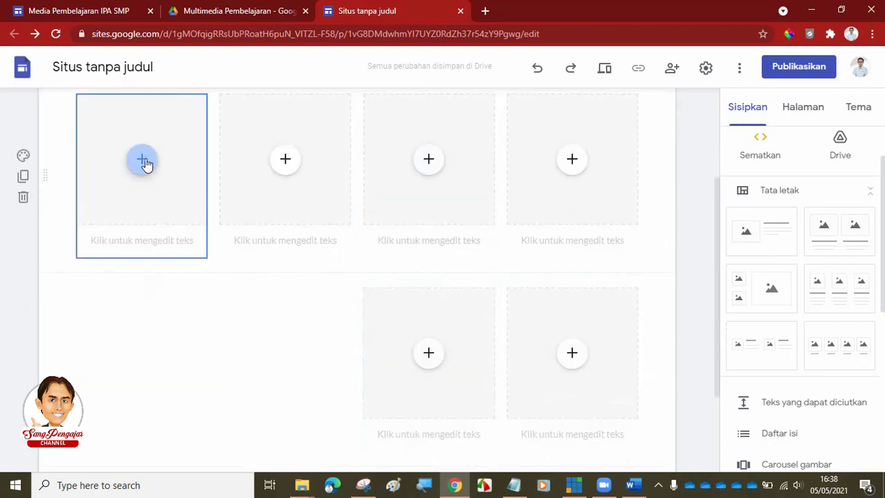
pyautogui.scroll(1, 144, 164)
pyautogui.click(102, 12)
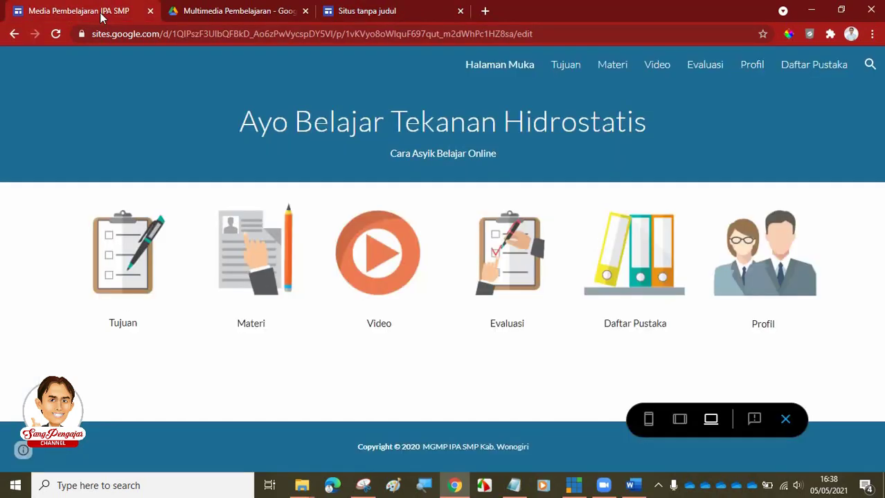
pyautogui.click(379, 12)
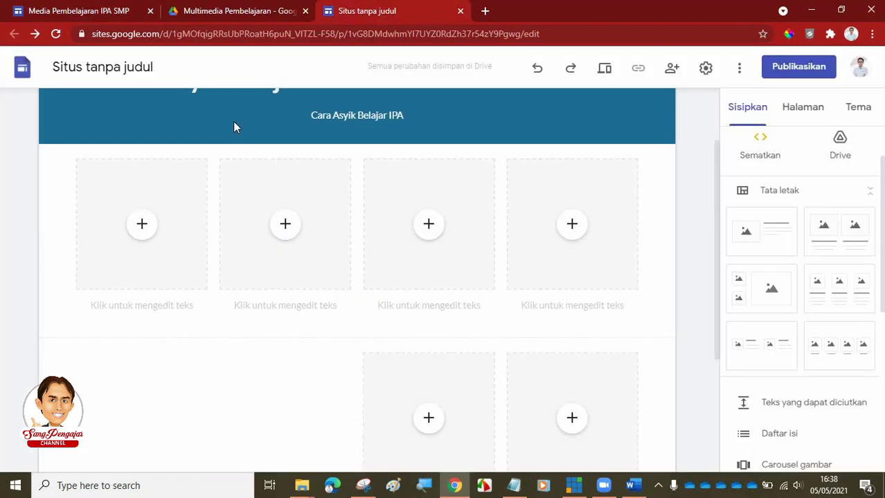
# Step: Start an image upload for the first placeholder and browse drive E: to Data 1, I am a TEACHER, KKG 2021, Paket 4, Icon
pyautogui.click(143, 227)
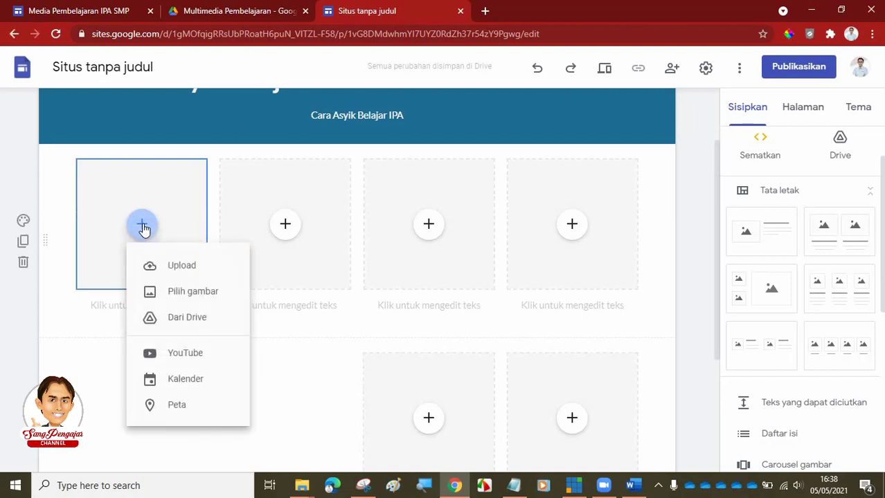
pyautogui.click(190, 271)
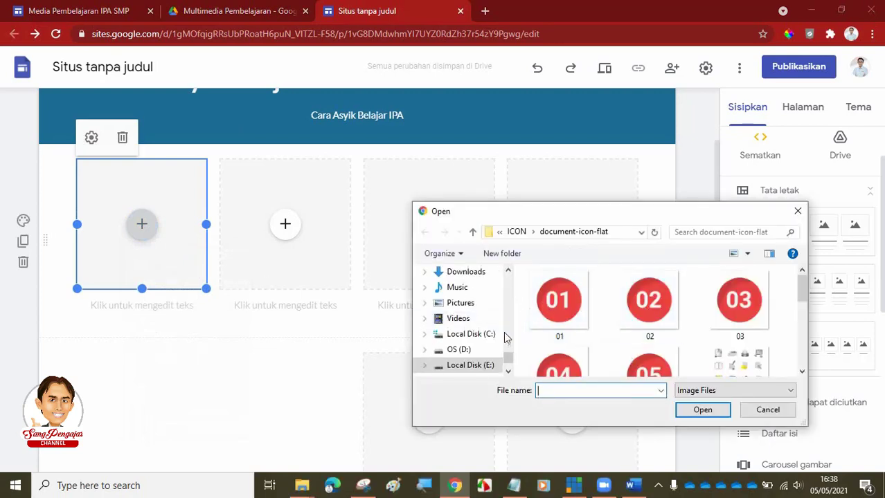
pyautogui.scroll(-2, 635, 320)
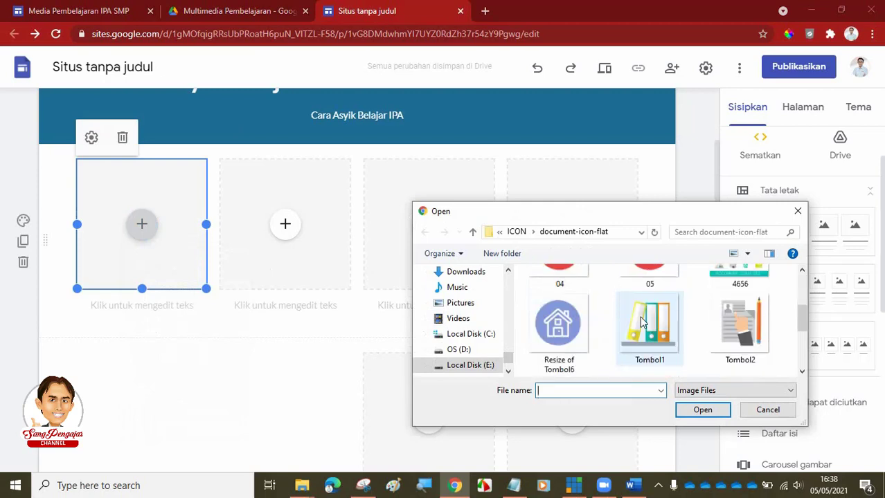
pyautogui.click(479, 365)
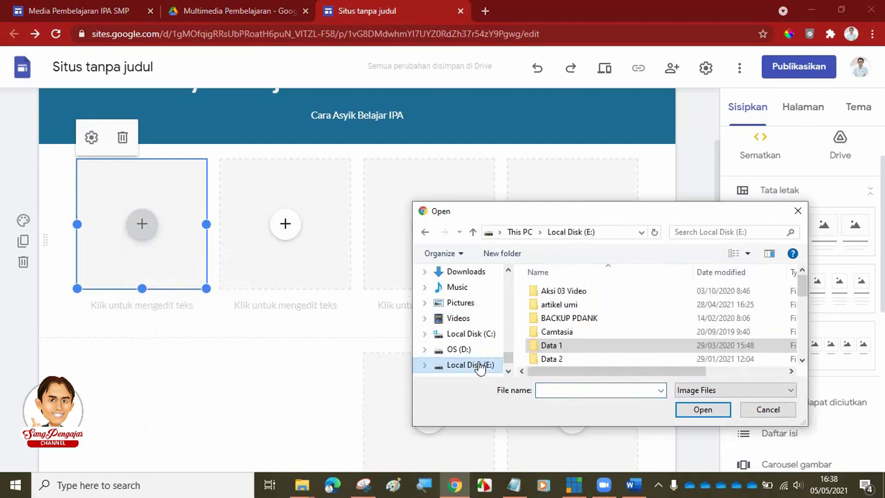
pyautogui.doubleClick(561, 346)
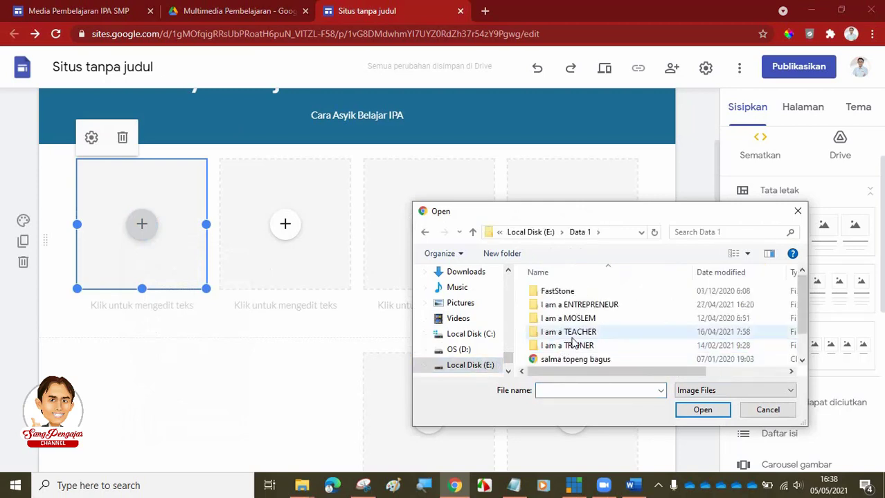
pyautogui.doubleClick(566, 332)
pyautogui.click(567, 319)
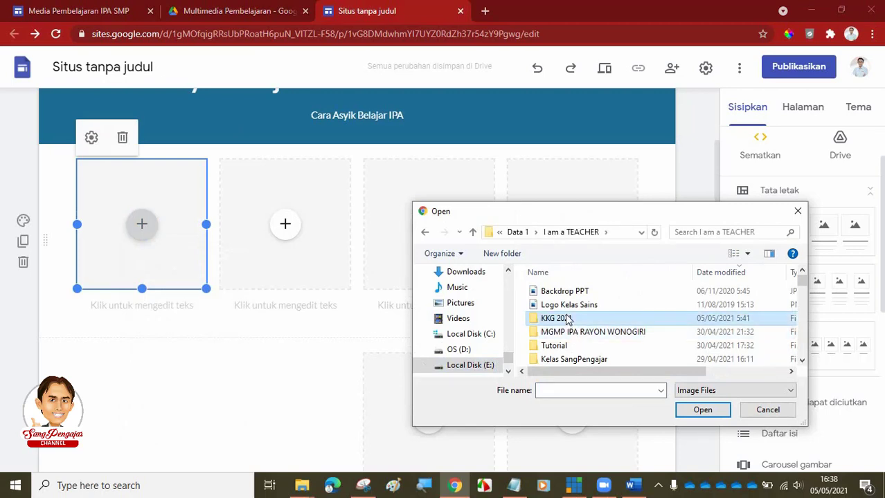
pyautogui.doubleClick(567, 318)
pyautogui.doubleClick(575, 319)
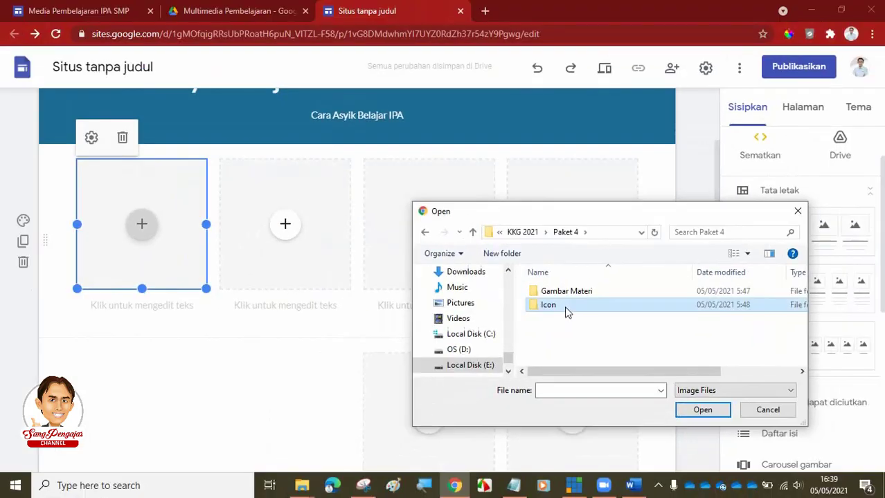
pyautogui.doubleClick(463, 259)
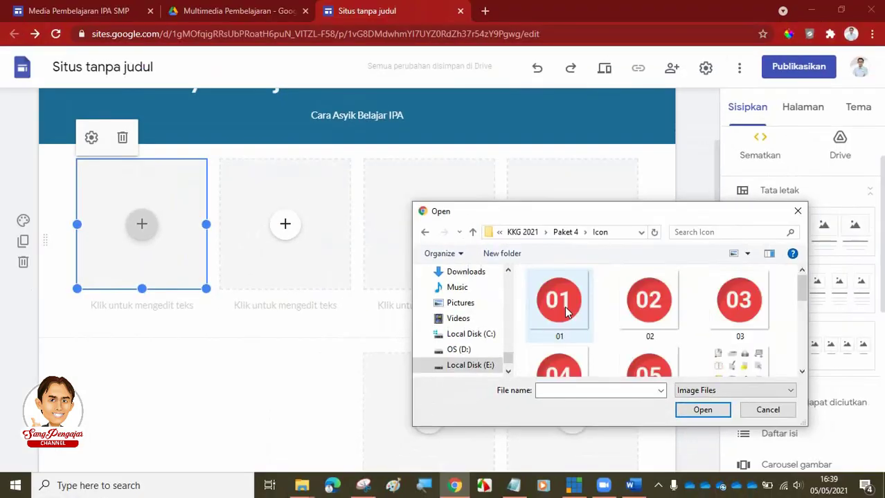
# Step: Upload the Tombol7 clipboard icon into the first placeholder and caption it "Tujuan"
pyautogui.scroll(-5, 621, 324)
pyautogui.scroll(2, 653, 329)
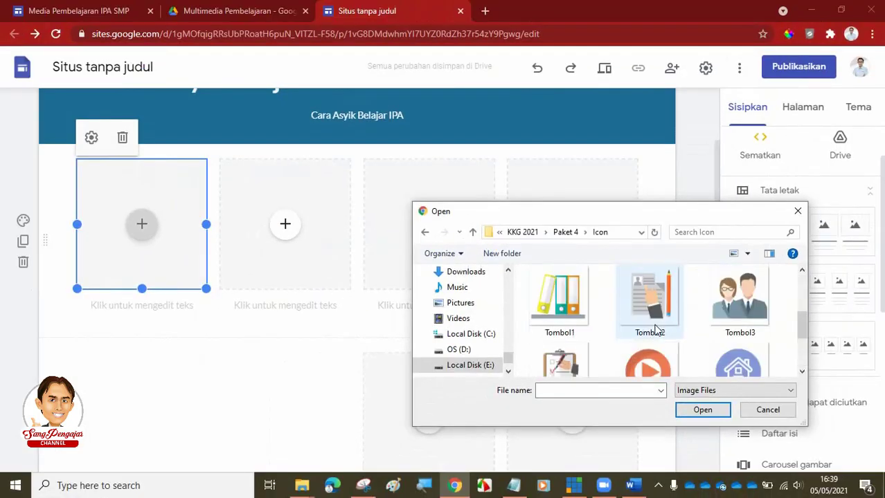
pyautogui.scroll(-1, 656, 329)
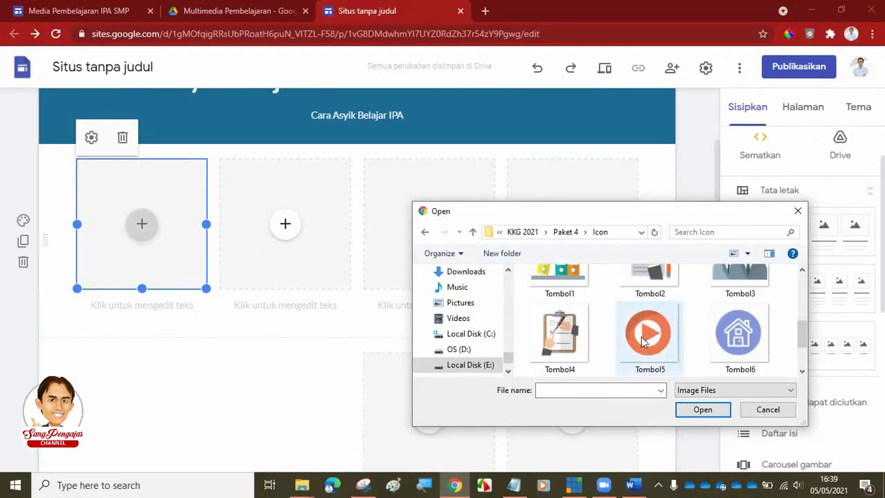
pyautogui.scroll(1, 642, 341)
pyautogui.scroll(1, 643, 342)
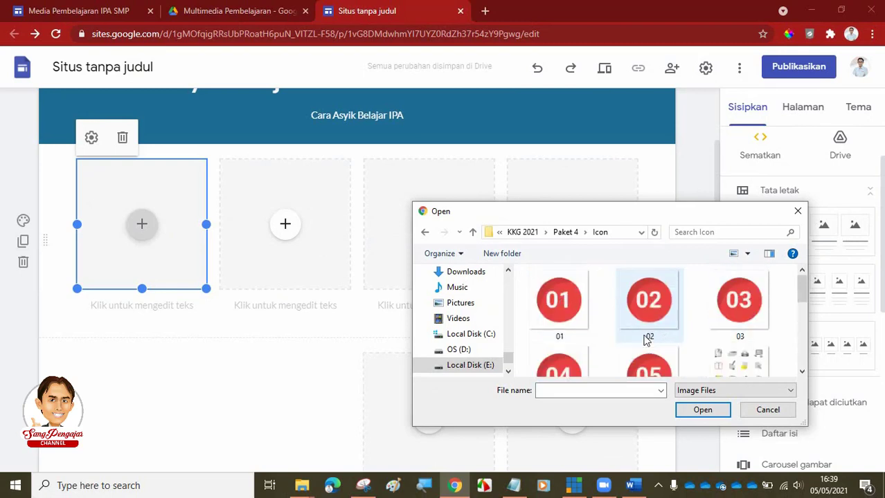
pyautogui.click(70, 11)
pyautogui.scroll(-2, 734, 343)
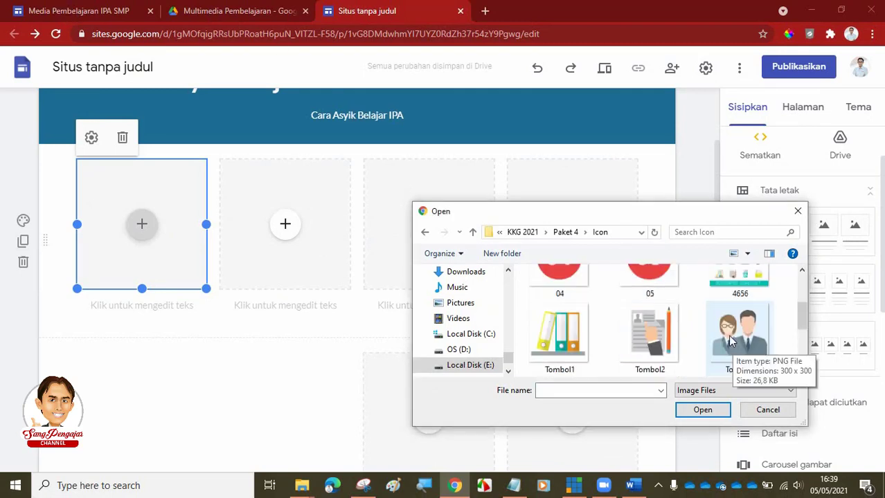
pyautogui.scroll(1, 697, 325)
pyautogui.scroll(-1, 696, 325)
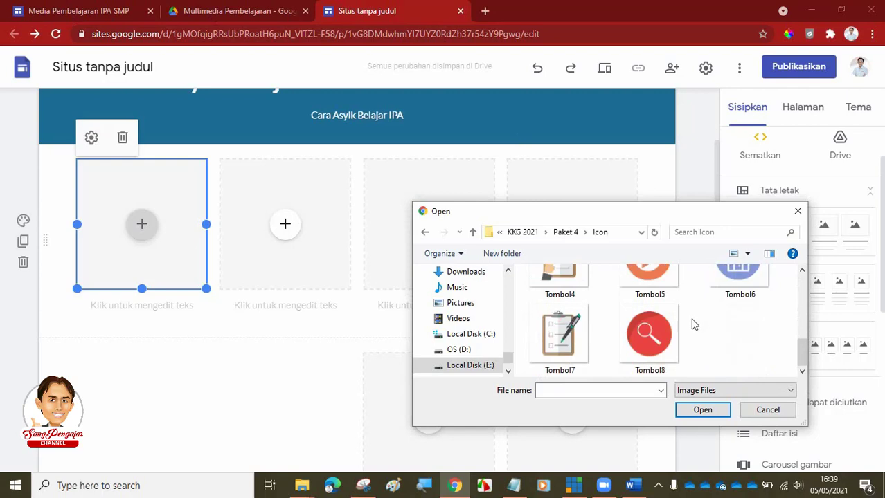
pyautogui.click(560, 336)
pyautogui.click(706, 412)
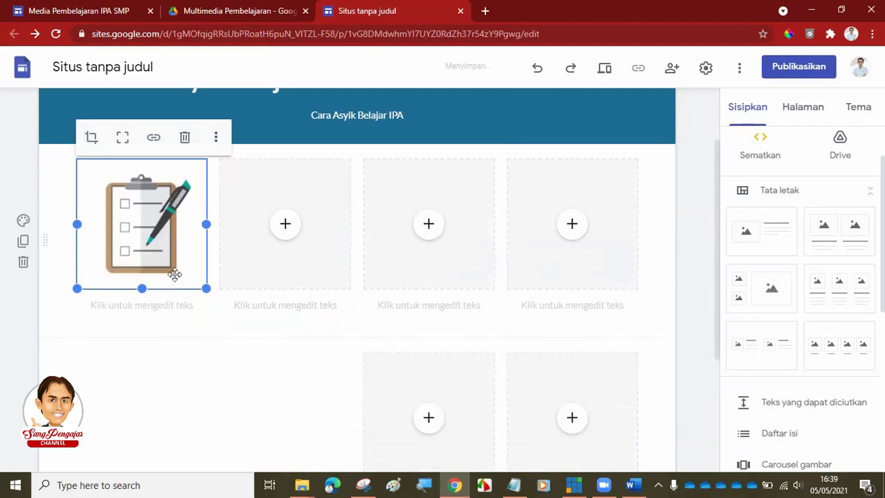
pyautogui.click(165, 310)
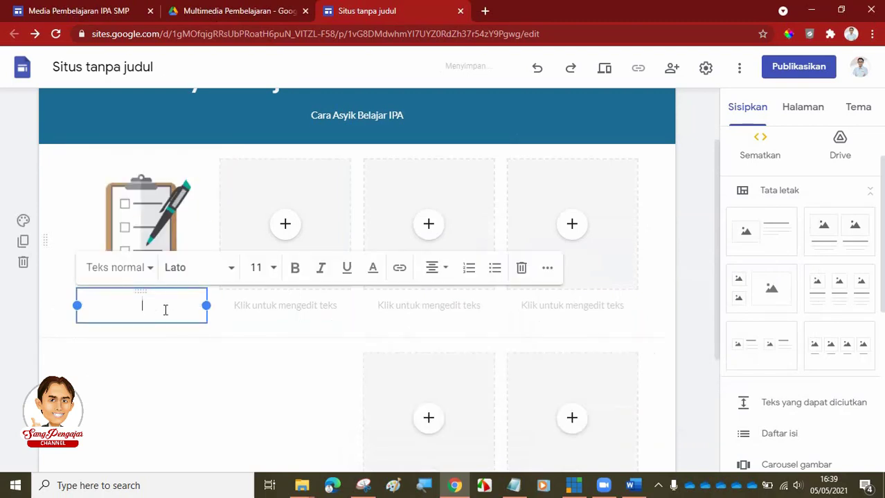
pyautogui.write('Tujuan')
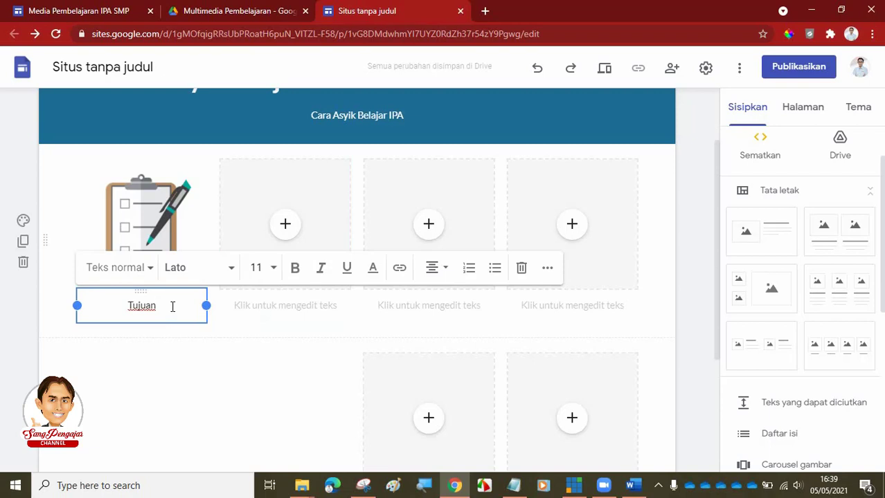
# Step: Upload the Tombol2 document-and-pencil icon into the first row's second placeholder, following the finished site's icon order, and caption it "Materi"
pyautogui.click(284, 229)
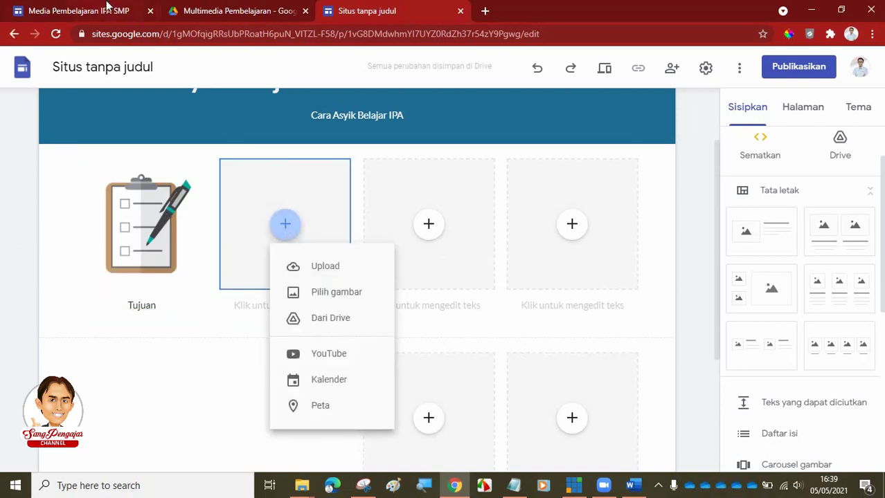
pyautogui.click(104, 10)
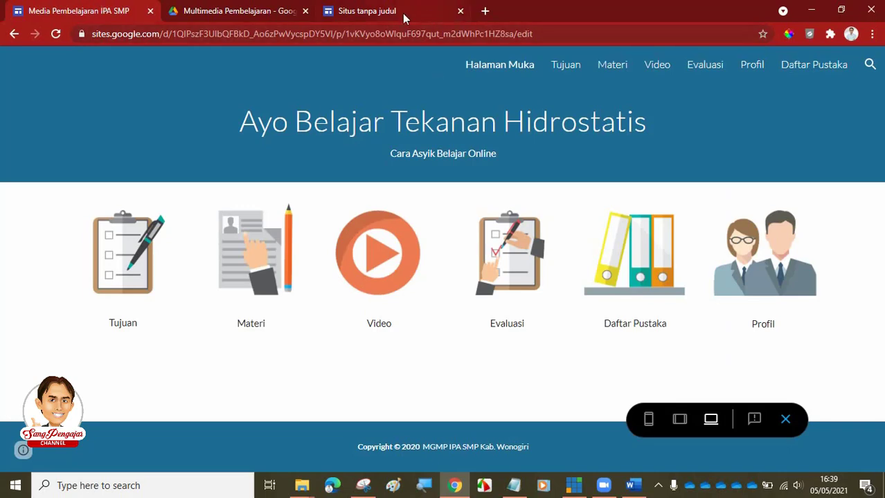
pyautogui.click(402, 12)
pyautogui.click(110, 12)
pyautogui.click(368, 17)
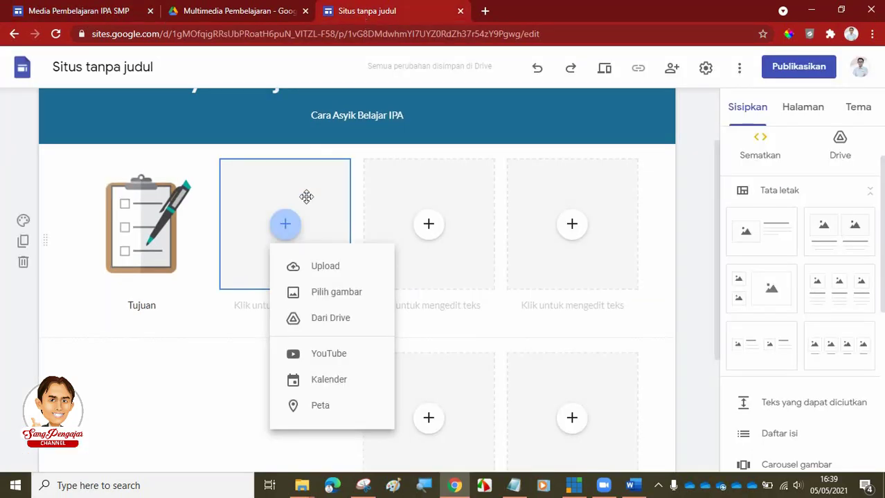
pyautogui.click(324, 269)
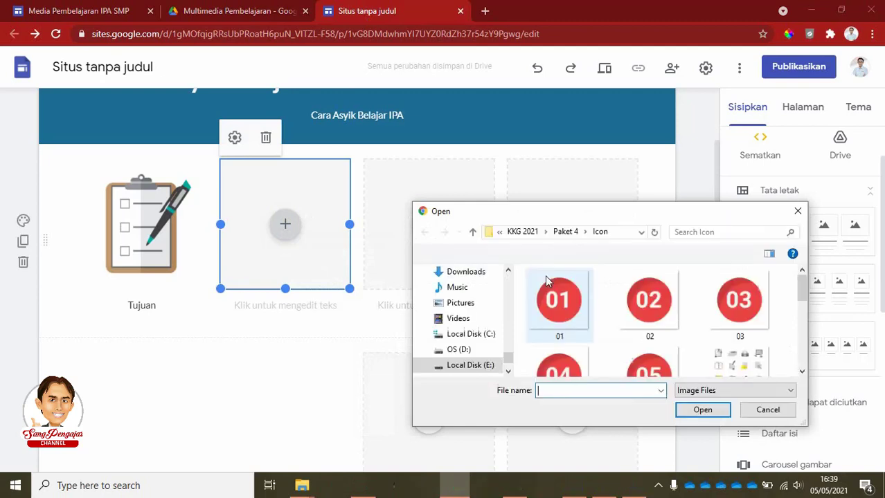
pyautogui.scroll(-5, 744, 325)
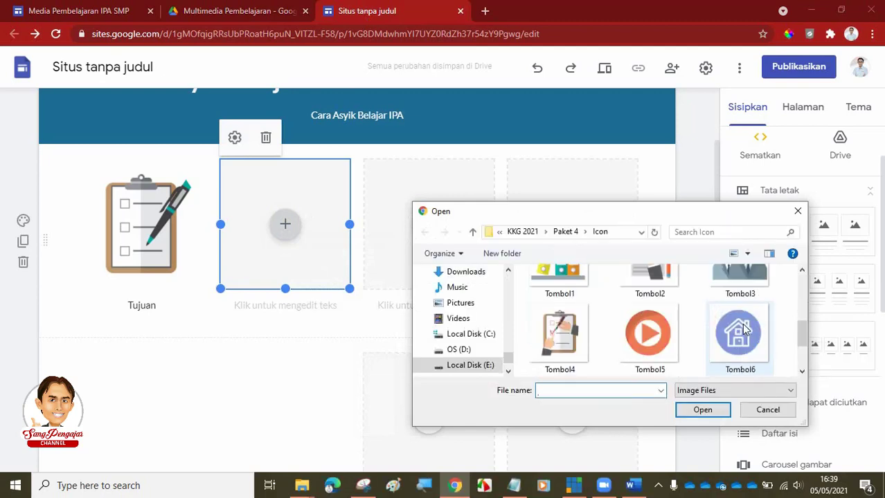
pyautogui.scroll(1, 727, 315)
pyautogui.click(648, 296)
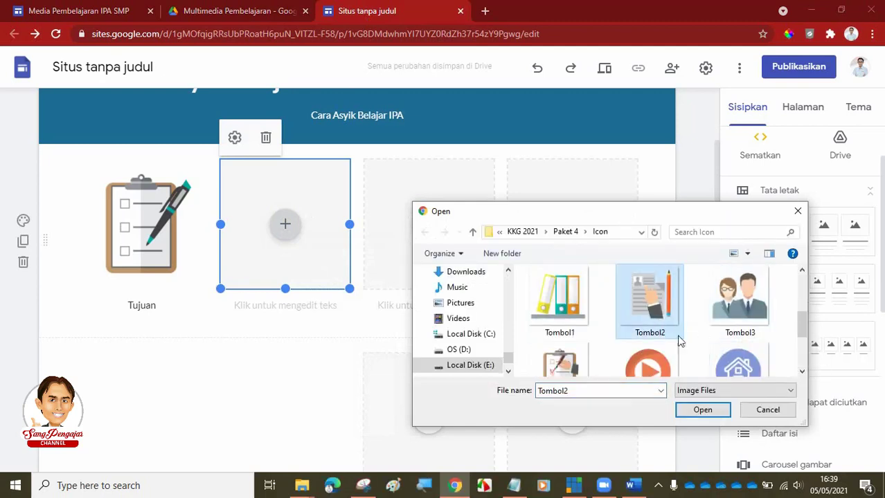
pyautogui.click(703, 410)
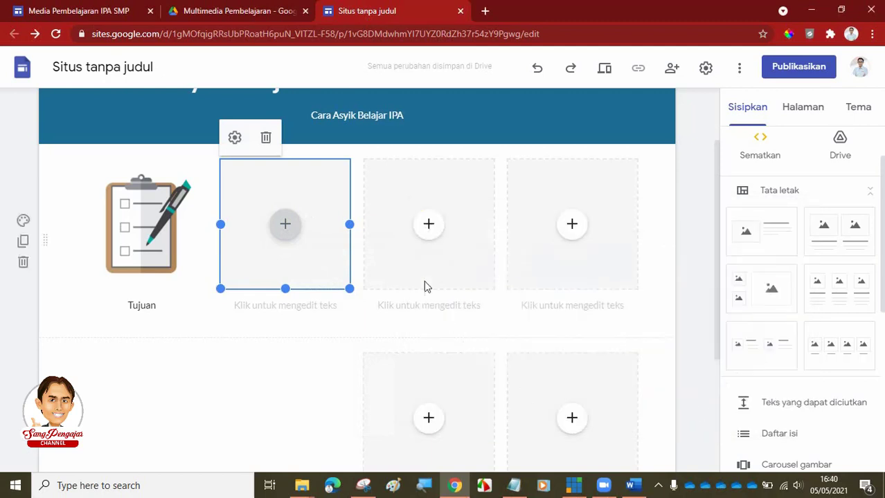
pyautogui.click(307, 305)
pyautogui.write('Materi')
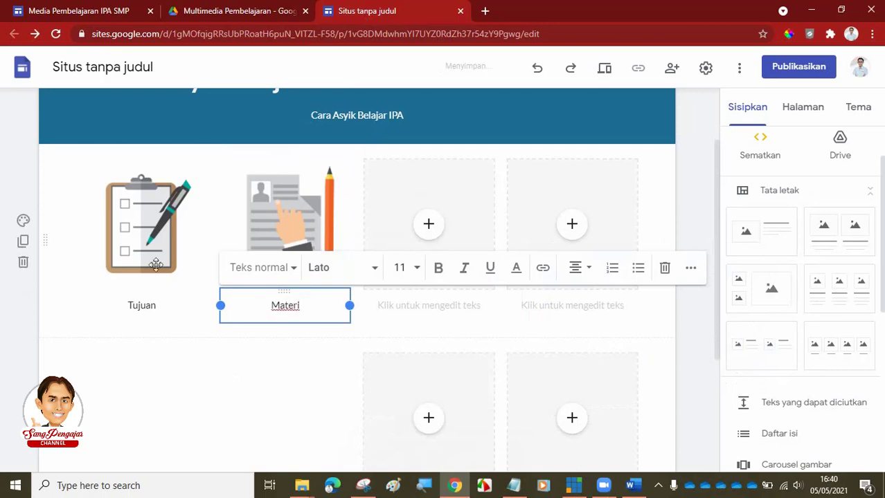
# Step: Check the finished site's icon order, upload the Tombol5 play icon into the first row's third placeholder and caption it "Video"
pyautogui.click(74, 12)
pyautogui.click(361, 9)
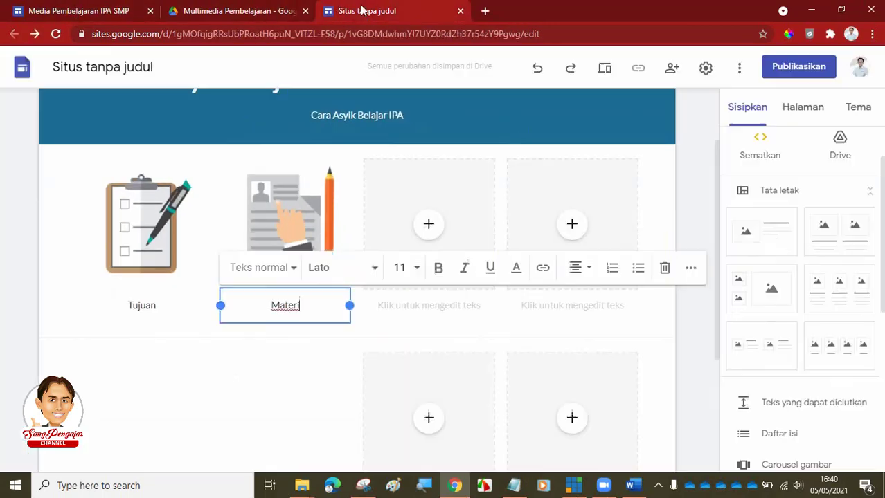
pyautogui.click(427, 224)
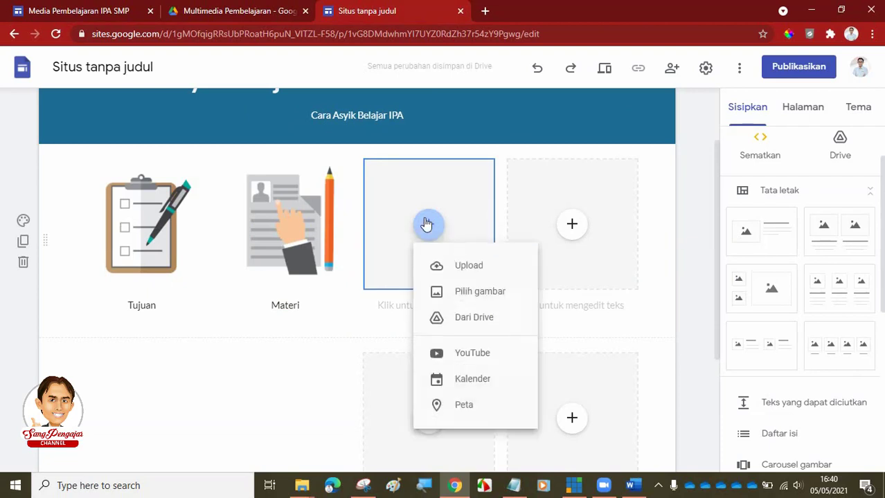
pyautogui.click(461, 269)
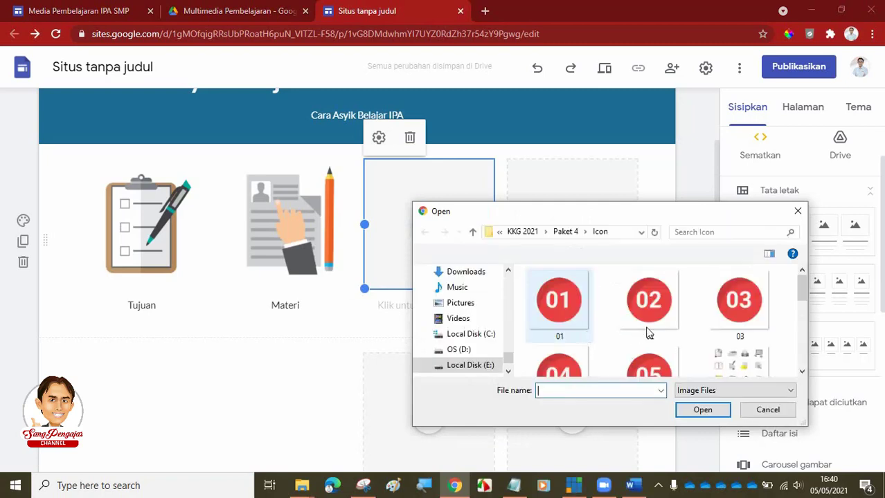
pyautogui.scroll(-5, 695, 321)
pyautogui.click(640, 337)
pyautogui.click(702, 410)
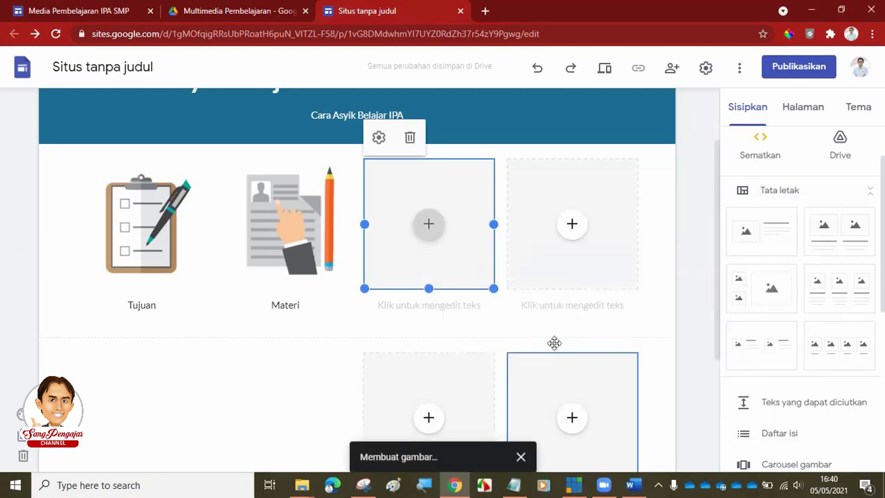
pyautogui.click(450, 311)
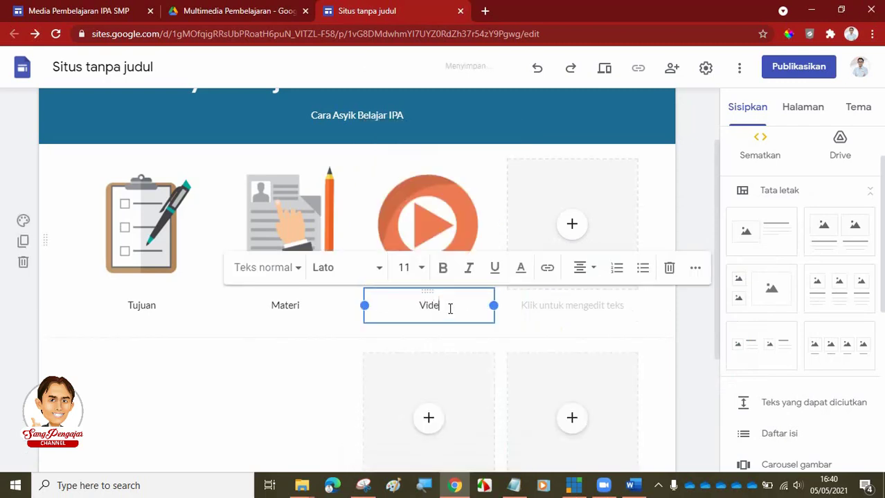
# Step: Check the finished site's icon order, upload the Tombol4 checklist icon into the first row's fourth placeholder and caption it "Evaluasi"
pyautogui.click(111, 8)
pyautogui.click(367, 13)
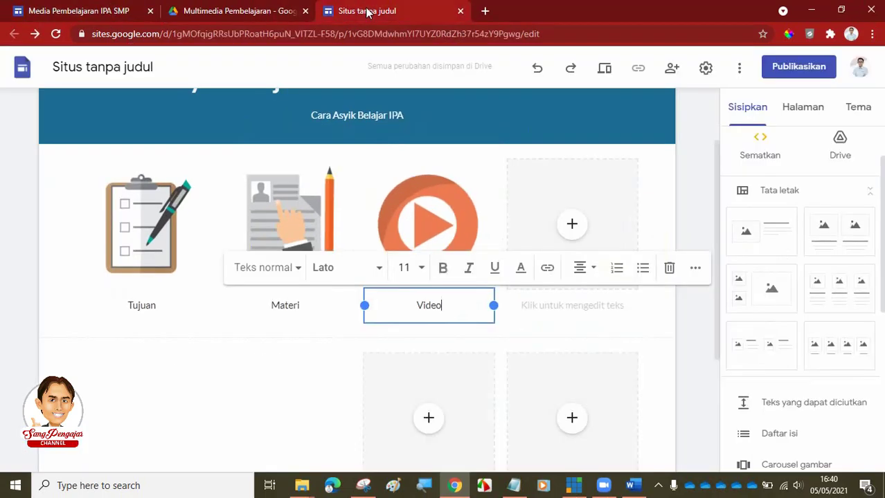
pyautogui.click(572, 231)
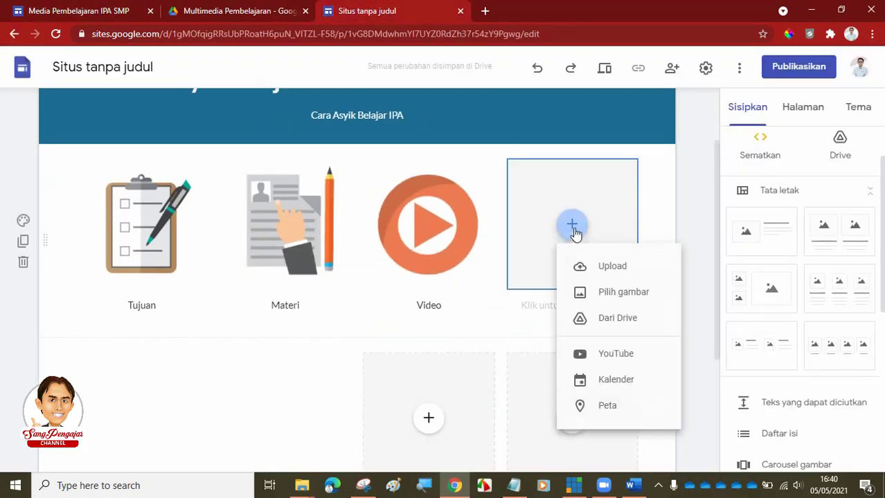
pyautogui.click(600, 270)
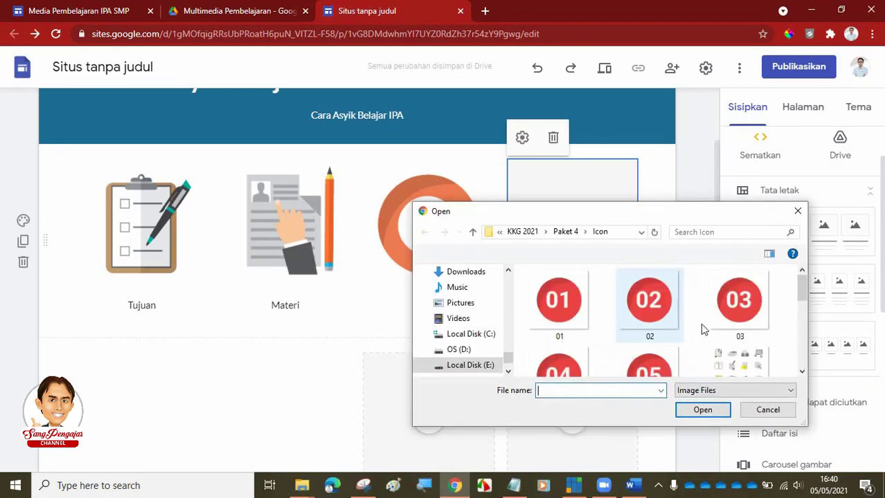
pyautogui.scroll(-5, 703, 329)
pyautogui.click(563, 339)
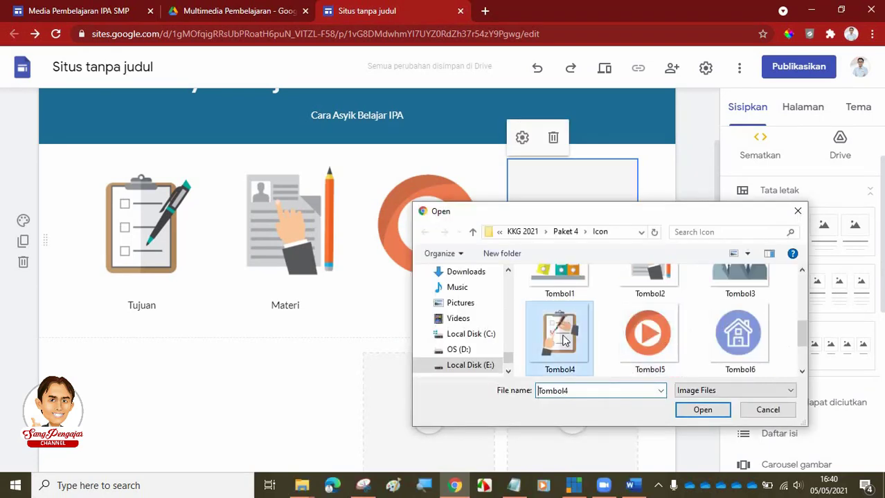
pyautogui.click(701, 411)
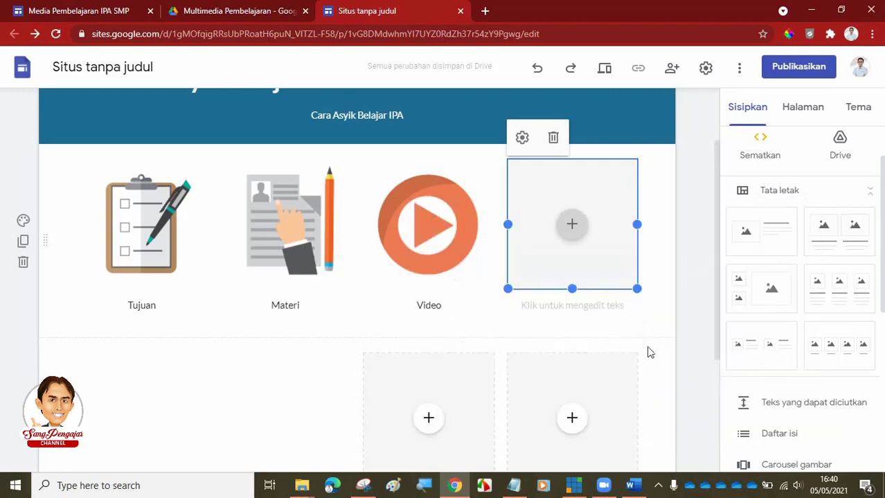
pyautogui.click(596, 308)
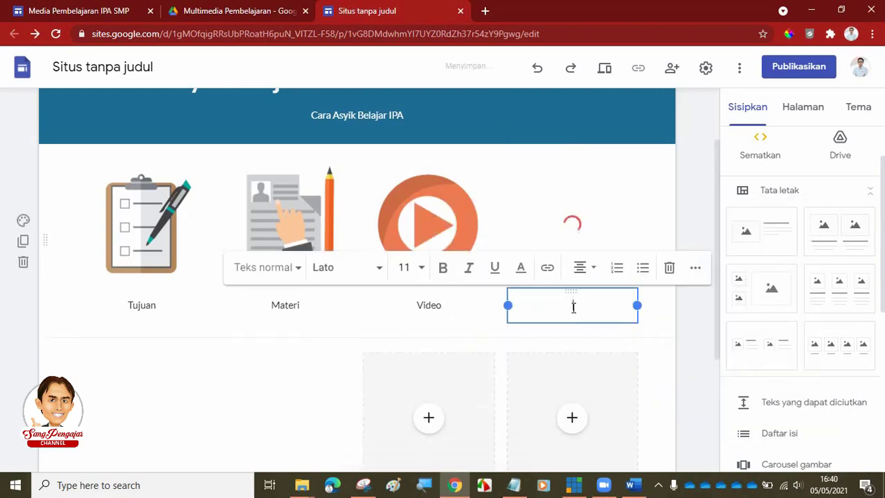
pyautogui.write('Evaluasi')
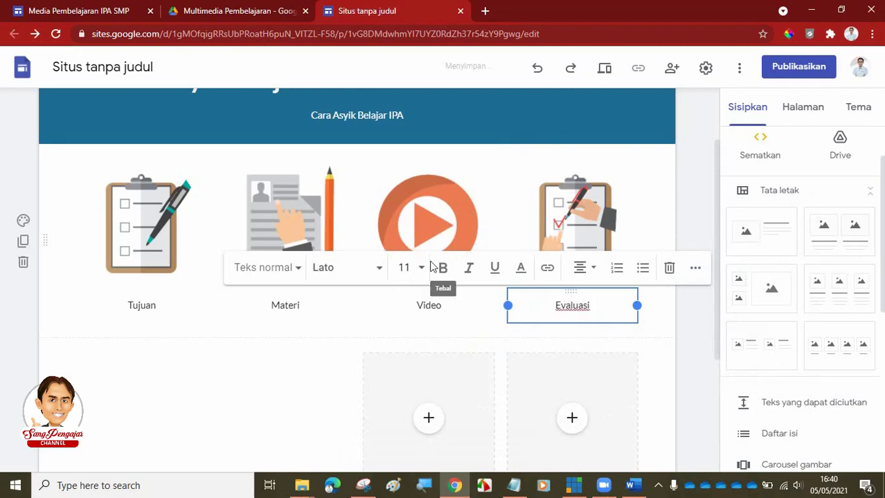
# Step: Check the finished site's icon order, upload the Tombol1 binders icon into the second row's first placeholder and caption it "Daftar Pustaka"
pyautogui.click(87, 10)
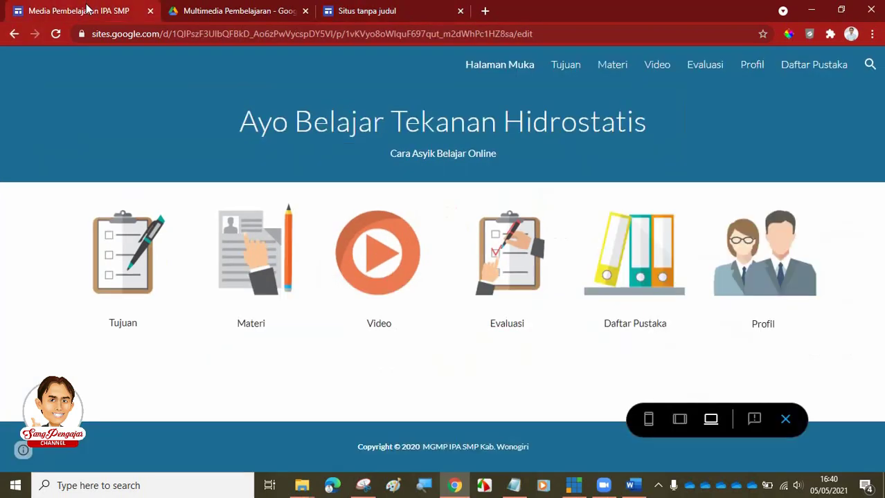
pyautogui.click(358, 13)
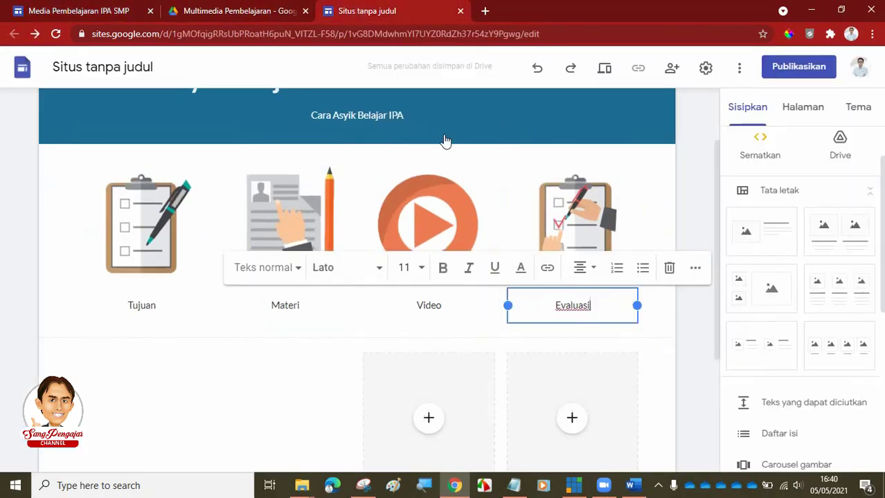
pyautogui.scroll(-1, 474, 280)
pyautogui.click(428, 357)
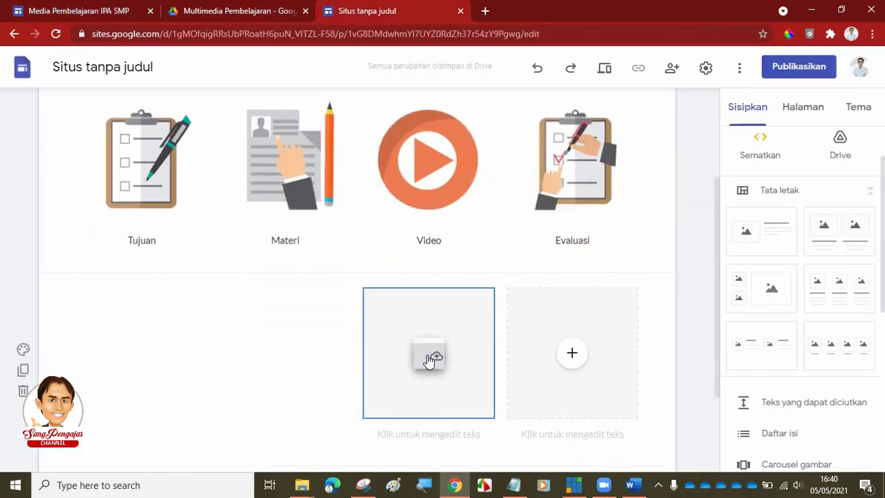
pyautogui.click(487, 301)
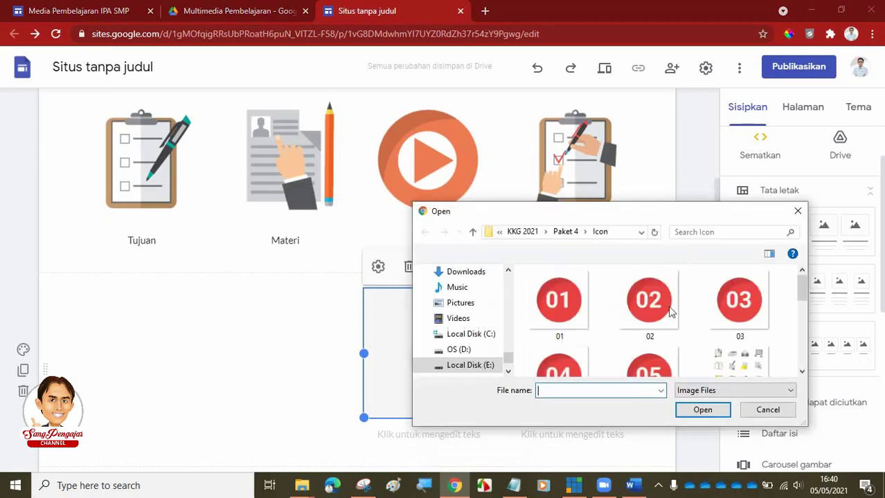
pyautogui.scroll(-5, 670, 332)
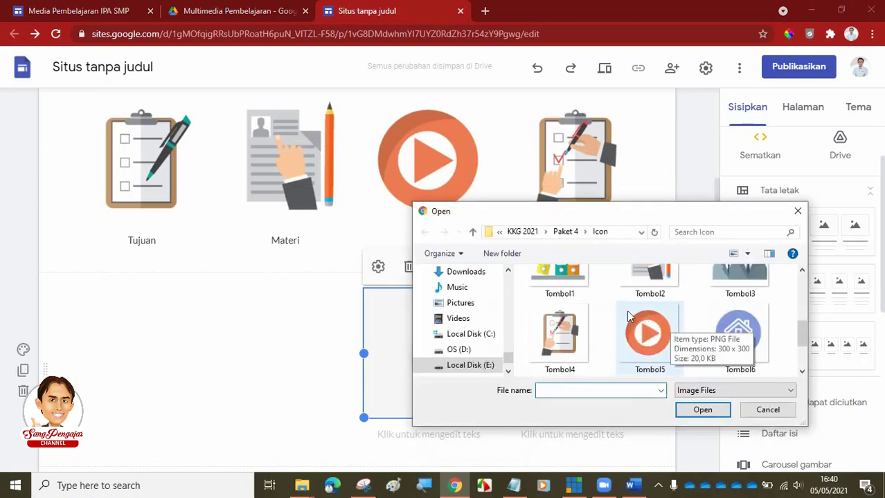
pyautogui.click(573, 278)
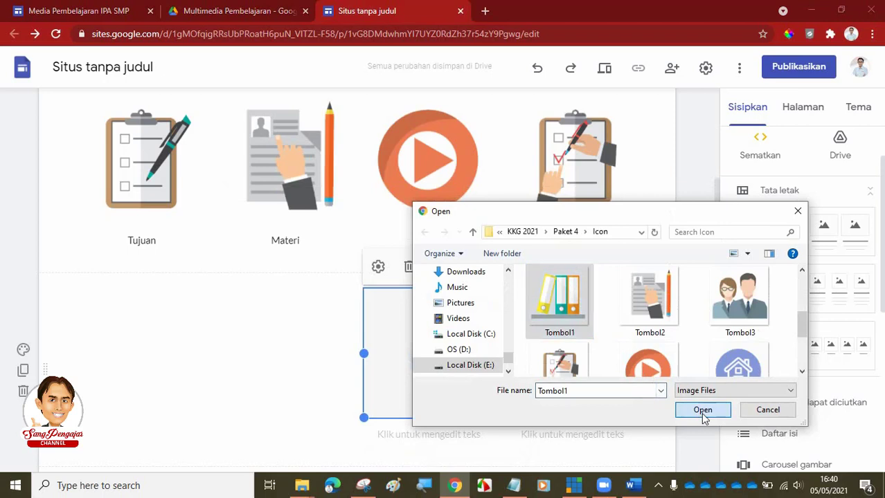
pyautogui.click(701, 414)
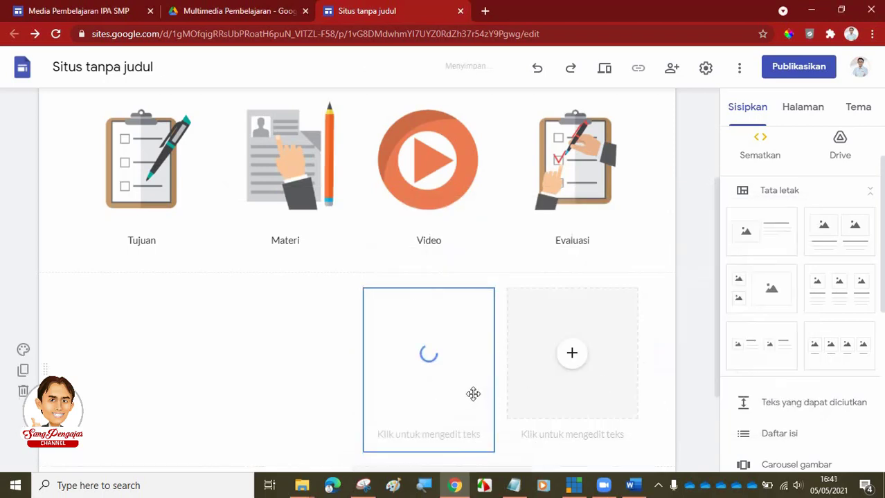
pyautogui.scroll(-1, 438, 393)
pyautogui.click(436, 374)
pyautogui.write('Daftar')
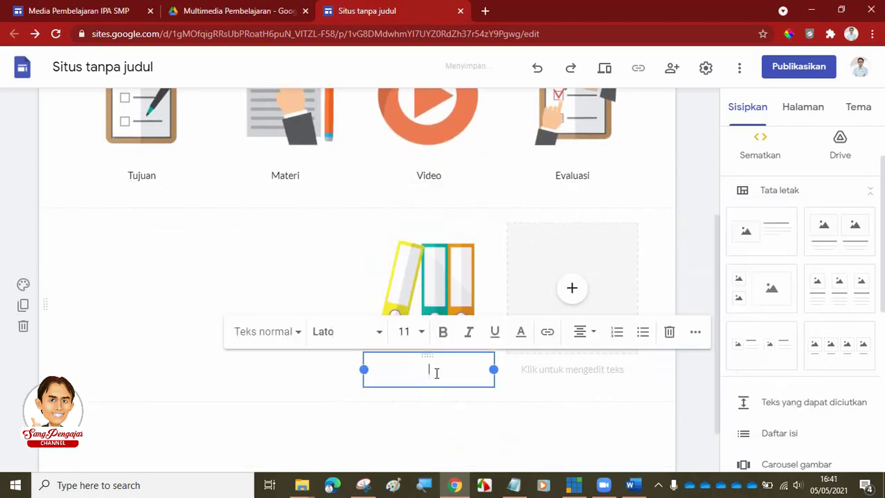
pyautogui.write(' Pustaka')
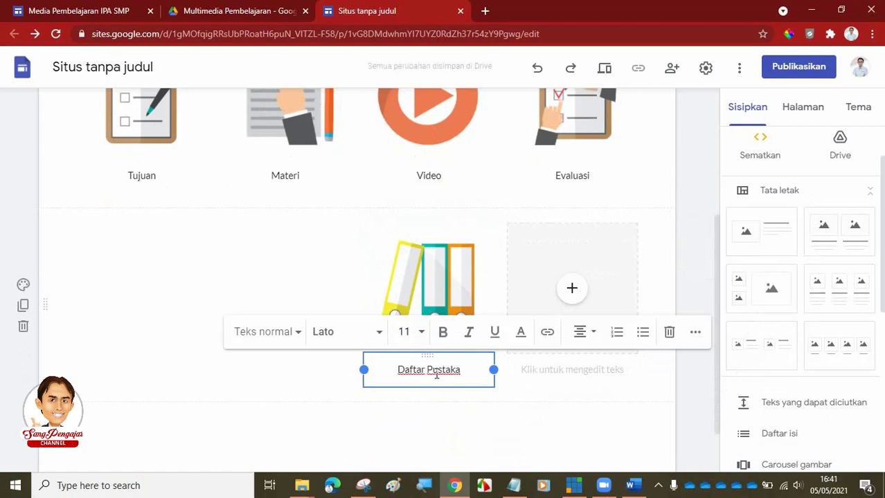
# Step: Upload the Tombol3 two-person icon into the last empty placeholder in the second row and caption it "Profil"
pyautogui.click(572, 294)
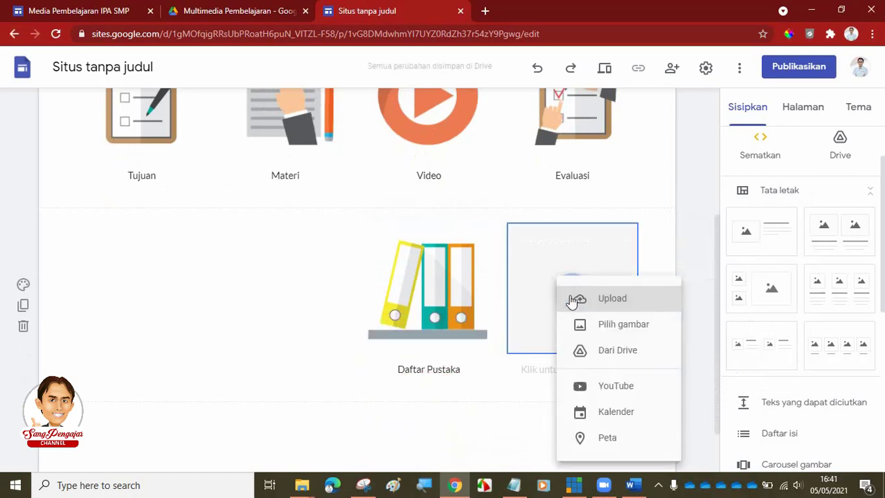
pyautogui.click(576, 299)
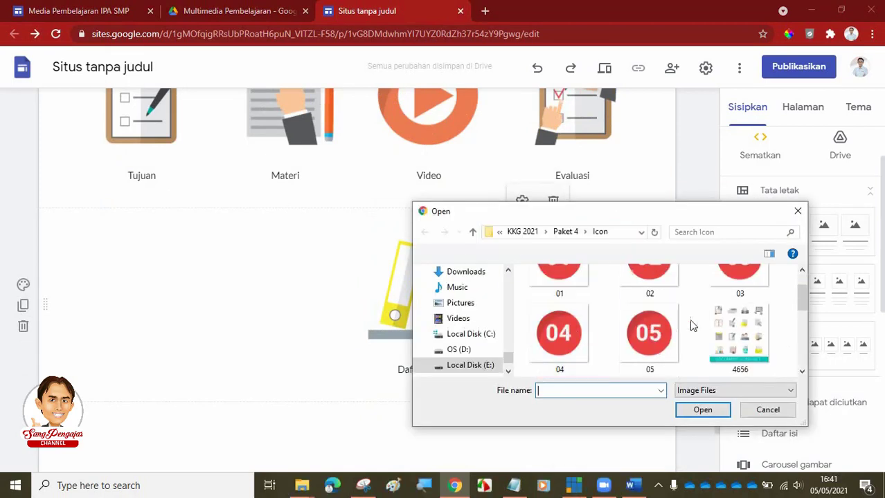
pyautogui.scroll(-2, 689, 321)
pyautogui.scroll(1, 746, 302)
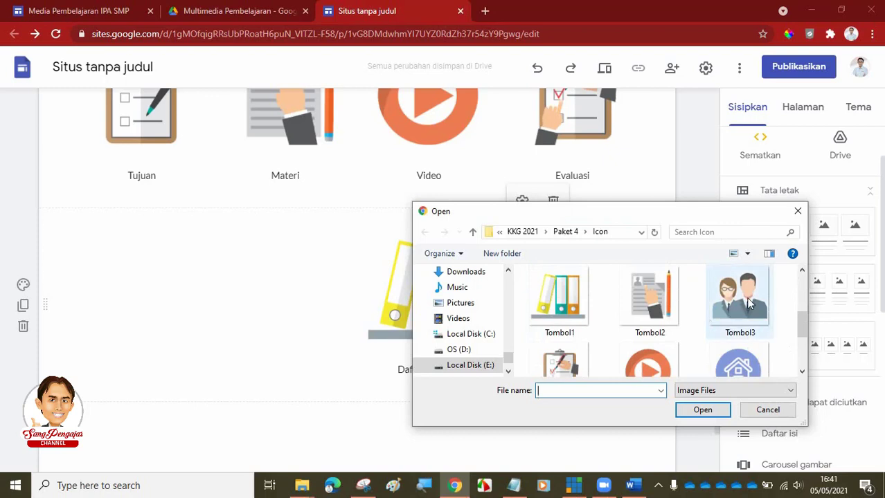
pyautogui.click(745, 301)
pyautogui.click(703, 410)
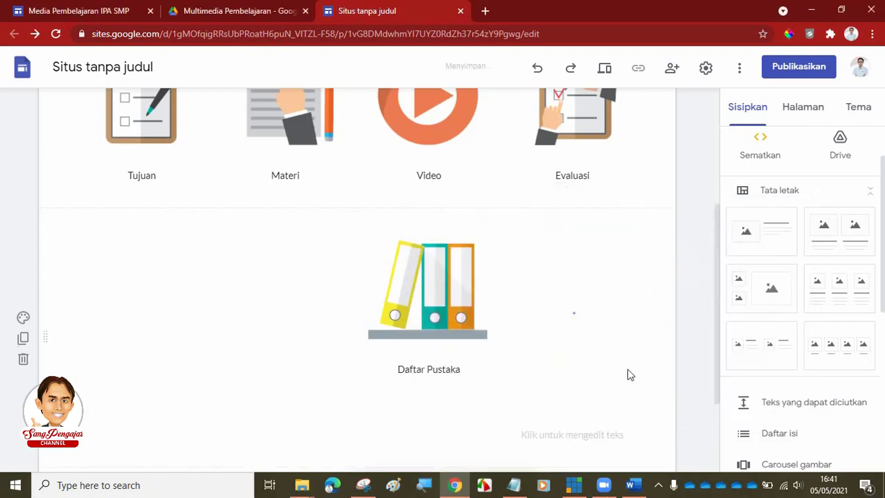
pyautogui.click(578, 376)
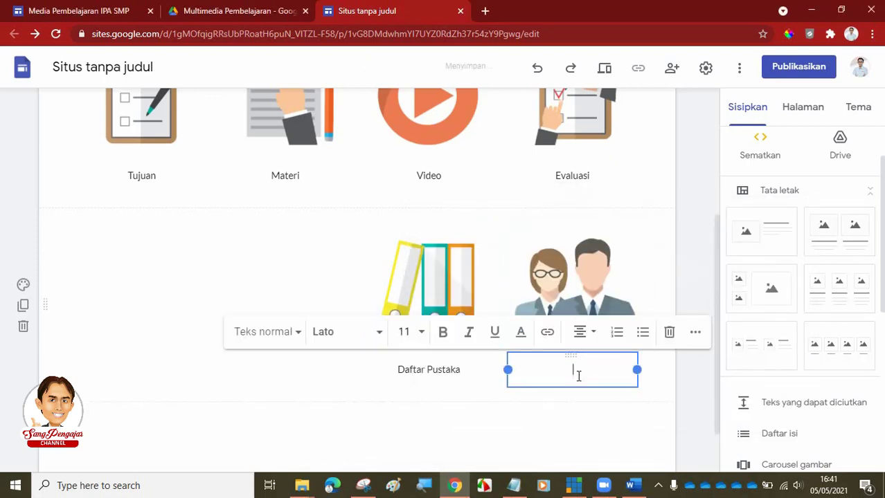
pyautogui.write('Profil')
pyautogui.click(320, 429)
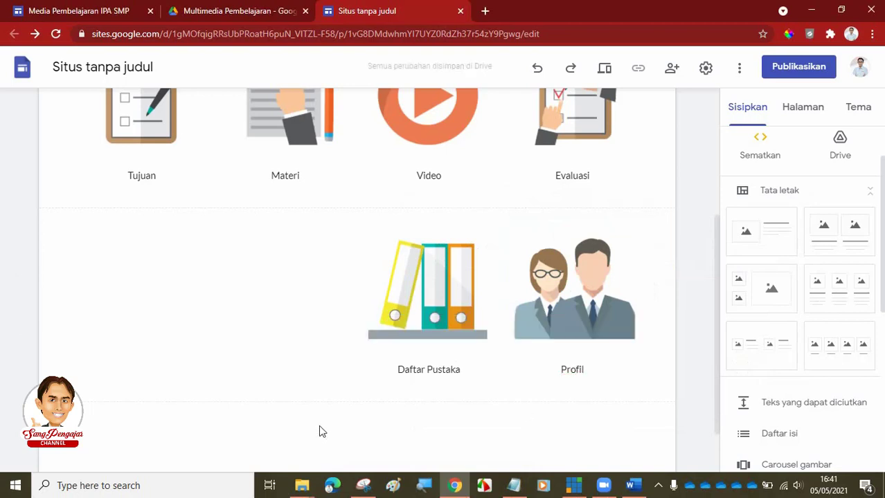
# Step: Preview the home page at phone size and look through all six captioned icons, ending back in the editor
pyautogui.scroll(2, 349, 410)
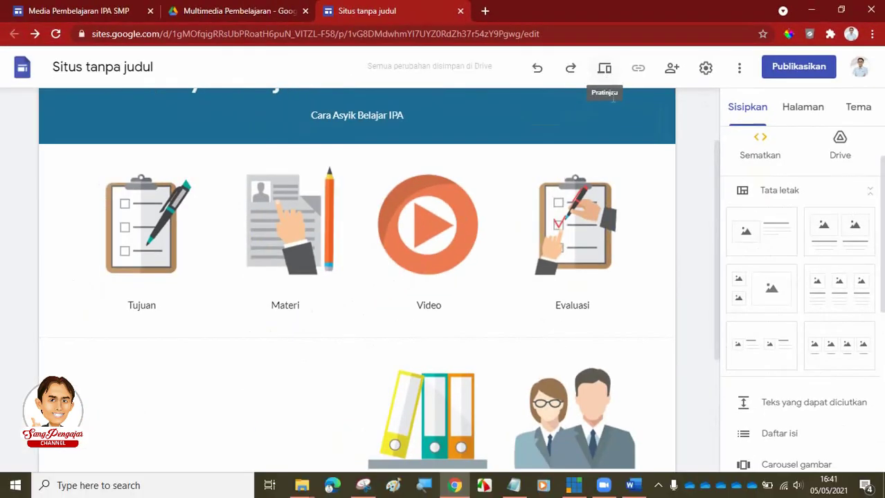
pyautogui.click(604, 70)
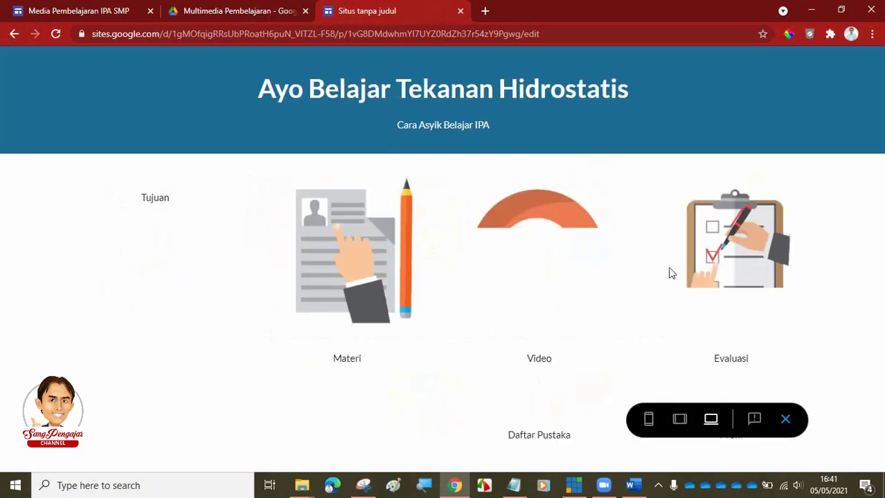
pyautogui.scroll(-3, 794, 247)
pyautogui.scroll(3, 789, 264)
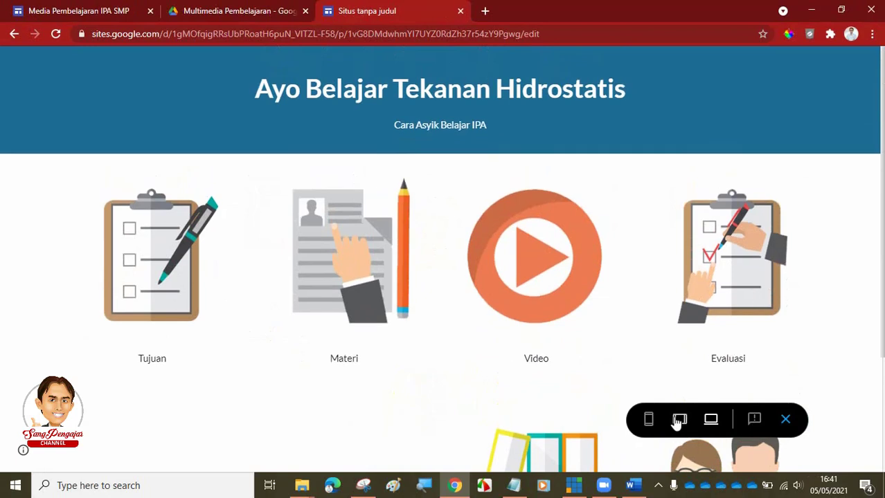
pyautogui.click(648, 420)
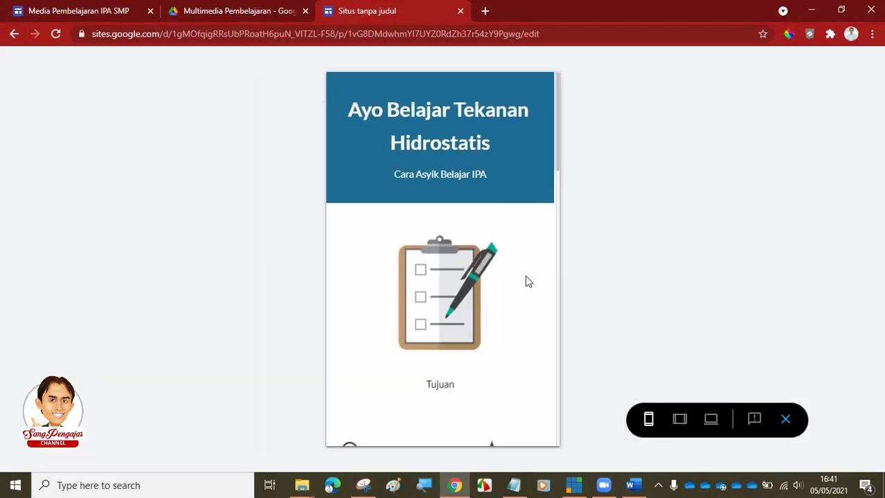
pyautogui.scroll(-3, 528, 281)
pyautogui.scroll(-9, 525, 282)
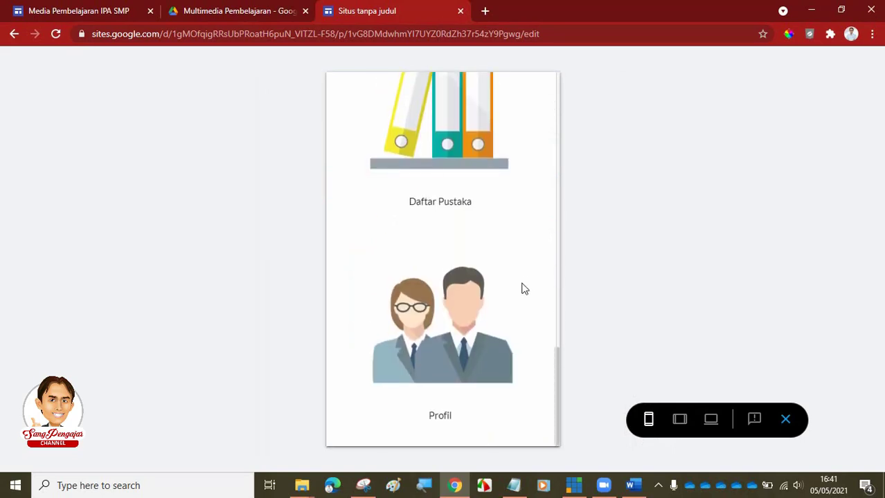
pyautogui.scroll(10, 524, 286)
pyautogui.scroll(2, 524, 284)
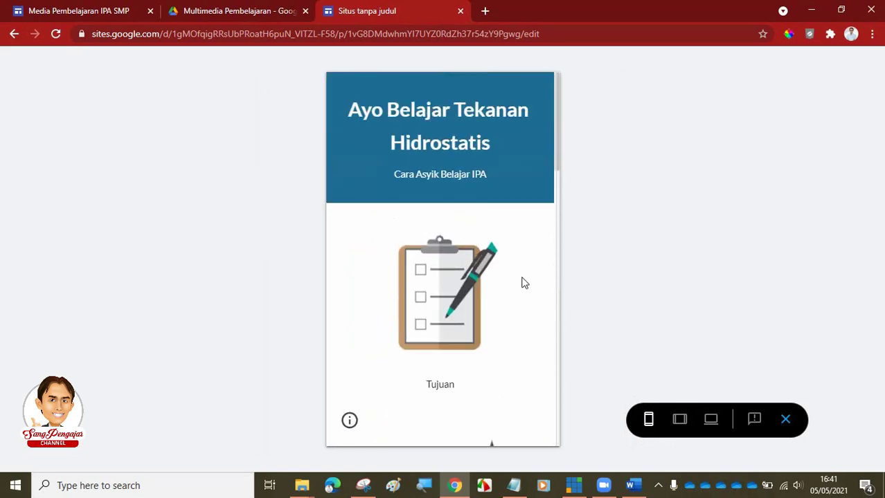
pyautogui.scroll(-10, 526, 276)
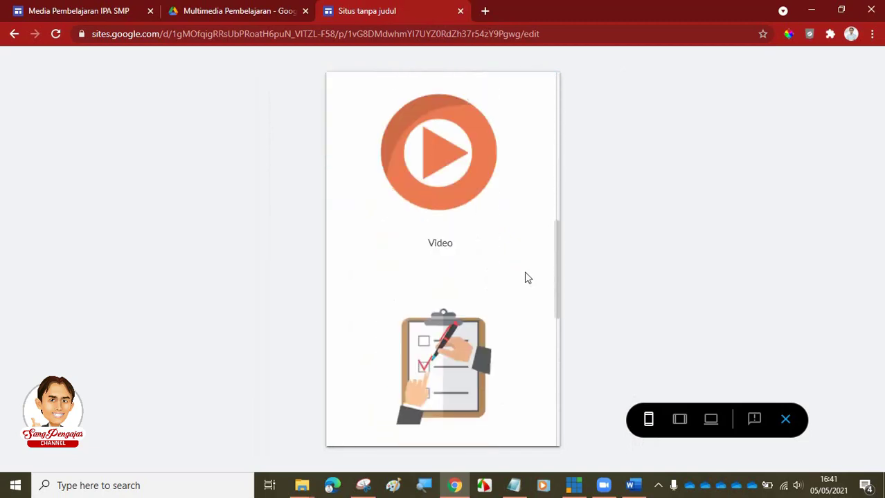
pyautogui.scroll(9, 524, 270)
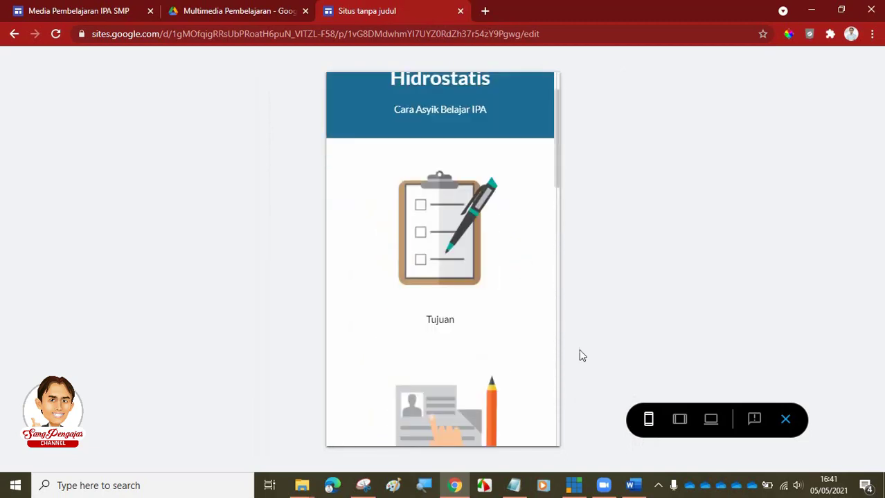
pyautogui.click(784, 421)
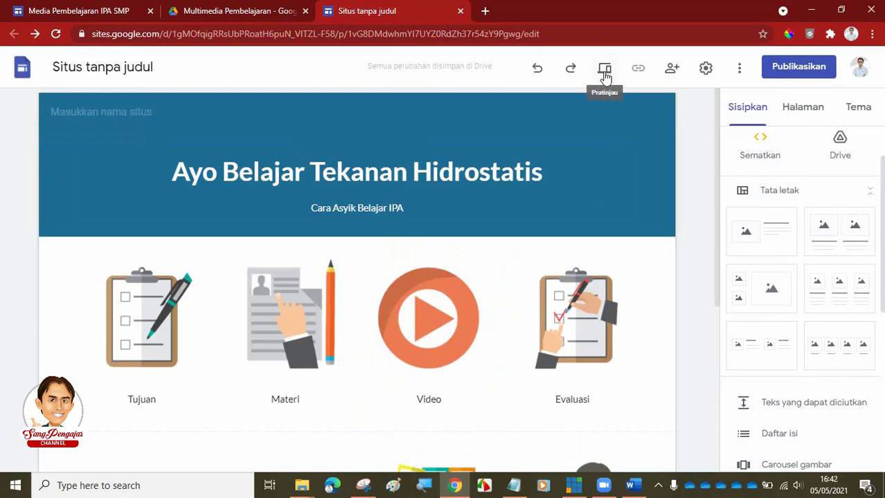
# Step: Preview the home page again, comparing the phone, large-screen and tablet layouts, and return to editing
pyautogui.click(604, 72)
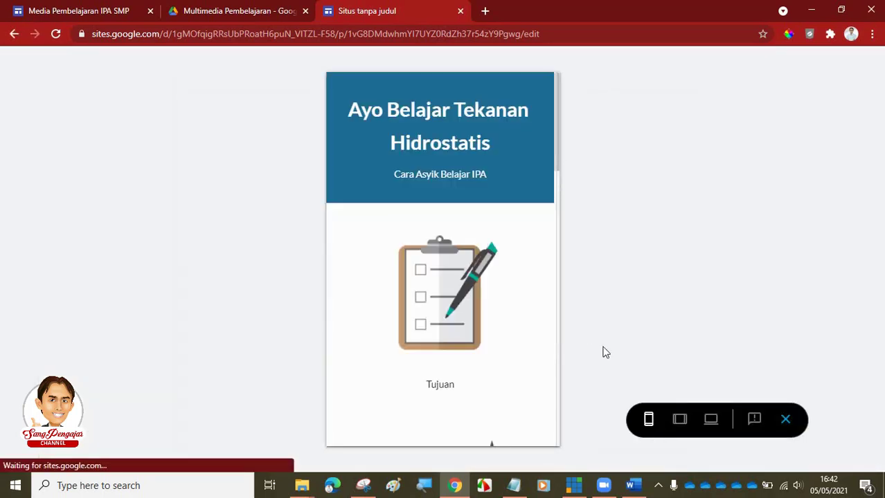
pyautogui.scroll(-5, 484, 277)
pyautogui.scroll(-3, 487, 297)
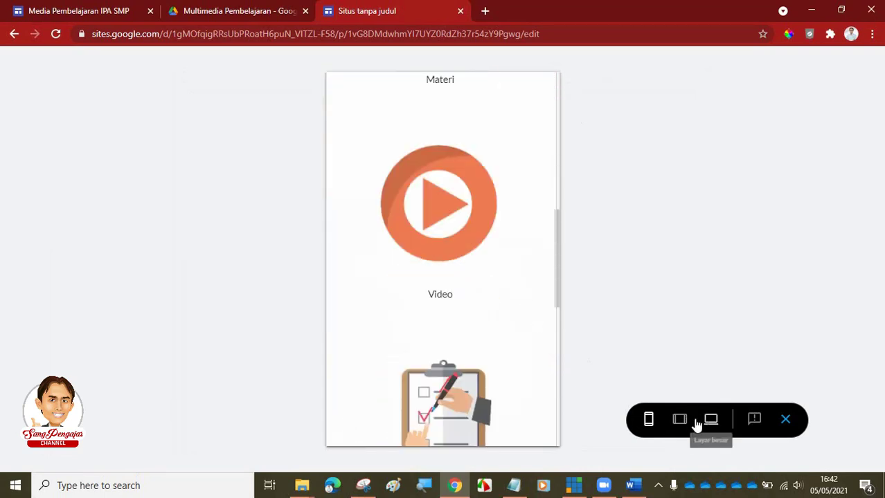
pyautogui.click(711, 420)
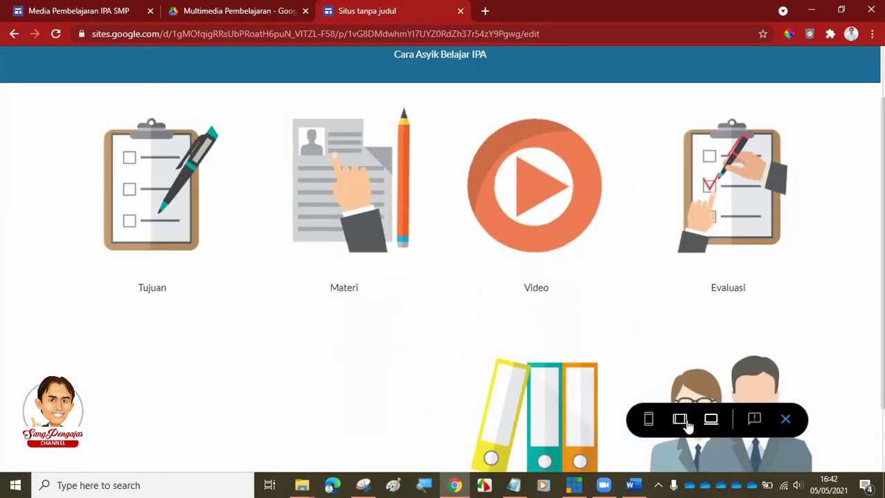
pyautogui.click(679, 421)
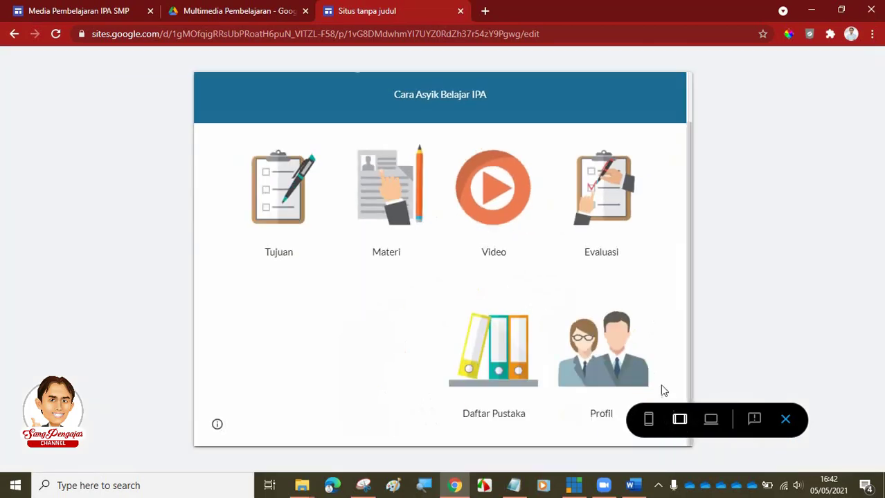
pyautogui.scroll(2, 600, 283)
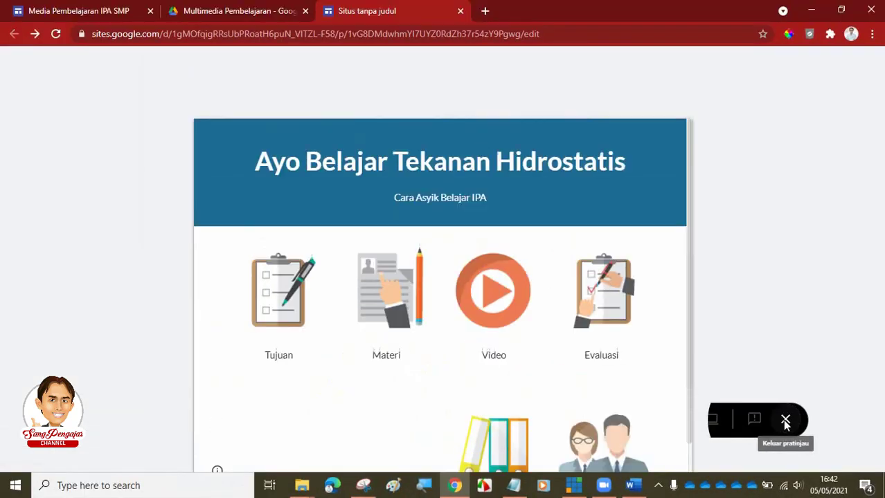
pyautogui.click(688, 346)
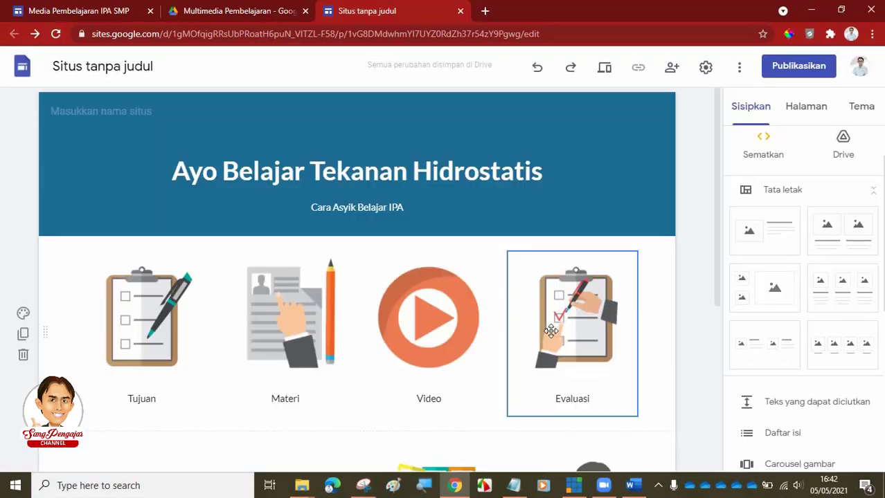
# Step: Check the finished site's icon row and shrink the Tujuan icon block to about two-thirds of its width, keeping the whole icon and caption uncropped
pyautogui.scroll(-4, 539, 314)
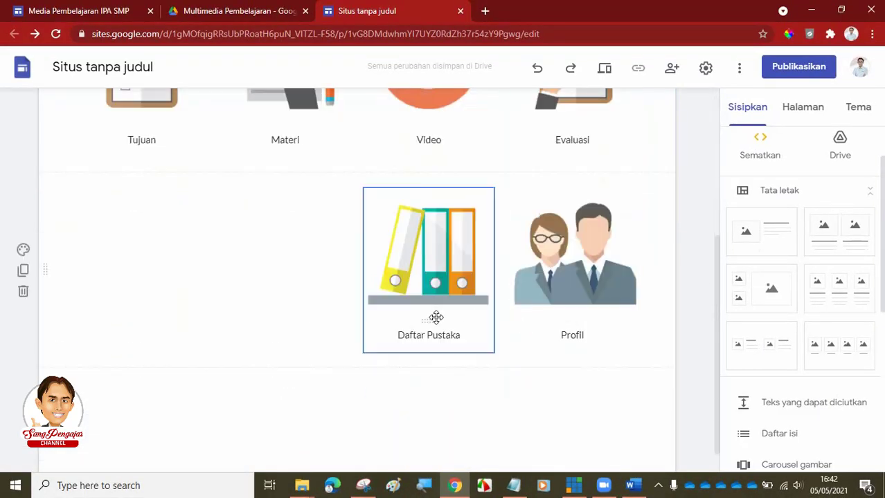
pyautogui.click(69, 13)
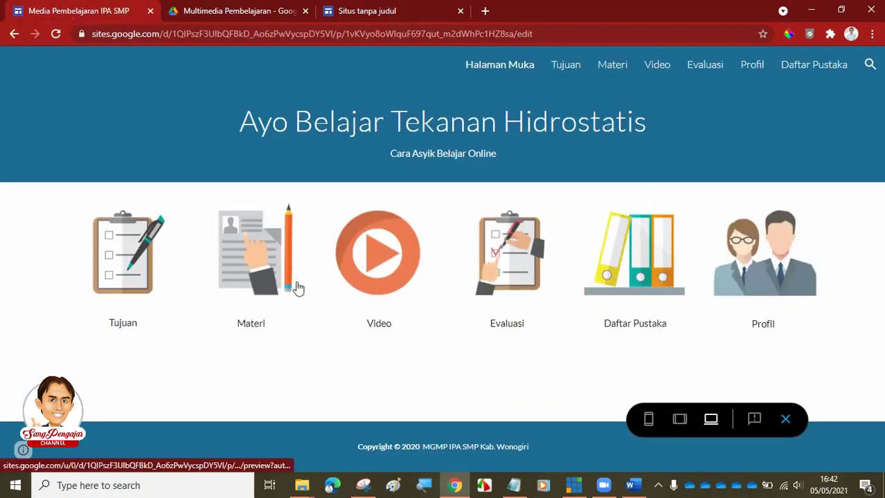
pyautogui.click(381, 13)
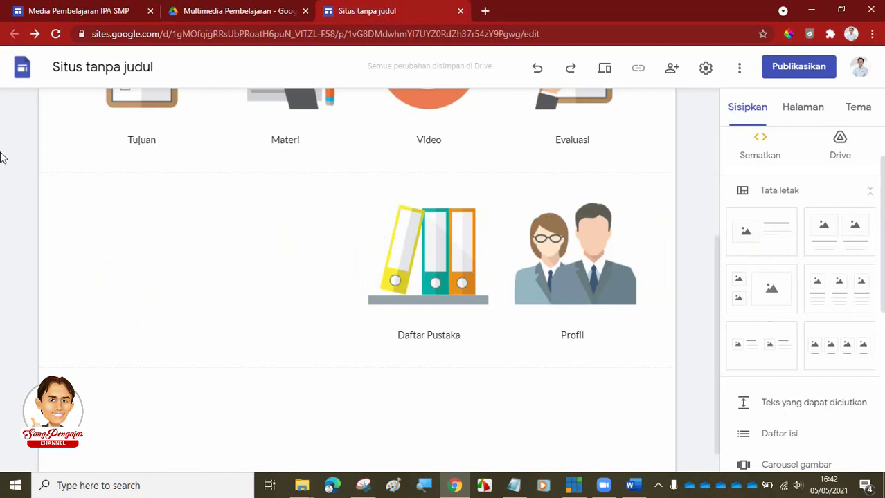
pyautogui.scroll(4, 87, 186)
pyautogui.click(176, 313)
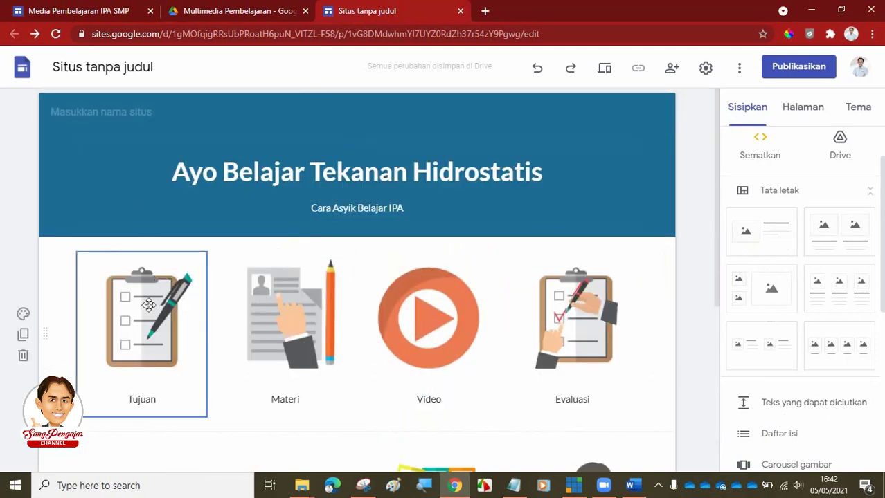
pyautogui.click(170, 296)
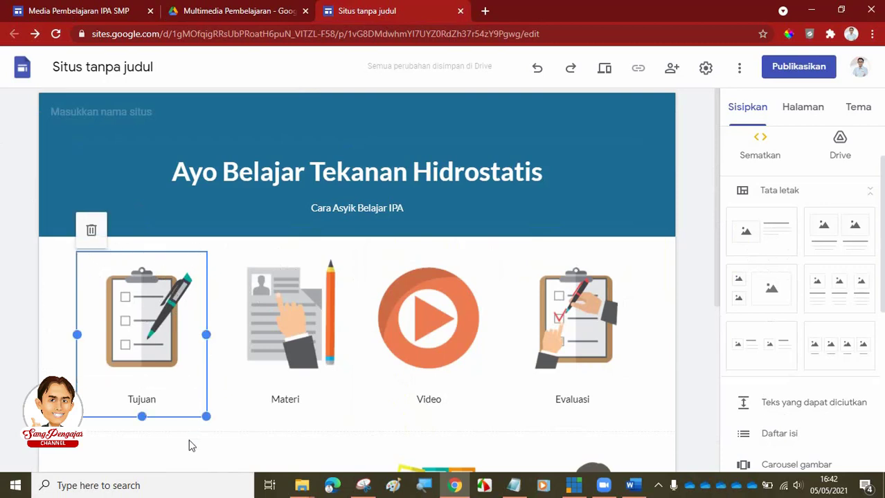
pyautogui.scroll(-3, 192, 429)
pyautogui.moveTo(166, 199); pyautogui.dragTo(172, 196)
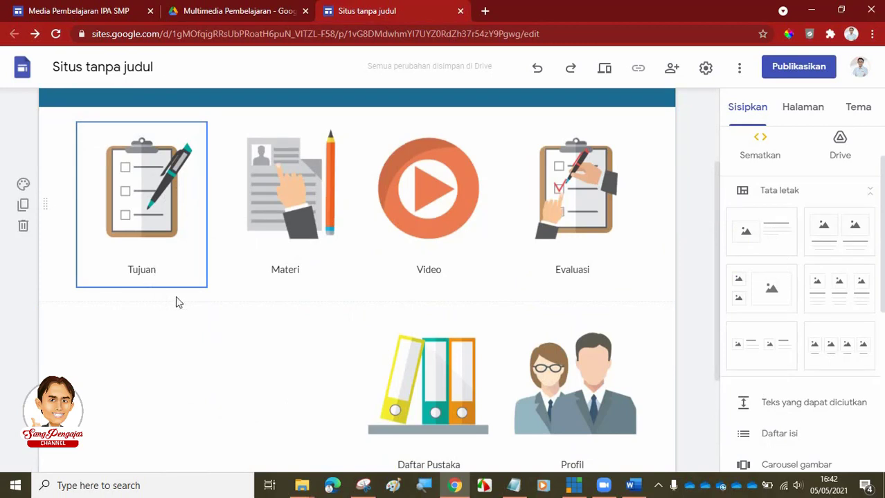
pyautogui.click(205, 257)
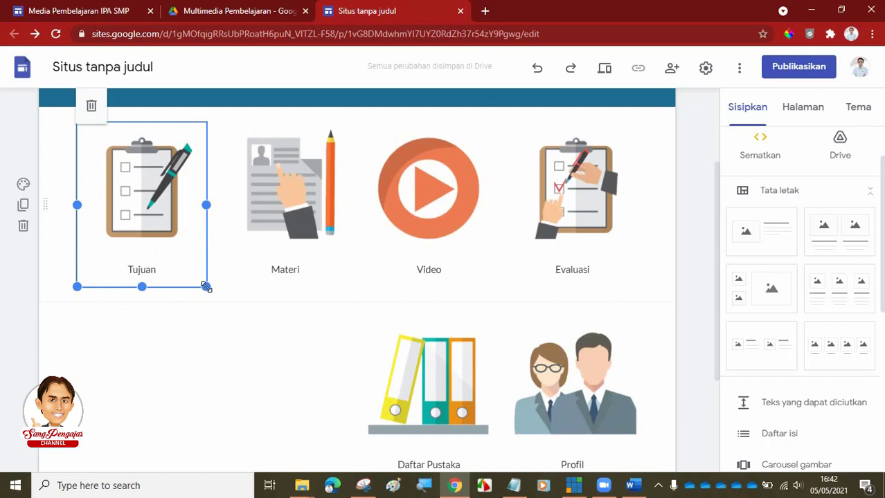
pyautogui.moveTo(195, 272); pyautogui.dragTo(159, 233)
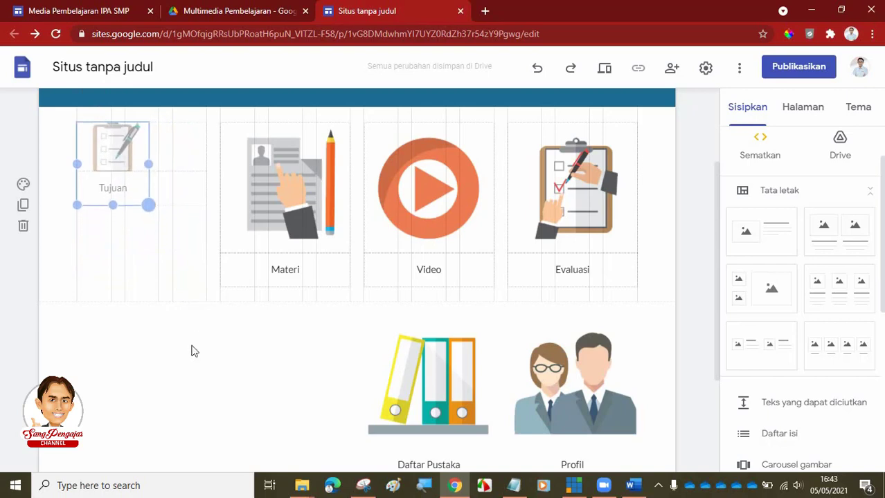
pyautogui.scroll(2, 166, 312)
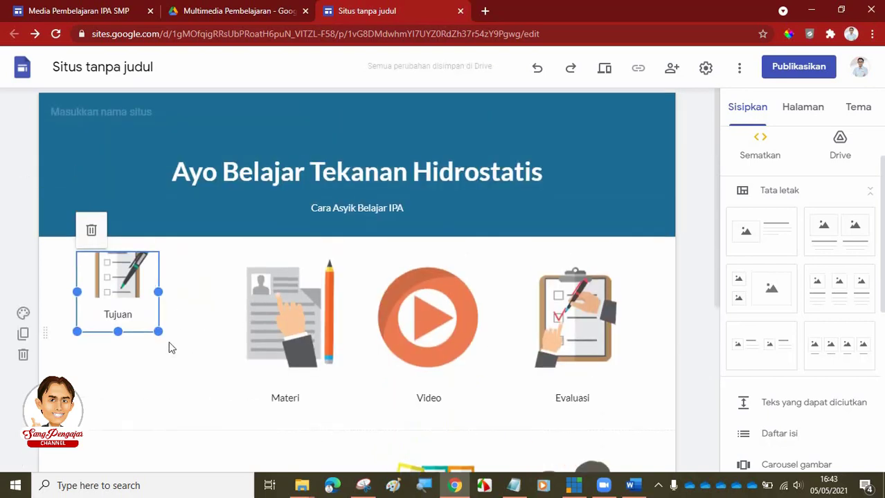
pyautogui.moveTo(166, 365); pyautogui.dragTo(166, 363)
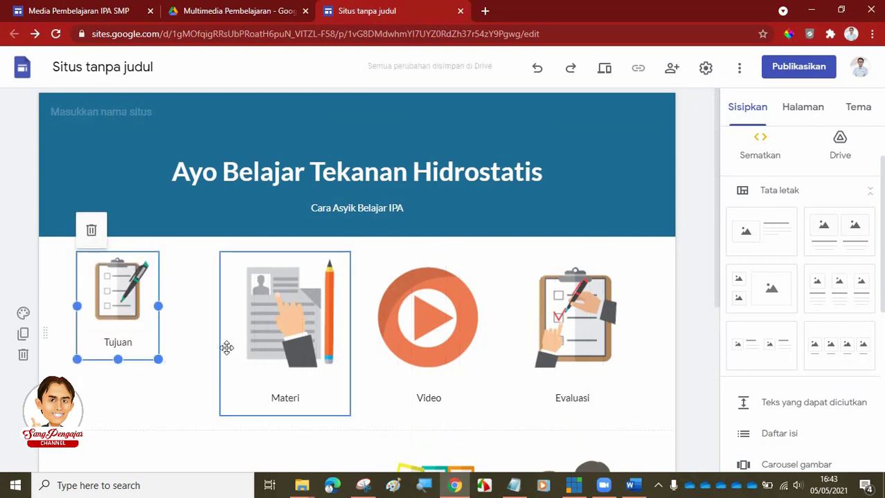
# Step: Move the Materi, Video and Evaluasi icon blocks leftward in the first row so they follow closely after Tujuan
pyautogui.click(310, 328)
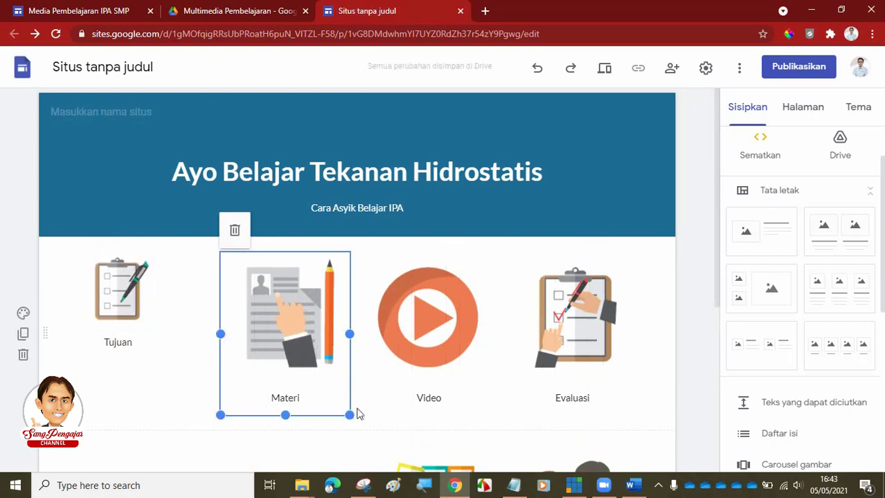
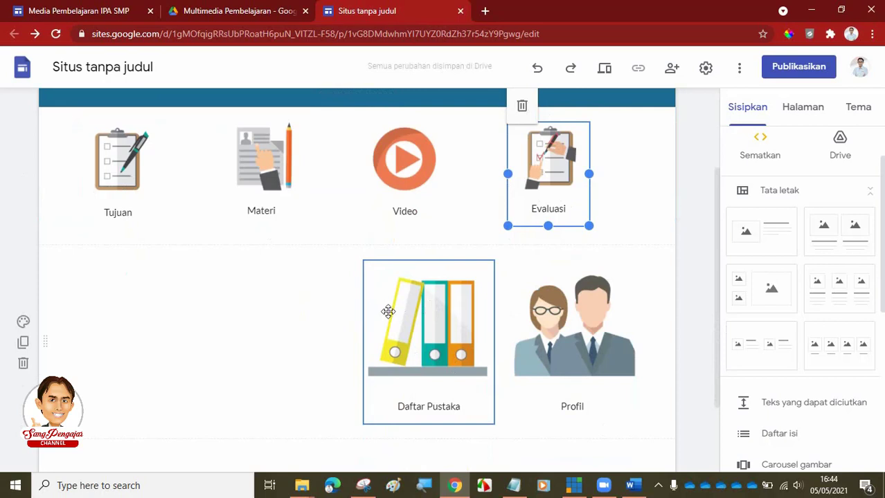
pyautogui.scroll(2, 235, 299)
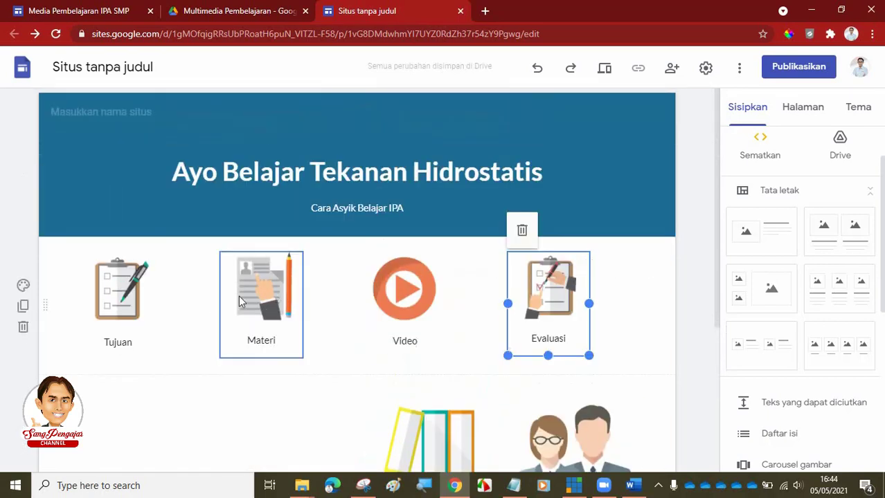
pyautogui.moveTo(296, 286); pyautogui.dragTo(236, 287)
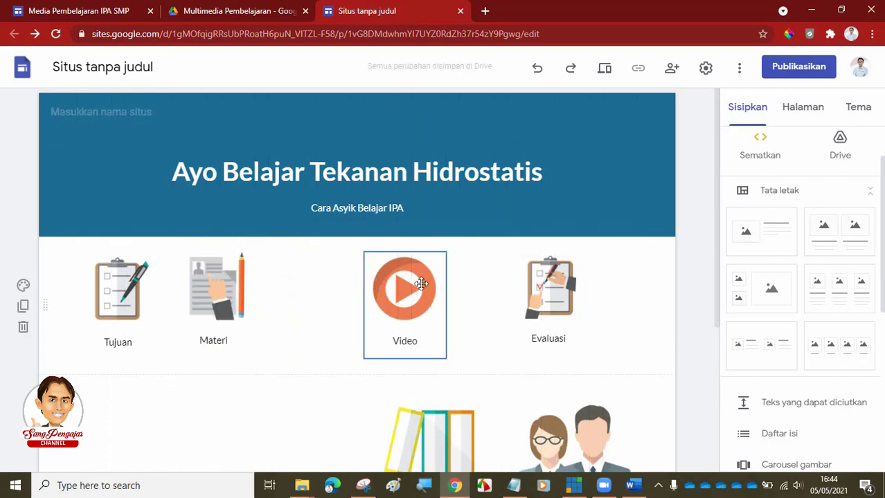
pyautogui.moveTo(424, 286); pyautogui.dragTo(348, 291)
pyautogui.moveTo(549, 286); pyautogui.dragTo(408, 290)
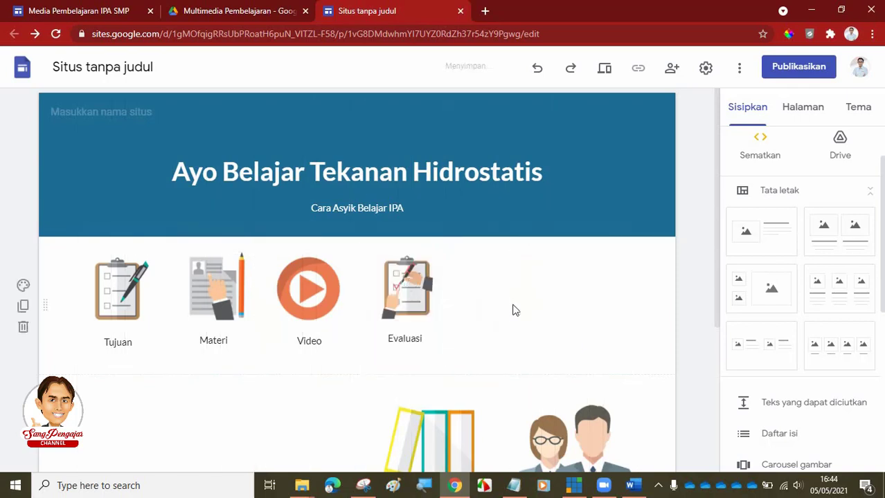
# Step: Shrink the Daftar Pustaka icon block to match the other icons and move it into the first row beside Evaluasi
pyautogui.scroll(-2, 512, 309)
pyautogui.click(446, 320)
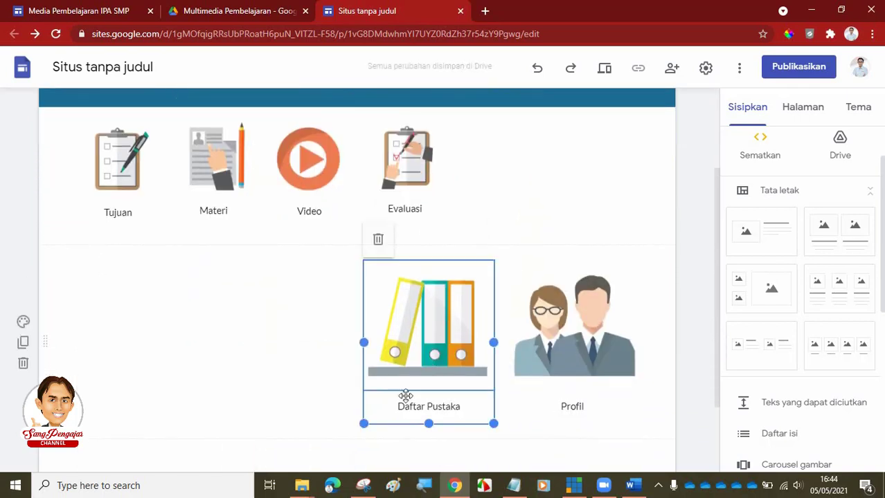
pyautogui.moveTo(365, 425); pyautogui.dragTo(415, 353)
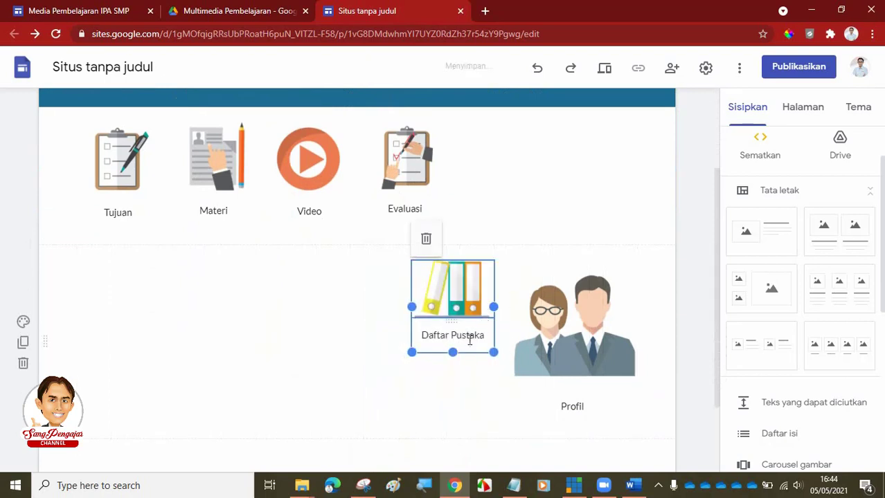
pyautogui.moveTo(413, 352); pyautogui.dragTo(407, 379)
pyautogui.moveTo(457, 295); pyautogui.dragTo(455, 167)
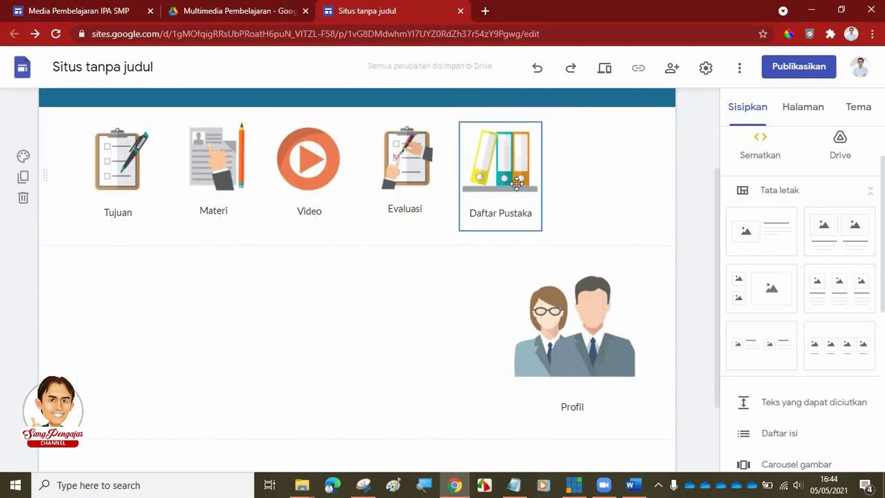
pyautogui.click(540, 163)
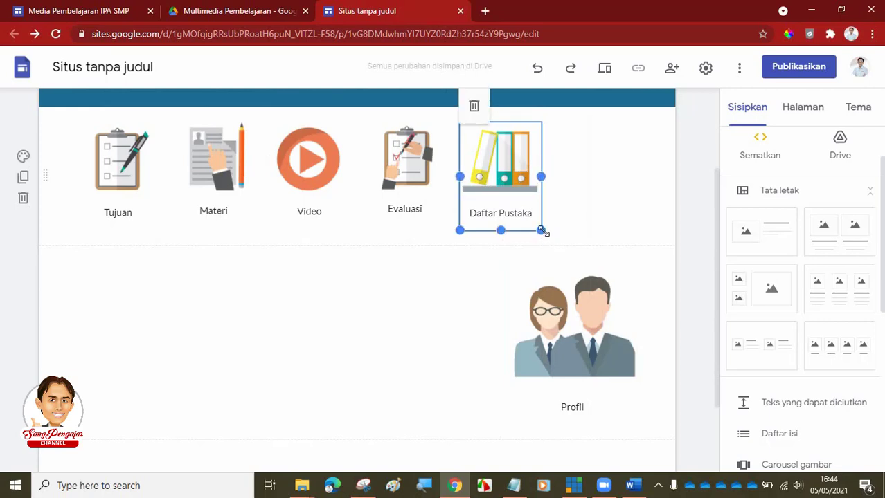
pyautogui.moveTo(541, 231); pyautogui.dragTo(538, 228)
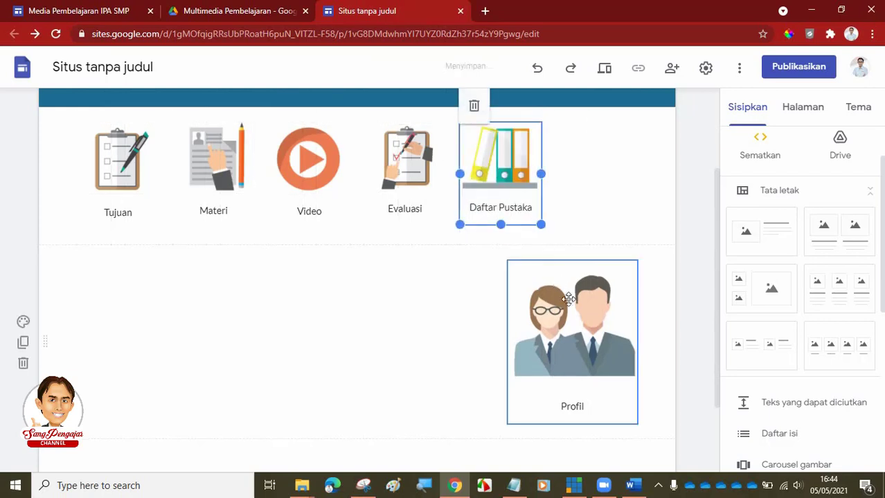
# Step: Shrink the Profil icon block to match the other icons and move it into the first row beside Daftar Pustaka
pyautogui.click(577, 320)
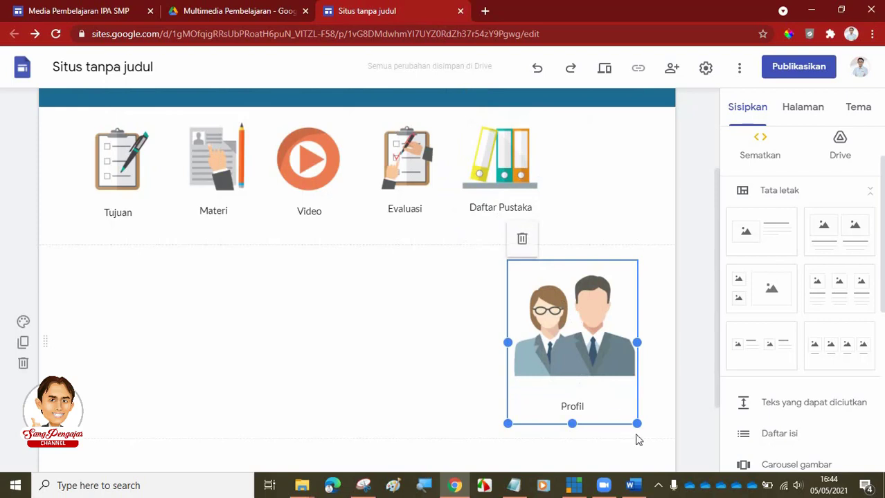
pyautogui.moveTo(636, 424); pyautogui.dragTo(606, 335)
pyautogui.moveTo(544, 308); pyautogui.dragTo(577, 176)
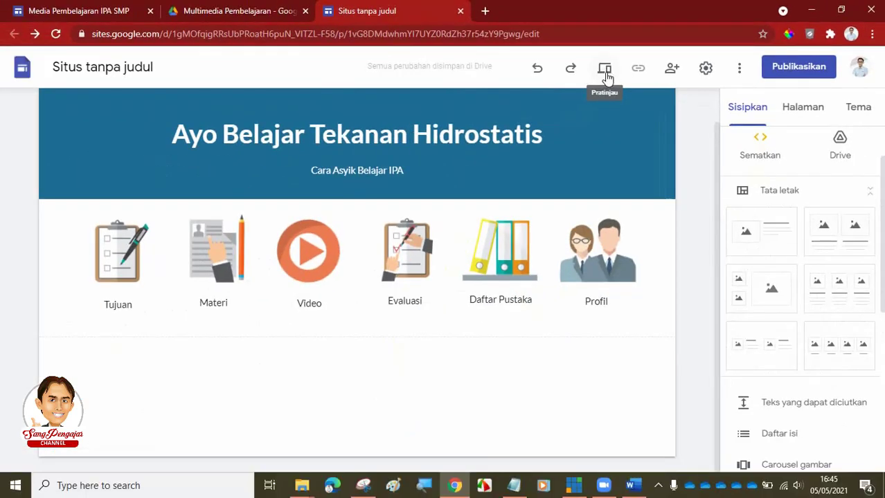
# Step: Preview the home page with all six icons in the tablet, phone and large-screen layouts, and return to editing
pyautogui.click(604, 71)
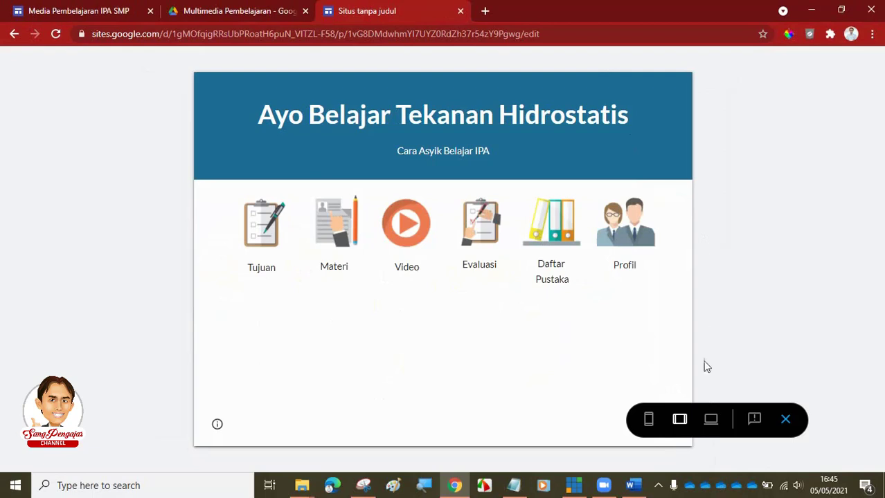
pyautogui.click(649, 421)
pyautogui.scroll(-2, 502, 309)
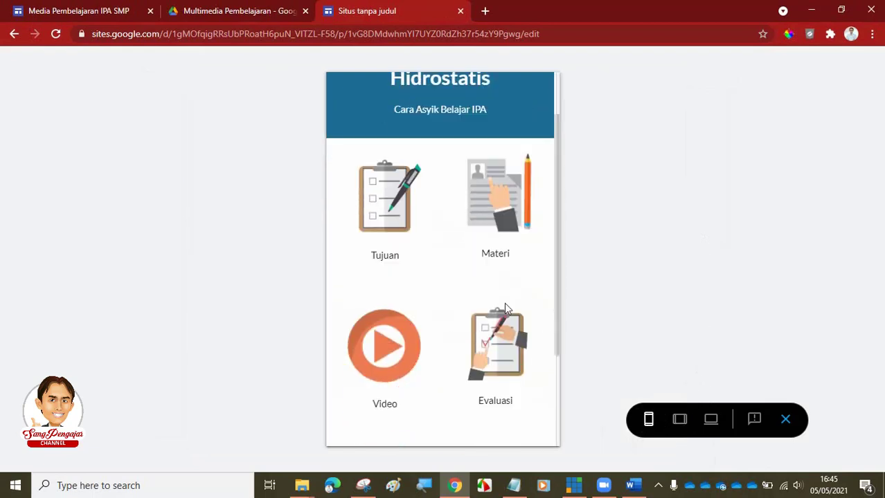
pyautogui.scroll(-2, 504, 304)
pyautogui.scroll(3, 505, 301)
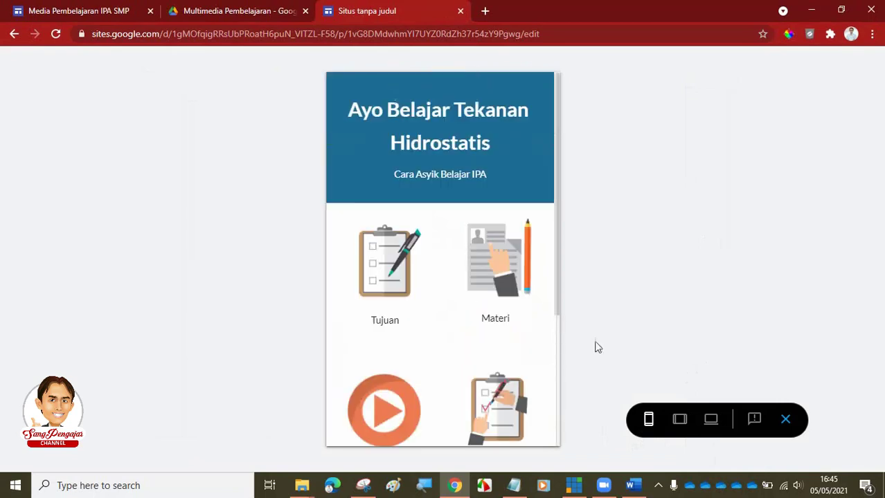
pyautogui.click(711, 420)
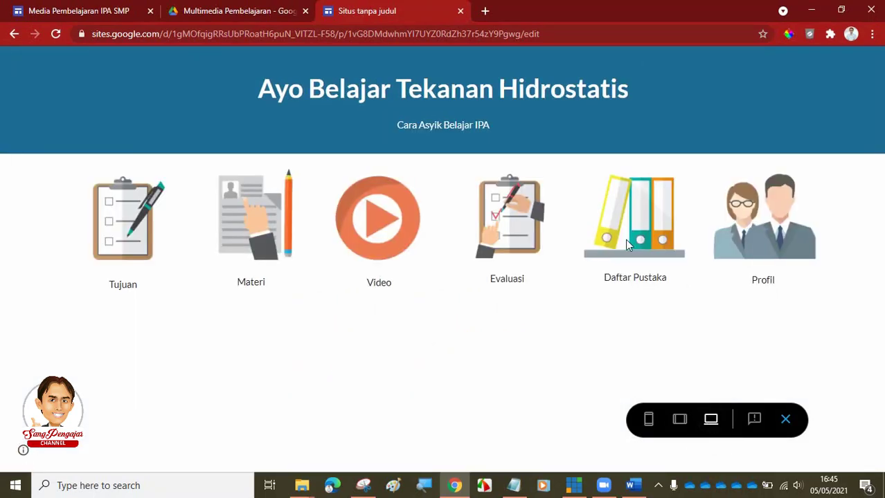
pyautogui.click(783, 419)
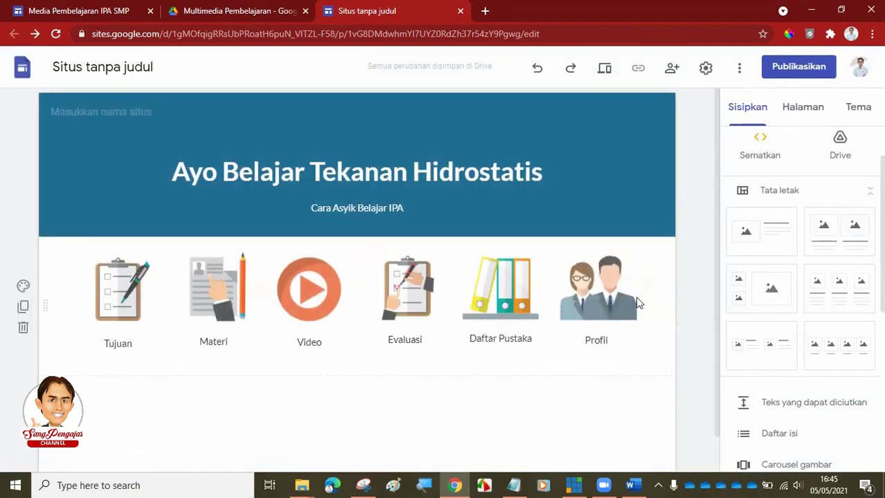
# Step: Fine-tune the Daftar Pustaka block's size to match Profil and recheck the large-screen and phone previews
pyautogui.click(511, 303)
pyautogui.moveTo(542, 355)
pyautogui.mouseDown()
pyautogui.moveTo(547, 367)
pyautogui.moveTo(543, 355)
pyautogui.mouseUp()
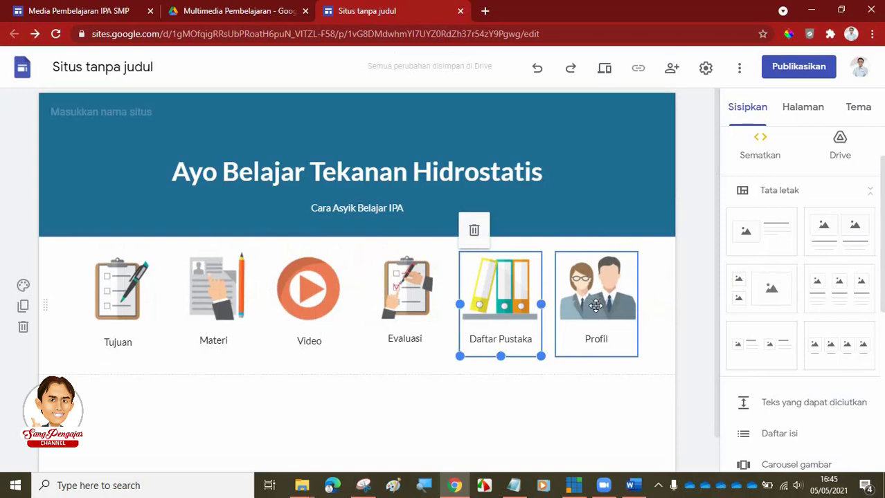
pyautogui.click(604, 70)
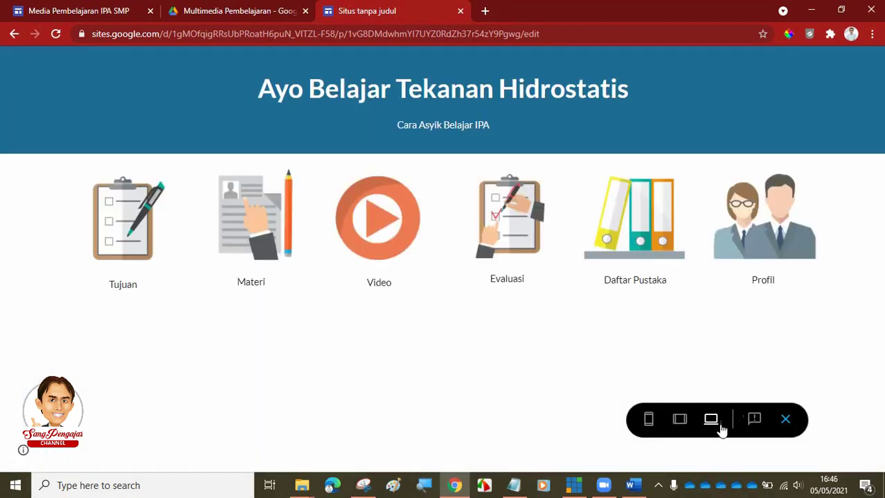
pyautogui.click(649, 421)
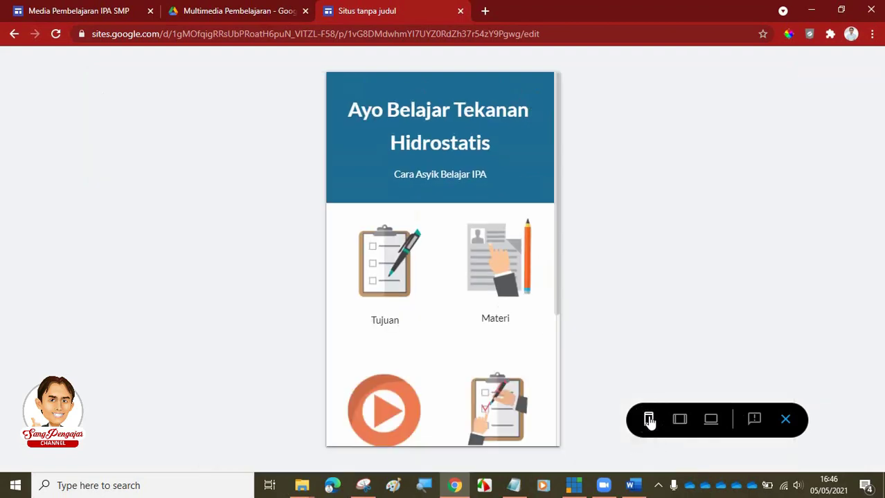
pyautogui.scroll(-3, 463, 320)
pyautogui.scroll(3, 475, 296)
pyautogui.scroll(-1, 478, 298)
pyautogui.scroll(-2, 478, 298)
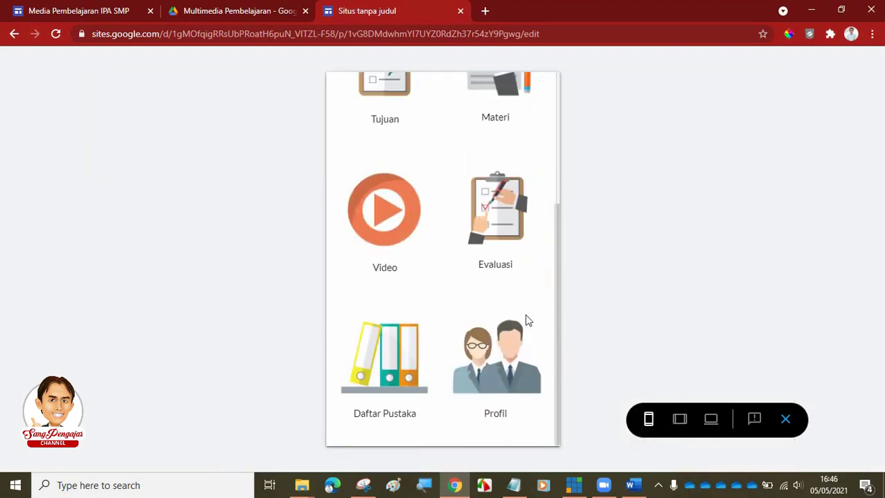
pyautogui.click(785, 420)
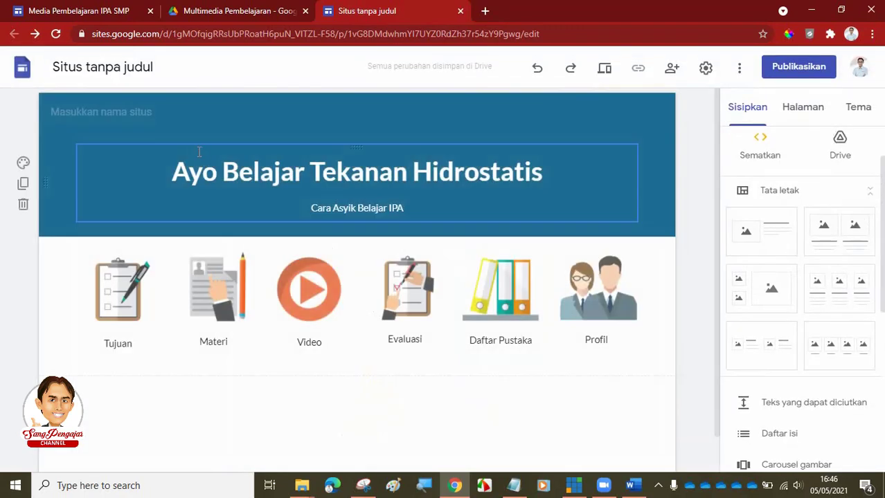
# Step: Check the example site's footer strip and insert a text box below the icon row of the new site
pyautogui.click(76, 8)
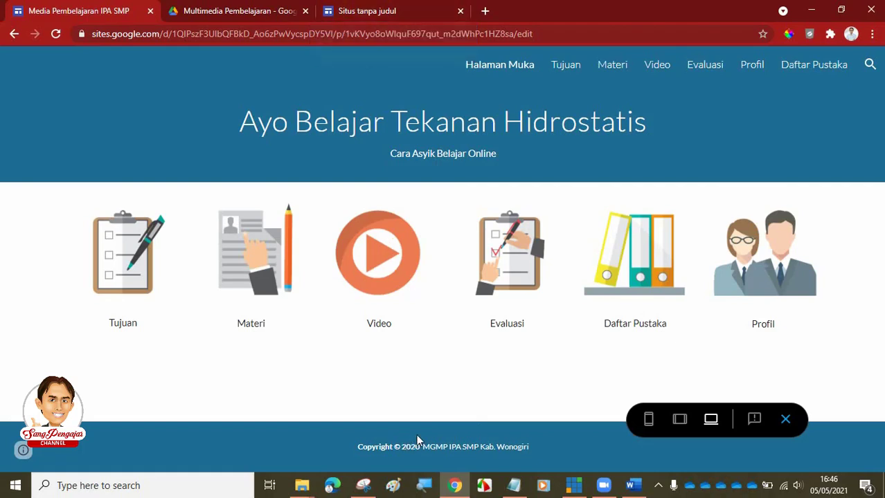
pyautogui.click(391, 13)
pyautogui.scroll(-1, 508, 377)
pyautogui.scroll(1, 752, 166)
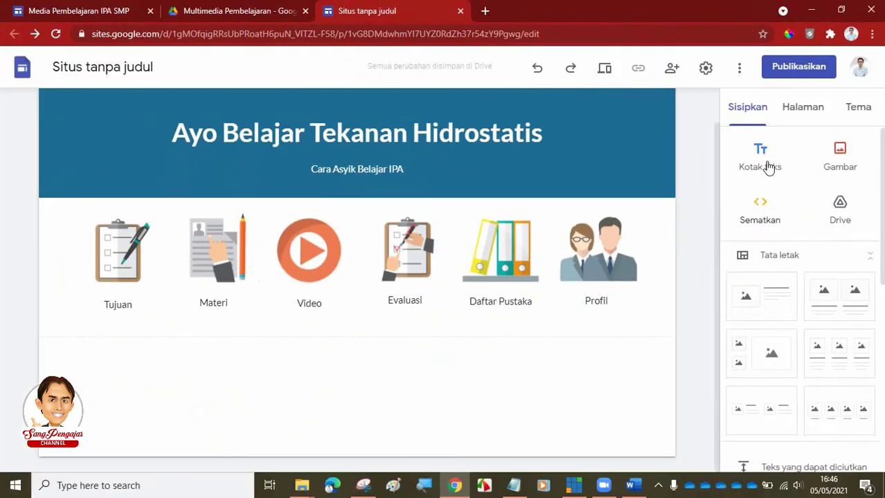
pyautogui.click(649, 265)
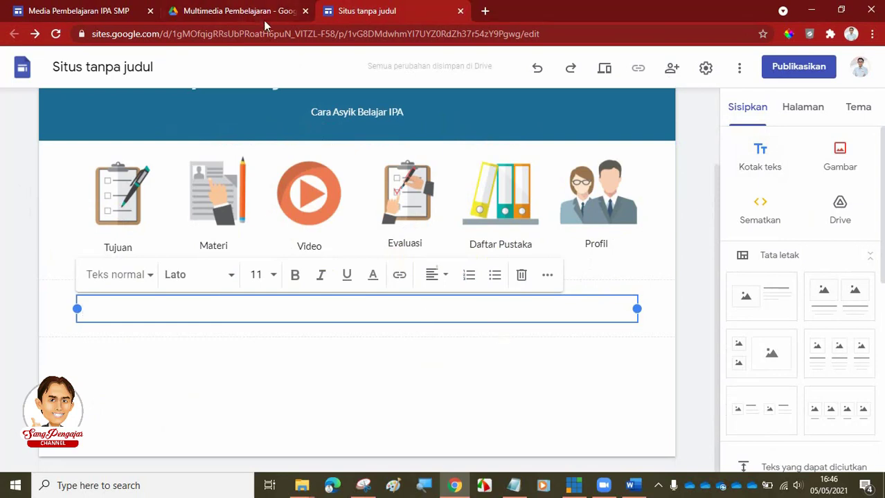
# Step: Copy the line "Copyright © 2020 MGMP IPA SMP Kab. Wonogiri" from the example site into the new text box
pyautogui.click(109, 12)
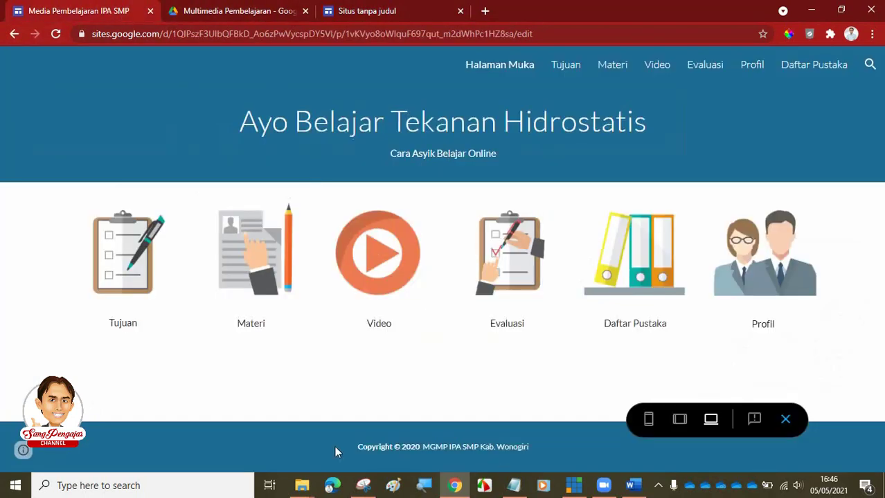
pyautogui.moveTo(351, 448); pyautogui.dragTo(418, 457)
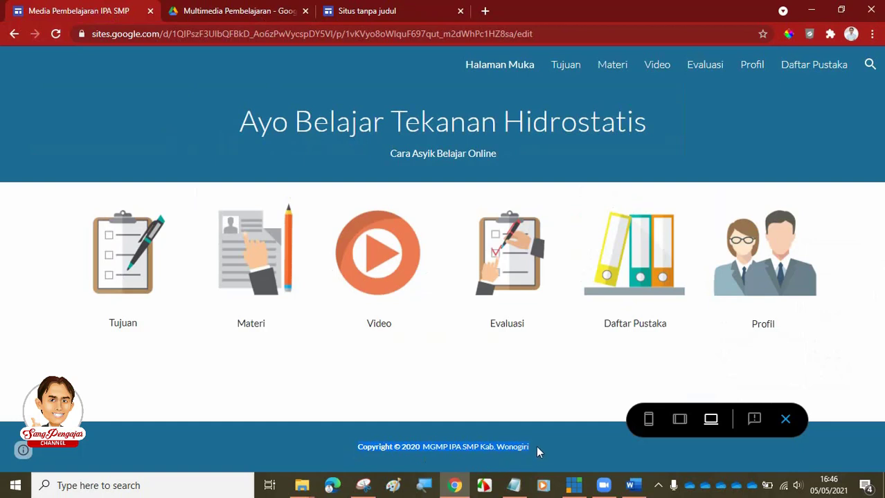
pyautogui.click(390, 11)
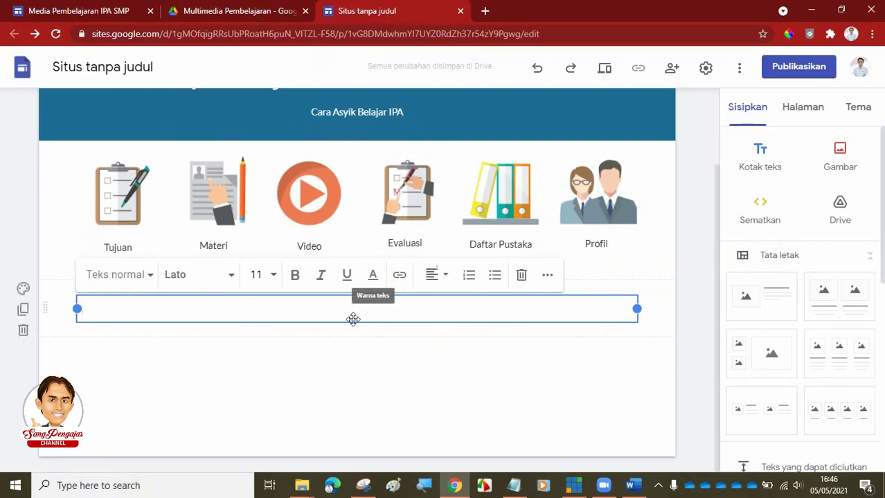
pyautogui.hotkey('ctrl', 'v')
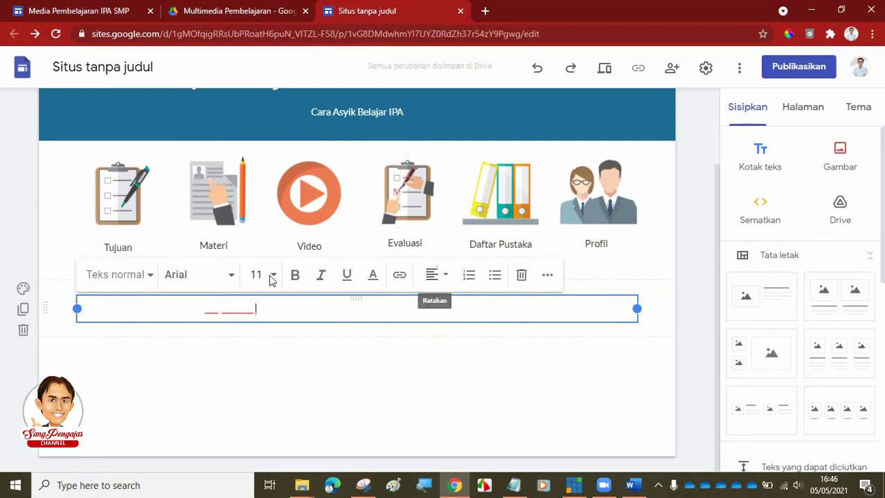
# Step: Give the copyright section the Penekanan 2 background and centre its text
pyautogui.click(24, 293)
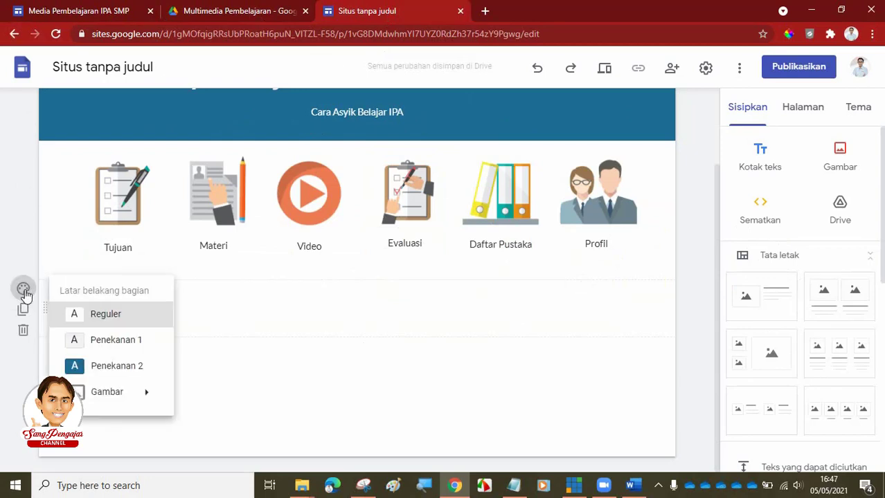
pyautogui.click(106, 371)
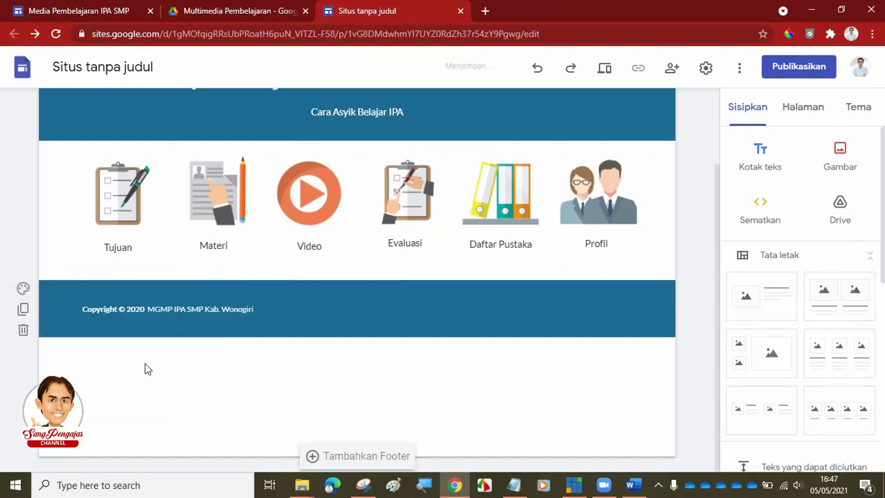
pyautogui.click(205, 309)
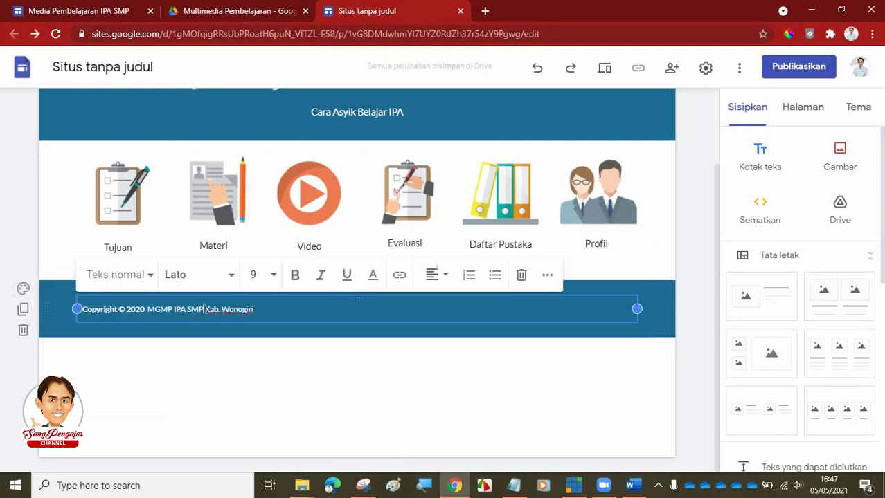
pyautogui.click(447, 275)
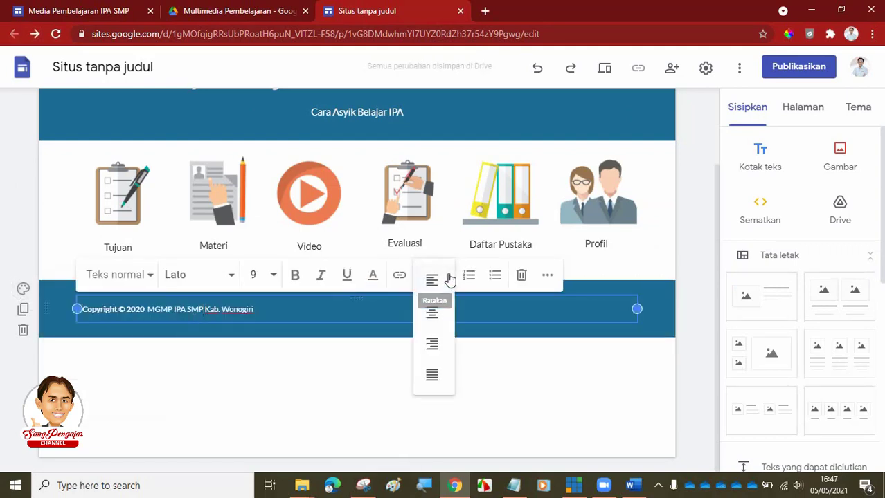
pyautogui.click(436, 316)
pyautogui.click(510, 389)
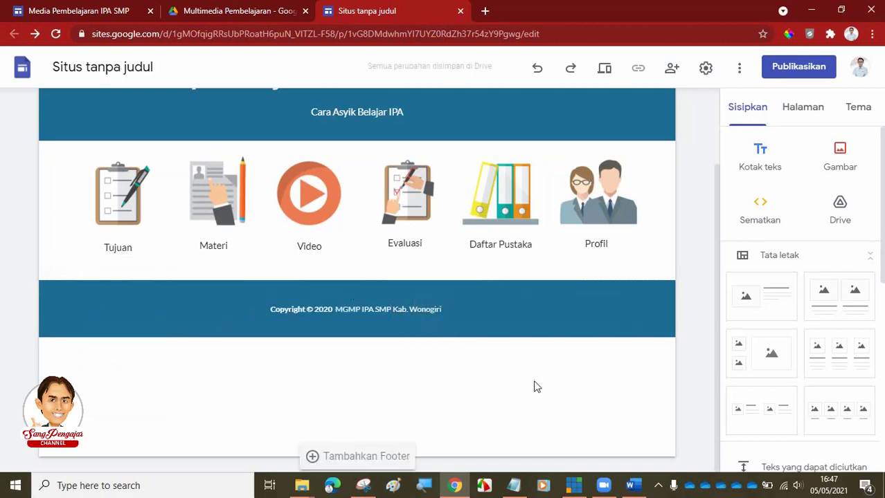
# Step: Compare the new home page with the example site, reopening the example's preview from its home page, and return to the new site
pyautogui.scroll(2, 536, 381)
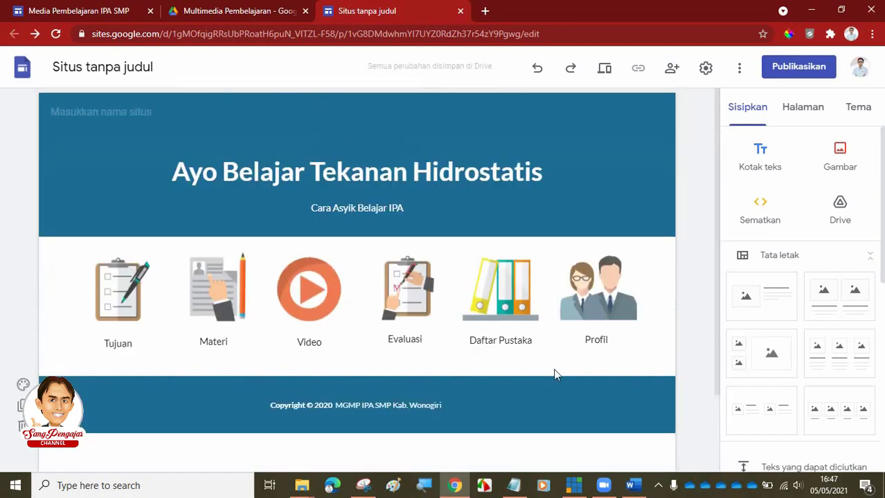
pyautogui.scroll(-2, 571, 370)
pyautogui.scroll(2, 564, 372)
pyautogui.click(90, 8)
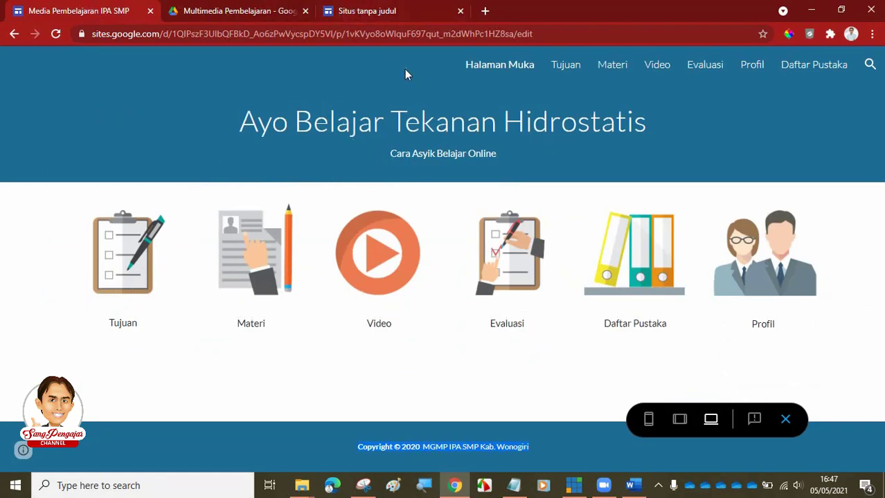
pyautogui.click(785, 419)
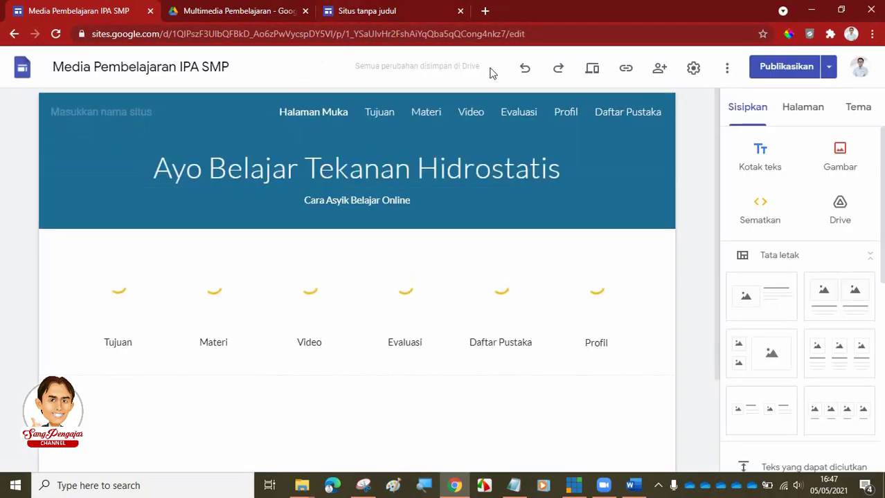
pyautogui.click(594, 69)
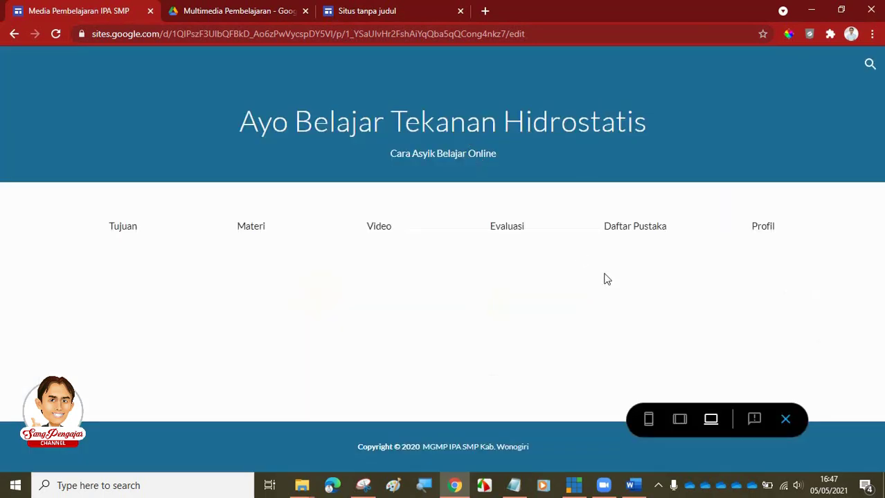
pyautogui.click(347, 14)
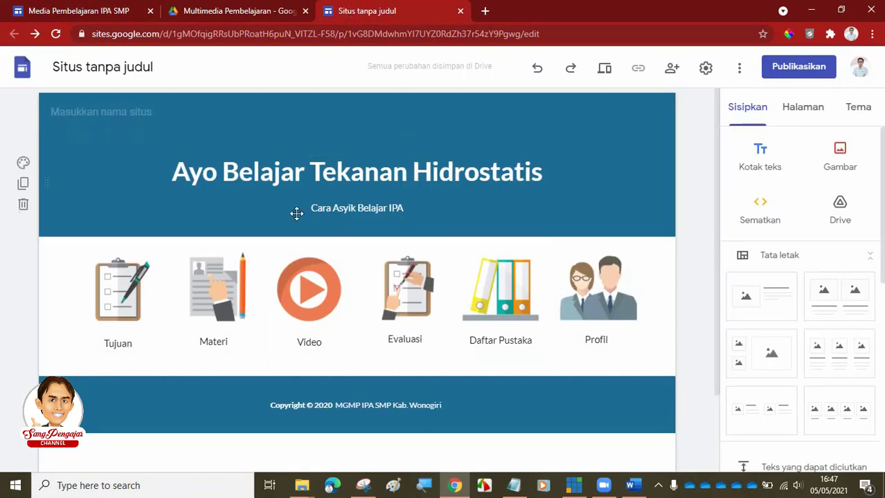
# Step: Rename the site file as "Media Tekanan Hidrostatis" and switch to the example site's preview
pyautogui.click(174, 67)
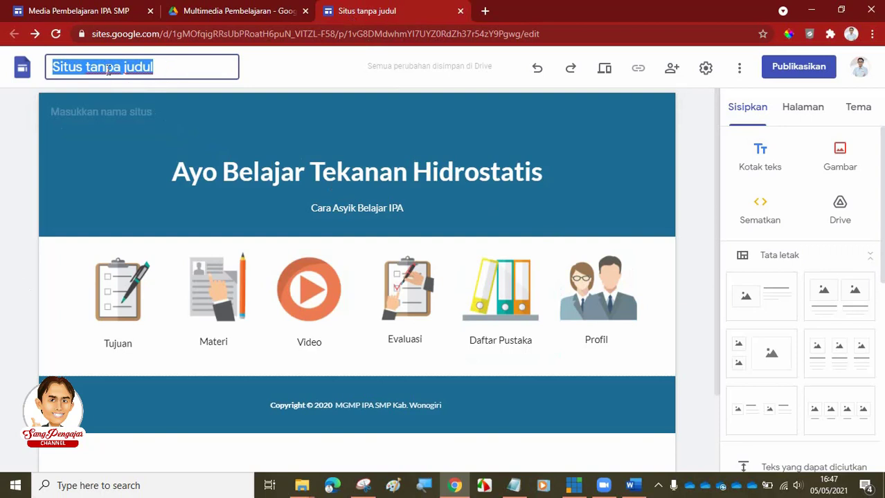
pyautogui.write('Media')
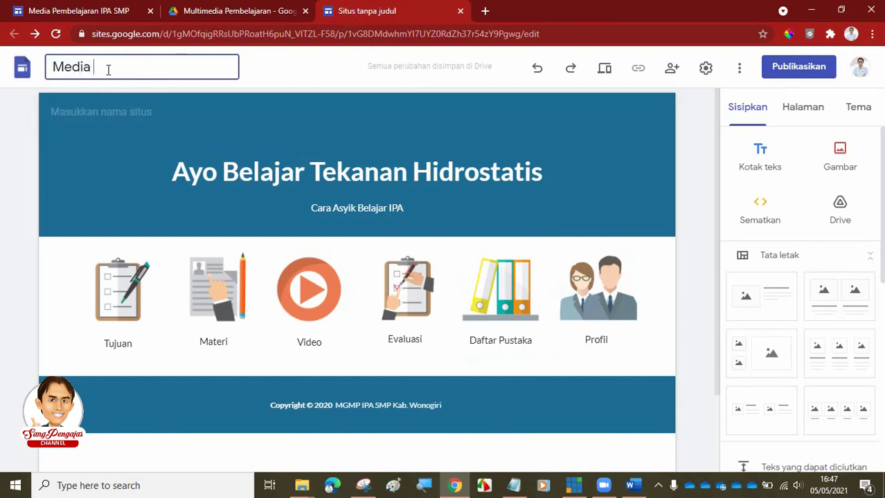
pyautogui.write(' Te')
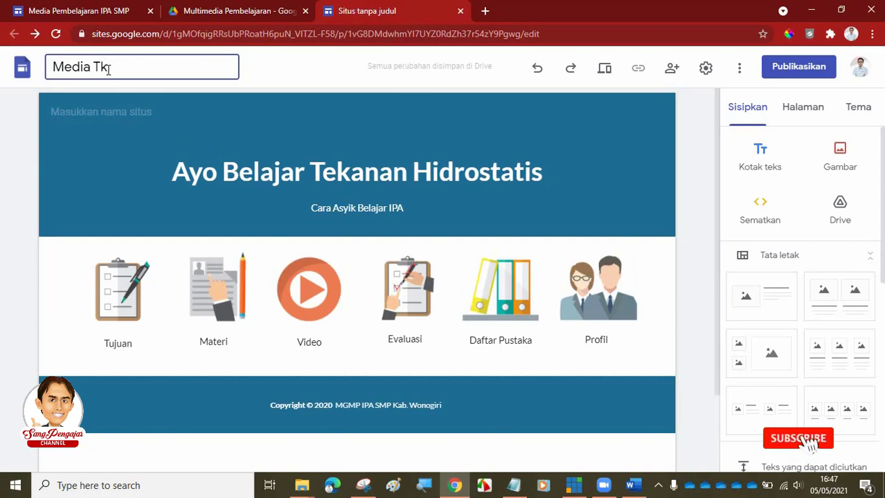
pyautogui.write('kanan')
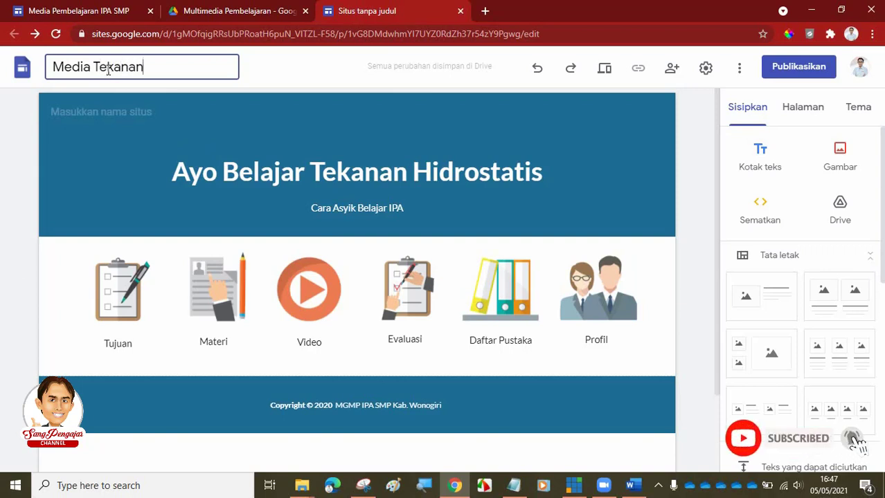
pyautogui.write(' Hidrostatis')
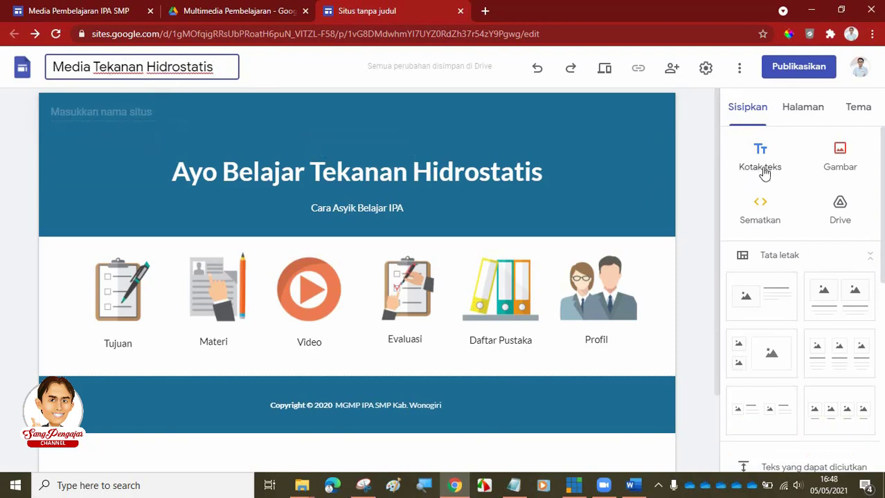
pyautogui.click(78, 9)
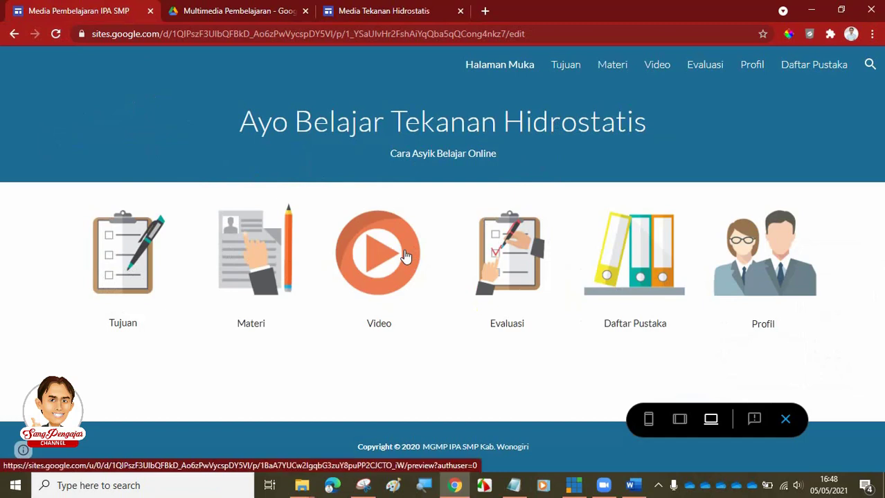
# Step: Examine the example site's Tujuan and Materi pages and return to its home page
pyautogui.click(117, 248)
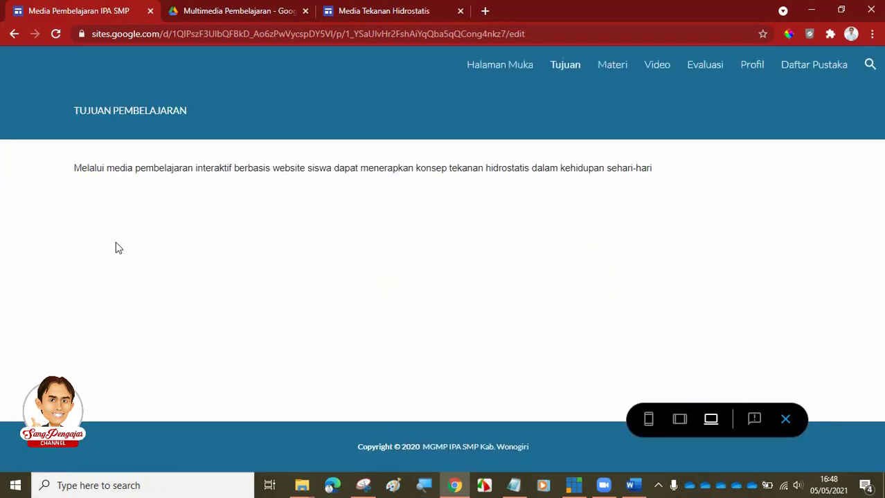
pyautogui.click(611, 67)
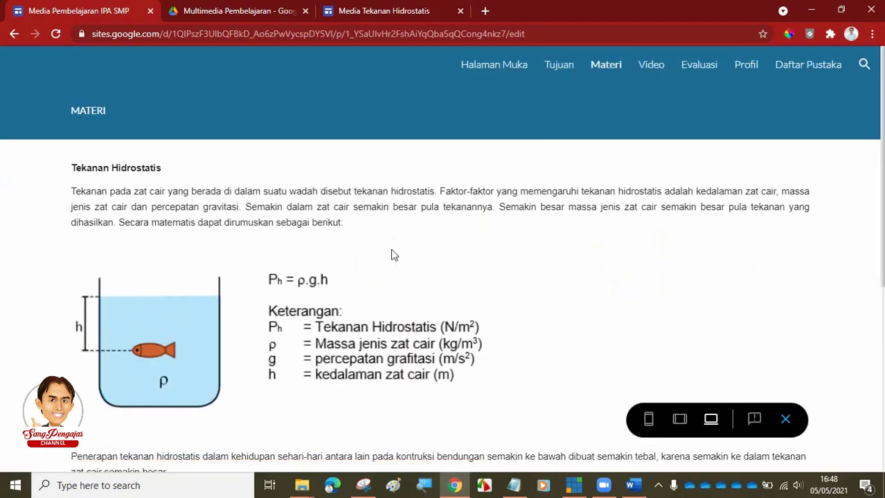
pyautogui.click(495, 67)
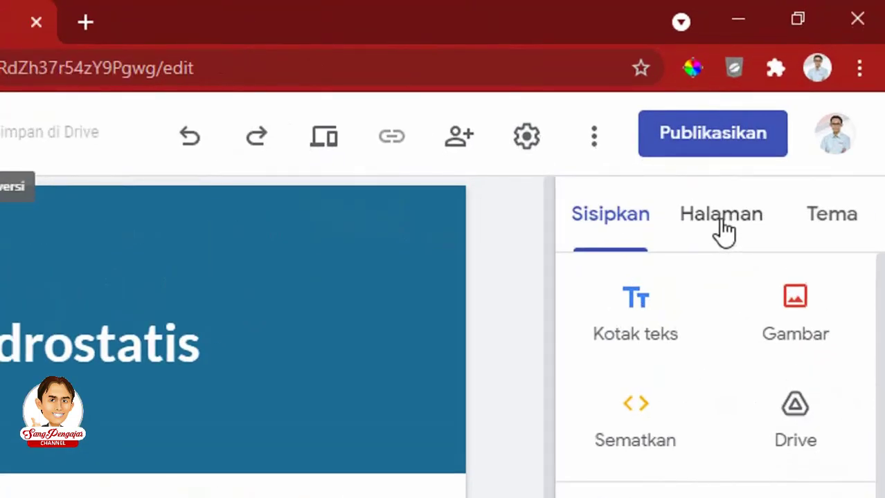
# Step: Add a new page named "Tujuan" to the Media Tekanan Hidrostatis site
pyautogui.click(723, 232)
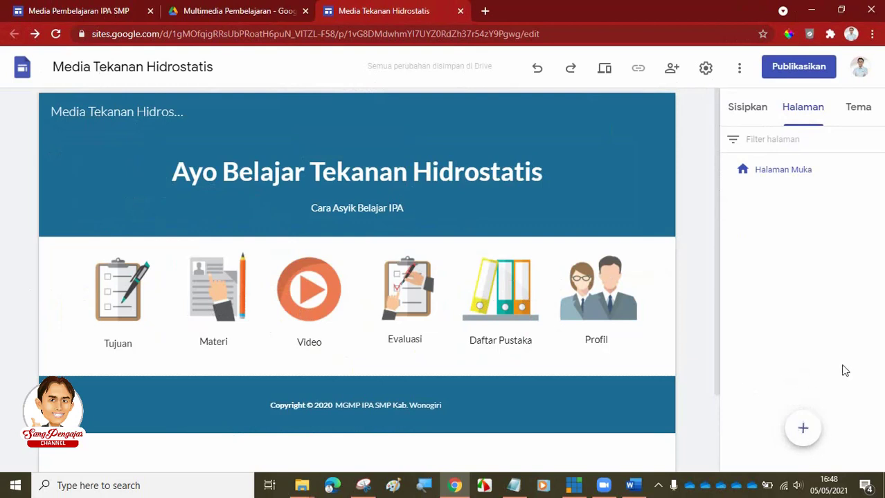
pyautogui.moveTo(816, 438)
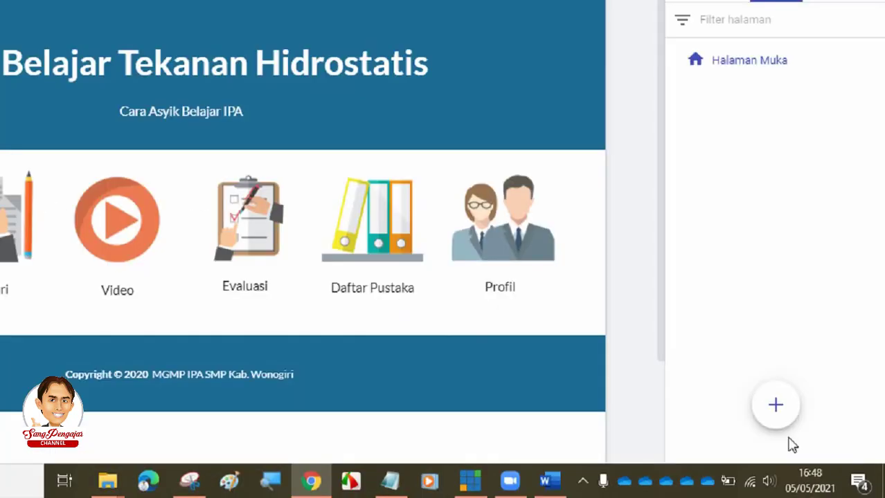
pyautogui.moveTo(721, 360)
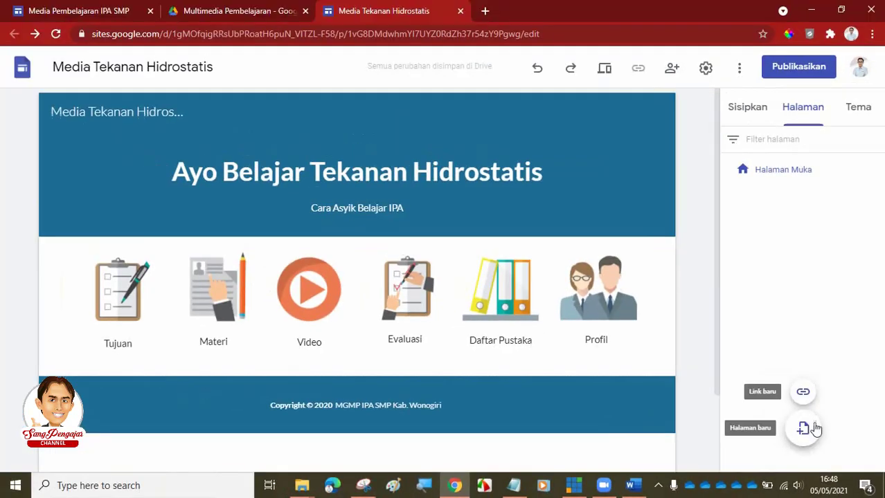
pyautogui.click(803, 430)
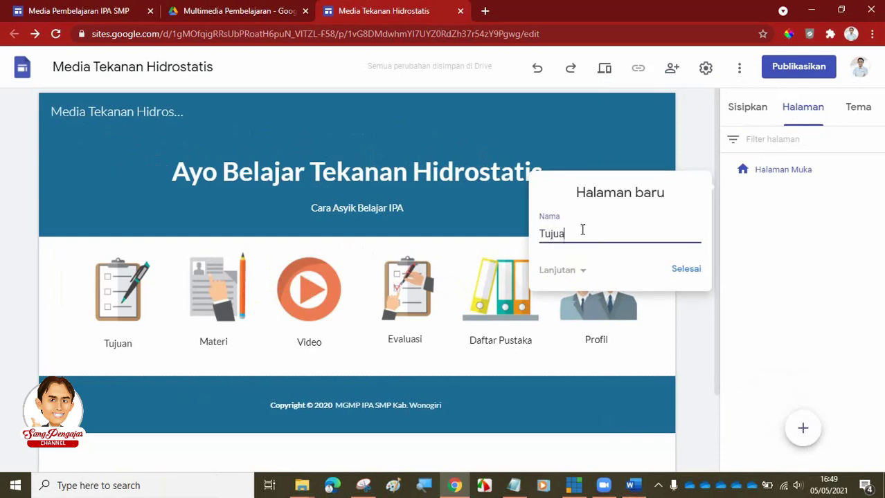
pyautogui.click(682, 269)
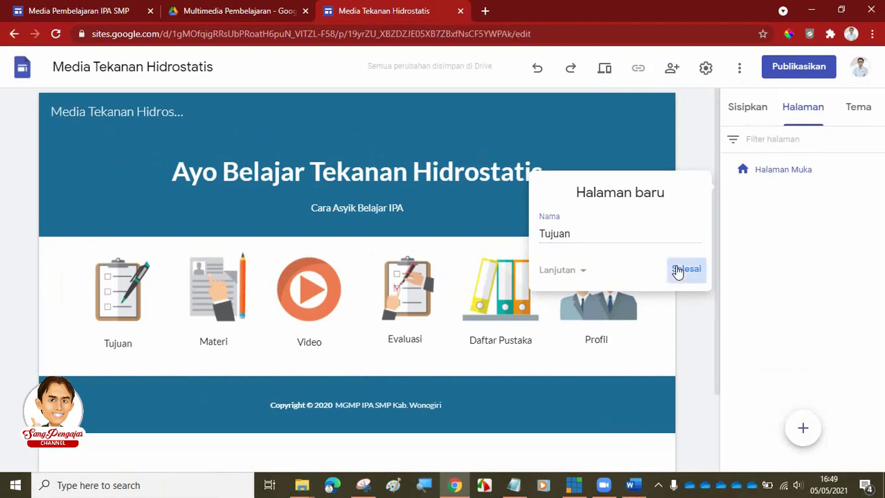
# Step: Add two more top-level pages named "Materi" and "Video"
pyautogui.click(801, 428)
pyautogui.write('Materi')
pyautogui.click(698, 303)
pyautogui.click(800, 430)
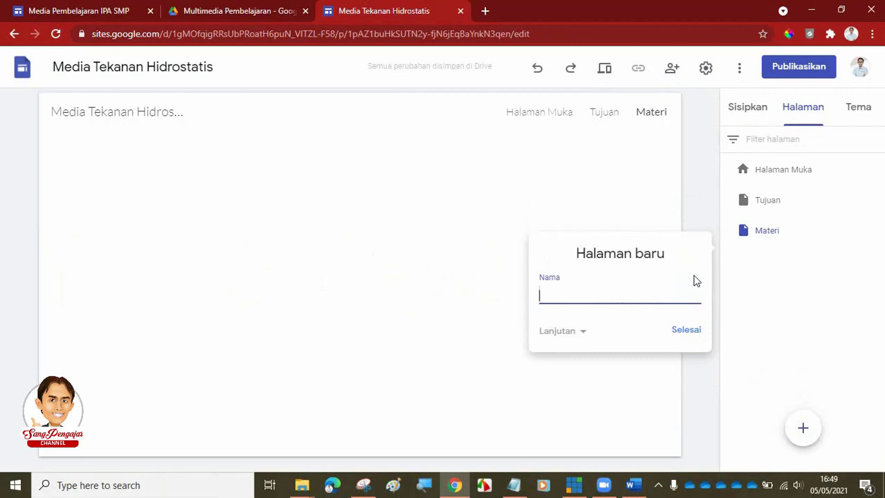
pyautogui.write('Video')
pyautogui.click(689, 334)
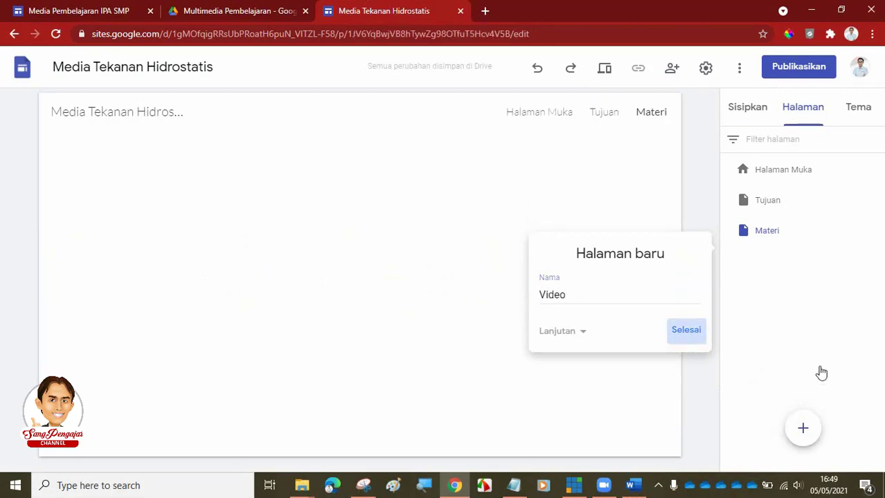
# Step: Add the top-level pages "Evaluasi", "Daftar Pustaka" and "Profil"
pyautogui.click(802, 429)
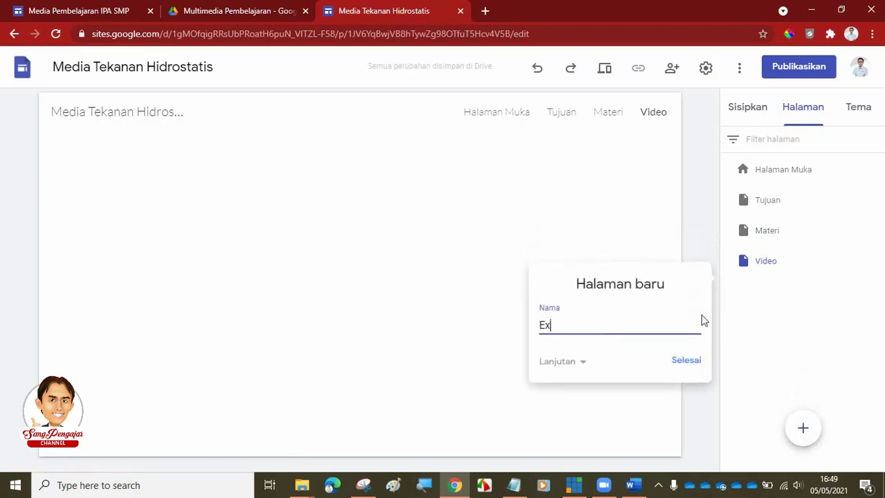
pyautogui.write('Evaluasi')
pyautogui.click(692, 362)
pyautogui.click(803, 430)
pyautogui.write('Daftar Pustaka')
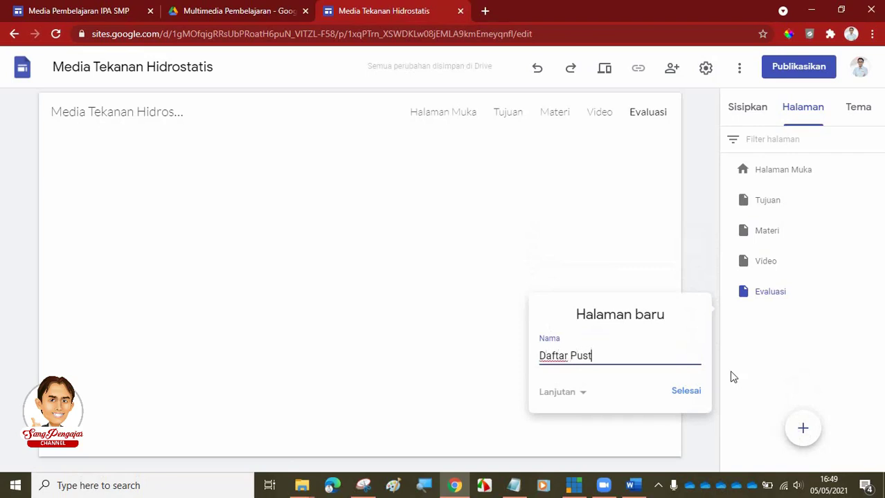
pyautogui.click(685, 392)
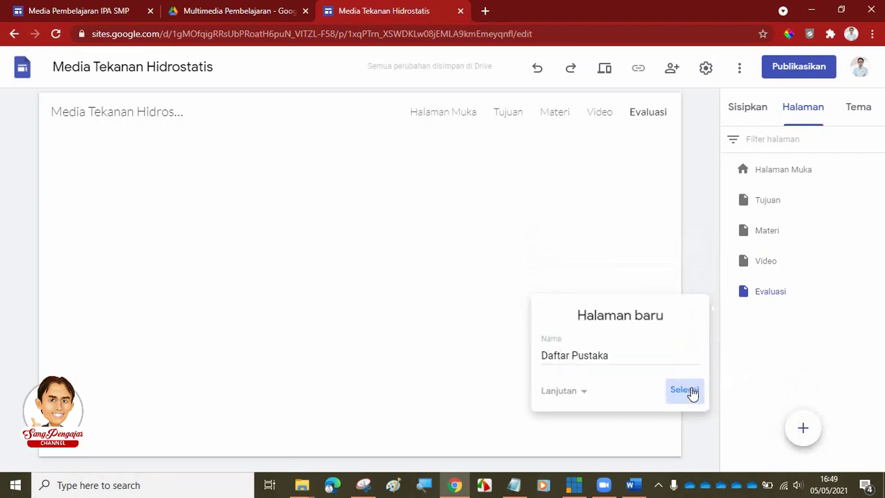
pyautogui.click(809, 431)
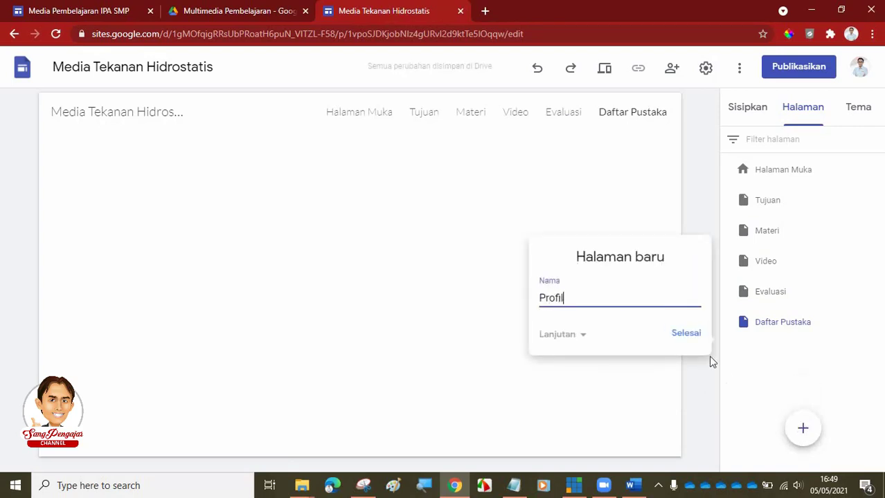
pyautogui.click(685, 333)
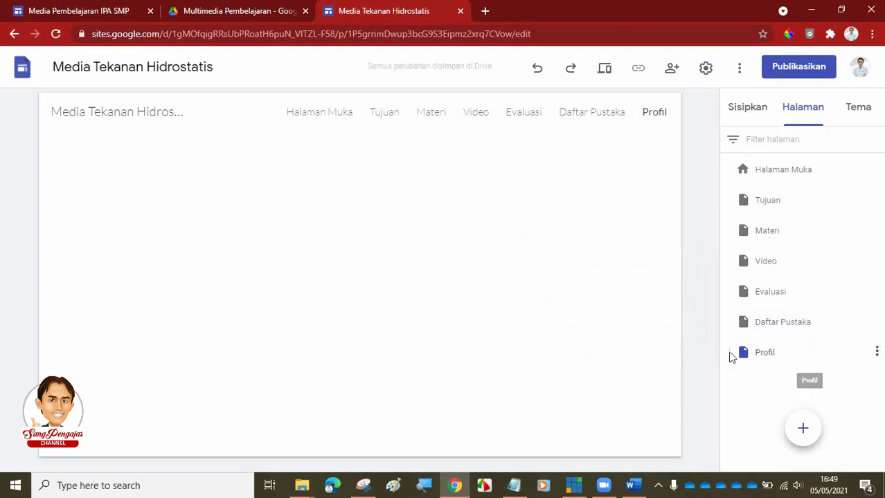
# Step: Try nesting the Profil page under Daftar Pustaka, undo it, and look through the Profil page's options
pyautogui.moveTo(788, 346); pyautogui.dragTo(789, 323)
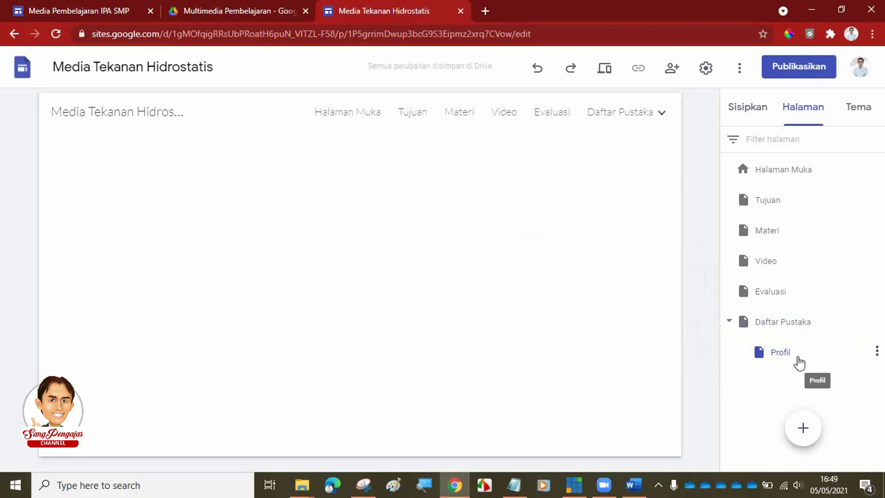
pyautogui.hotkey('ctrl', 'z')
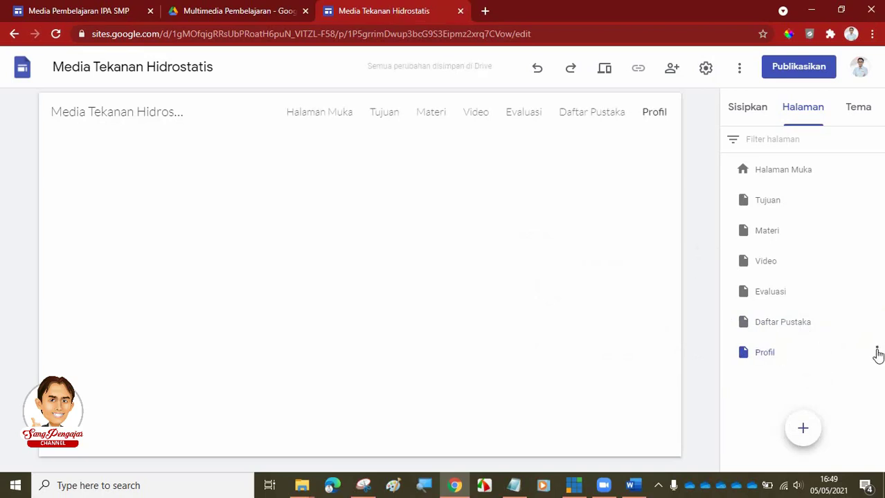
pyautogui.click(877, 355)
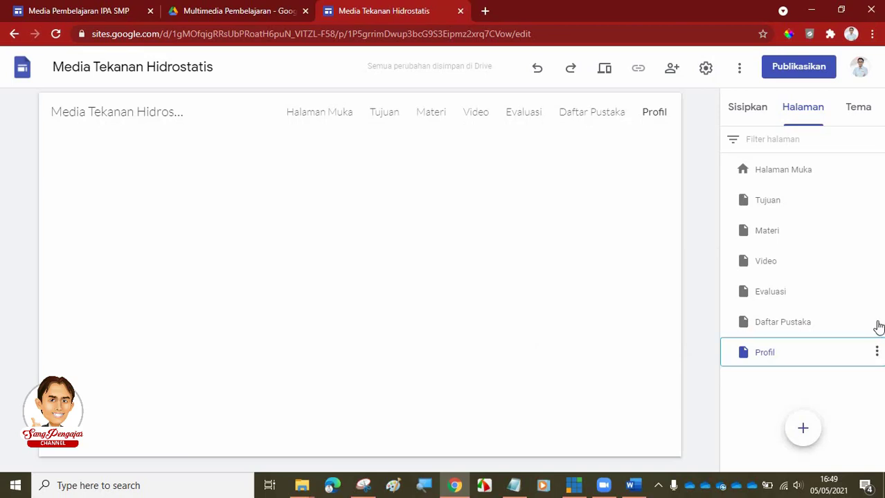
pyautogui.click(877, 354)
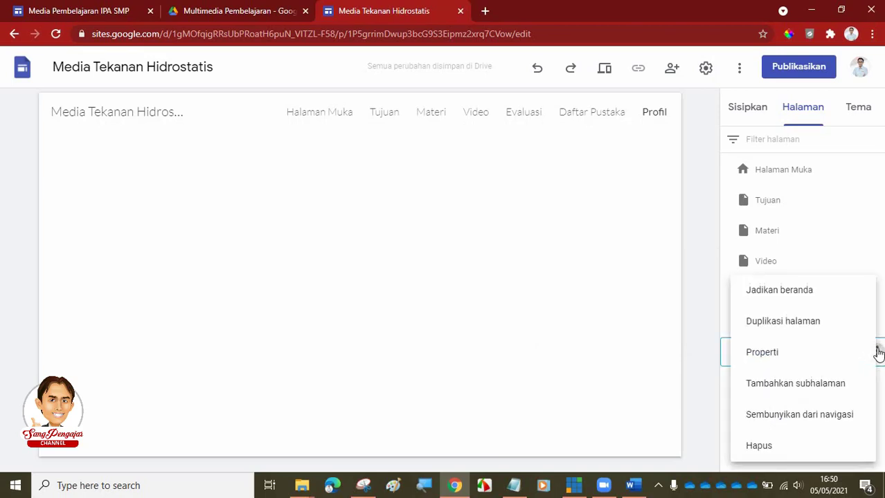
pyautogui.click(625, 340)
# Step: Try placing Profil before Daftar Pustaka and nesting Daftar Pustaka under it, and restore Daftar Pustaka before Profil
pyautogui.moveTo(774, 357); pyautogui.dragTo(759, 322)
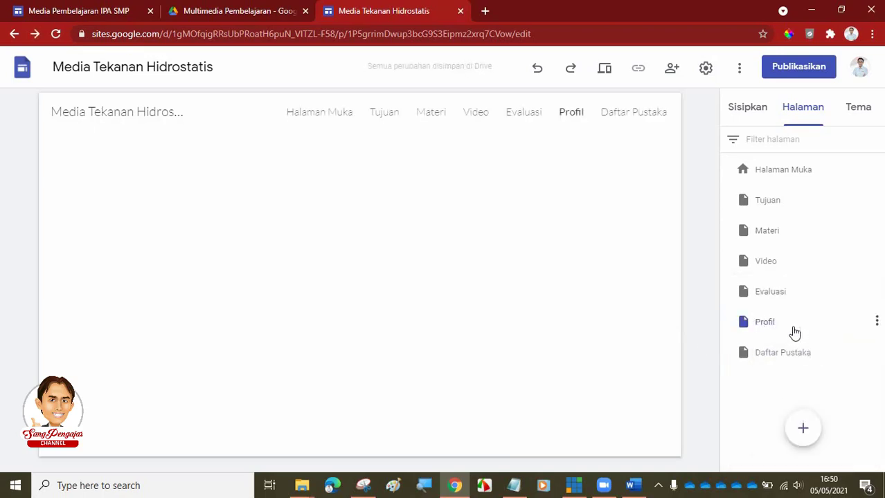
pyautogui.moveTo(769, 357); pyautogui.dragTo(753, 316)
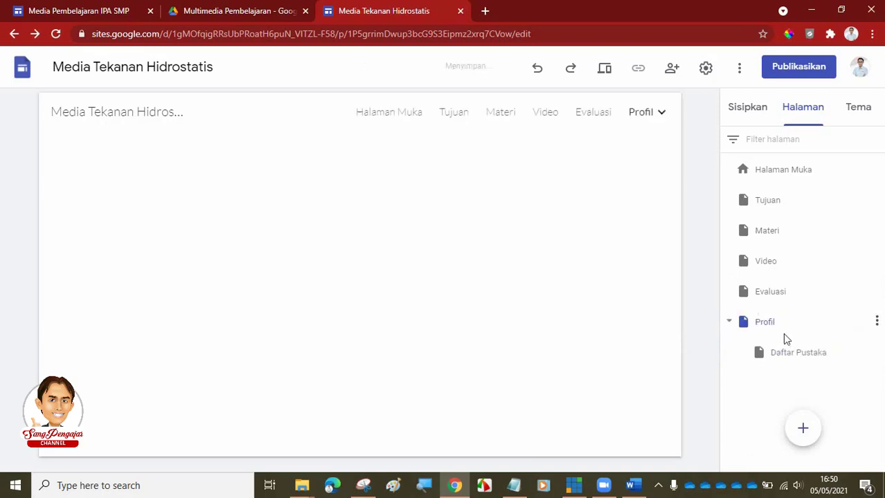
pyautogui.moveTo(790, 339); pyautogui.dragTo(758, 309)
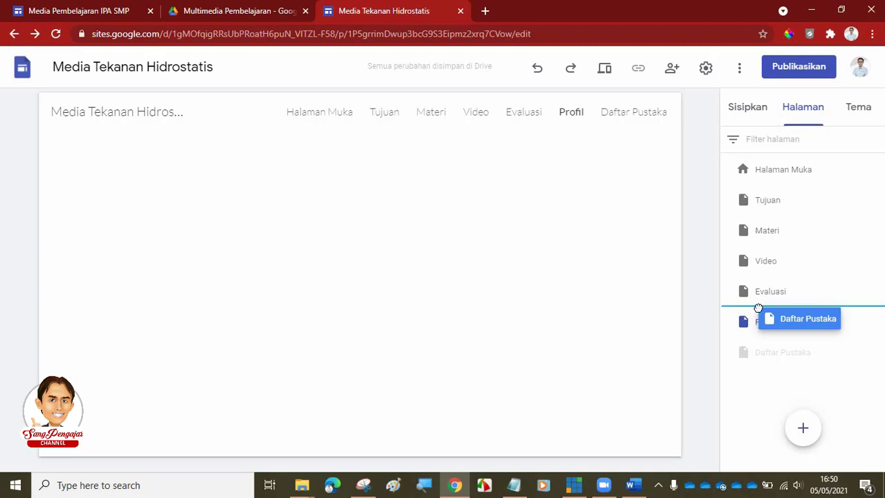
pyautogui.moveTo(758, 308); pyautogui.dragTo(759, 309)
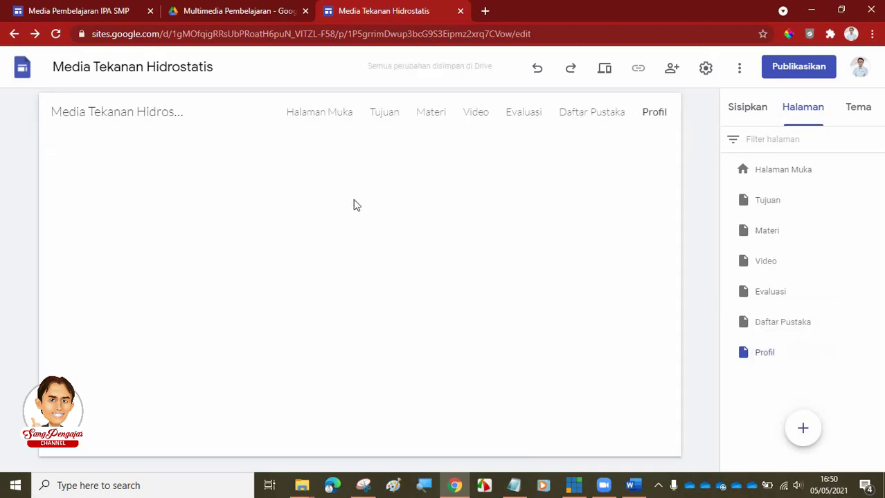
# Step: Check the new site's home page, open its Tujuan page, and examine the example site's Tujuan page for comparison
pyautogui.click(333, 117)
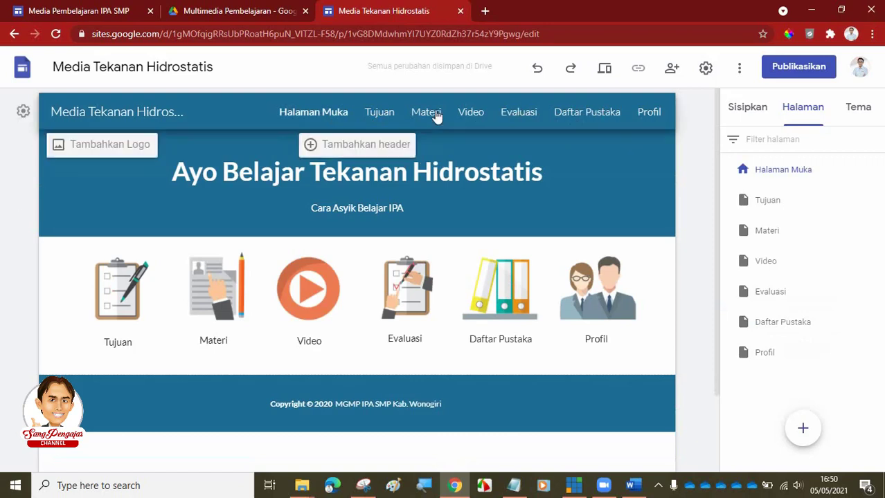
pyautogui.click(380, 116)
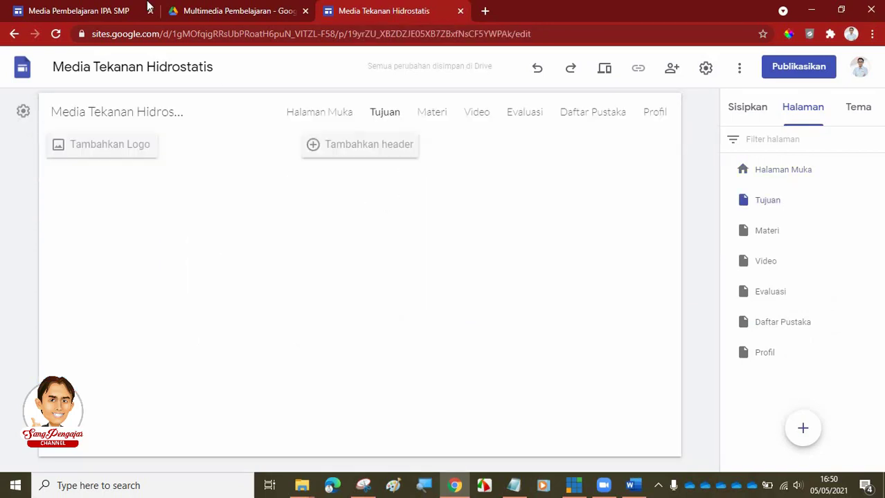
pyautogui.click(79, 9)
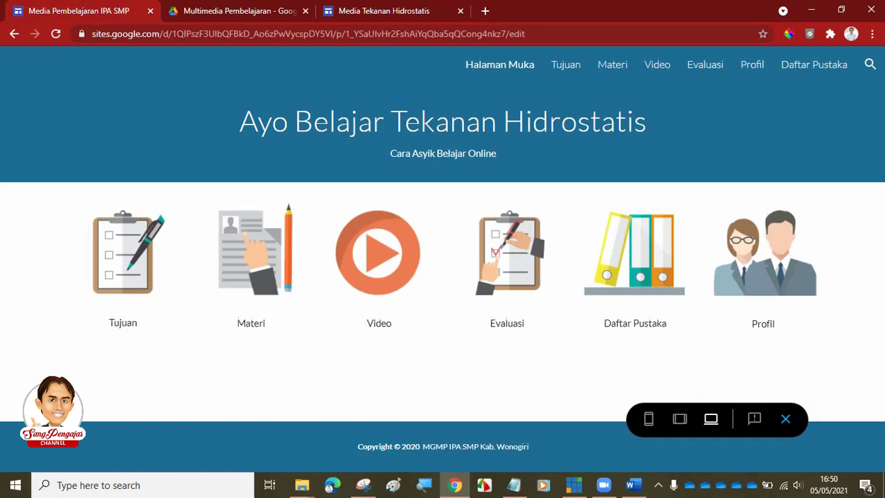
pyautogui.click(123, 254)
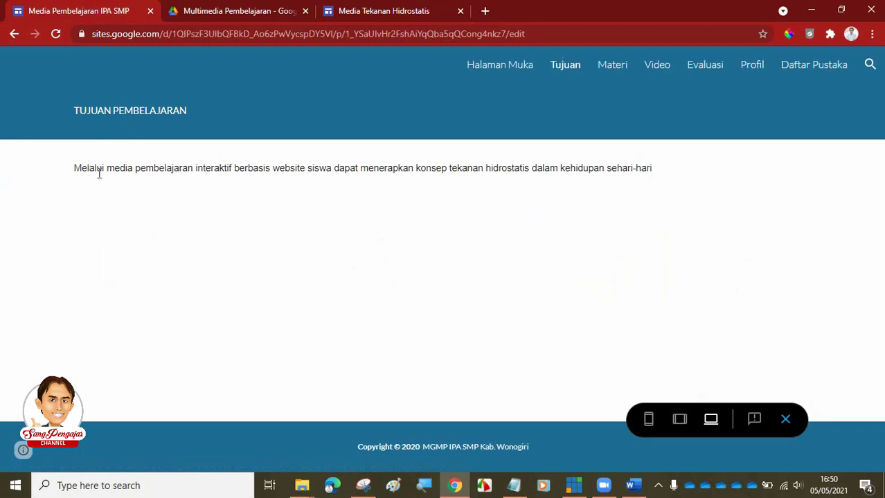
pyautogui.click(356, 10)
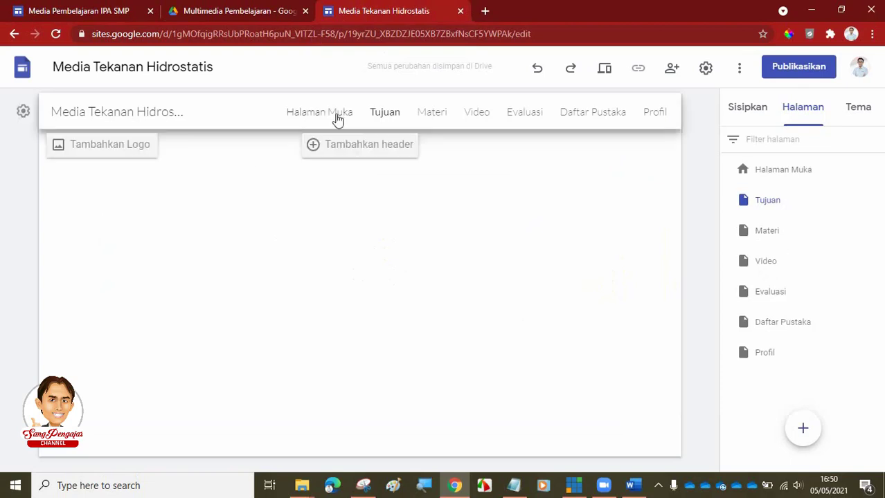
# Step: Insert a text box on the Tujuan page and paste in the "Tujuan" heading copied from the Word document Bahan Media Tekanan Hidrostatis
pyautogui.click(742, 109)
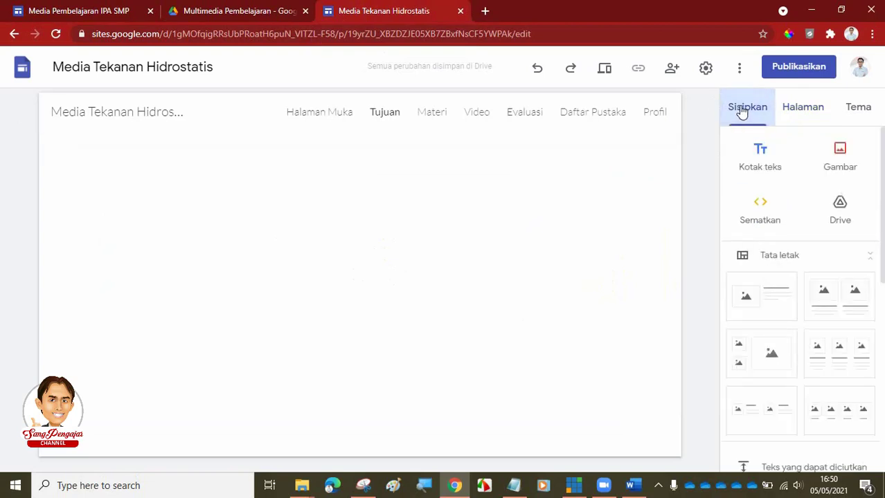
pyautogui.click(751, 155)
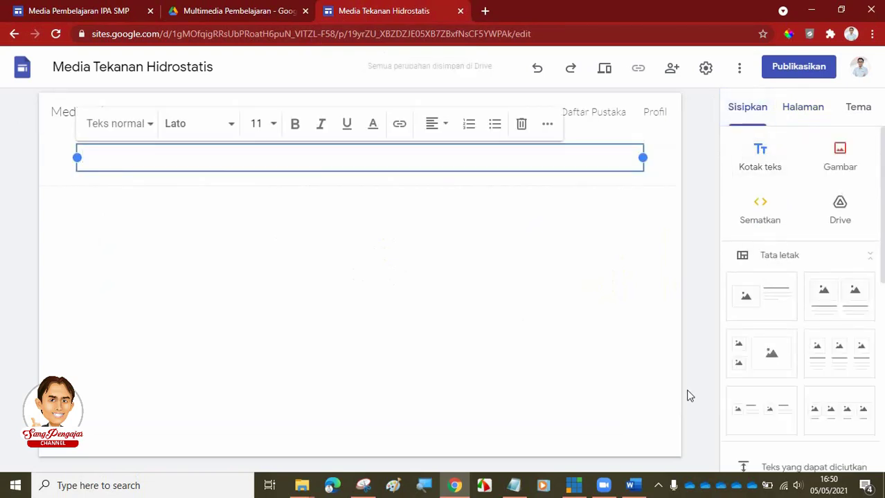
pyautogui.click(630, 485)
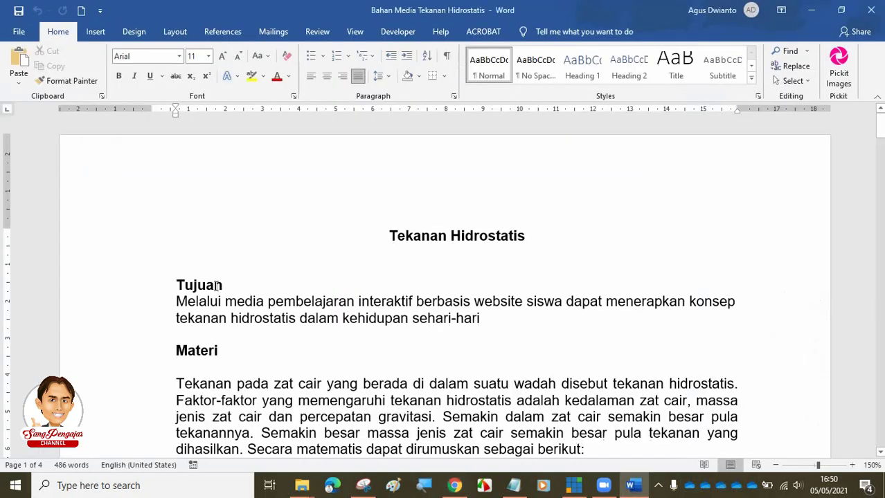
pyautogui.moveTo(226, 284); pyautogui.dragTo(164, 292)
pyautogui.hotkey('ctrl', 'c')
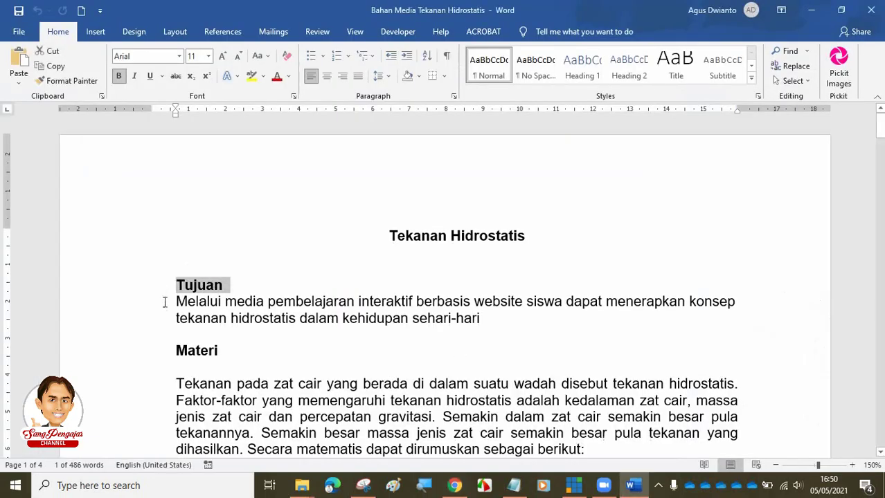
pyautogui.click(454, 485)
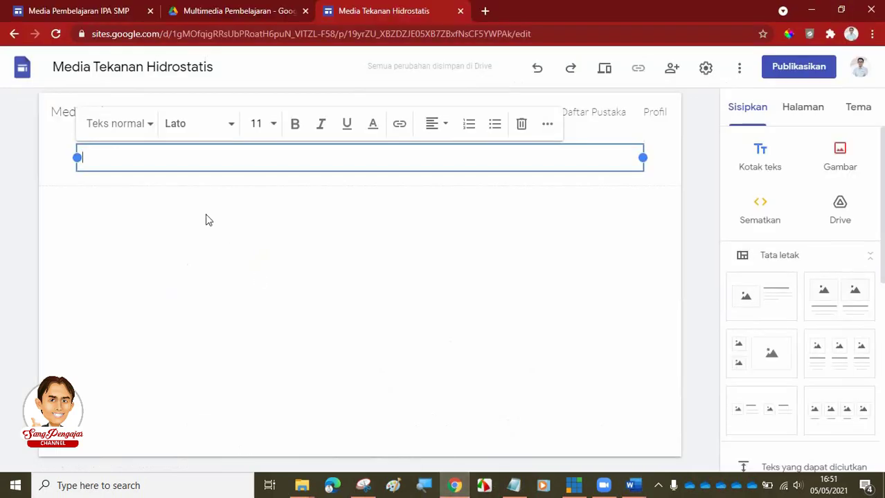
pyautogui.hotkey('ctrl', 'v')
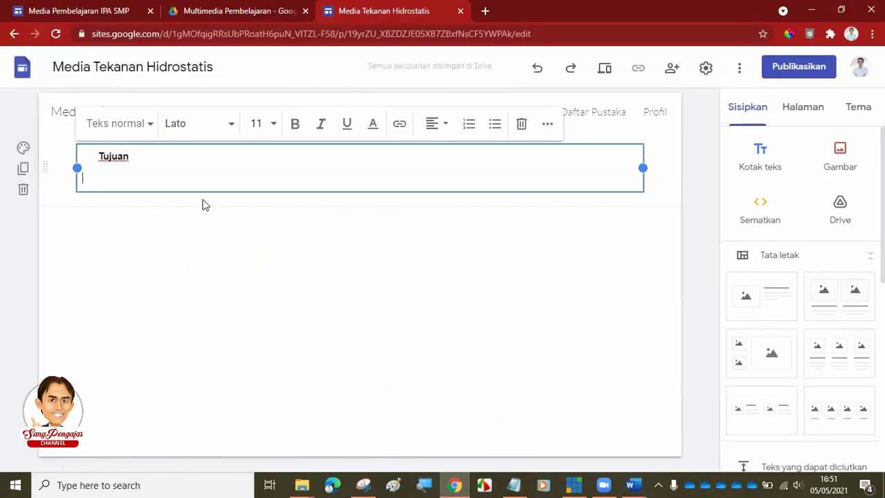
pyautogui.click(234, 244)
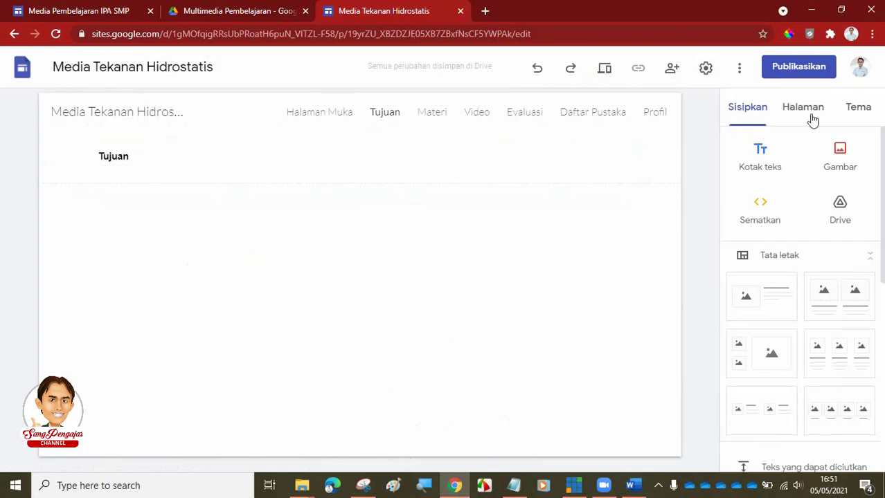
# Step: Insert a text box below the Tujuan heading and paste in the objective paragraph from the Word document, removing the trailing empty line
pyautogui.moveTo(759, 160); pyautogui.dragTo(374, 211)
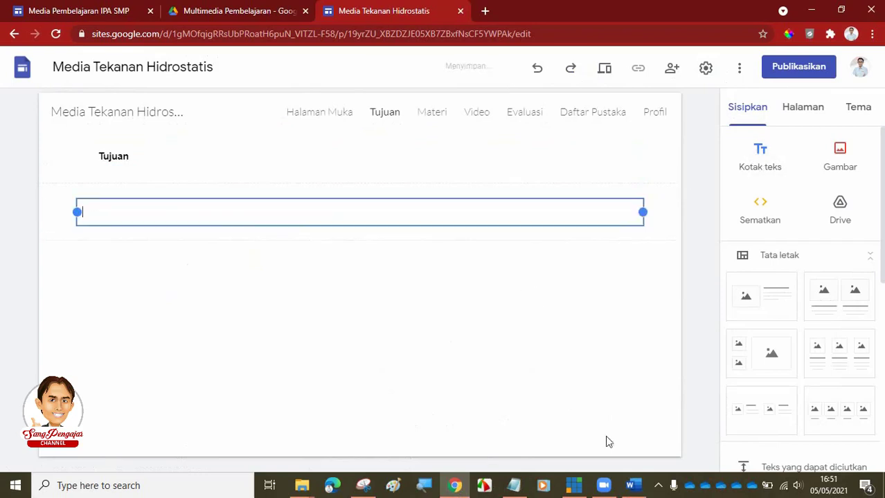
pyautogui.click(630, 485)
pyautogui.moveTo(490, 320); pyautogui.dragTo(192, 308)
pyautogui.hotkey('ctrl', 'c')
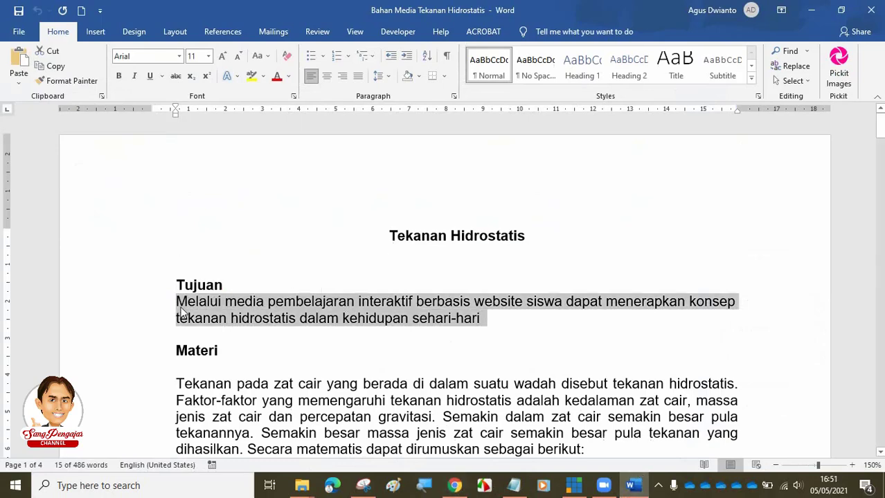
pyautogui.click(454, 485)
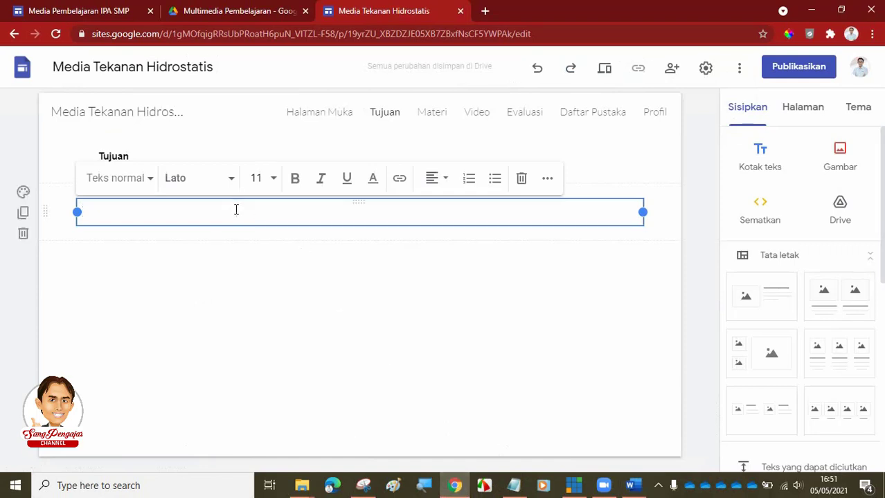
pyautogui.hotkey('ctrl', 'v')
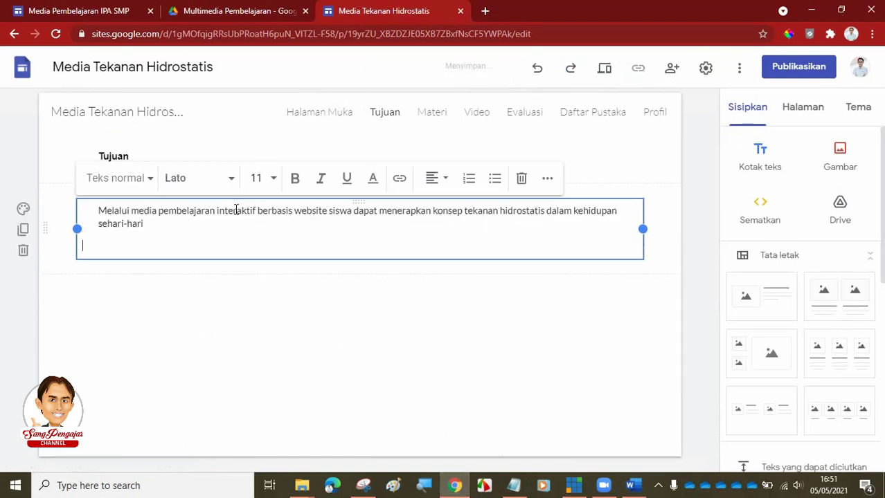
pyautogui.press('BackSpace')
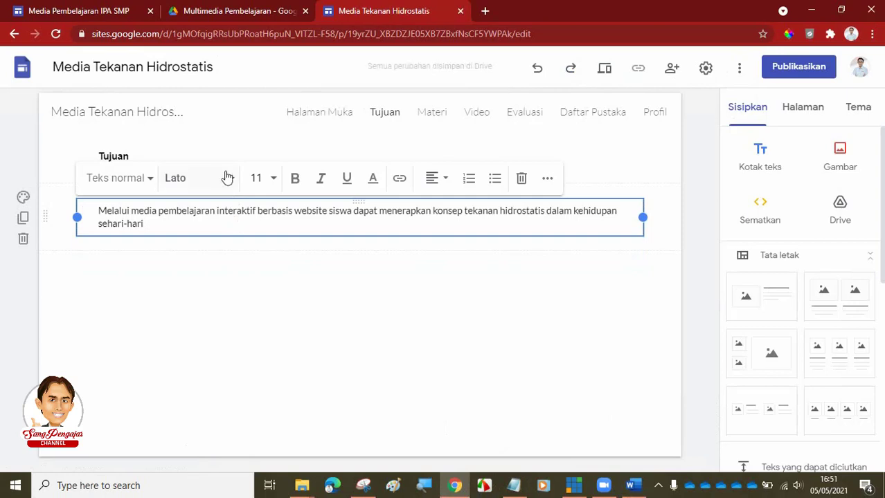
# Step: Give the Tujuan heading's section the Penekanan 2 background and colour the heading text white
pyautogui.click(164, 152)
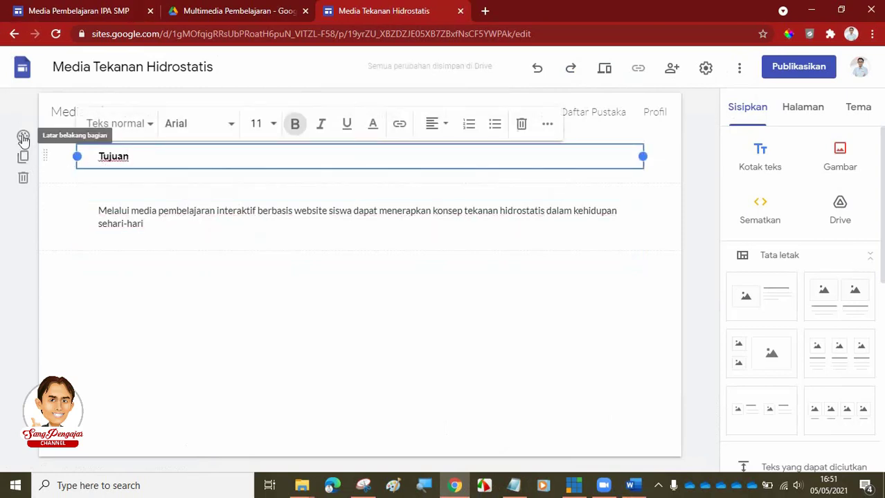
pyautogui.click(23, 138)
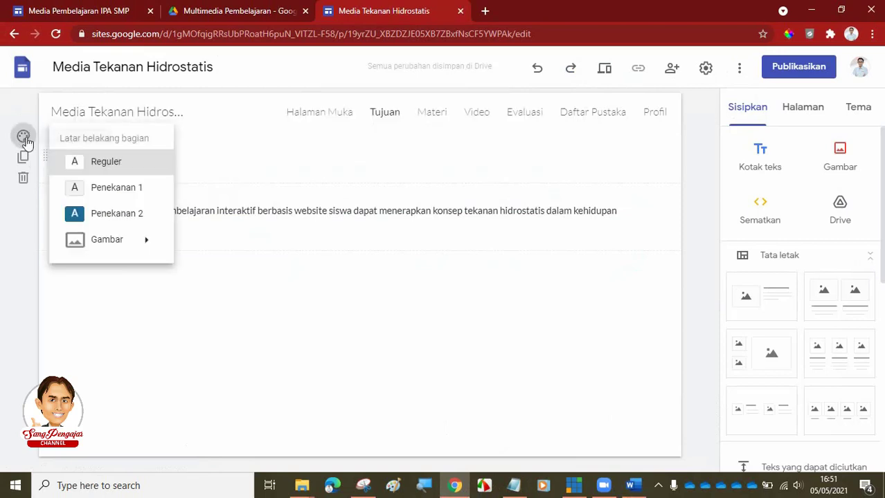
pyautogui.click(90, 214)
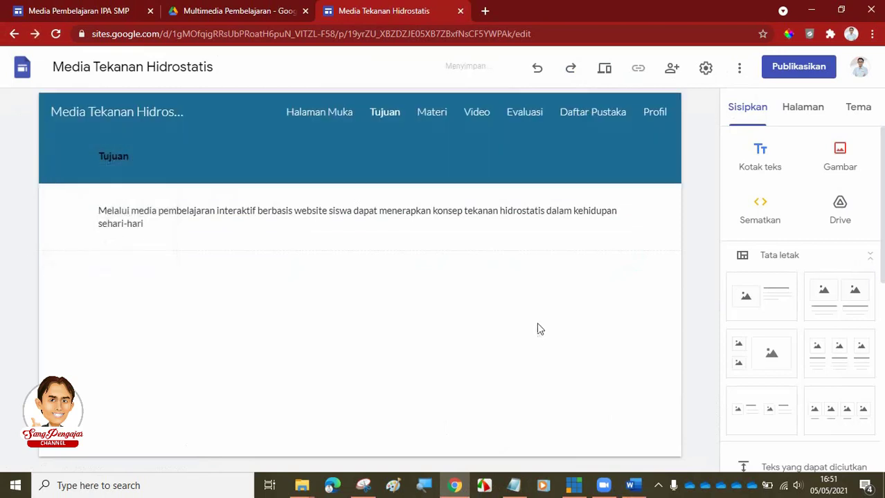
pyautogui.click(166, 161)
pyautogui.moveTo(127, 156); pyautogui.dragTo(91, 155)
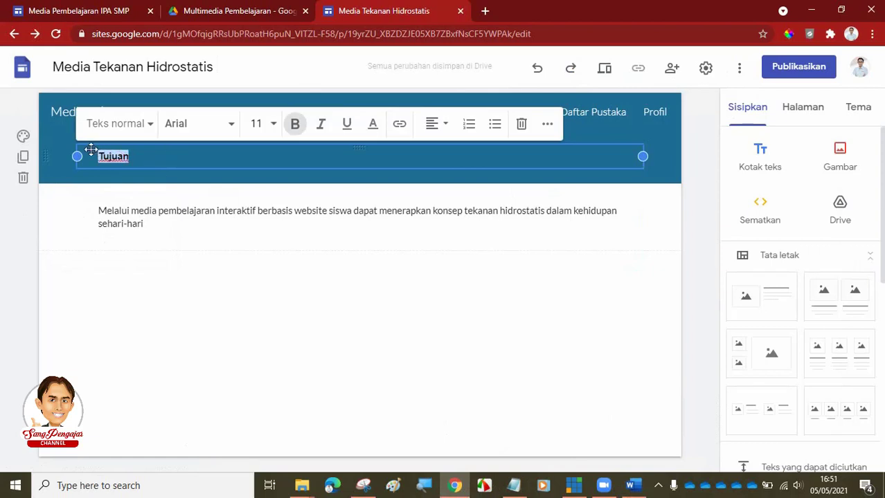
pyautogui.click(374, 131)
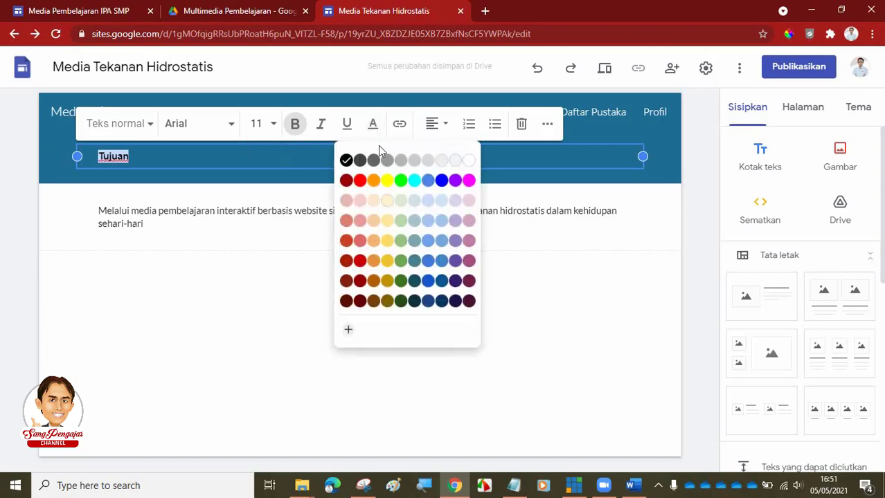
pyautogui.click(471, 161)
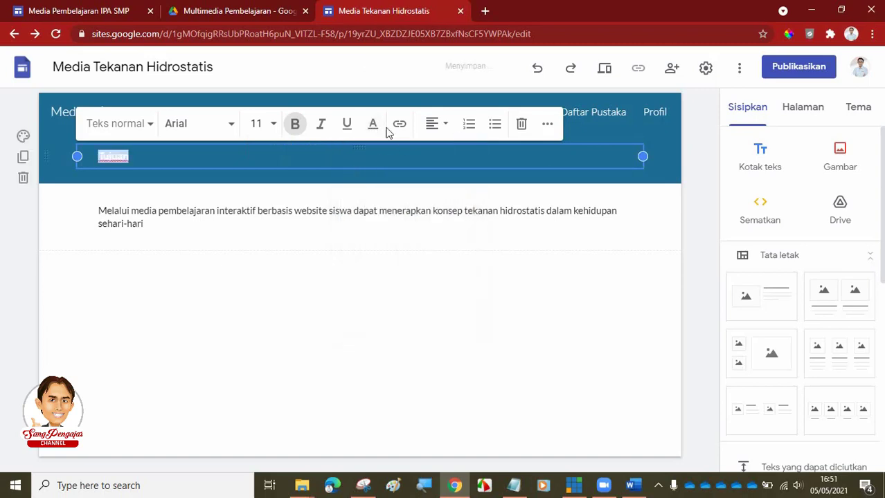
pyautogui.click(218, 216)
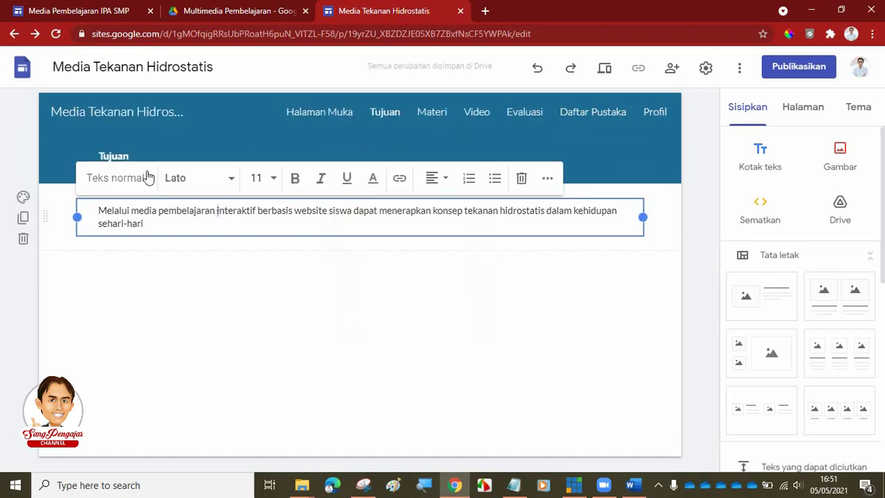
pyautogui.click(157, 317)
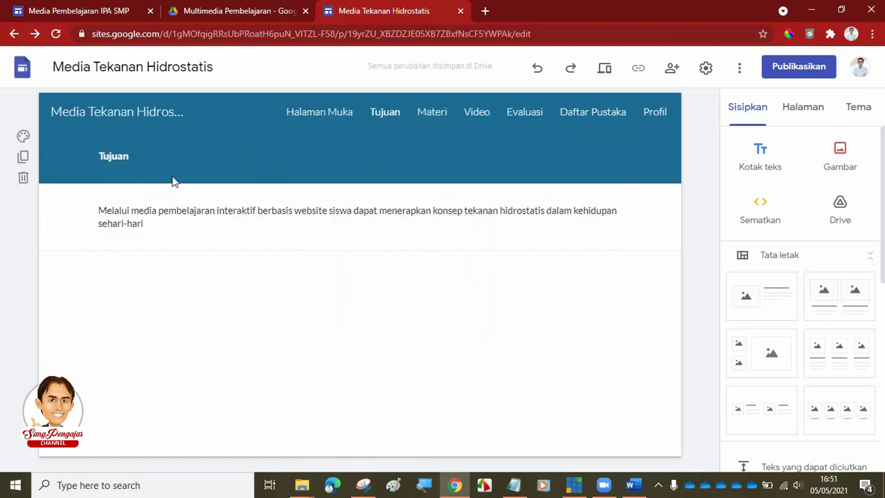
# Step: Check the heading wording on the example site and replace the heading text with "TUJUAN PEMBELAJARAN"
pyautogui.click(100, 12)
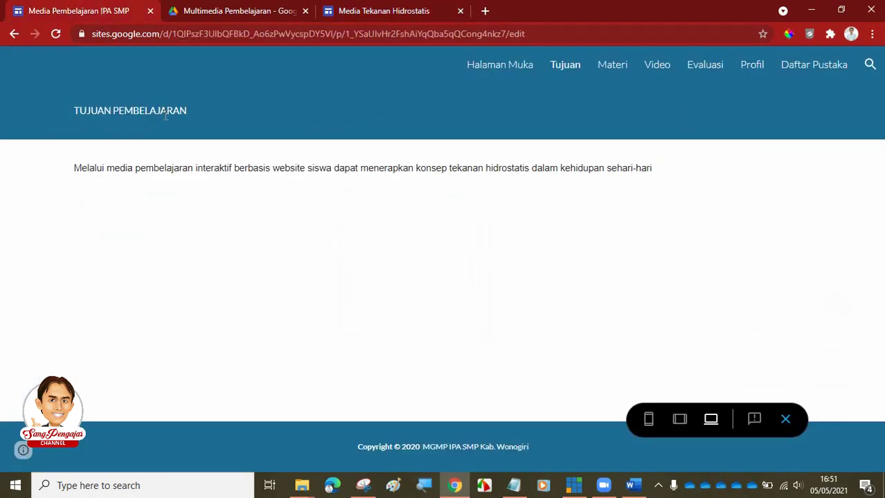
pyautogui.click(394, 16)
pyautogui.click(148, 155)
pyautogui.doubleClick(143, 157)
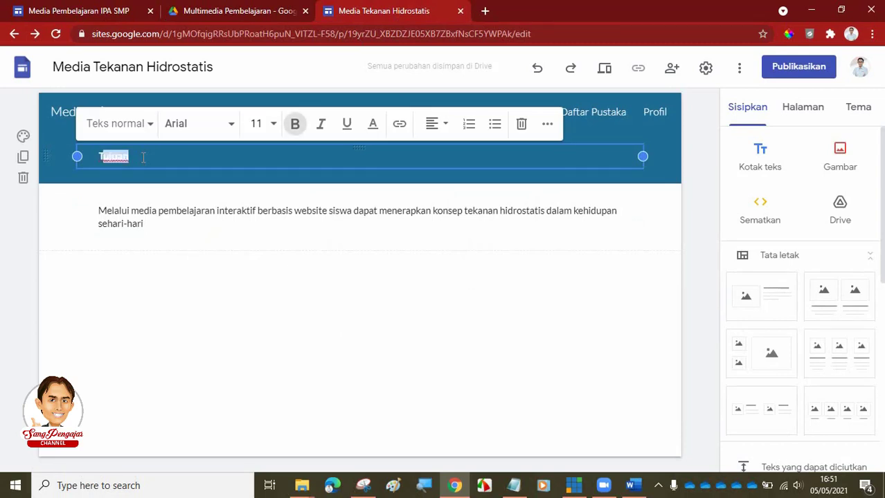
pyautogui.write('TUJ')
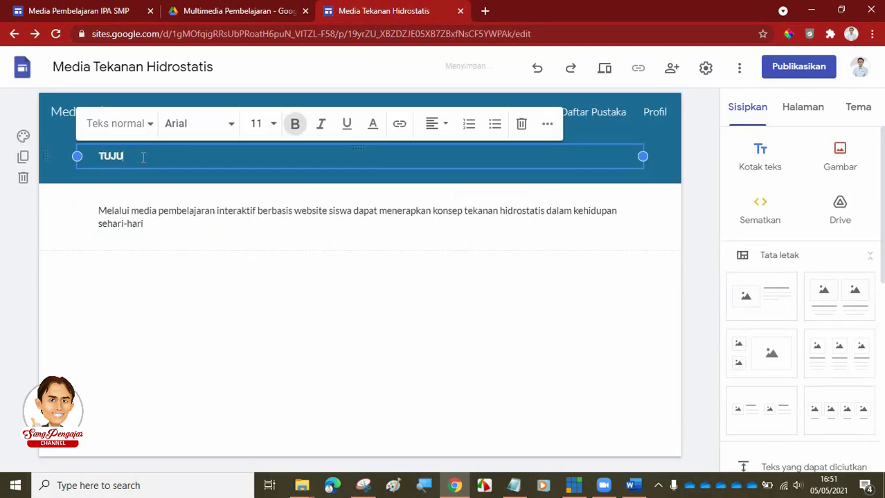
pyautogui.write('UAN PEM')
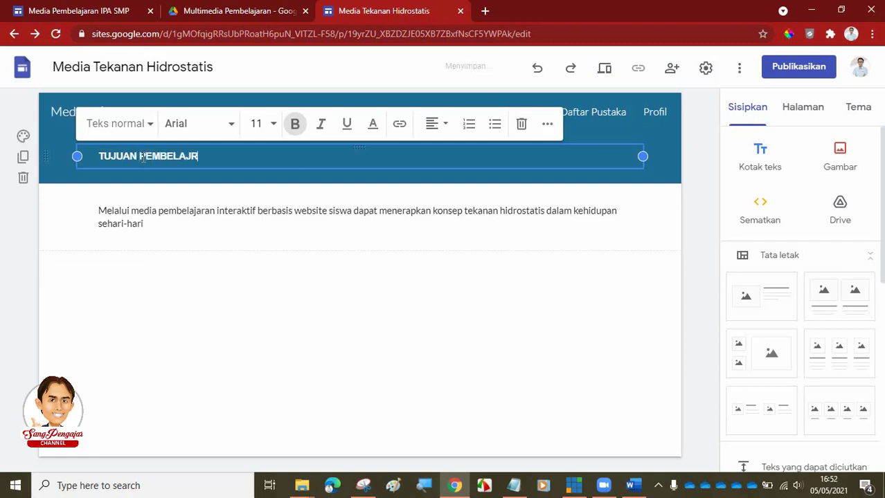
pyautogui.write('BELAJARA')
pyautogui.press('BackSpace')
pyautogui.press('BackSpace')
pyautogui.write('ARAN')
pyautogui.click(176, 315)
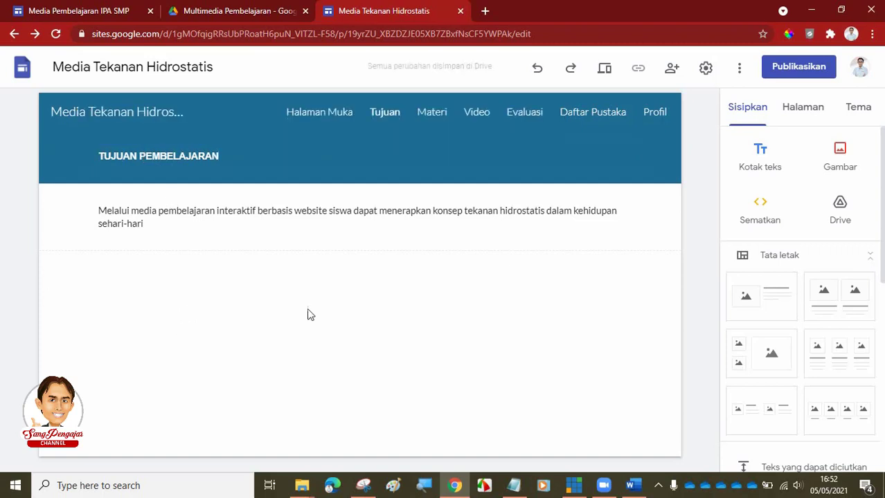
pyautogui.click(759, 161)
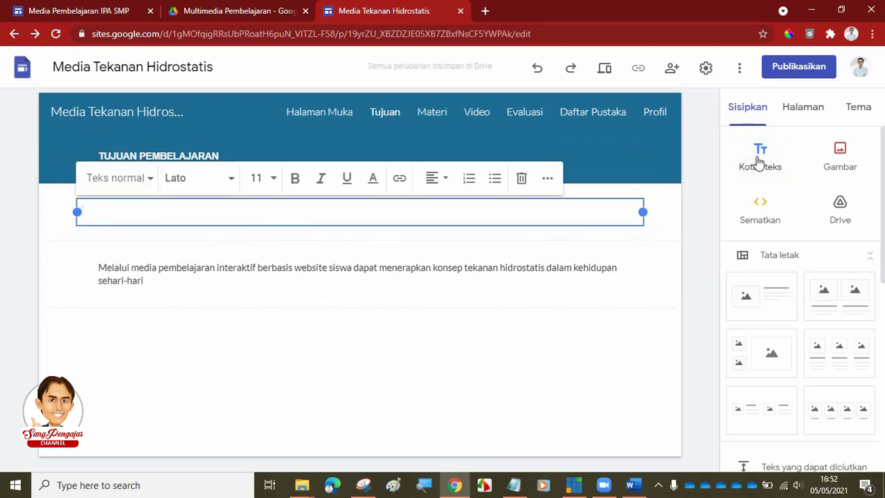
pyautogui.click(488, 267)
pyautogui.click(332, 223)
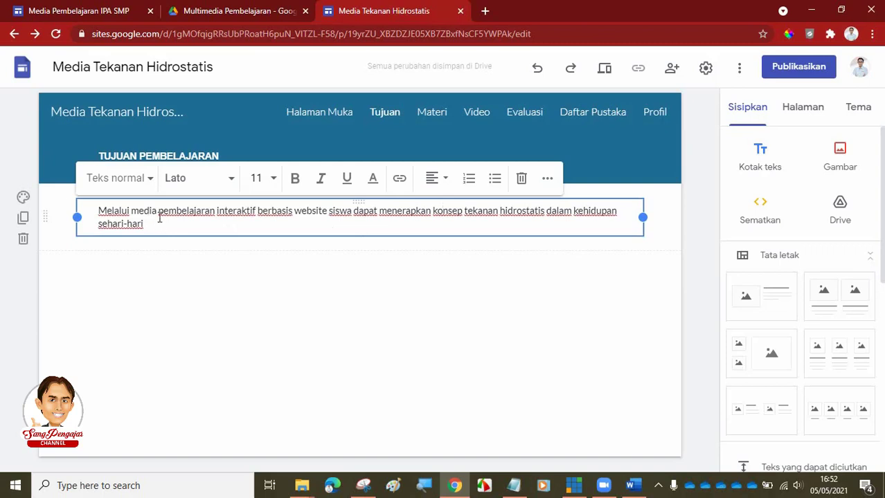
# Step: Insert a text box below the objective paragraph and paste in the example site's footer line "Copyright © 2020 MGMP IPA SMP Kab. Wonogiri"
pyautogui.click(759, 163)
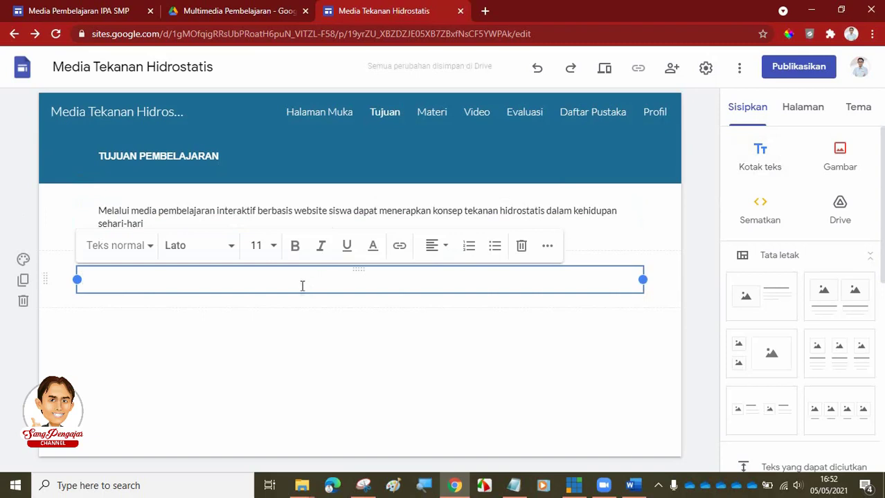
pyautogui.click(88, 11)
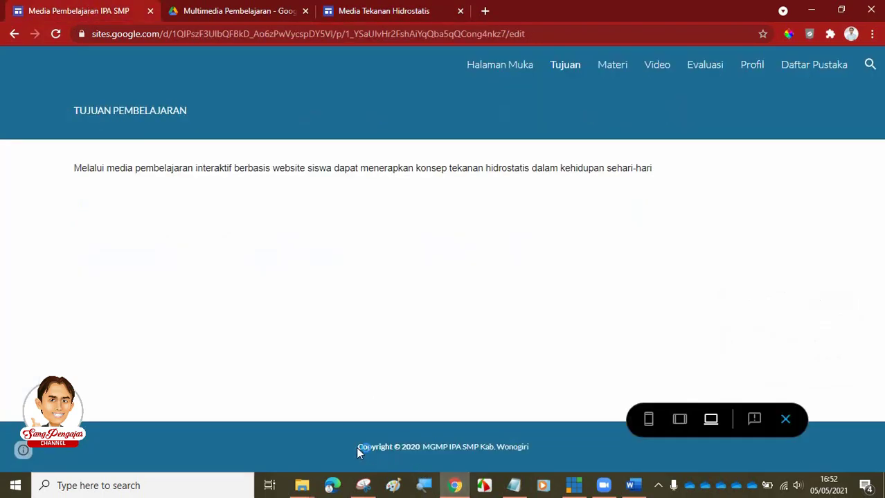
pyautogui.moveTo(357, 447); pyautogui.dragTo(420, 447)
pyautogui.hotkey('ctrl', 'c')
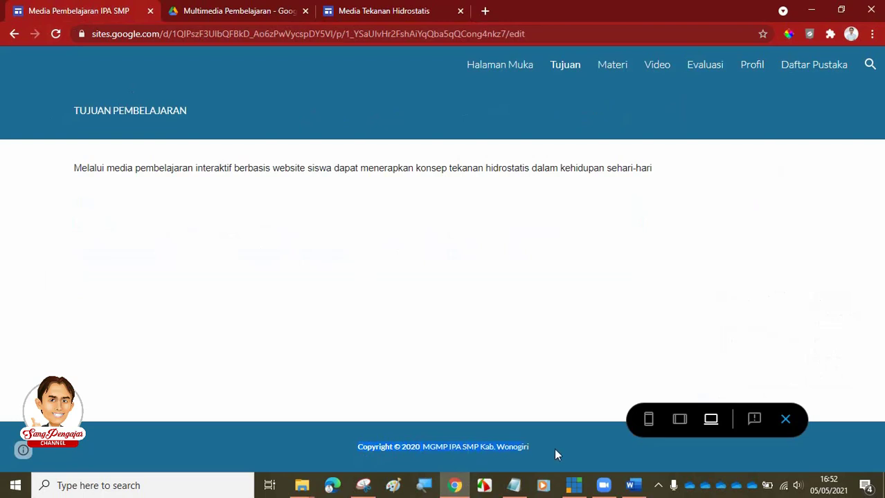
pyautogui.click(366, 10)
pyautogui.hotkey('ctrl', 'v')
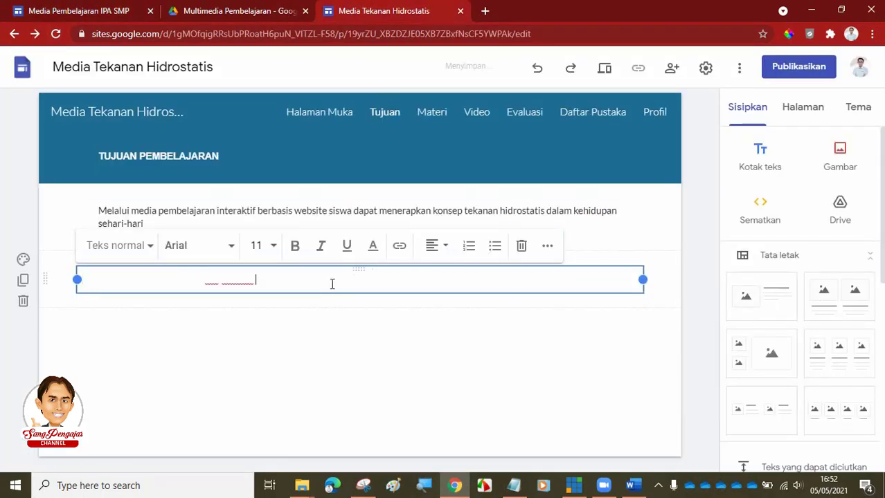
# Step: Give the copyright section the Penekanan 2 background and centre its text
pyautogui.click(23, 259)
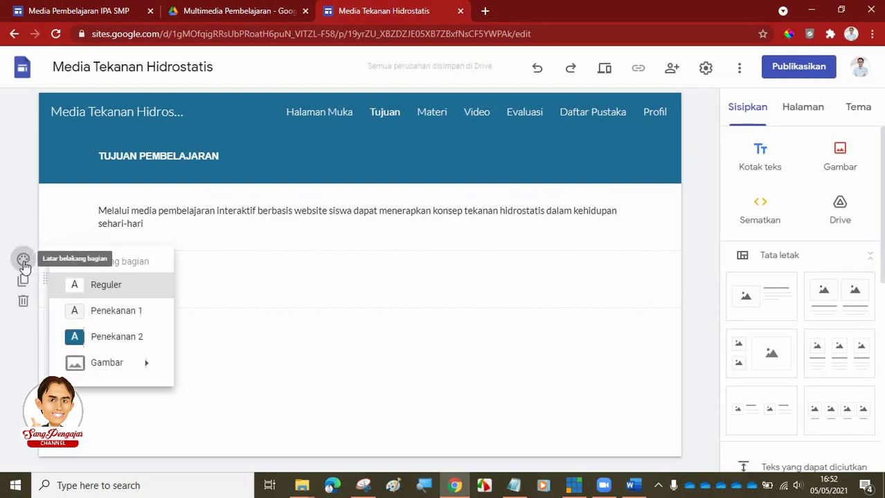
pyautogui.click(87, 336)
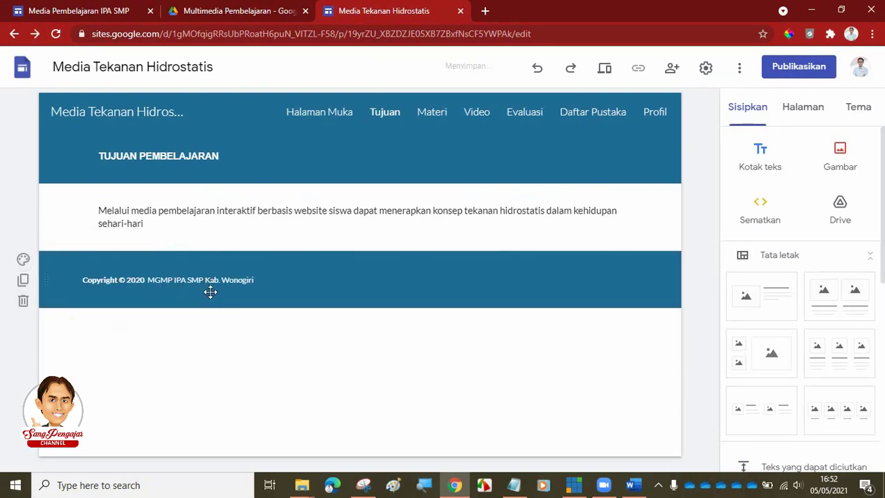
pyautogui.click(213, 283)
pyautogui.click(431, 246)
pyautogui.click(431, 284)
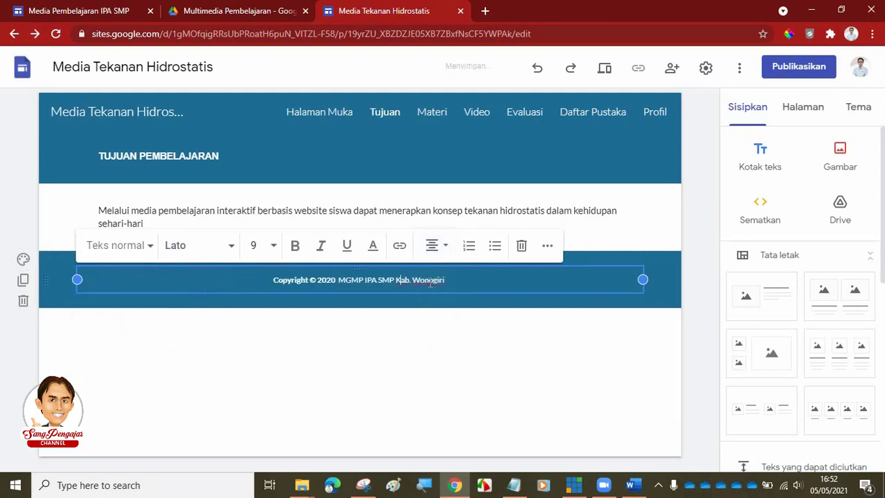
pyautogui.click(368, 347)
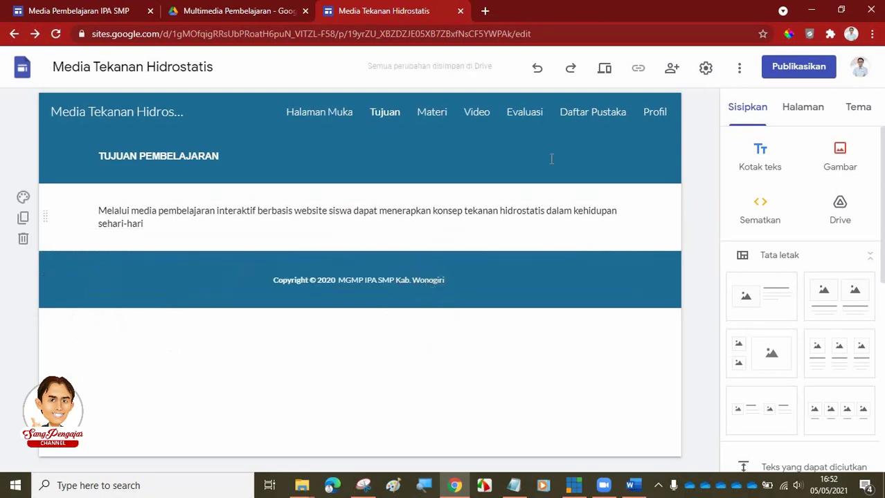
# Step: Preview the Tujuan page in phone and desktop sizes and compare its layout with the example site's Tujuan page
pyautogui.click(605, 69)
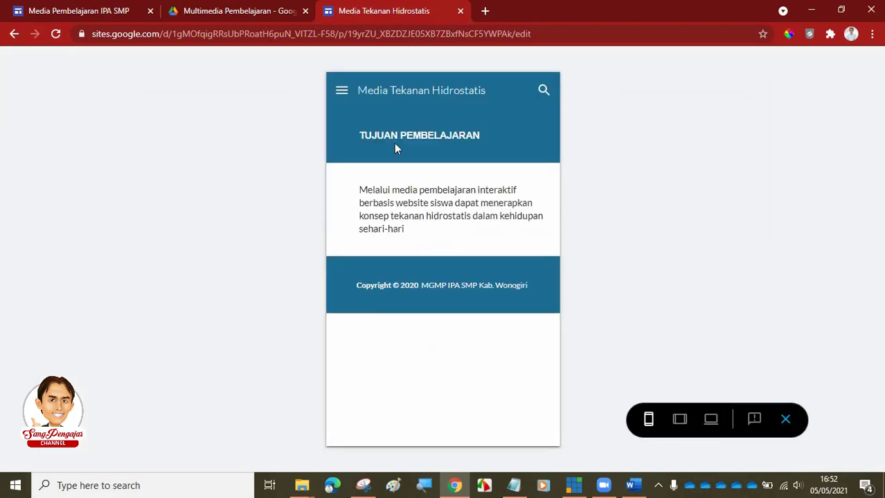
pyautogui.click(711, 420)
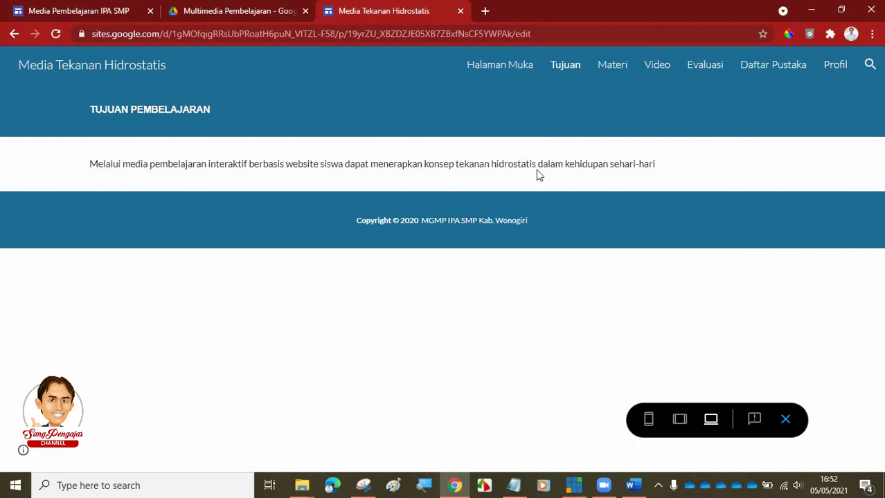
pyautogui.click(83, 11)
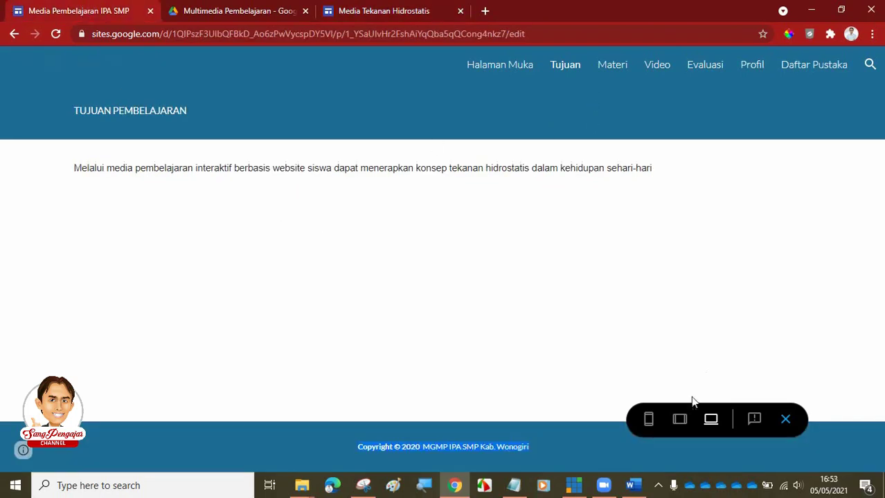
pyautogui.click(649, 420)
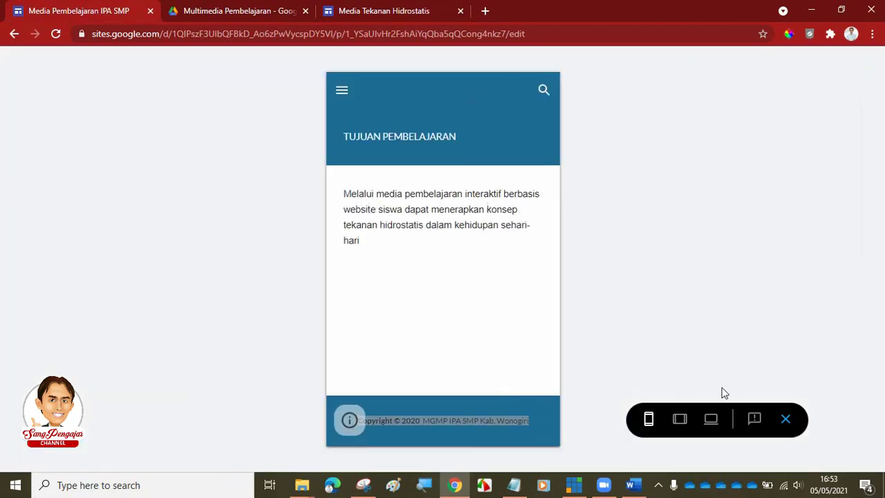
pyautogui.click(785, 419)
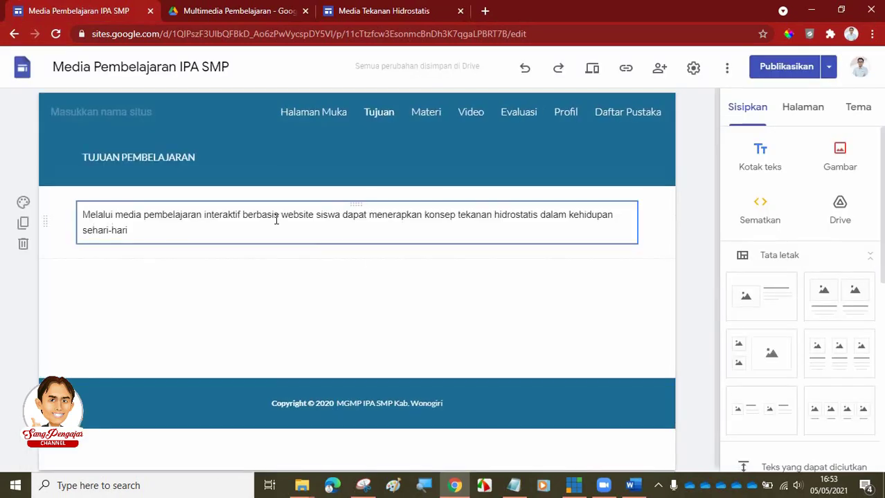
pyautogui.click(276, 219)
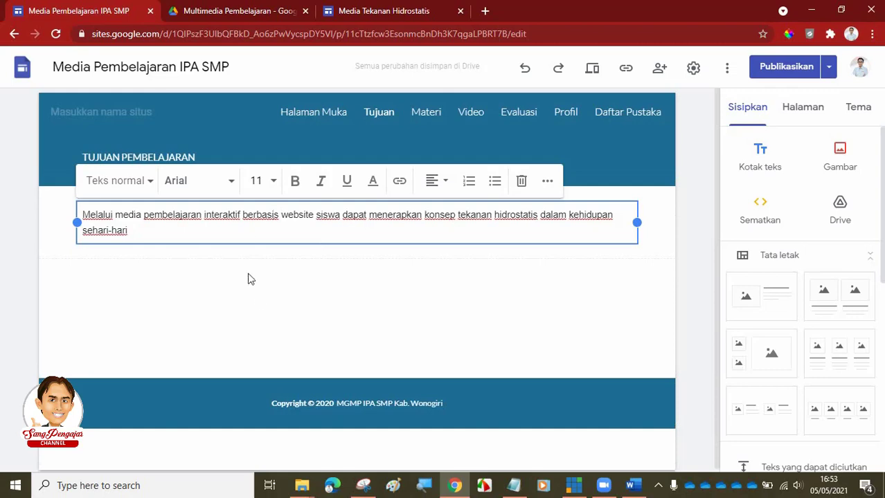
pyautogui.click(405, 10)
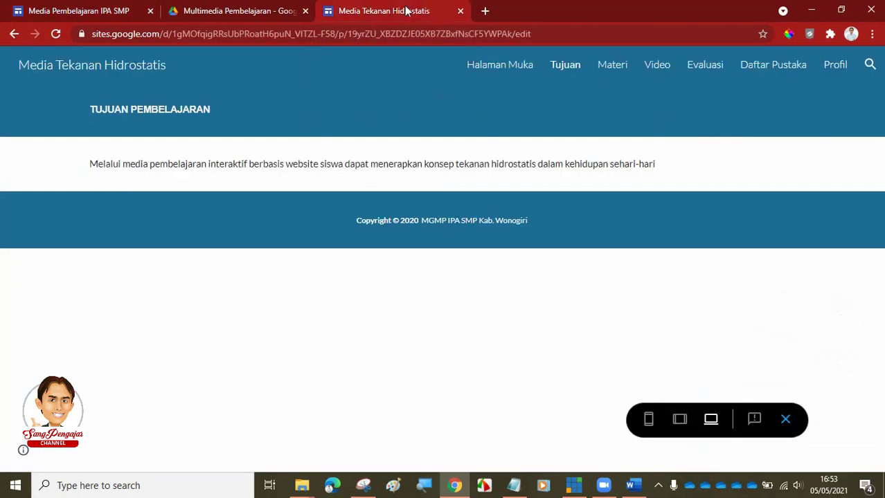
# Step: Close the Tujuan page preview and compare its copyright section with the example site's footer and the available insert elements
pyautogui.click(785, 420)
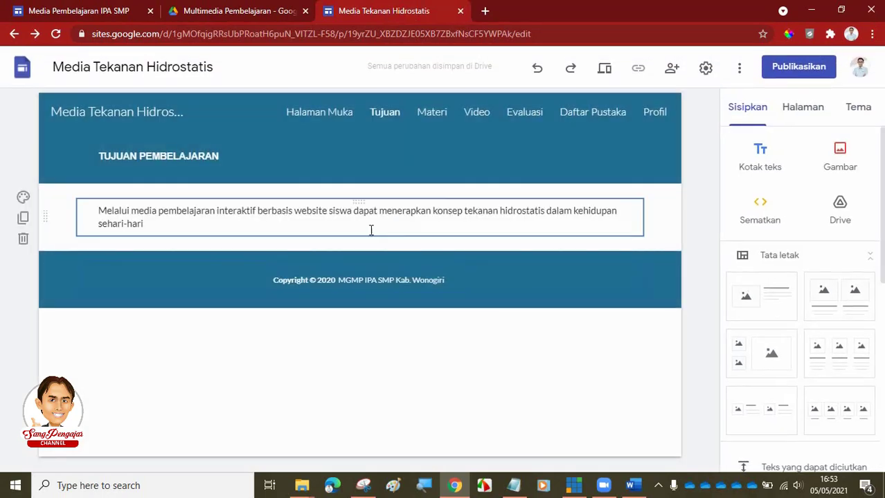
pyautogui.click(301, 223)
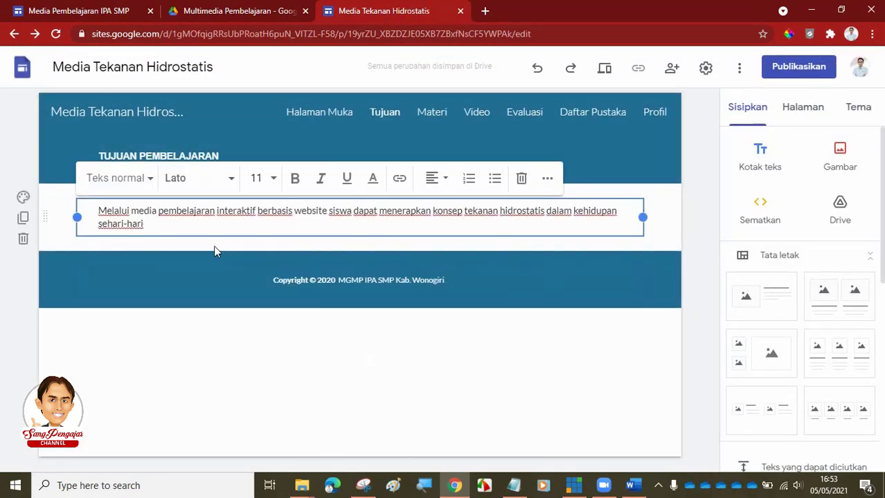
pyautogui.click(297, 267)
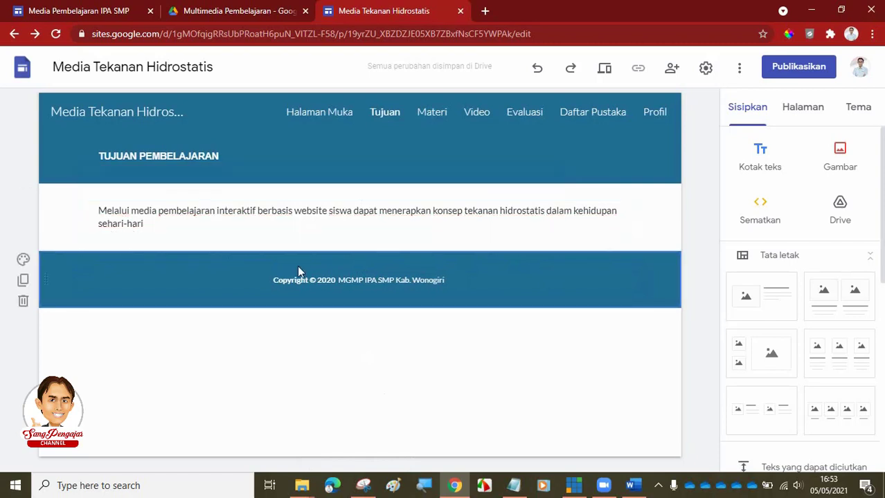
pyautogui.click(63, 9)
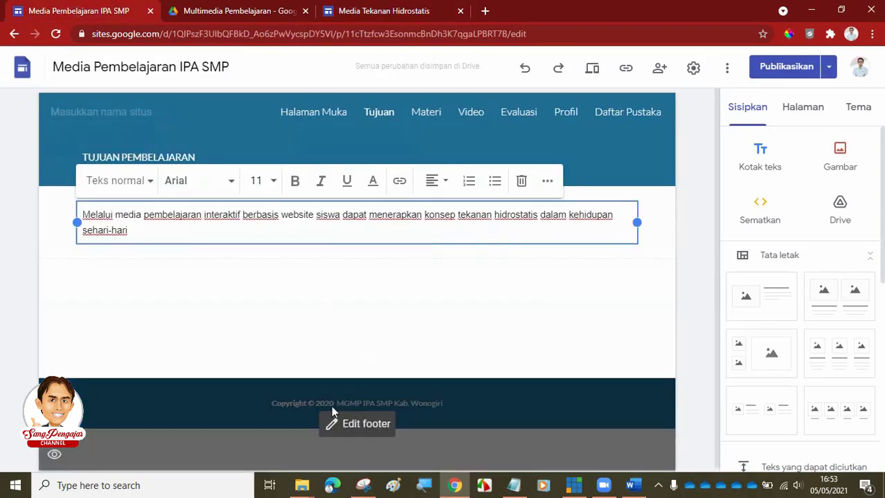
pyautogui.click(327, 400)
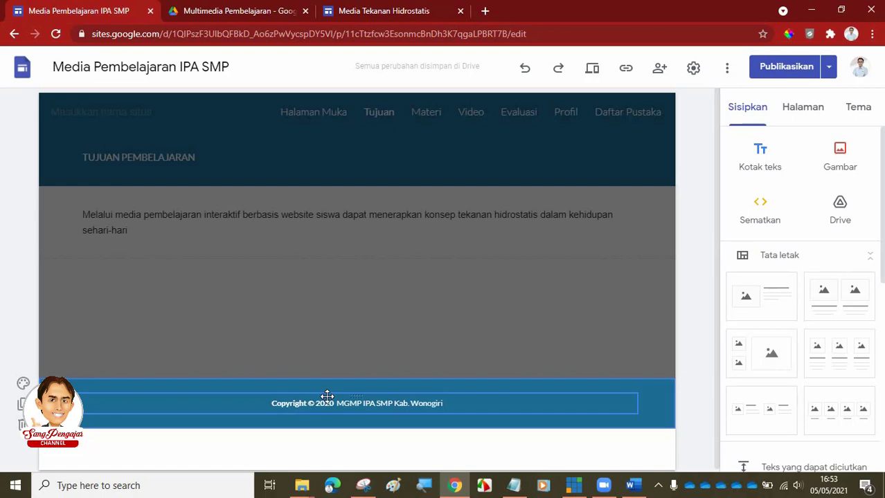
pyautogui.scroll(-4, 834, 297)
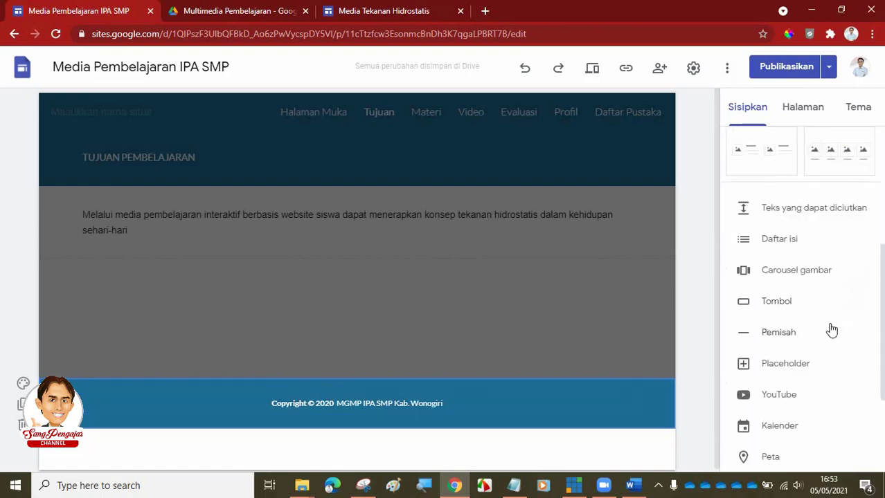
# Step: Add a footer to the Media Tekanan Hidrostatis site from its Halaman Muka page
pyautogui.scroll(-2, 831, 329)
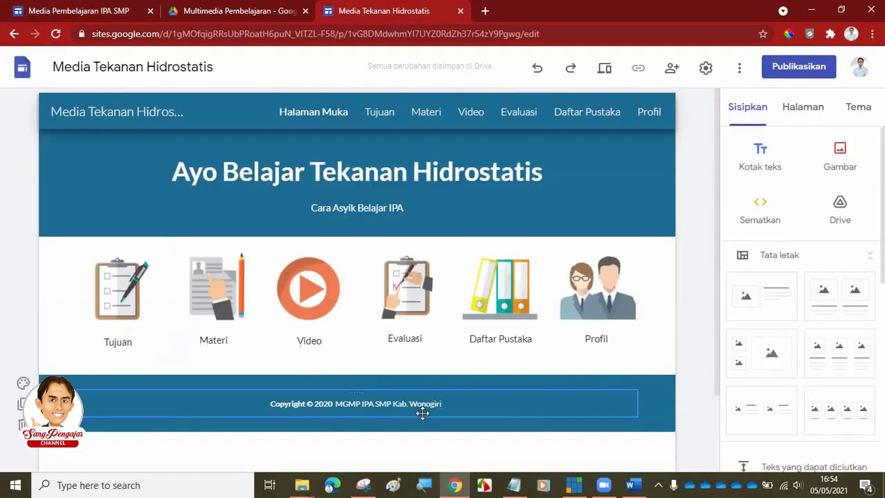
pyautogui.scroll(-3, 415, 402)
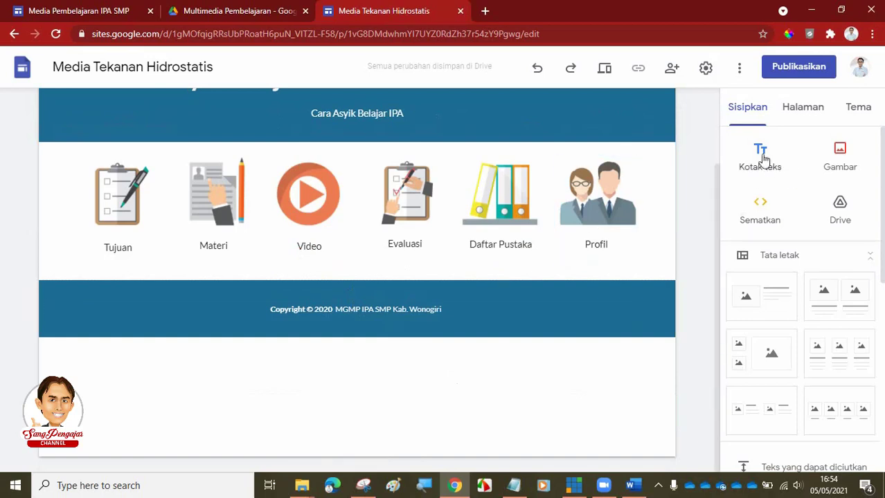
pyautogui.moveTo(346, 458)
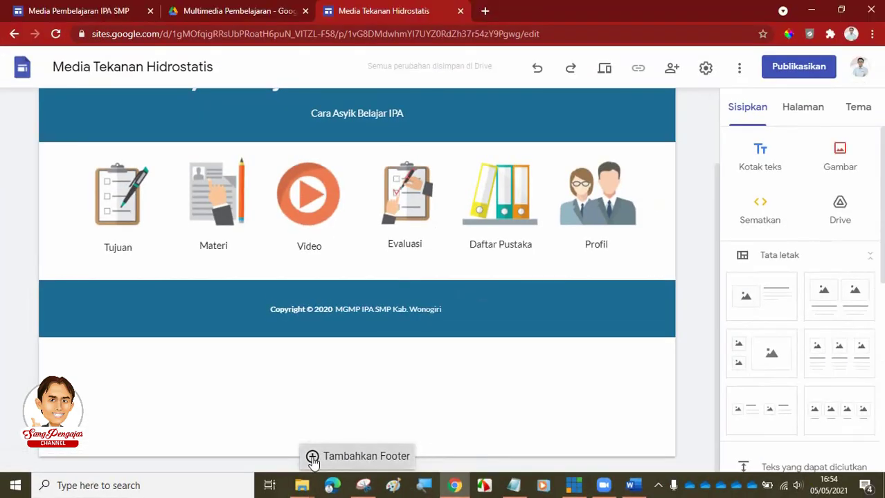
pyautogui.click(439, 420)
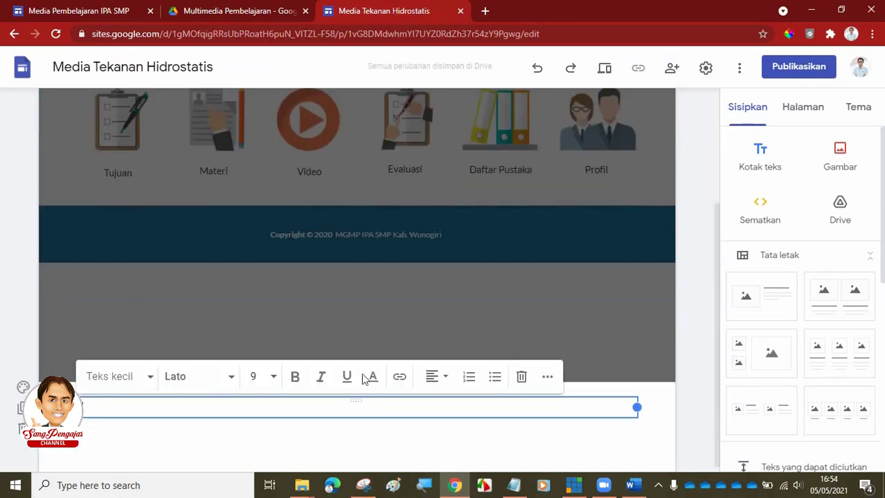
# Step: Copy the line "Copyright © 2020 MGMP IPA SMP Kab. Wonogiri" from the Media Pembelajaran IPA SMP desktop preview into the new footer
pyautogui.click(64, 12)
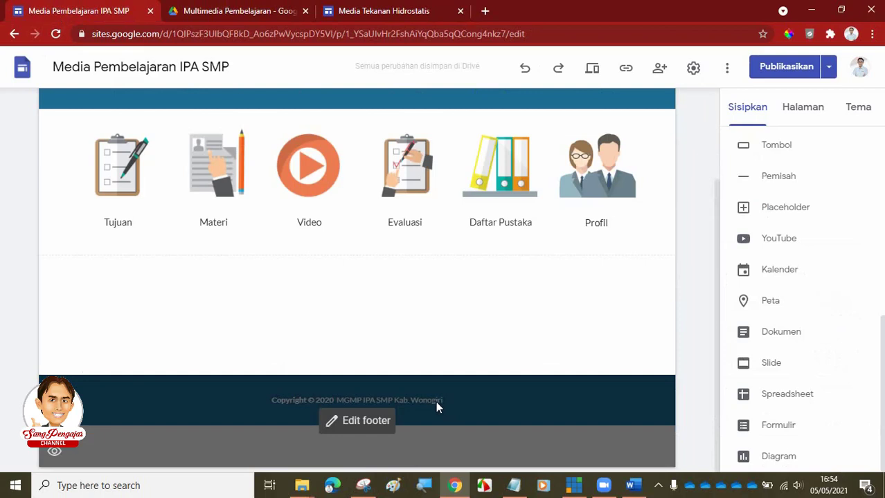
pyautogui.click(592, 69)
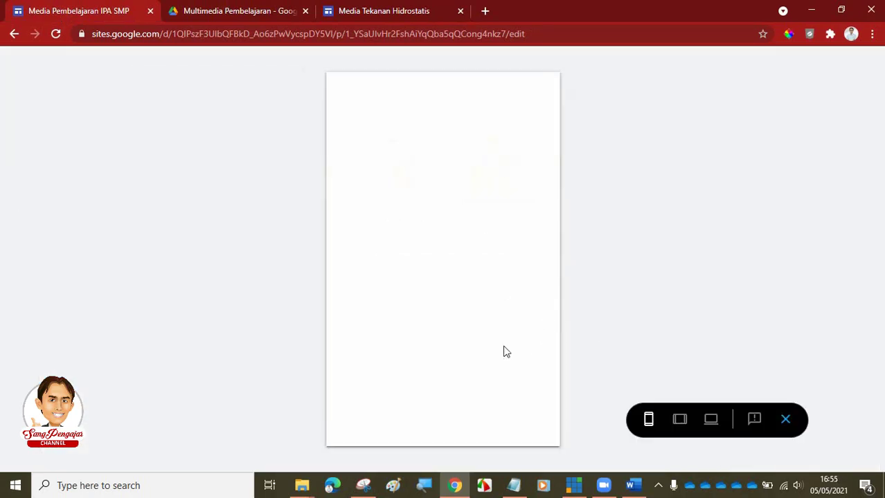
pyautogui.click(711, 419)
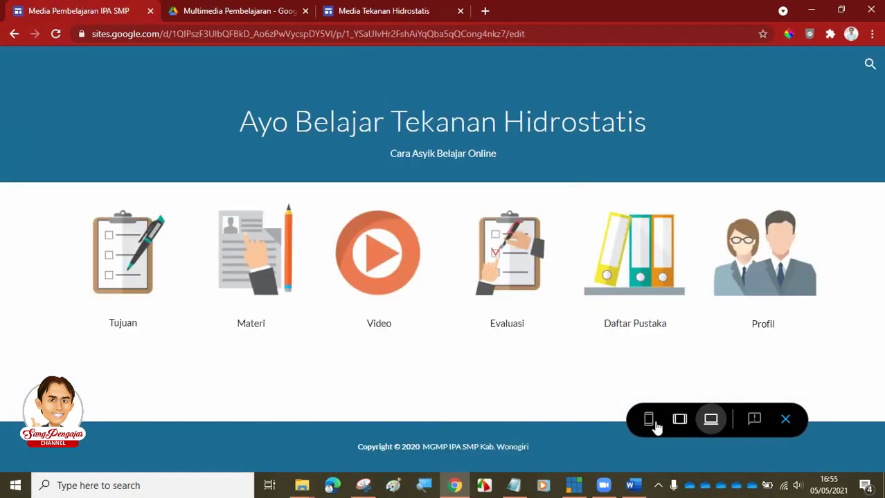
pyautogui.moveTo(554, 445); pyautogui.dragTo(348, 445)
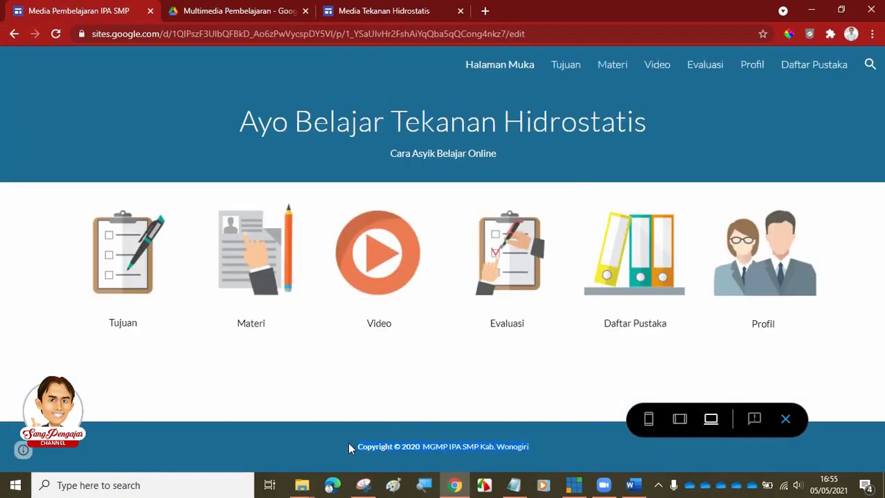
pyautogui.click(392, 9)
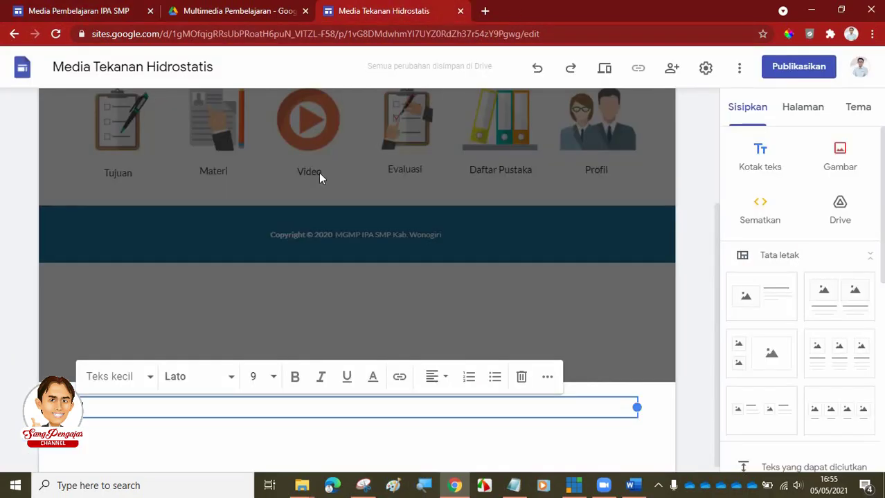
pyautogui.hotkey('ctrl', 'v')
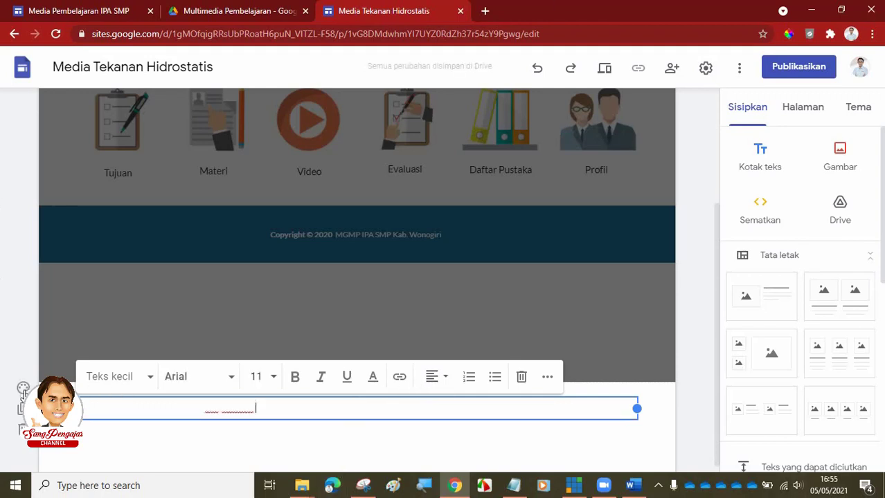
# Step: Give the footer section the Penekanan 2 background and centre its copyright text
pyautogui.click(23, 387)
pyautogui.click(86, 416)
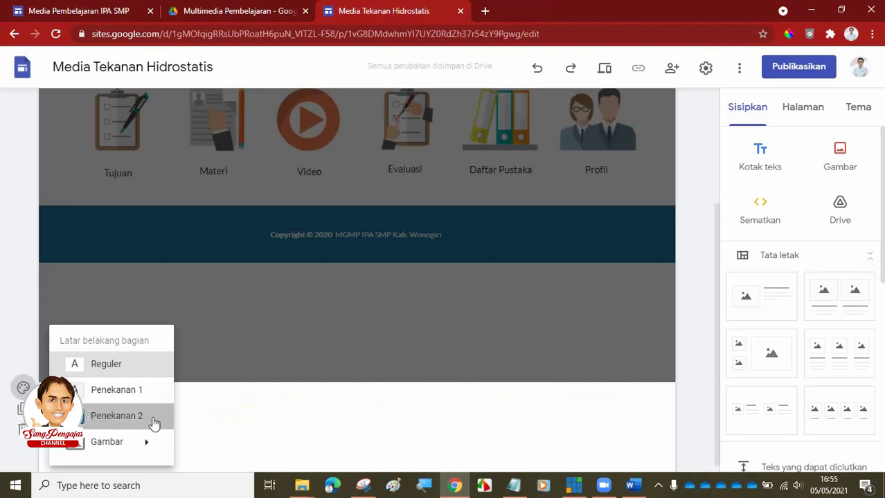
pyautogui.click(252, 407)
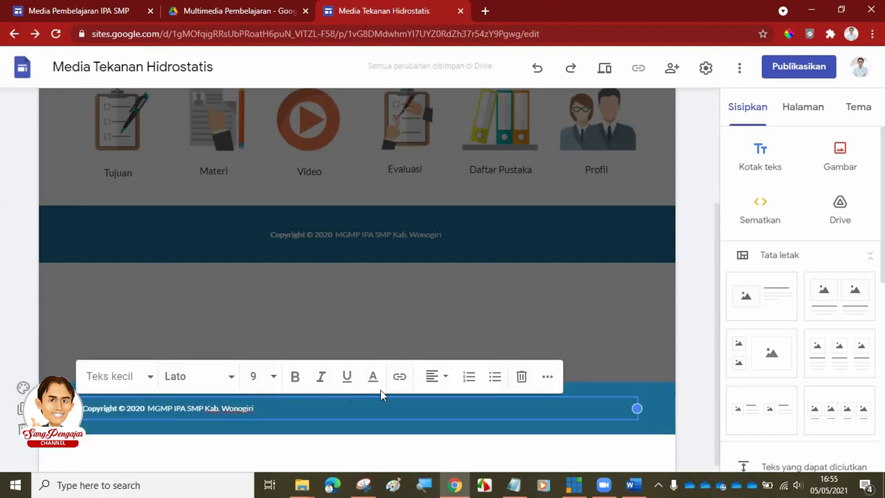
pyautogui.click(435, 383)
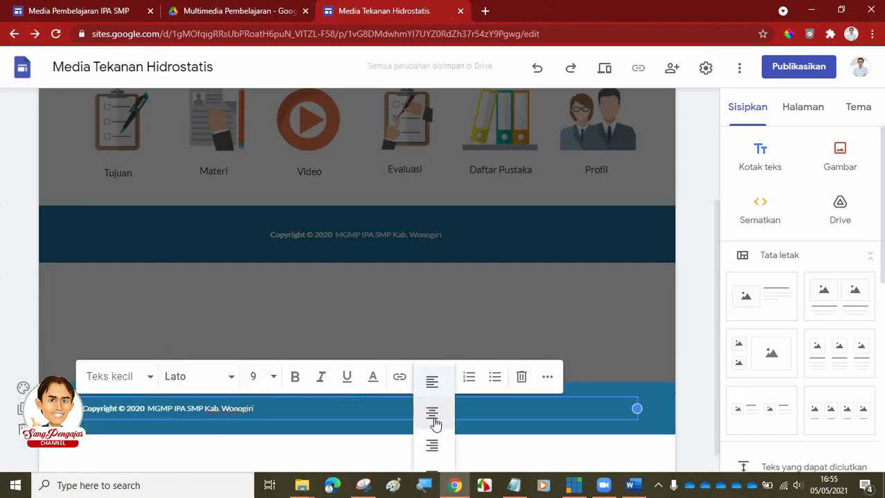
pyautogui.click(436, 420)
pyautogui.click(441, 311)
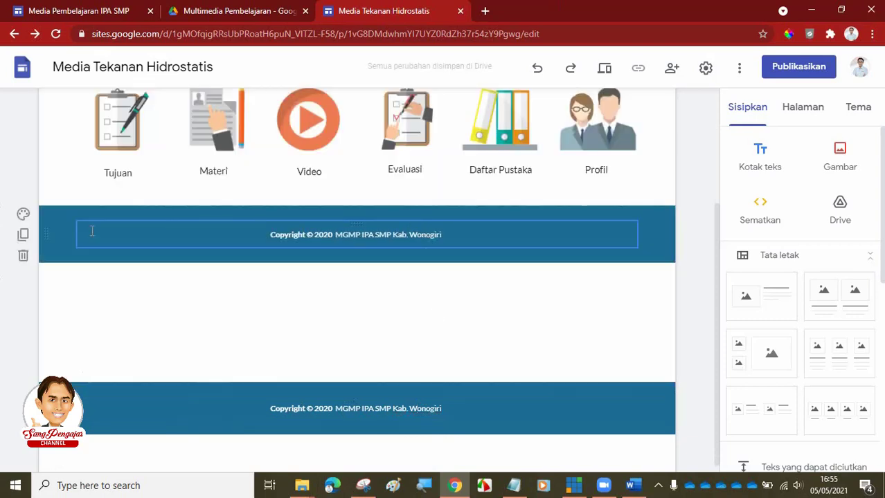
# Step: Delete the old copyright section above the footer on both the Halaman Muka and Tujuan pages
pyautogui.click(23, 255)
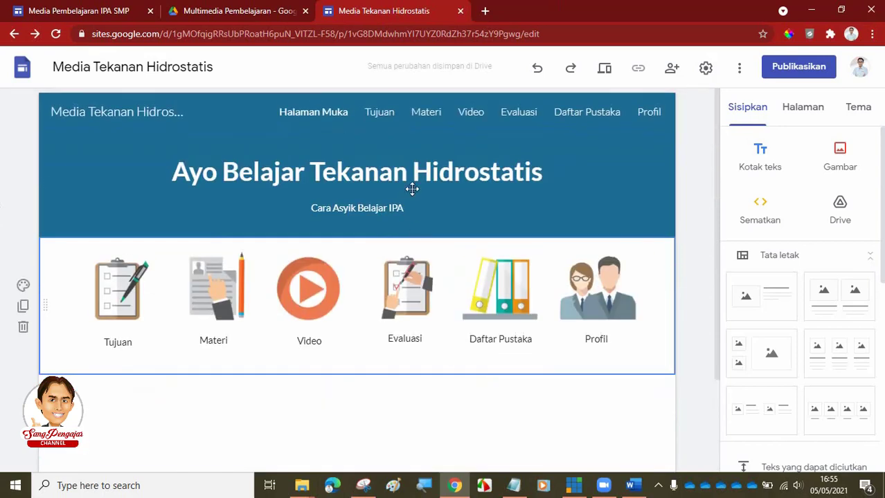
pyautogui.click(377, 113)
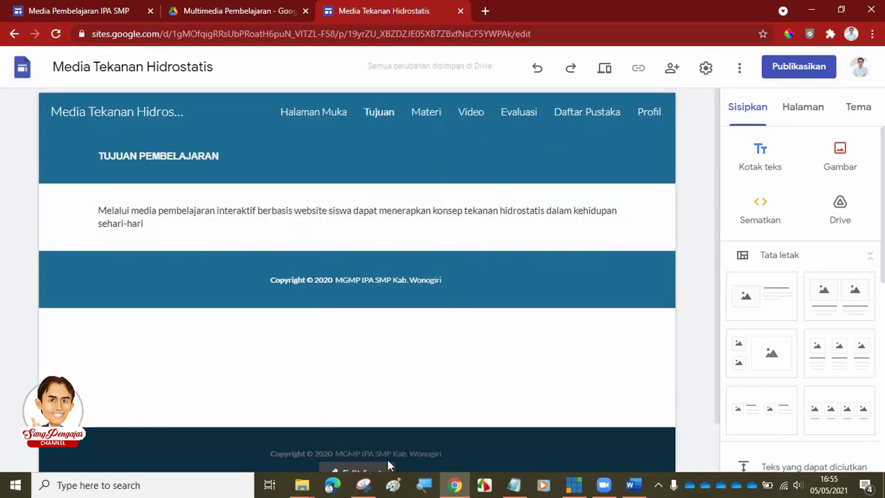
pyautogui.click(25, 304)
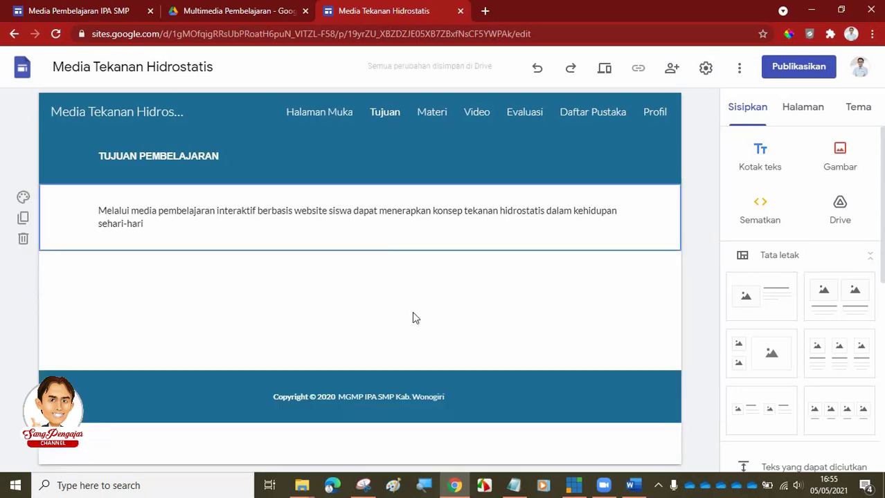
# Step: Open the Materi page for editing and view the Materi page in the Media Pembelajaran IPA SMP preview as reference
pyautogui.click(433, 113)
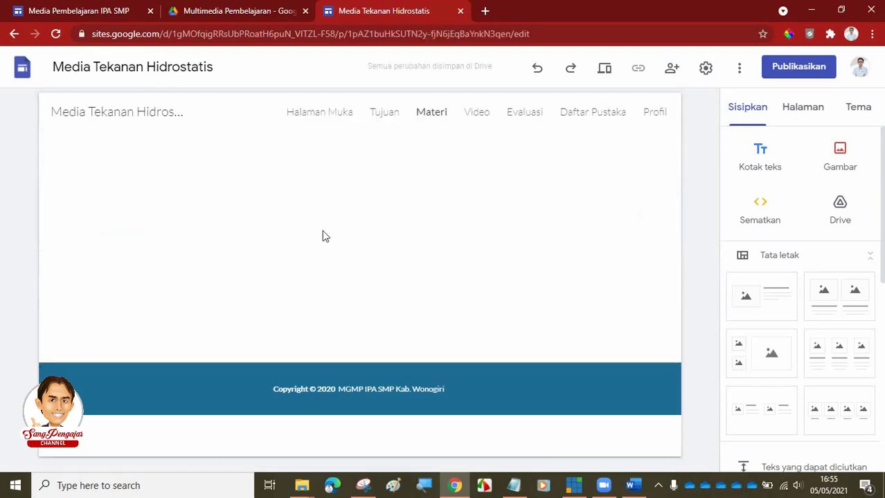
pyautogui.click(20, 9)
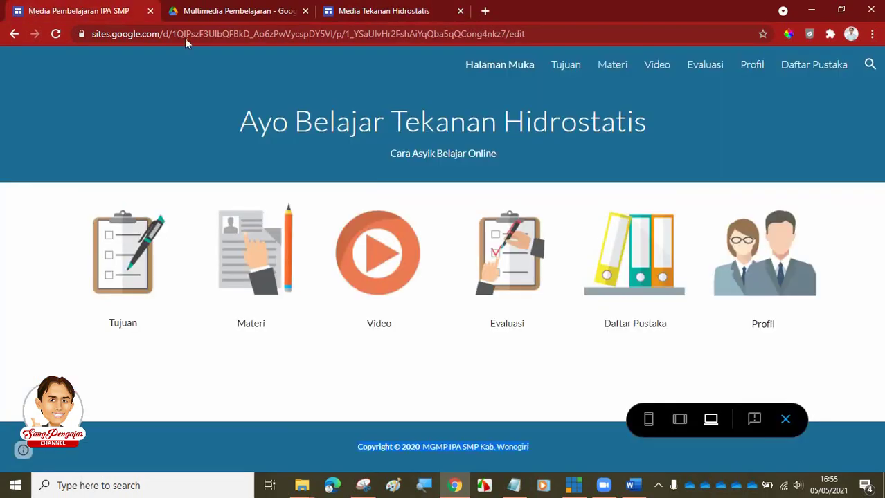
pyautogui.click(272, 258)
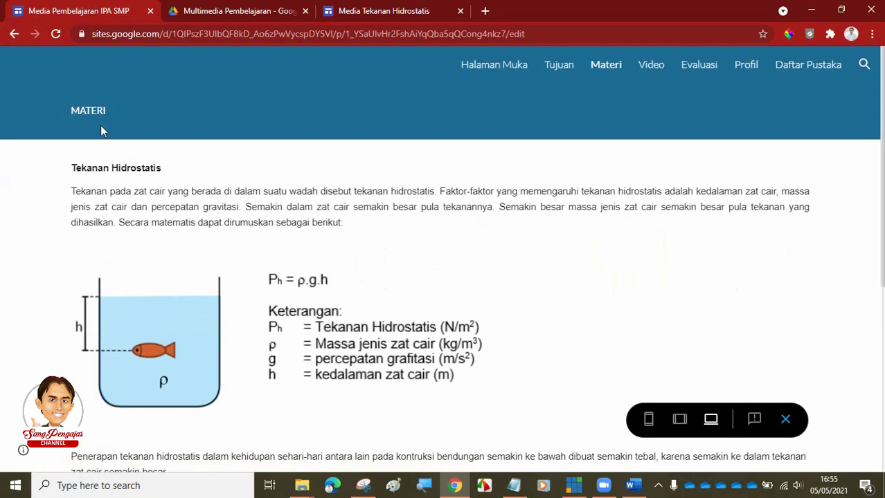
pyautogui.click(390, 11)
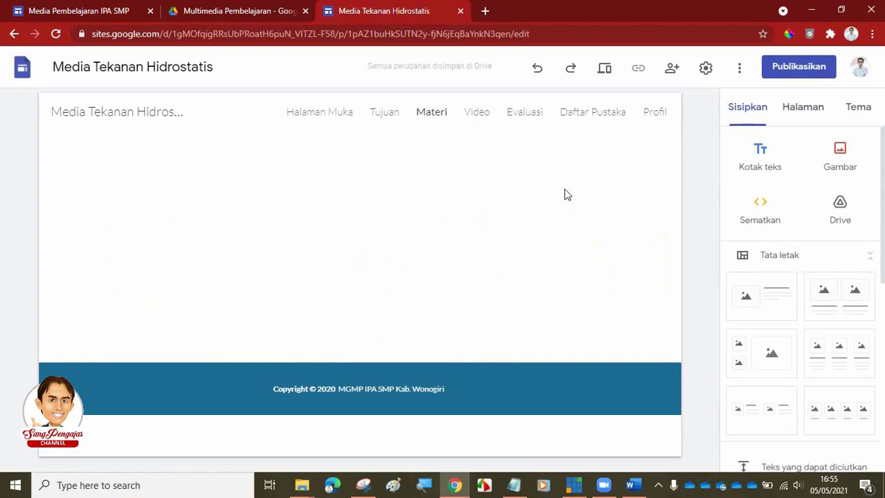
# Step: Insert a text box on the Materi page containing the heading "Materi" copied from the Bahan Media Tekanan Hidrostatis Word document
pyautogui.click(767, 158)
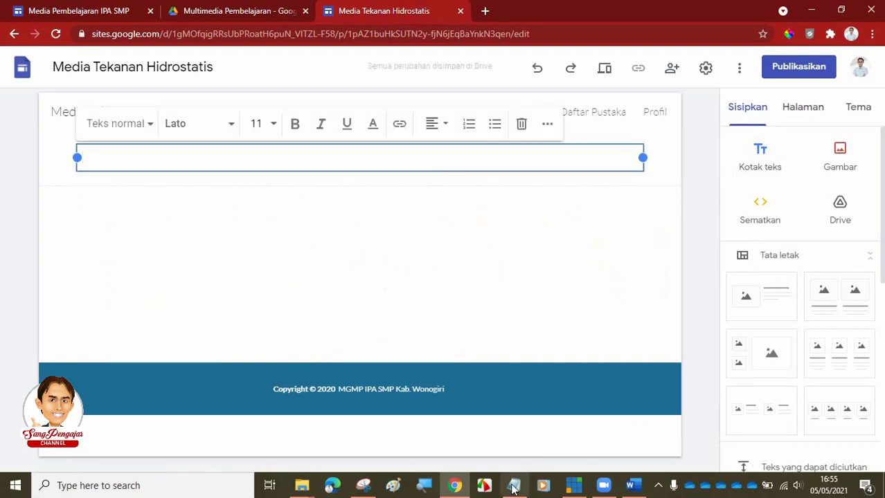
pyautogui.click(630, 486)
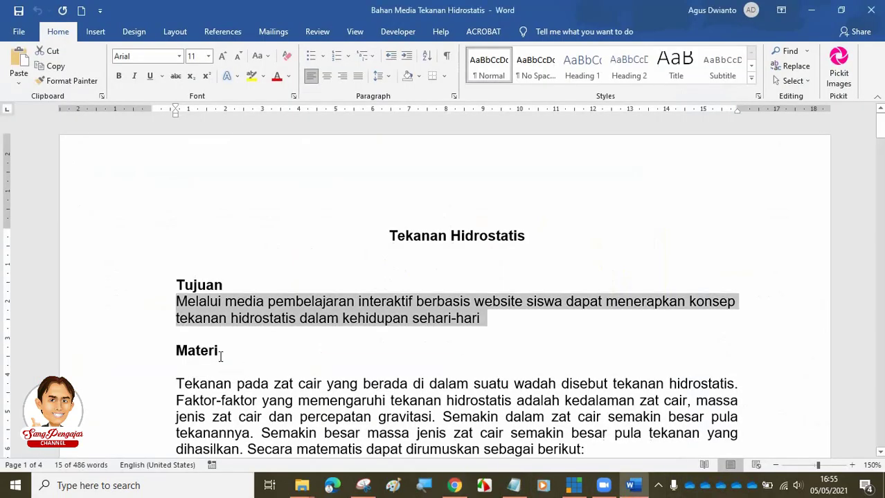
pyautogui.click(228, 353)
pyautogui.click(144, 360)
pyautogui.hotkey('ctrl', 'c')
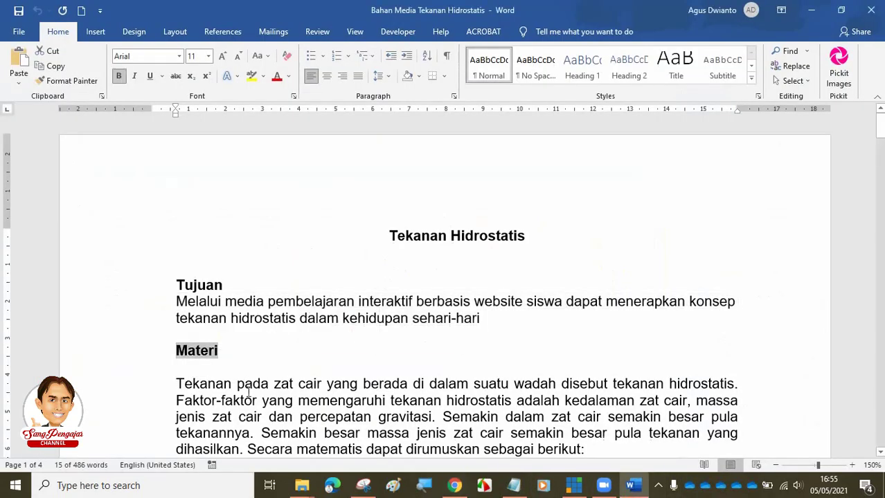
pyautogui.click(455, 486)
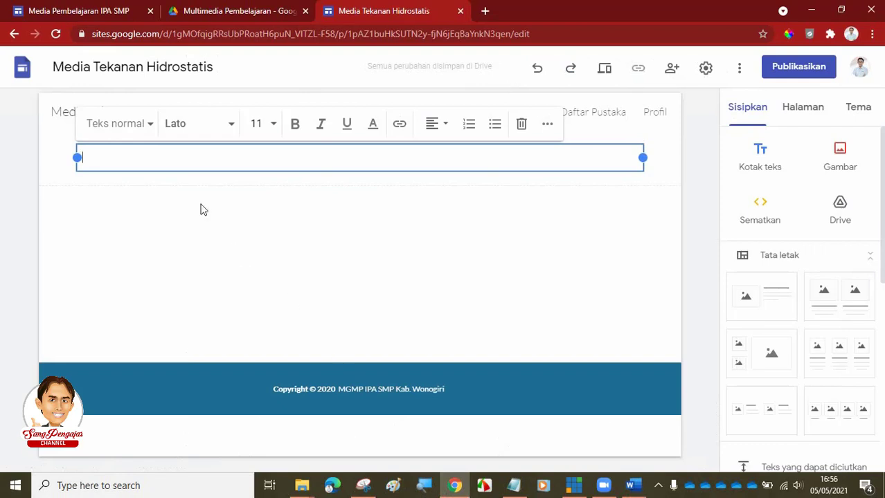
pyautogui.hotkey('ctrl', 'v')
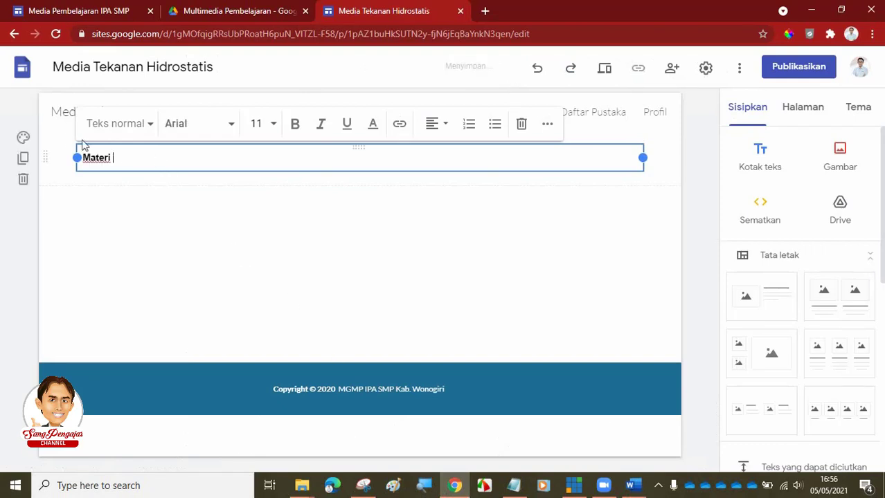
# Step: Apply the Penekanan 2 background to the heading section and colour the "Materi" text white (#ffffff)
pyautogui.click(24, 139)
pyautogui.click(24, 138)
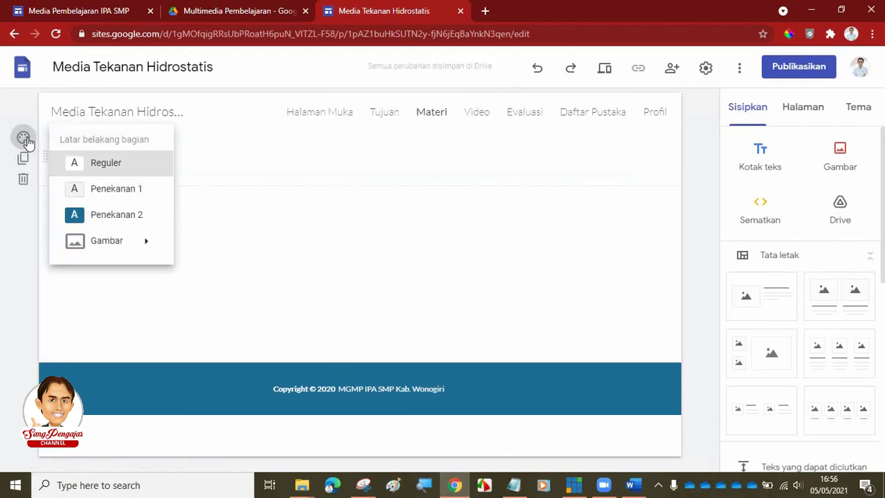
pyautogui.click(119, 213)
pyautogui.moveTo(117, 158); pyautogui.dragTo(71, 166)
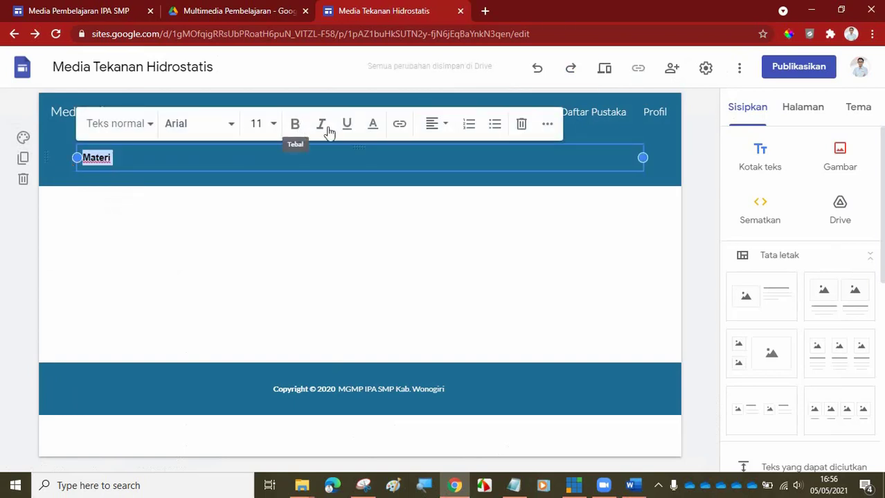
pyautogui.click(372, 129)
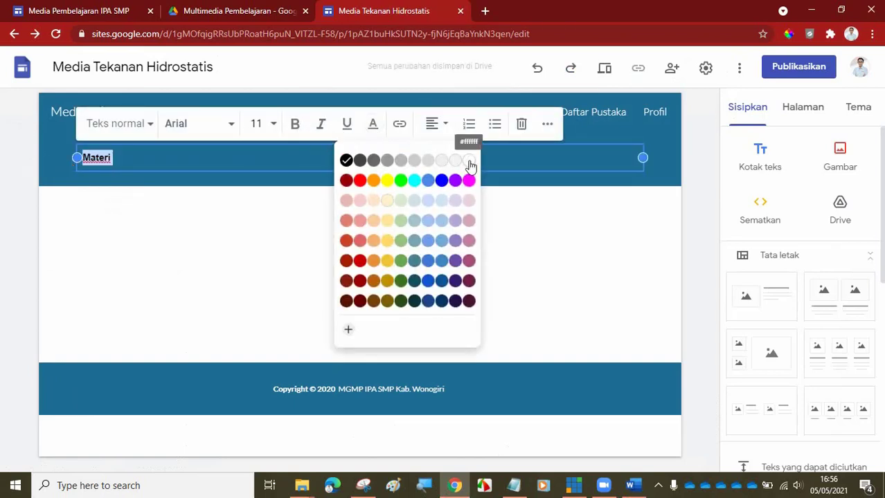
pyautogui.click(469, 166)
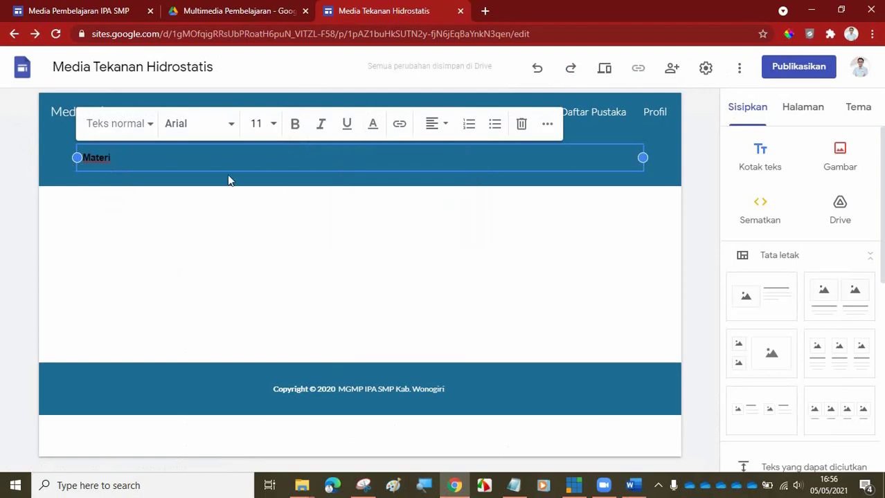
# Step: Rewrite the heading on the Materi page in capitals as "MATERI"
pyautogui.click(132, 158)
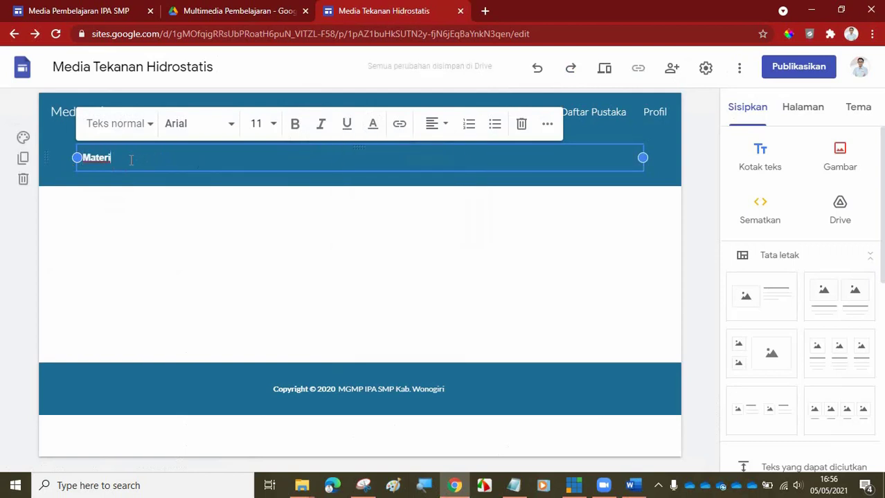
pyautogui.hotkey('shift', 'Home')
pyautogui.write('MATER')
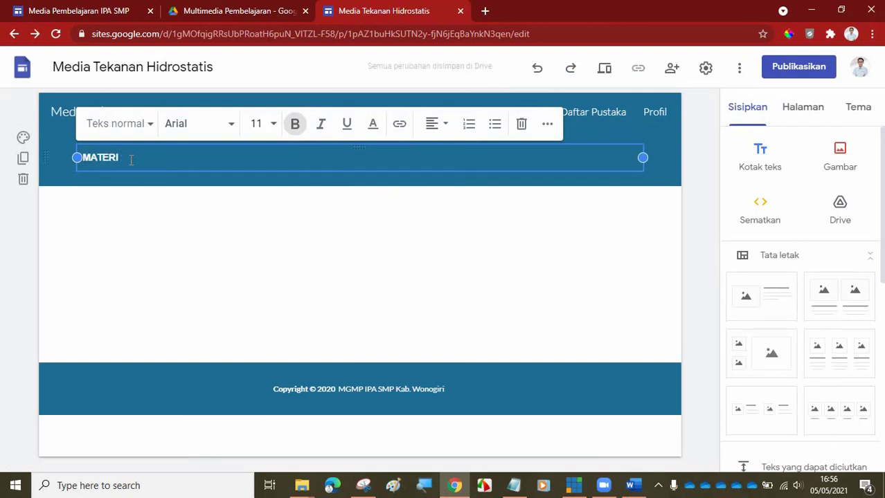
pyautogui.click(147, 230)
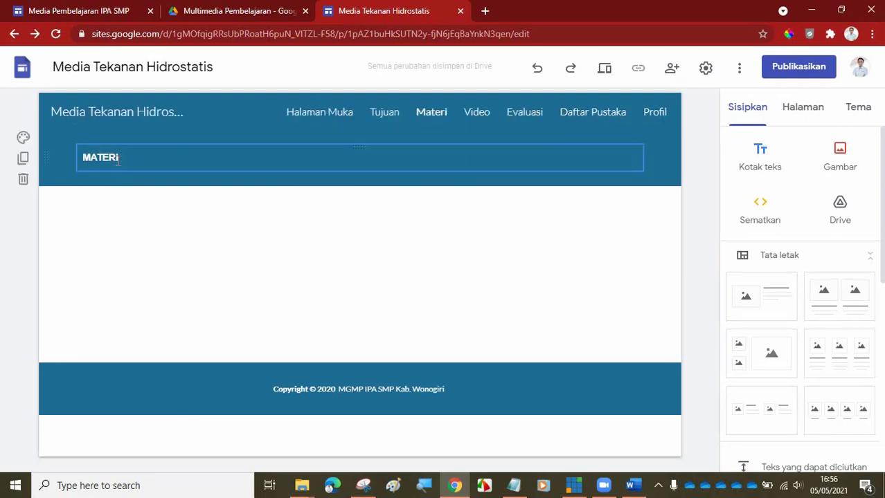
# Step: Insert a text box below the MATERI section containing the title "Tekanan Hidrostatis" copied from the Bahan Media Tekanan Hidrostatis Word document
pyautogui.click(760, 153)
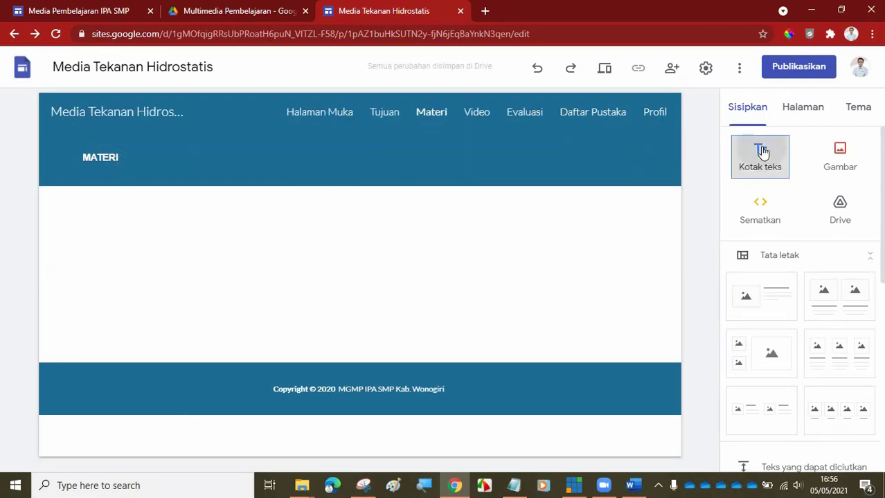
pyautogui.click(91, 14)
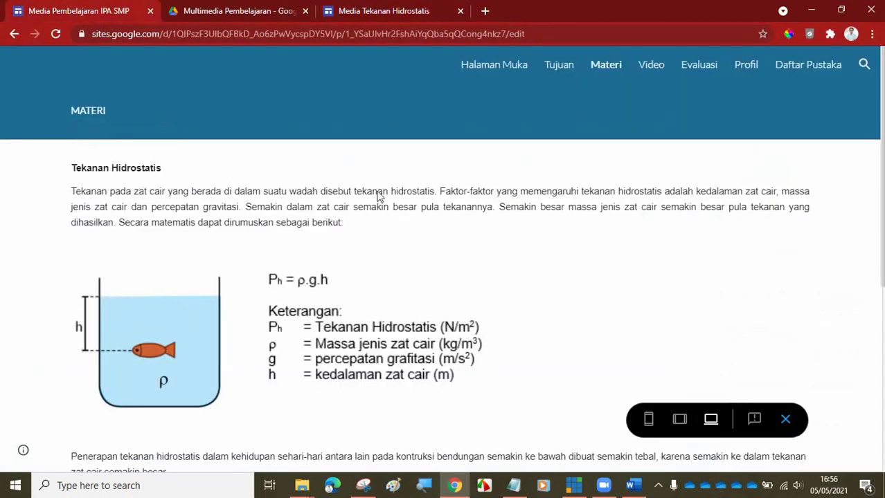
pyautogui.click(630, 486)
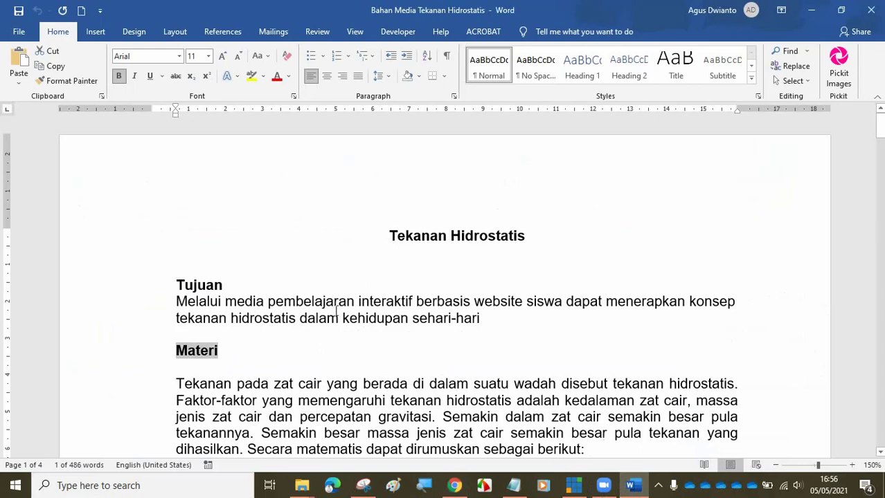
pyautogui.moveTo(389, 238); pyautogui.dragTo(524, 236)
pyautogui.hotkey('ctrl', 'c')
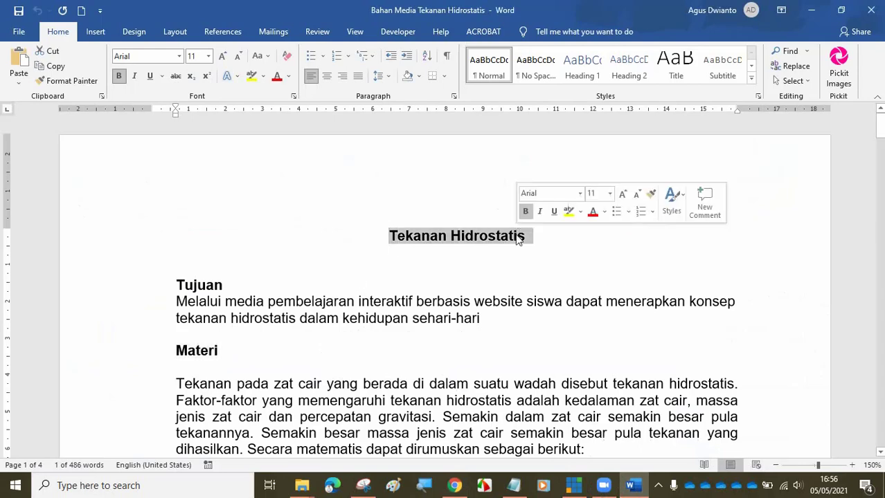
pyautogui.click(454, 485)
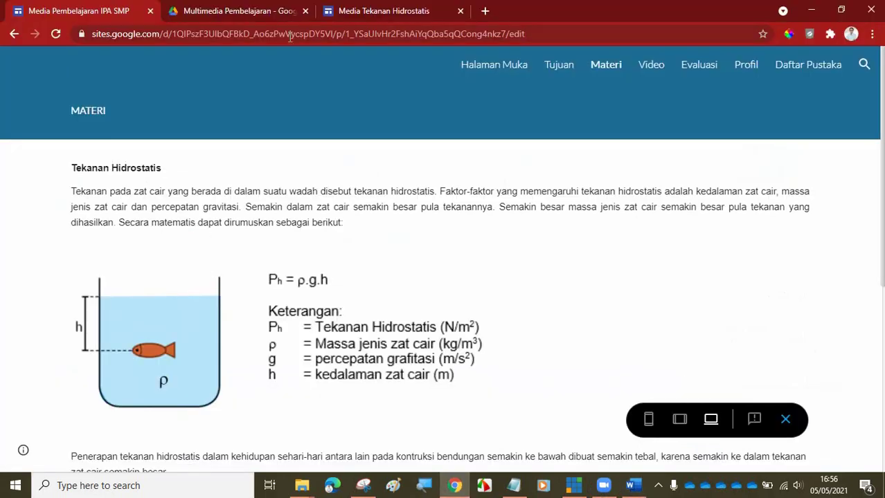
pyautogui.click(376, 16)
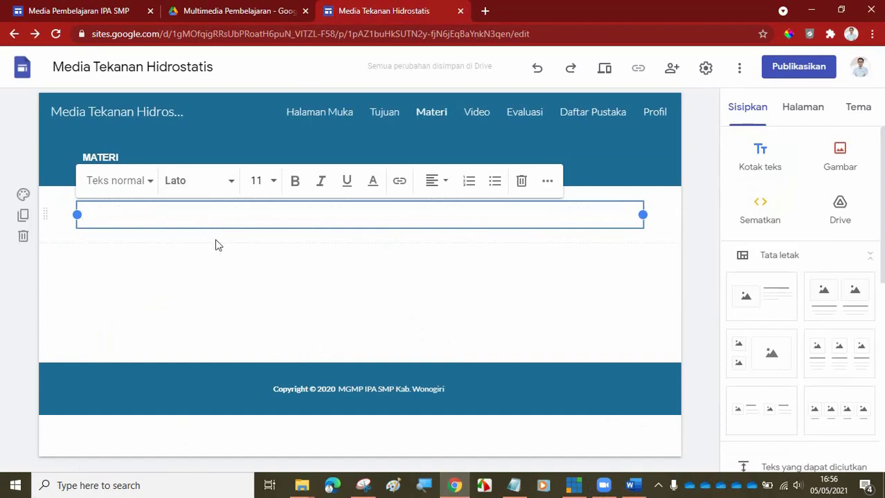
pyautogui.hotkey('ctrl', 'v')
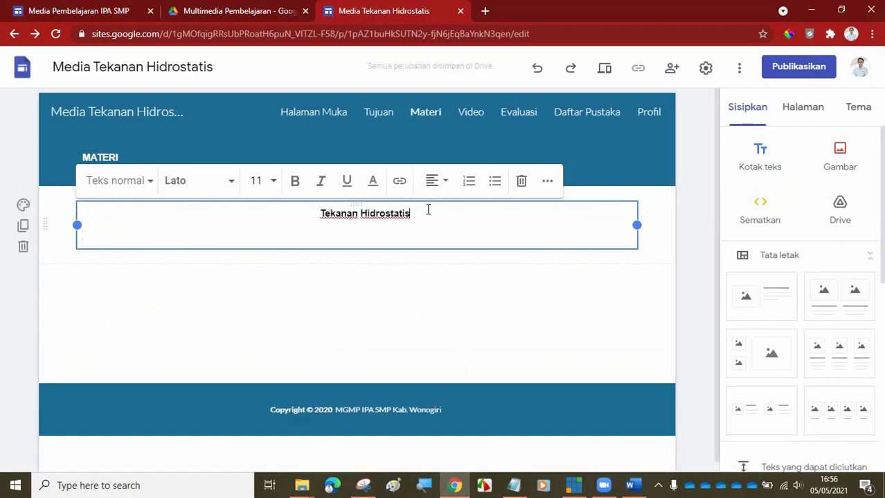
# Step: Remove the empty line below the "Tekanan Hidrostatis" subheading and align the subheading left
pyautogui.click(428, 210)
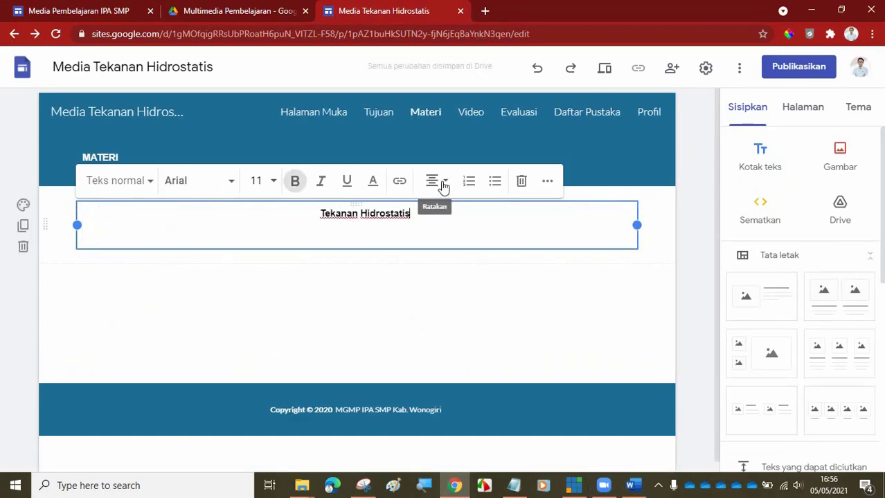
pyautogui.click(391, 238)
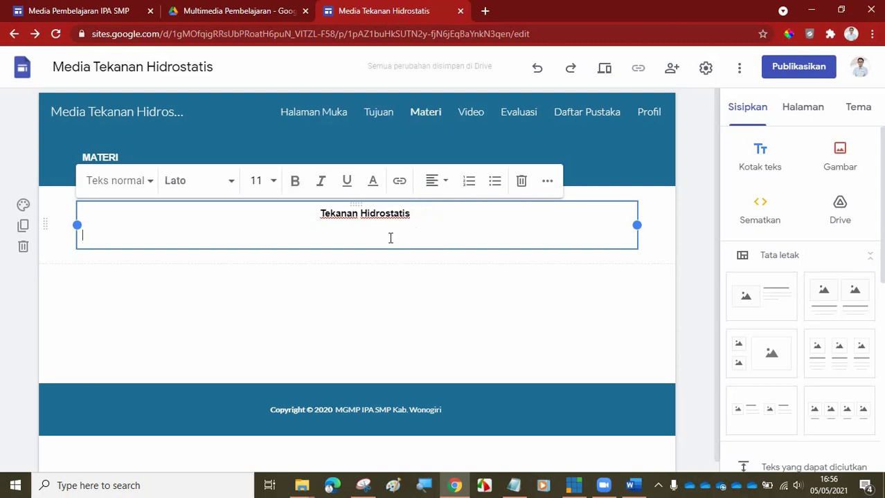
pyautogui.press('BackSpace')
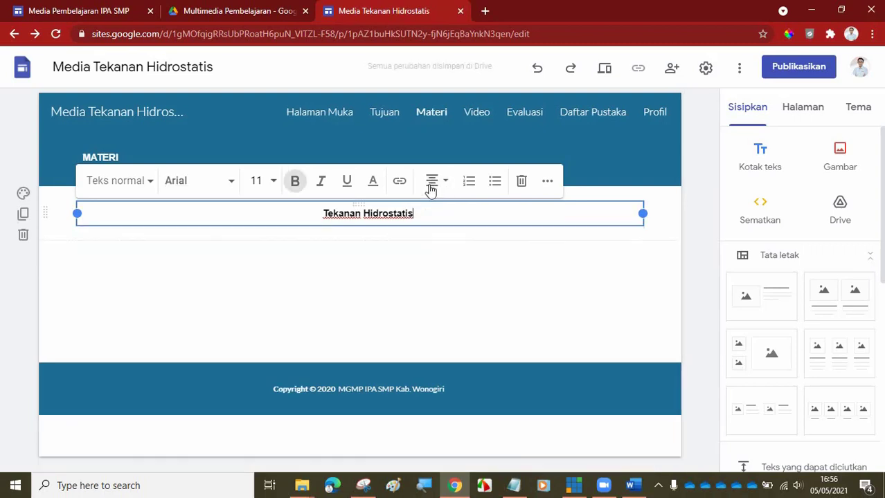
pyautogui.click(433, 181)
pyautogui.click(434, 188)
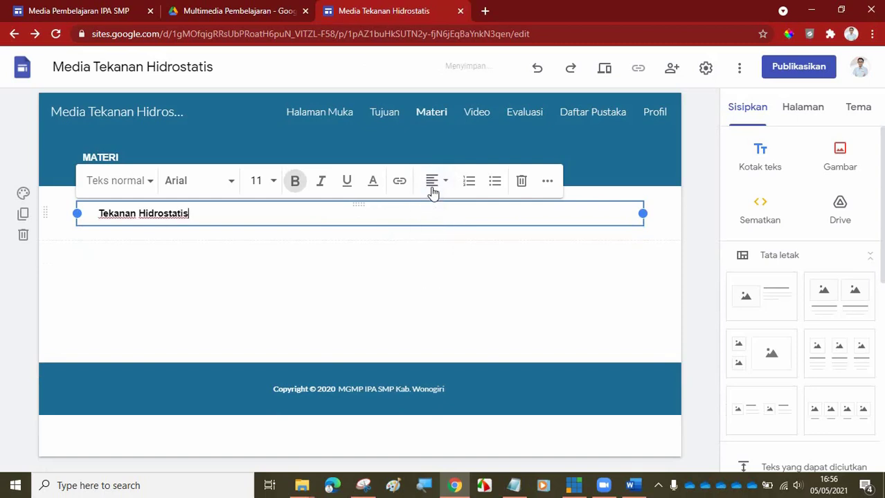
pyautogui.click(328, 276)
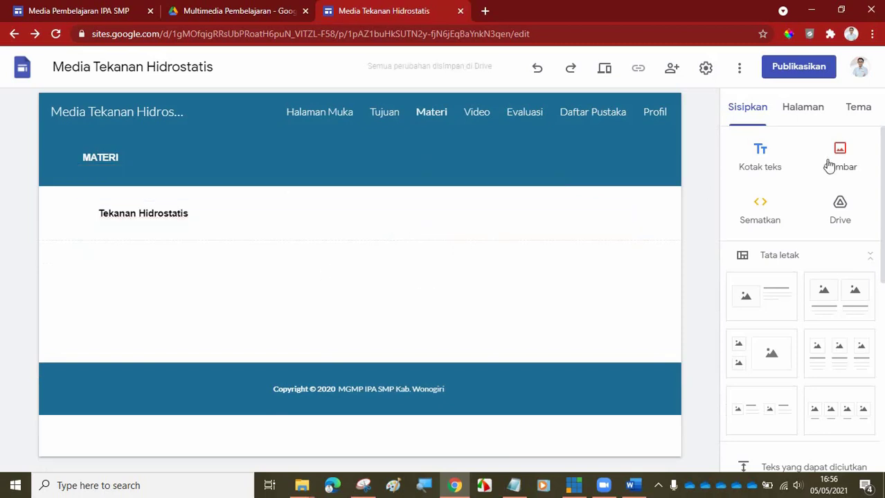
# Step: Insert an empty text box below the subheading and locate the explanatory paragraph in the reference site and the Word document
pyautogui.click(758, 162)
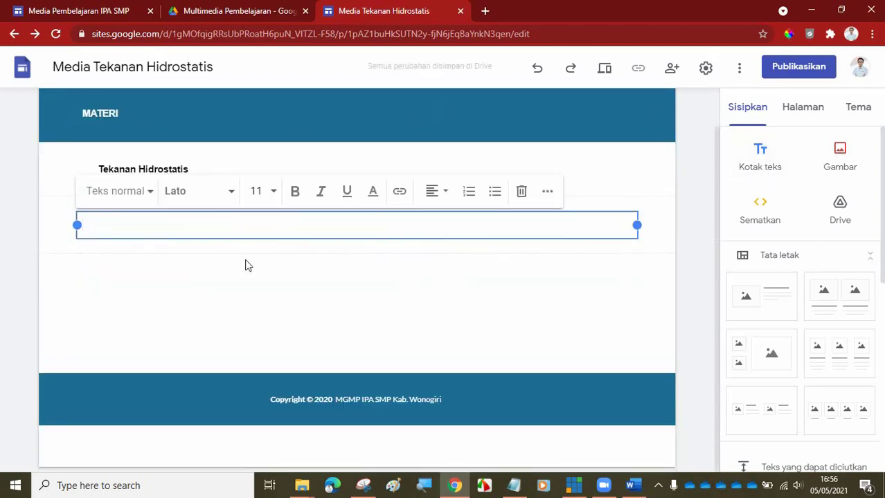
pyautogui.click(80, 11)
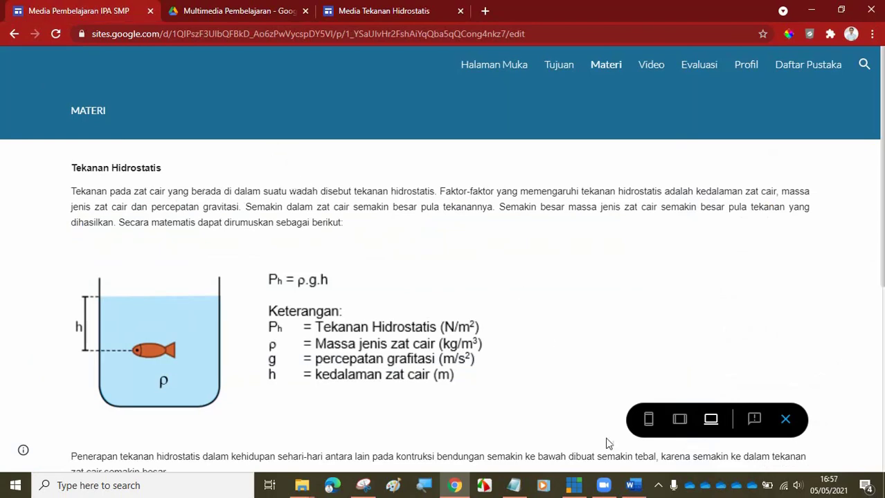
pyautogui.click(630, 485)
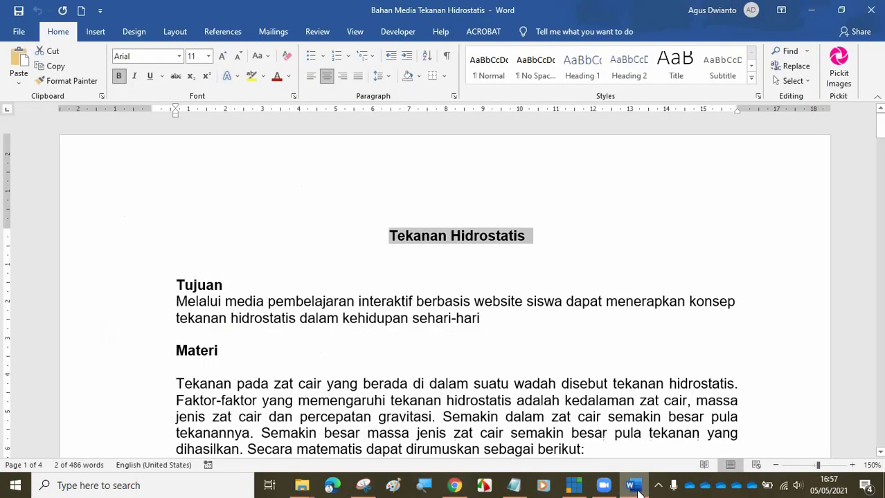
pyautogui.click(325, 313)
pyautogui.scroll(-3, 336, 317)
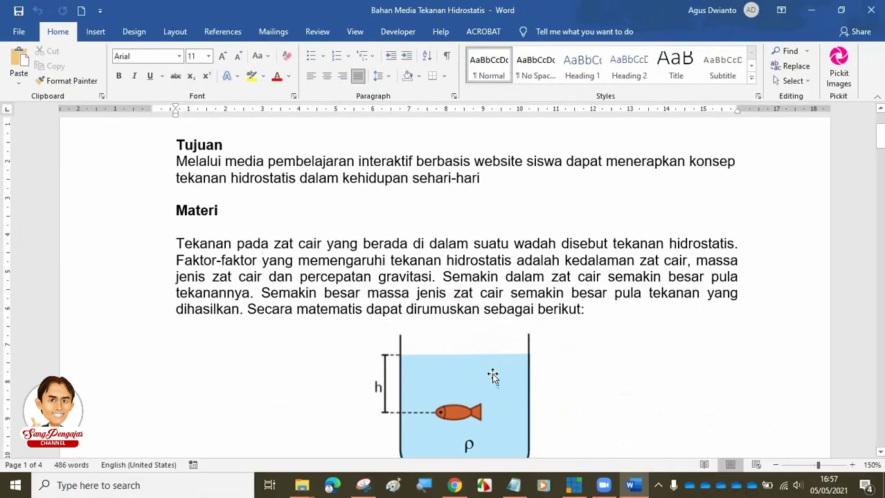
# Step: Return to the Media Tekanan Hidrostatis site and apply the Arial font to the "Tekanan Hidrostatis" subheading
pyautogui.click(455, 486)
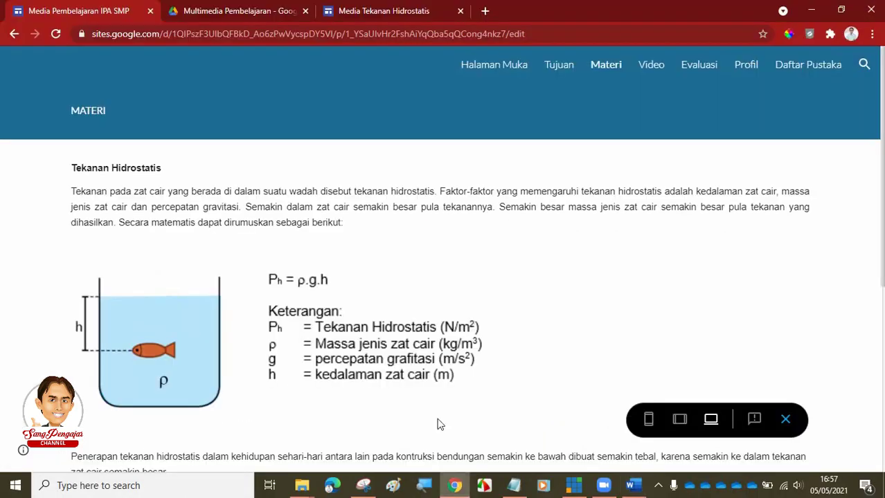
pyautogui.click(381, 5)
pyautogui.moveTo(190, 169); pyautogui.dragTo(96, 170)
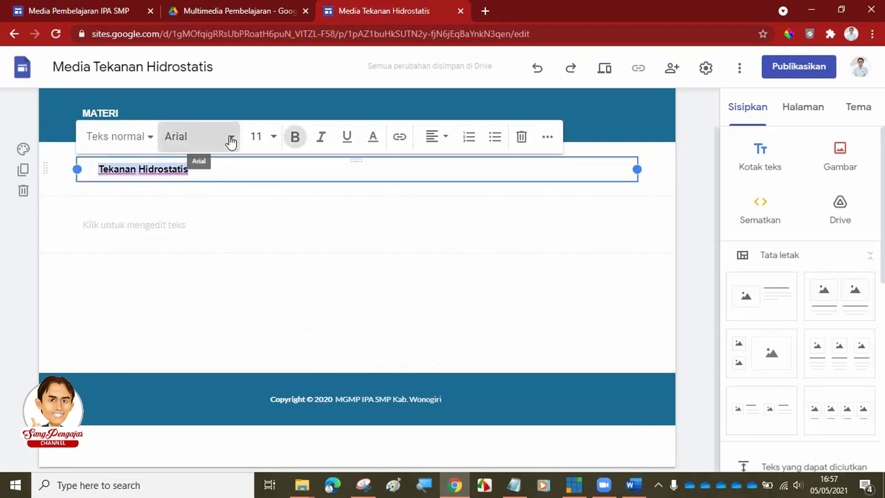
pyautogui.click(228, 140)
pyautogui.click(199, 197)
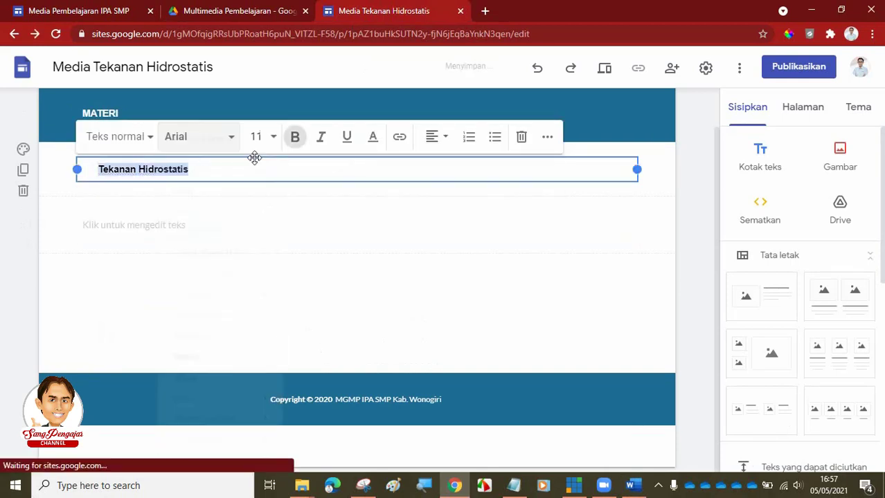
# Step: Fill the empty text box with the Materi paragraph from the Word document, from "Tekanan pada zat cair" to "sebagai berikut:"
pyautogui.click(224, 222)
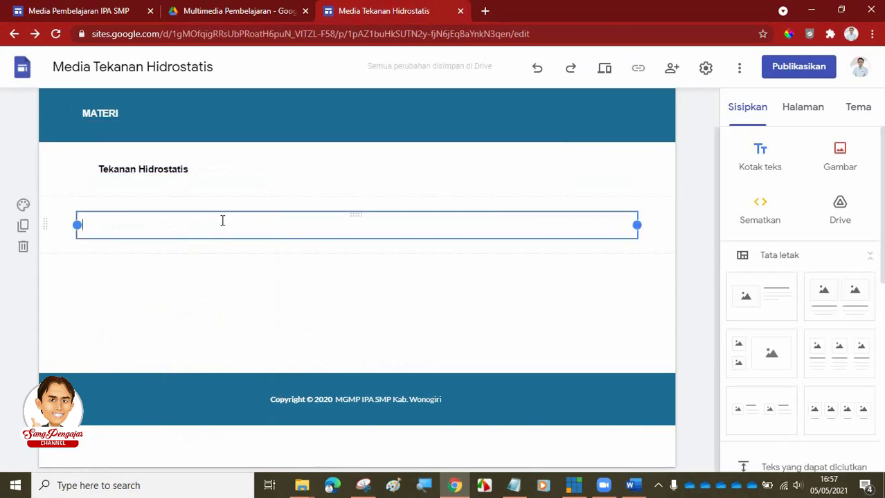
pyautogui.click(633, 486)
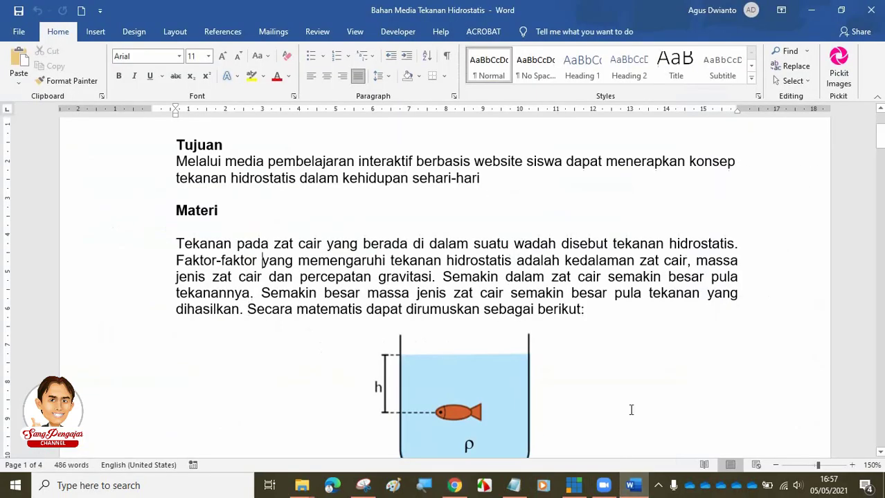
pyautogui.moveTo(179, 243); pyautogui.dragTo(595, 304)
pyautogui.hotkey('ctrl', 'c')
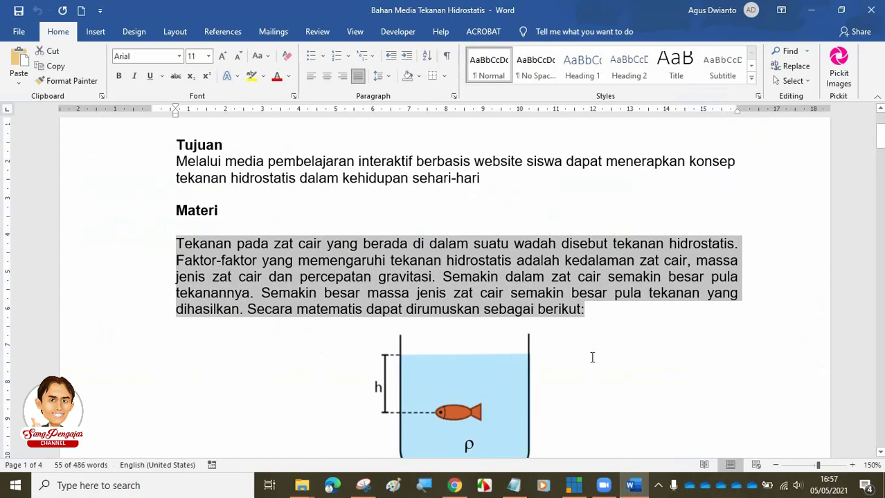
pyautogui.click(455, 487)
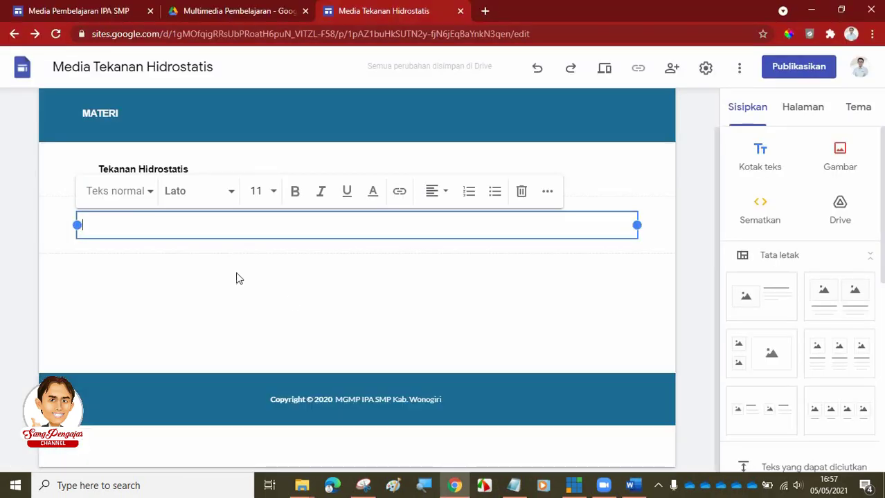
pyautogui.rightClick(222, 229)
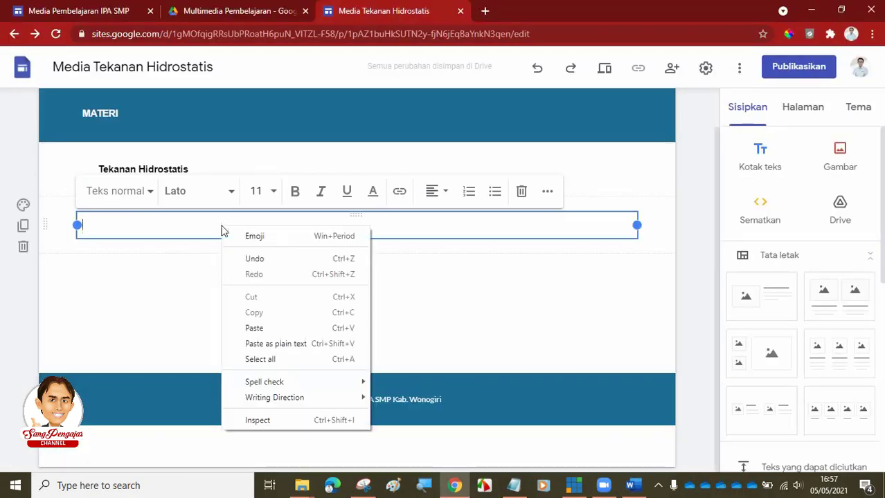
pyautogui.click(265, 329)
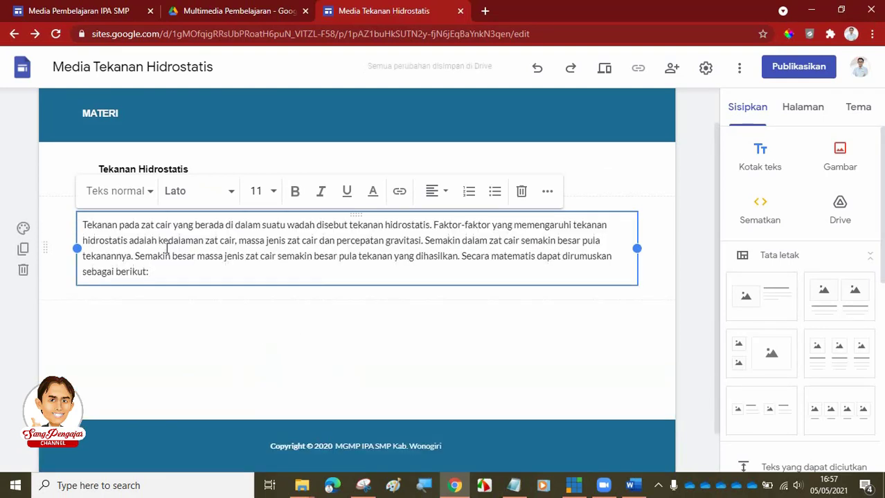
# Step: Set the font of the whole explanatory paragraph to Arial
pyautogui.moveTo(165, 271); pyautogui.dragTo(80, 223)
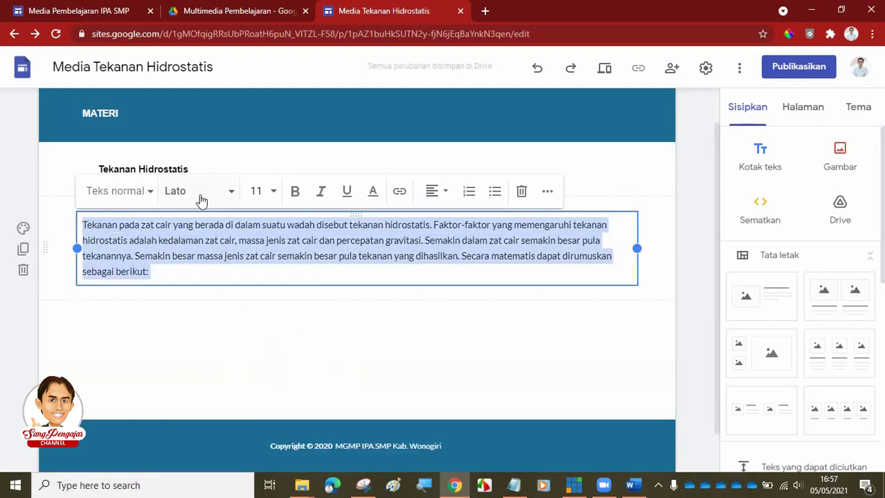
pyautogui.click(230, 192)
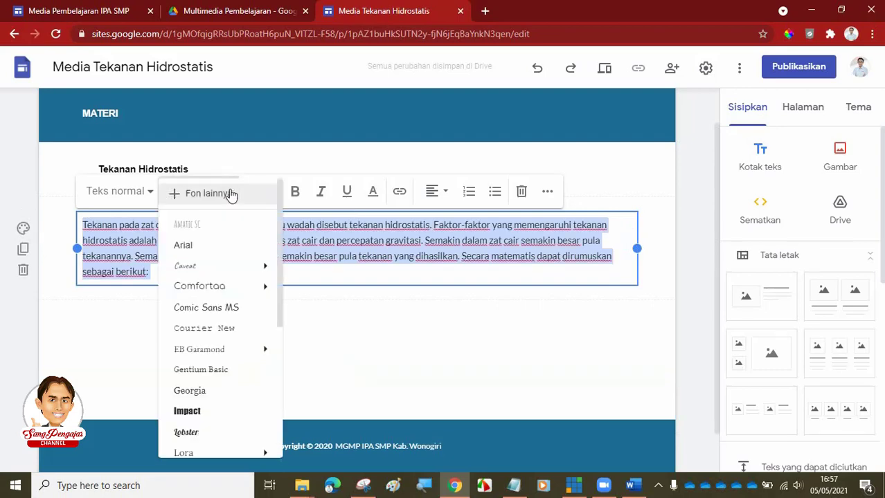
pyautogui.click(193, 247)
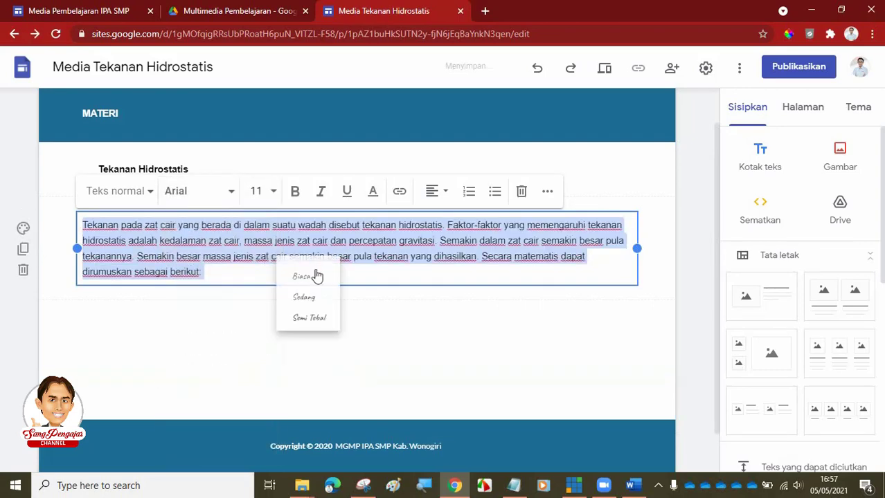
pyautogui.click(354, 320)
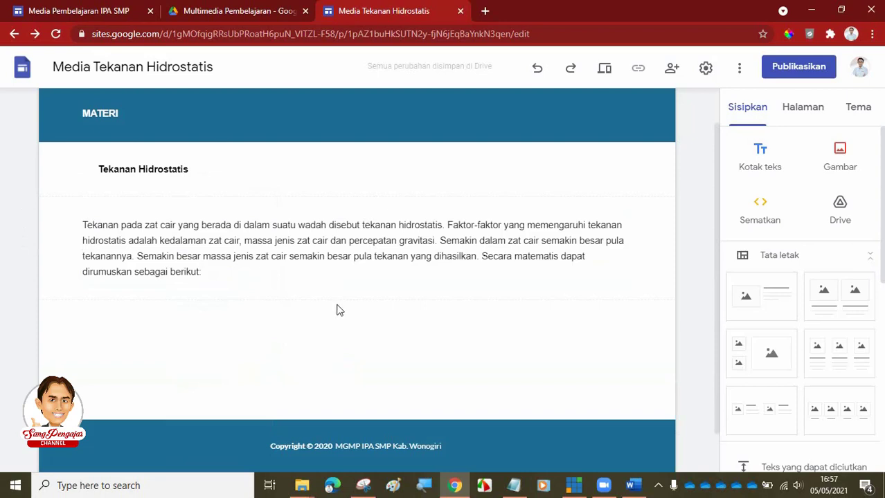
# Step: Upload the image "Tekanan Hidrostatis ikan" from the Gambar Materi folder in Paket 4 onto the Materi page
pyautogui.click(844, 159)
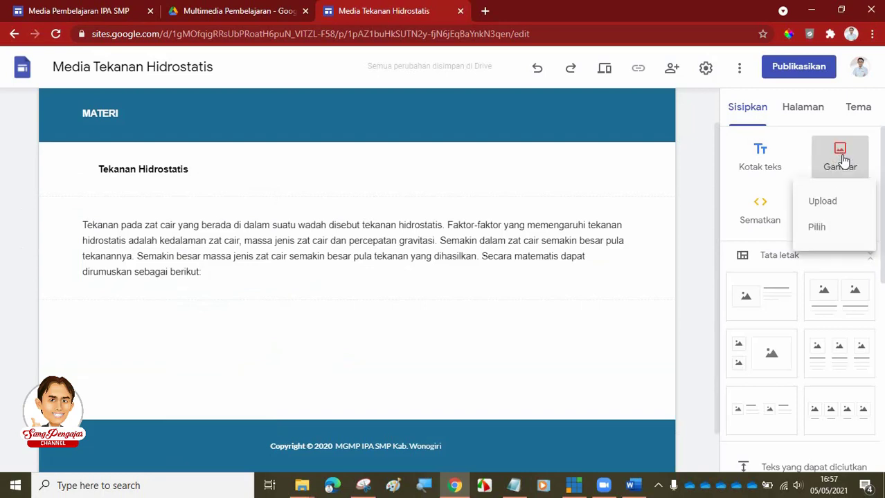
pyautogui.click(828, 205)
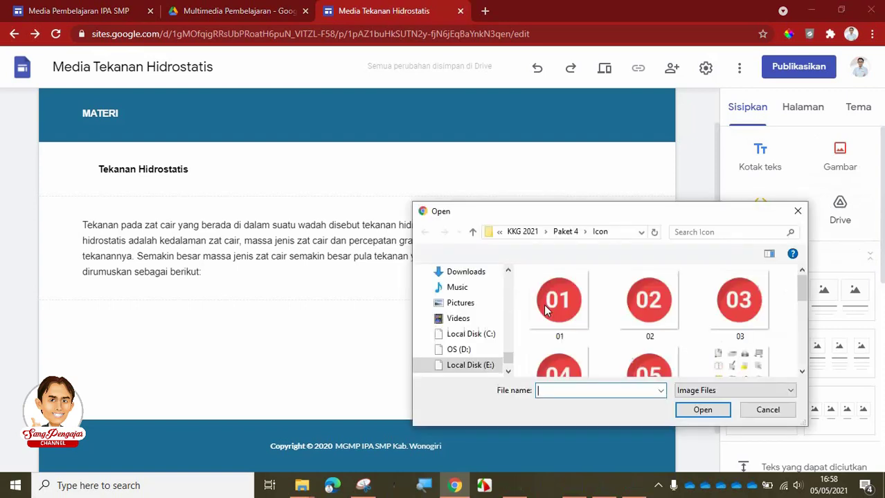
pyautogui.click(571, 235)
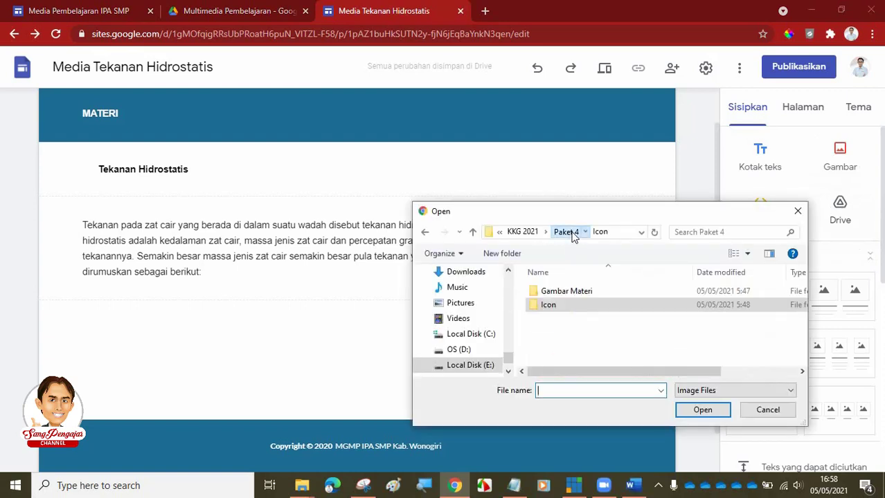
pyautogui.doubleClick(578, 293)
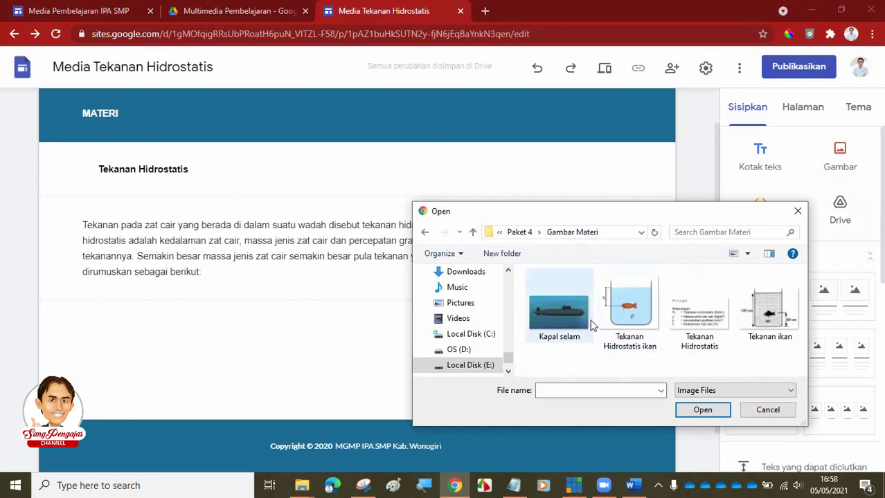
pyautogui.click(633, 313)
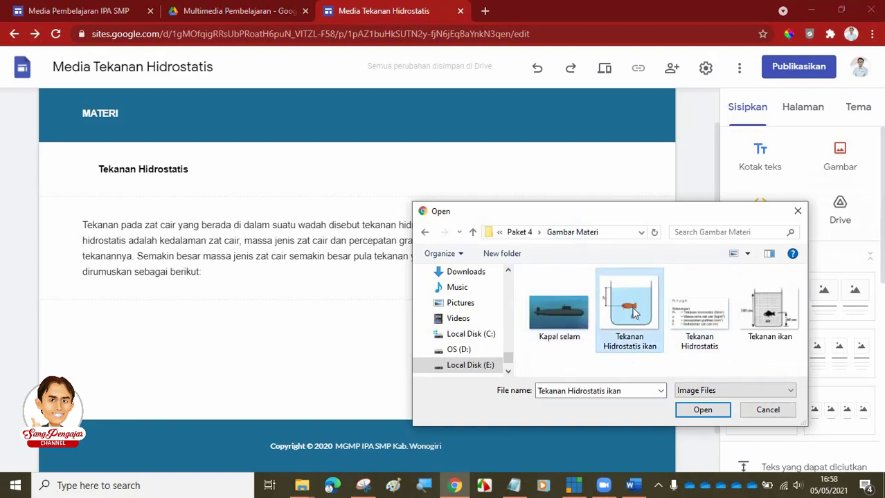
pyautogui.click(702, 410)
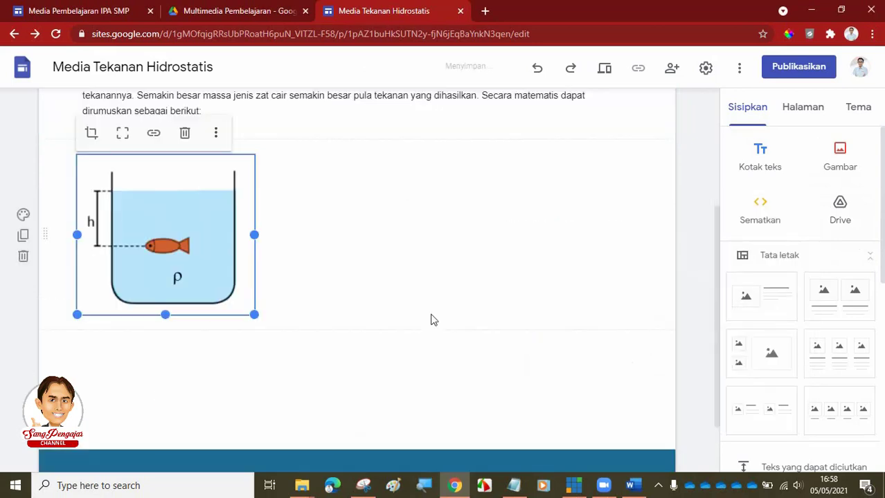
# Step: Shrink the fish tank image below the explanatory paragraph on the Materi page, keeping it aligned with the page's left margin
pyautogui.scroll(2, 441, 269)
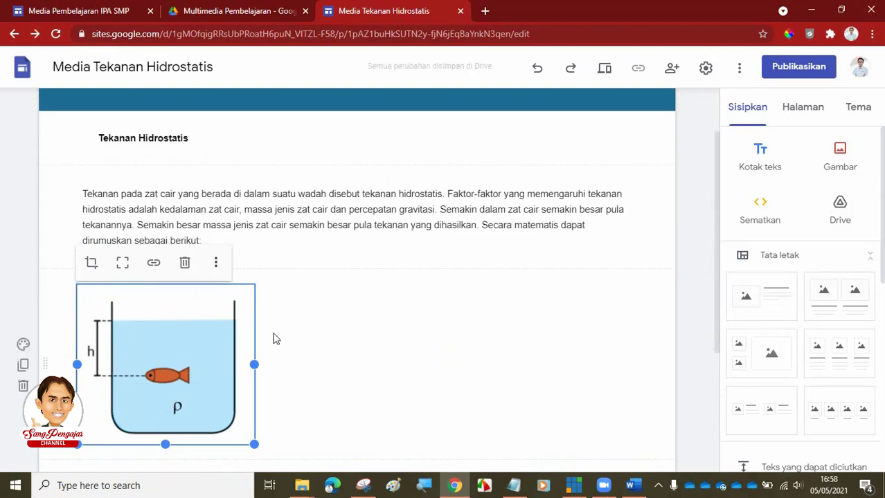
pyautogui.scroll(-2, 299, 362)
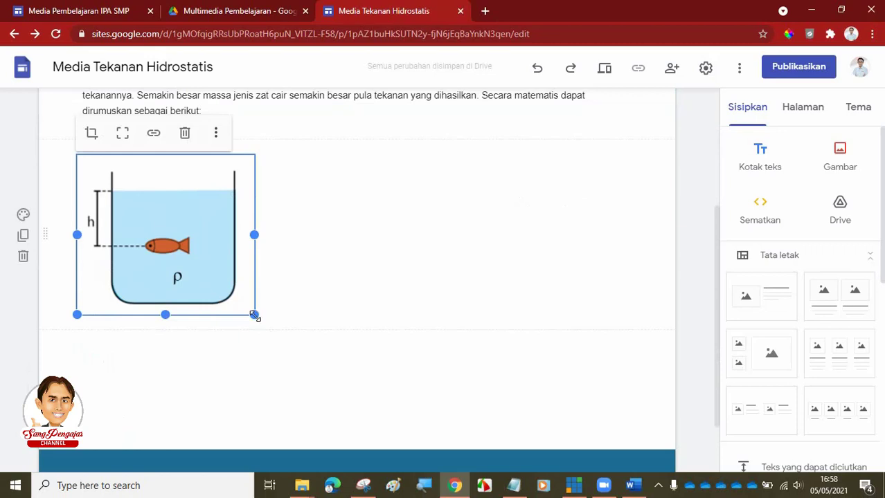
pyautogui.moveTo(255, 315); pyautogui.dragTo(385, 290)
pyautogui.scroll(2, 385, 288)
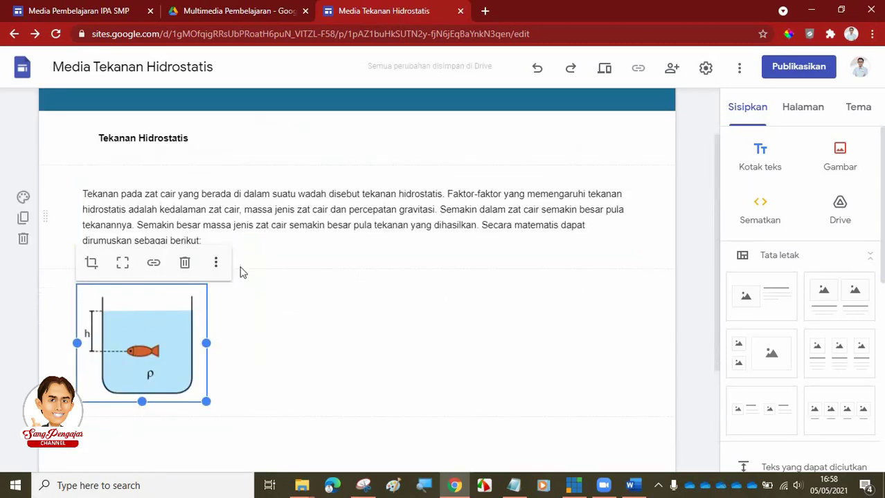
# Step: Check the formula block on the finished site's Materi page, and go to the same formula and Keterangan list in the Word document
pyautogui.click(95, 10)
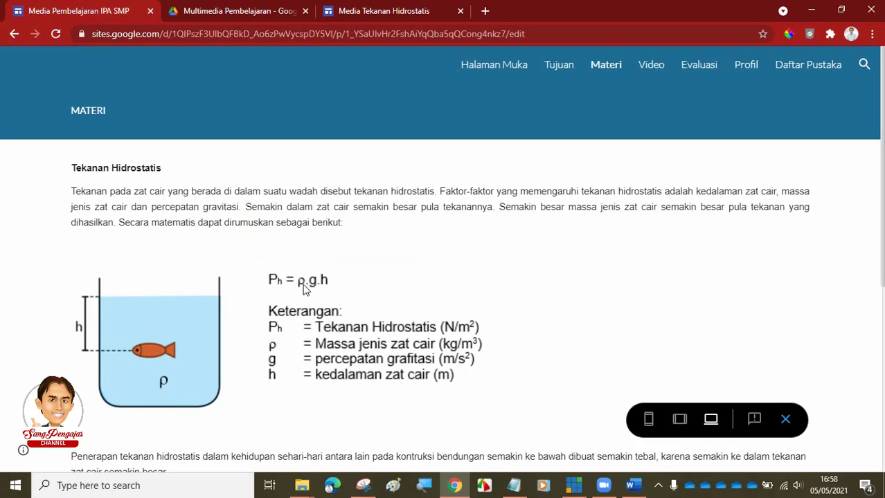
pyautogui.click(631, 485)
pyautogui.scroll(-5, 537, 354)
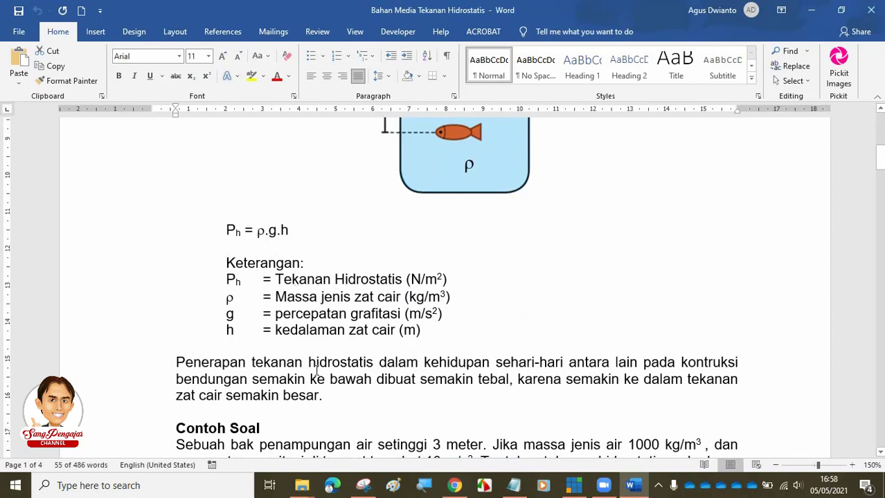
pyautogui.click(318, 372)
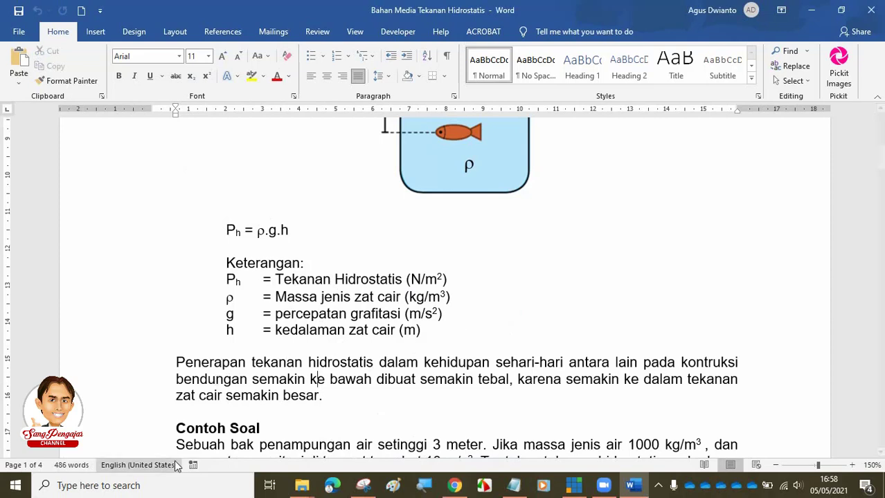
# Step: Find and launch the Snipping Tool, and move its window clear of the formula text in Word
pyautogui.click(119, 487)
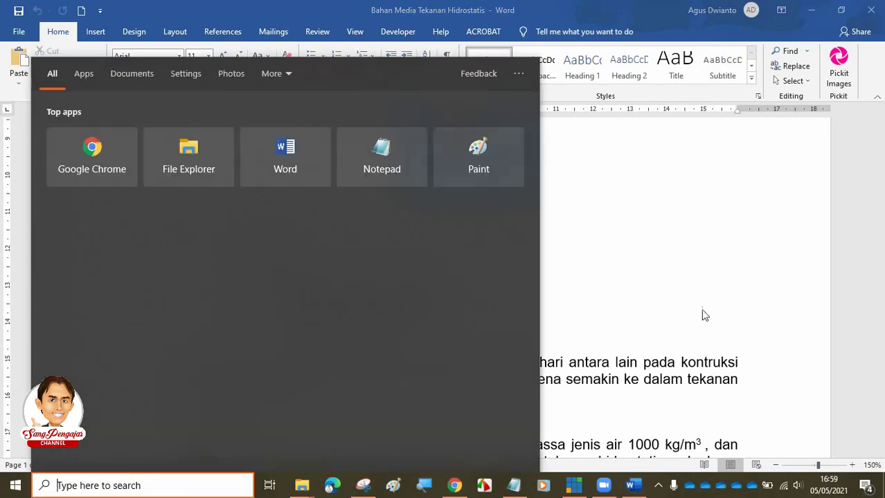
pyautogui.click(702, 316)
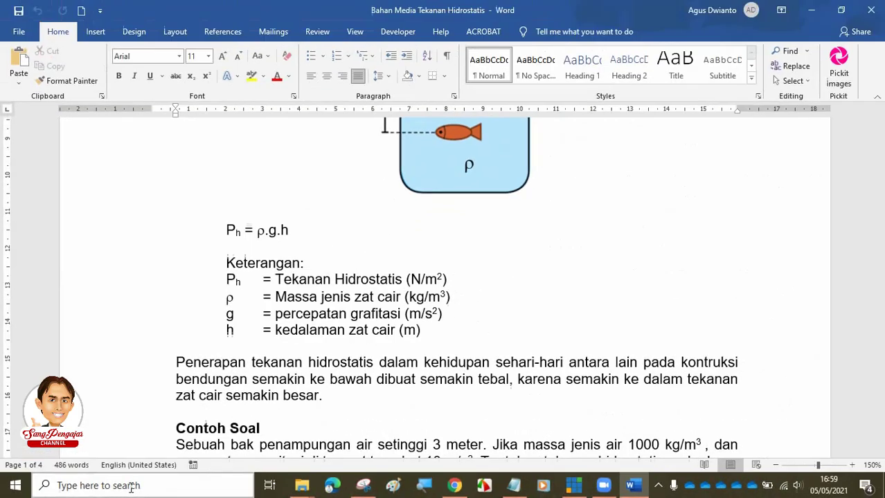
pyautogui.click(262, 478)
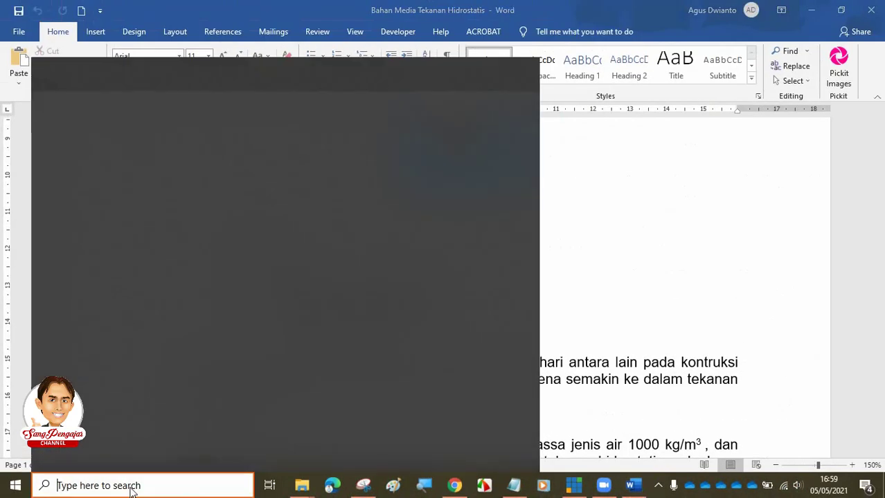
pyautogui.write('sNIP')
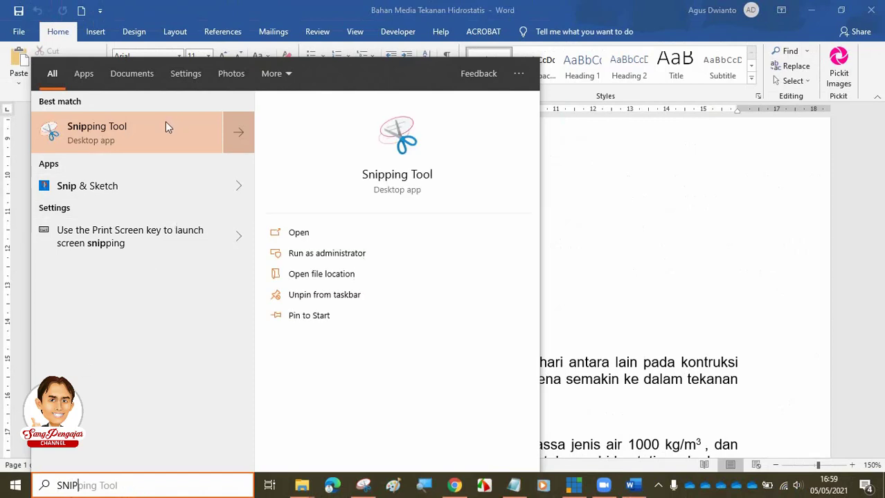
pyautogui.click(298, 233)
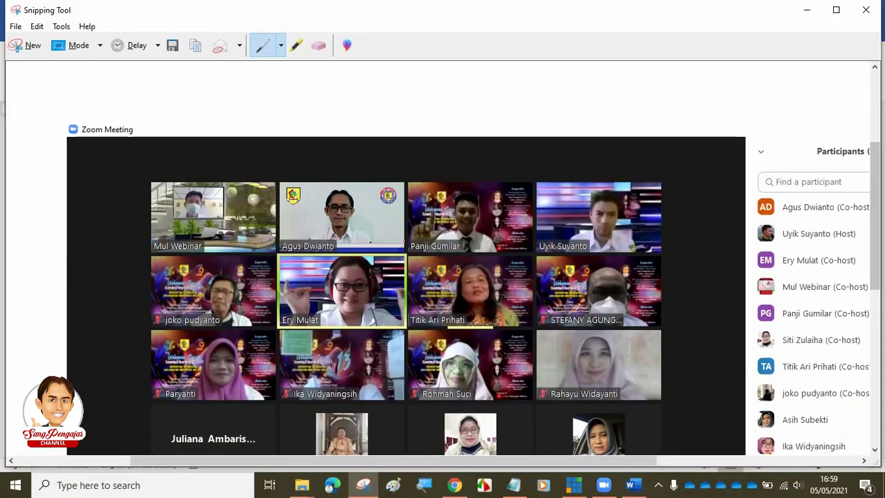
pyautogui.moveTo(284, 10); pyautogui.dragTo(718, 86)
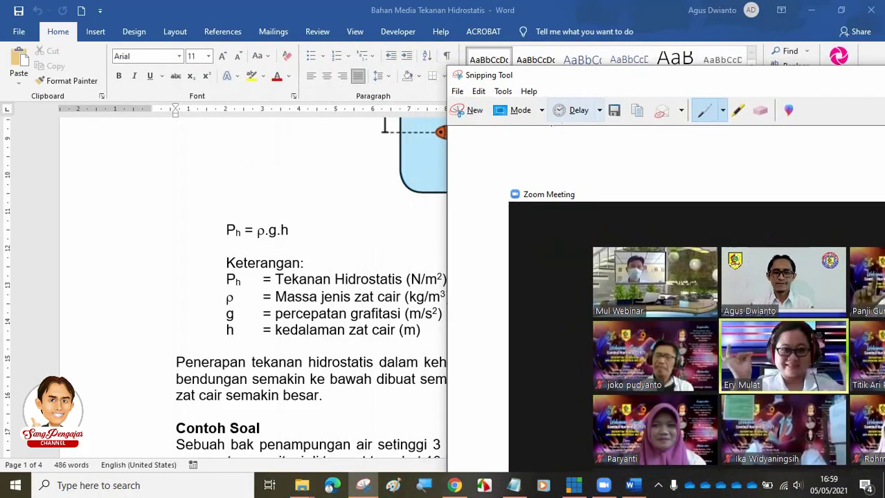
# Step: Capture the Ph = ρ.g.h formula with its Keterangan list as a new snip and save it as a PNG named RUMUS
pyautogui.click(462, 111)
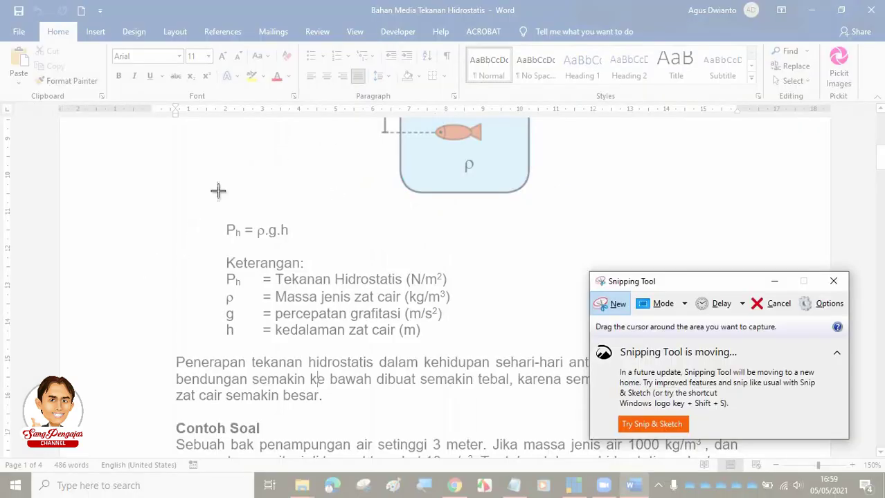
pyautogui.moveTo(216, 211); pyautogui.dragTo(468, 344)
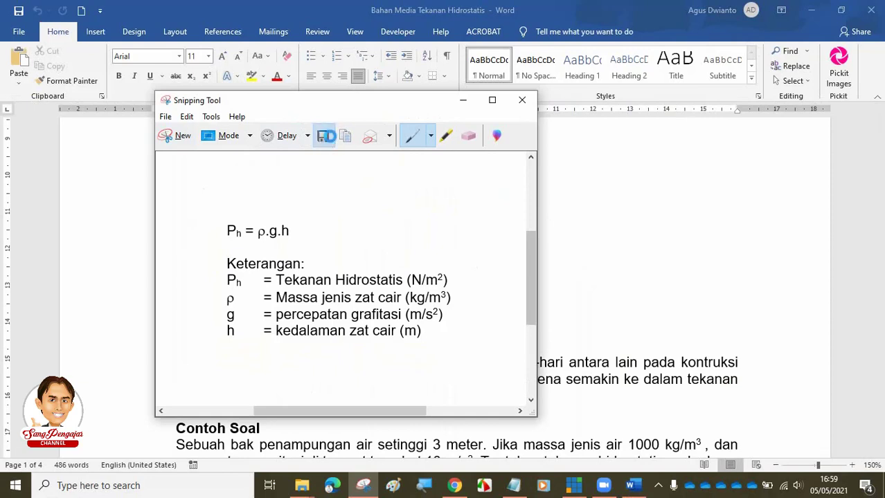
pyautogui.click(324, 138)
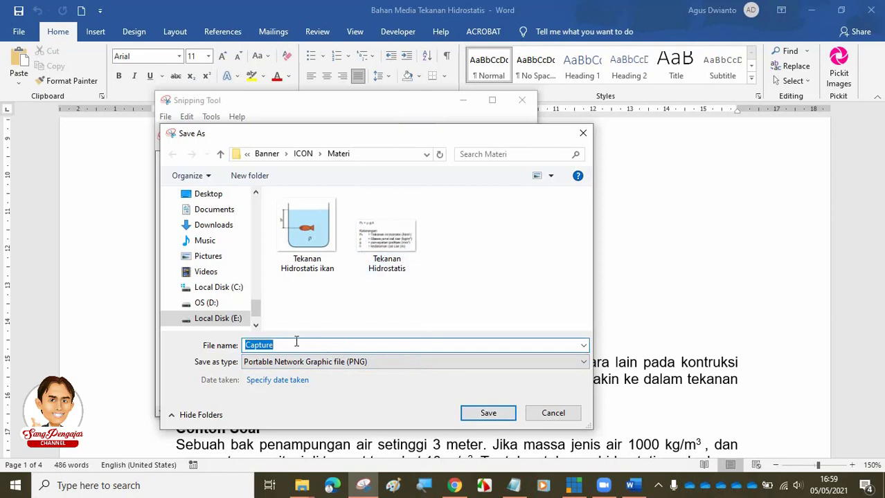
pyautogui.write('rUM')
pyautogui.write('UMUS')
pyautogui.click(481, 413)
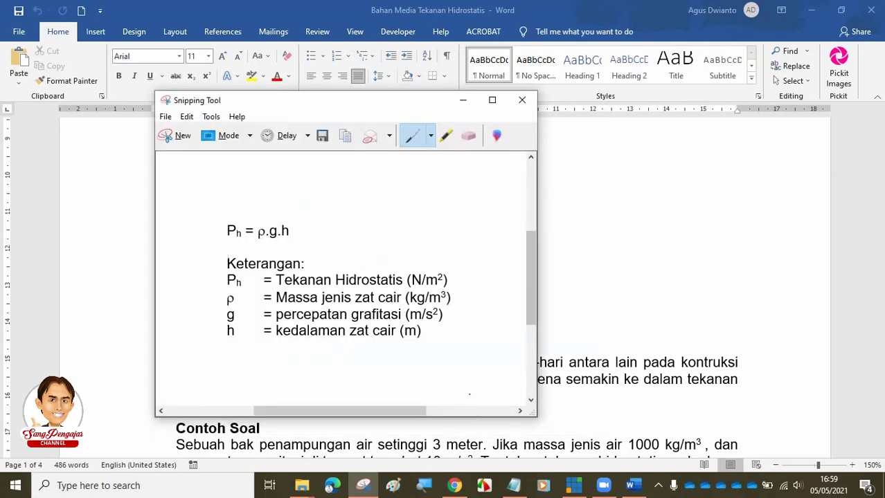
pyautogui.click(463, 100)
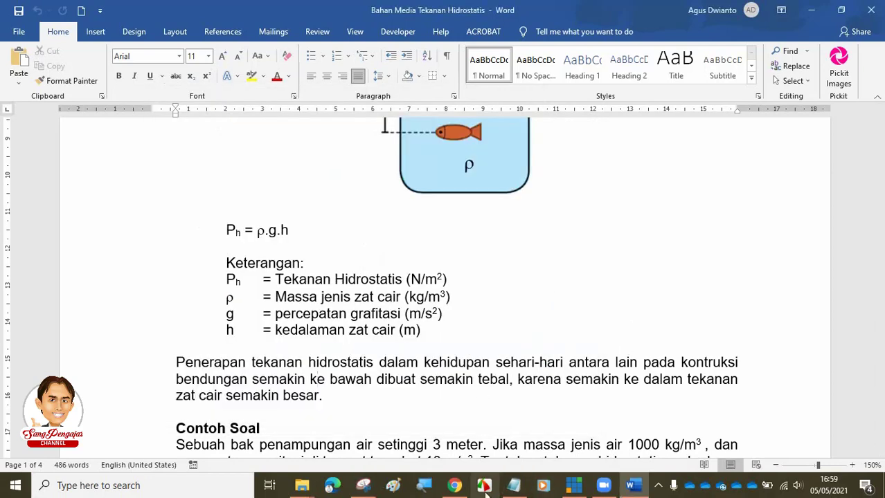
# Step: Return to the Media Tekanan Hidrostatis site in Chrome and start uploading an image from the computer to the Materi page
pyautogui.click(462, 488)
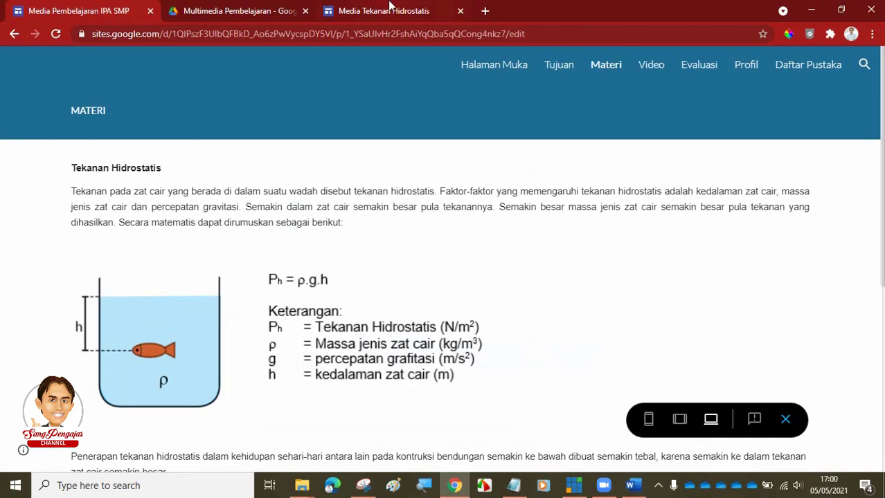
pyautogui.click(388, 8)
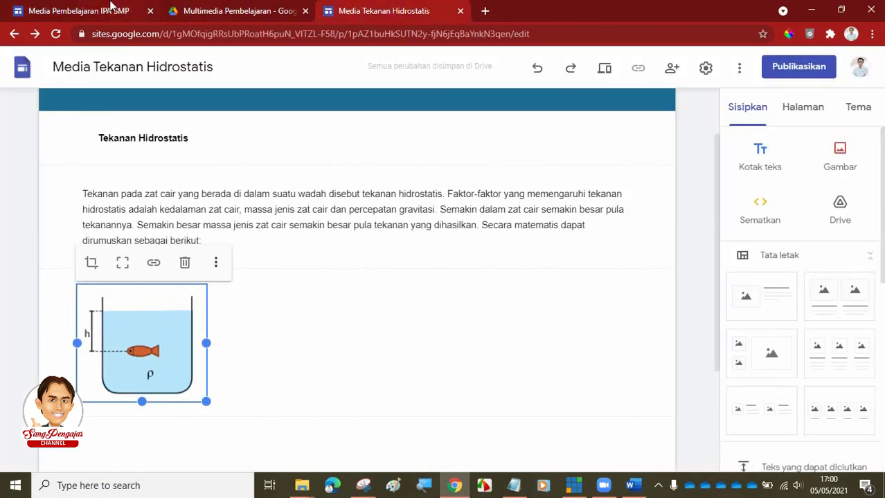
pyautogui.click(111, 8)
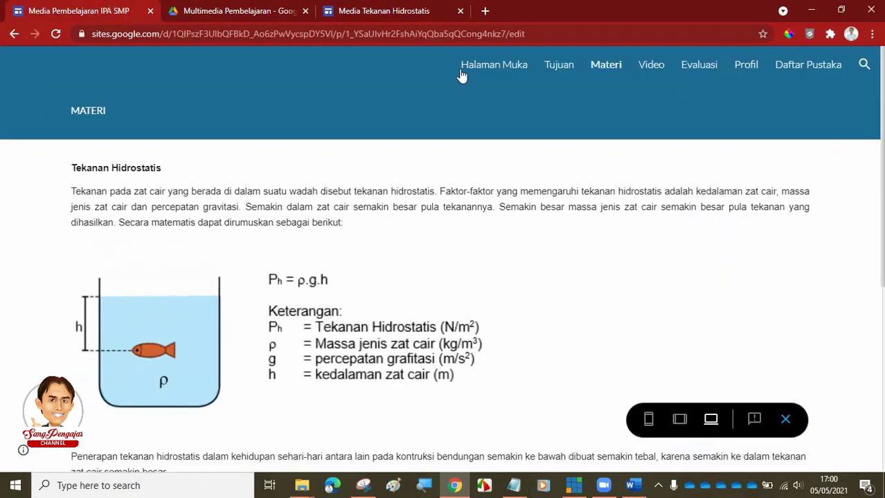
pyautogui.click(397, 10)
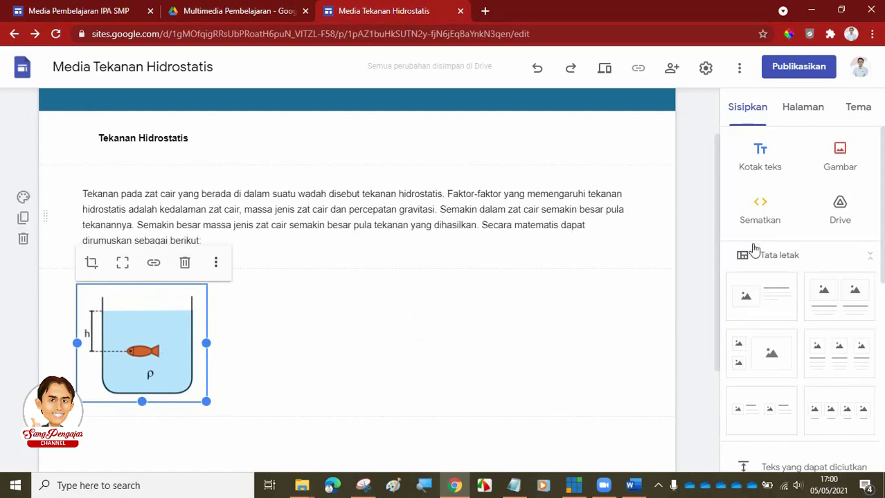
pyautogui.click(840, 159)
pyautogui.click(833, 203)
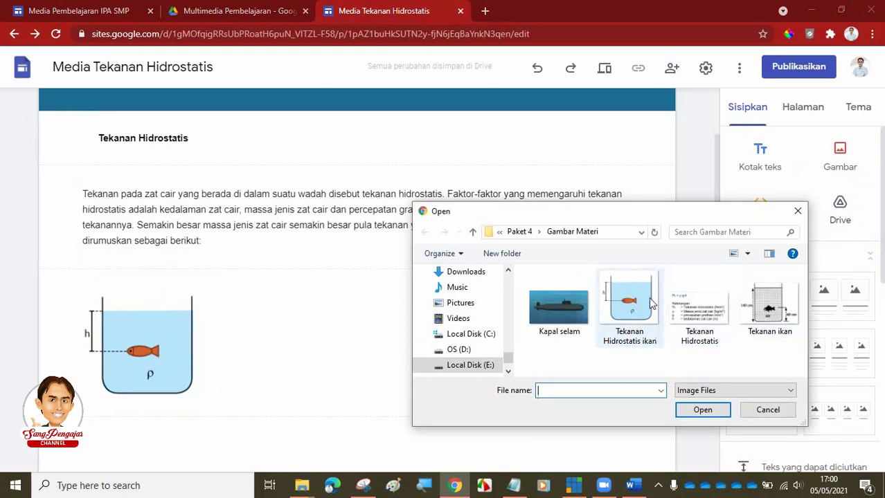
pyautogui.click(526, 232)
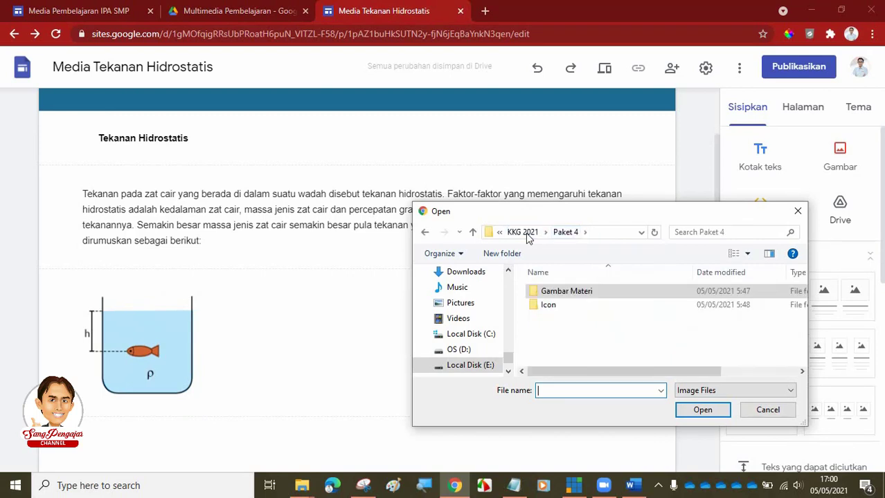
pyautogui.doubleClick(562, 306)
pyautogui.scroll(-5, 731, 324)
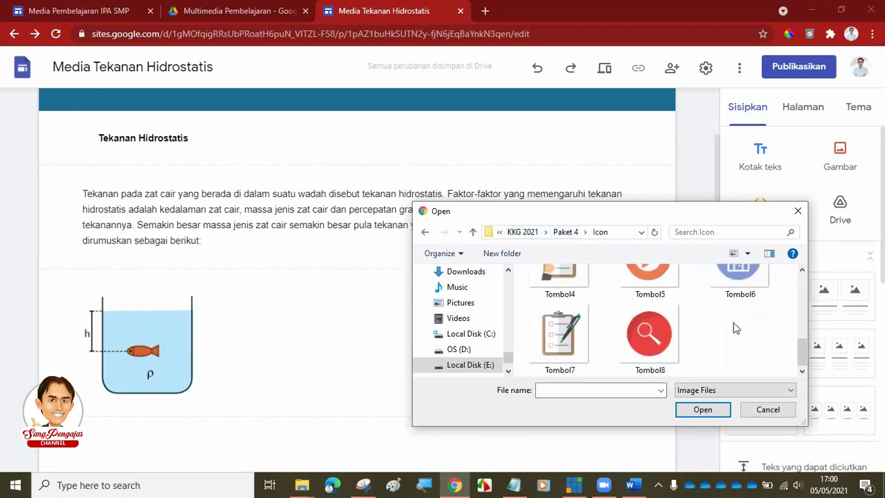
pyautogui.scroll(5, 731, 322)
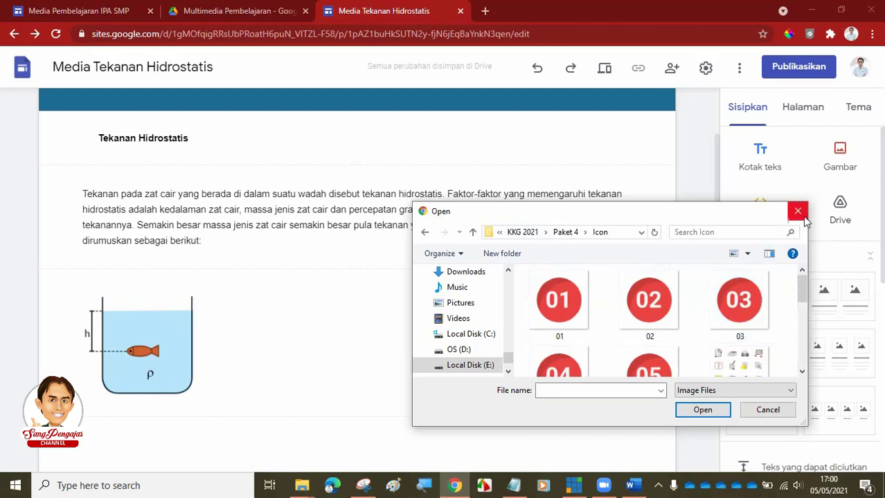
pyautogui.click(565, 232)
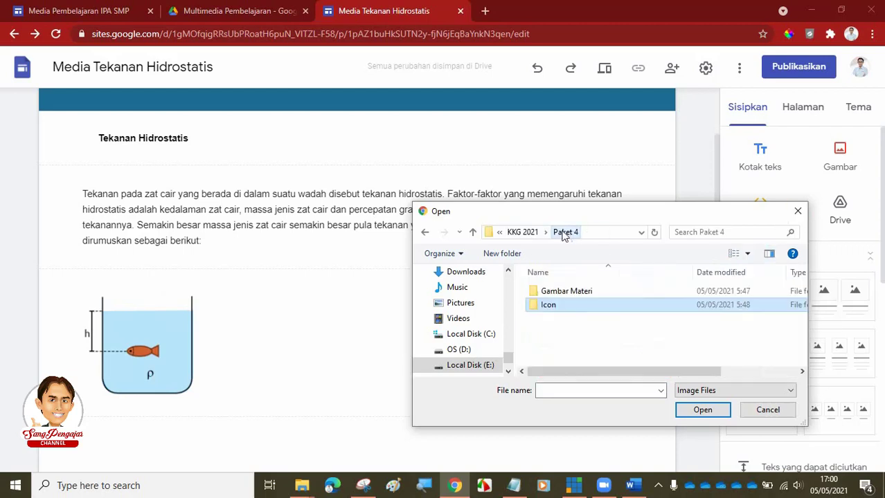
pyautogui.doubleClick(572, 296)
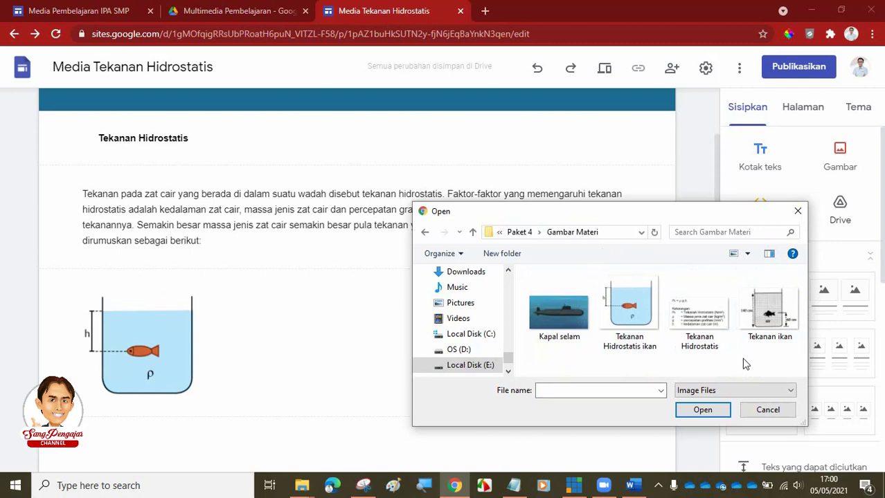
# Step: Insert the formula image "Tekanan Hidrostatis" from the Gambar Materi folder onto the Materi page
pyautogui.click(703, 325)
pyautogui.click(706, 411)
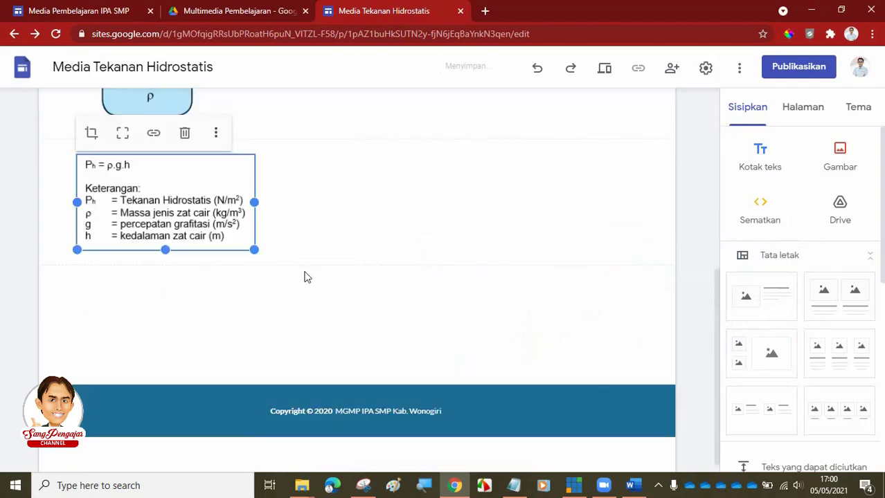
pyautogui.scroll(2, 307, 282)
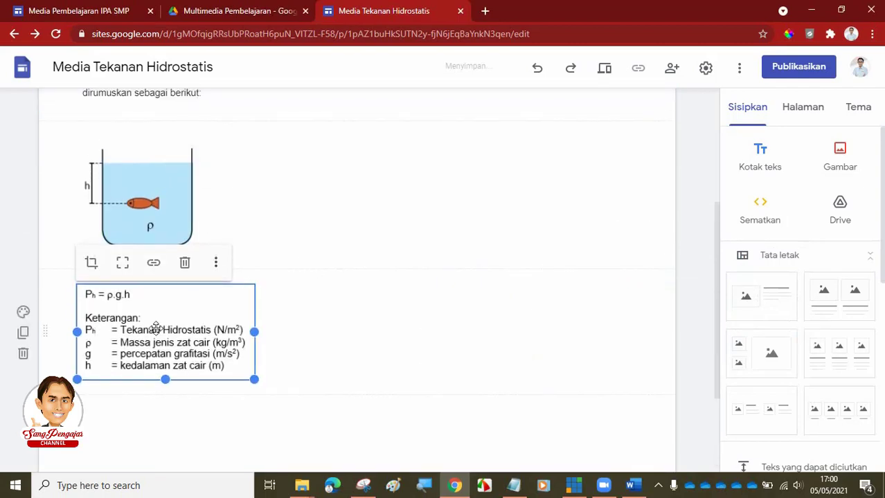
# Step: Check the finished site's layout and move the formula image up beside the fish tank image in the same section
pyautogui.click(103, 13)
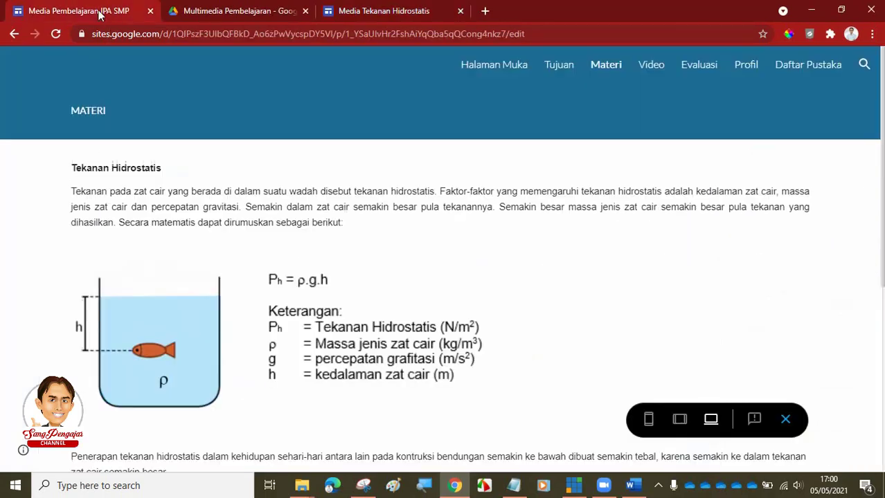
pyautogui.scroll(-2, 451, 332)
pyautogui.scroll(2, 380, 304)
pyautogui.click(410, 14)
pyautogui.moveTo(157, 338); pyautogui.dragTo(337, 204)
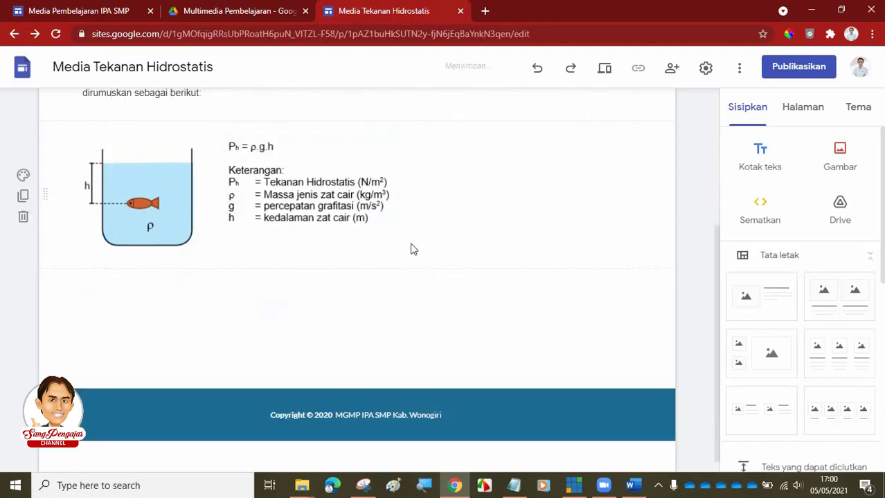
# Step: Preview the Materi page and compare its layout with the finished site's Materi page
pyautogui.scroll(1, 422, 304)
pyautogui.click(604, 70)
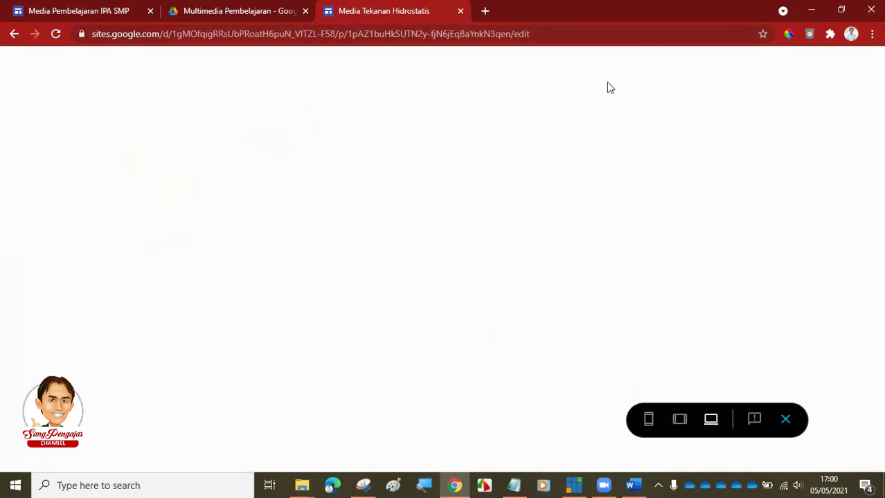
pyautogui.scroll(-2, 558, 229)
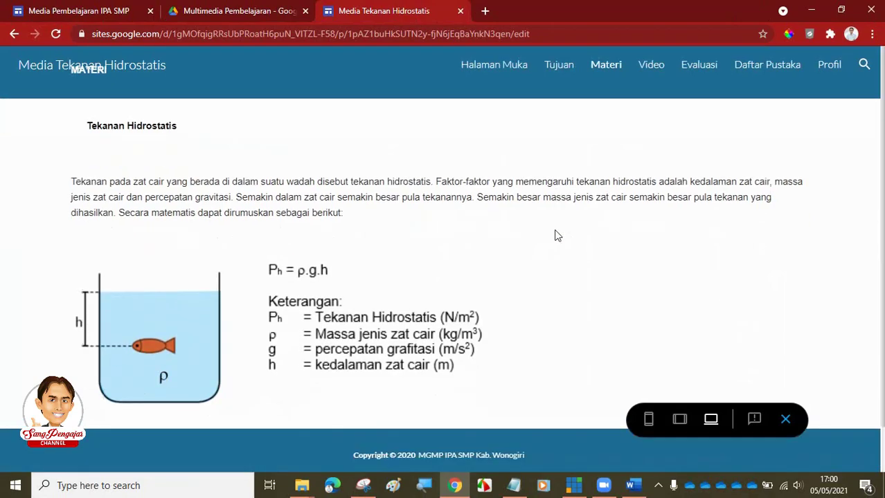
pyautogui.click(94, 13)
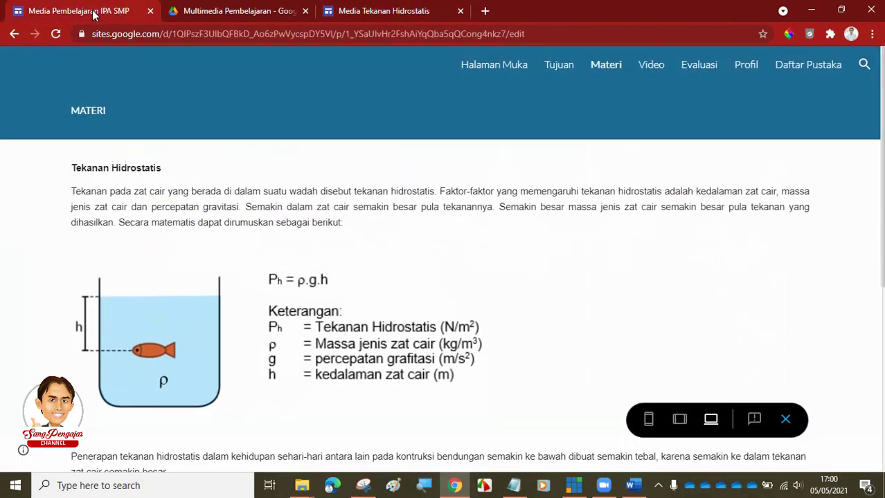
pyautogui.click(380, 14)
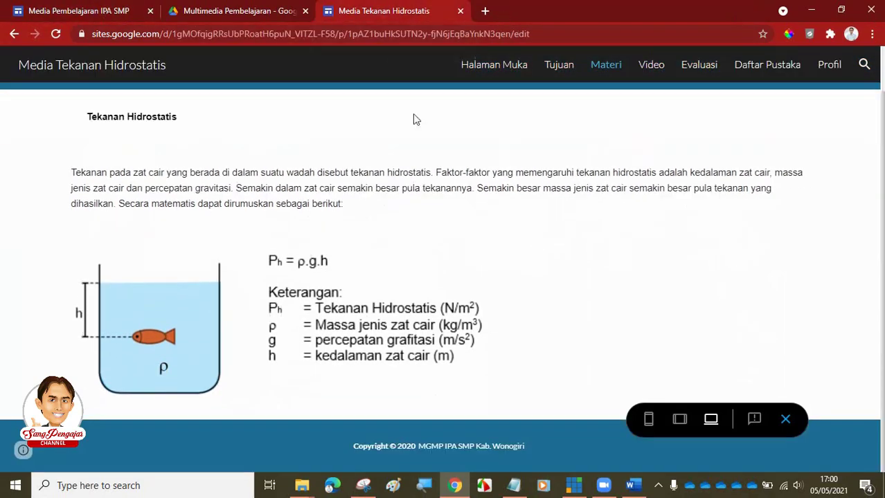
# Step: Close the site preview and remove the indent from the "Tekanan Hidrostatis" heading on the Materi page
pyautogui.hotkey('ctrl', '1')
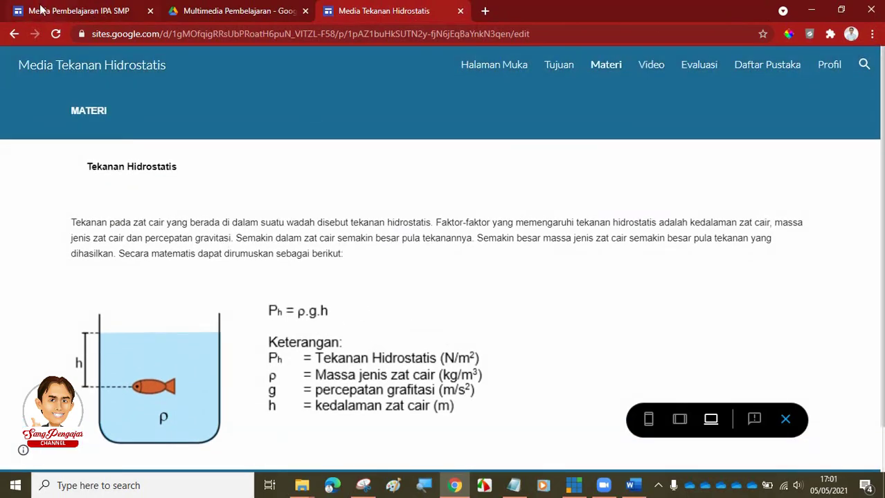
pyautogui.click(388, 11)
pyautogui.click(785, 419)
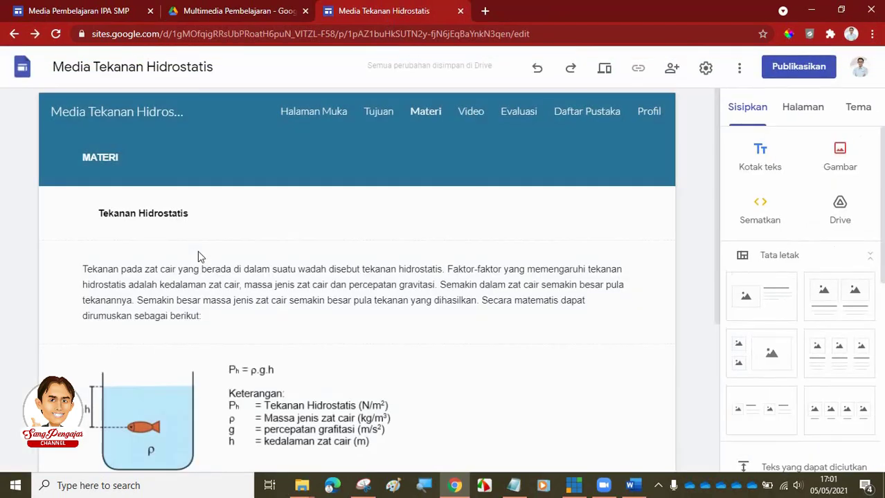
pyautogui.click(96, 213)
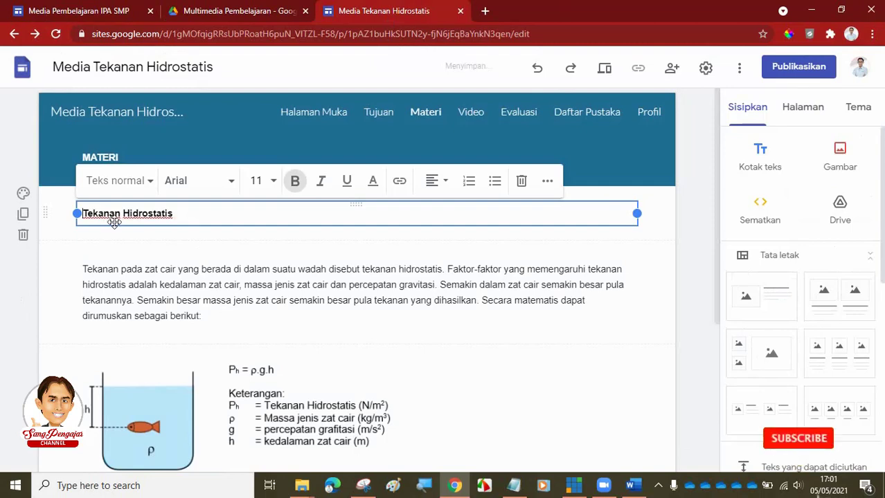
# Step: Check the finished site's text below the formula and add an empty text box under the image section of the Materi page
pyautogui.hotkey('ctrl', '1')
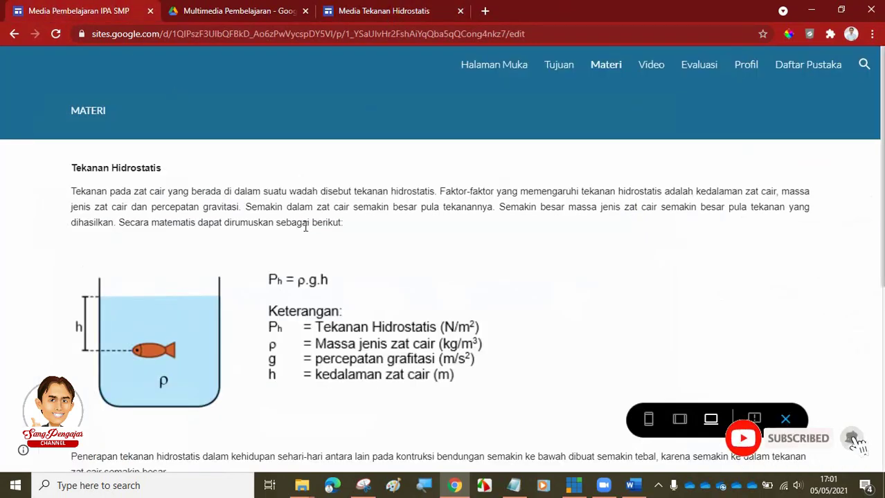
pyautogui.scroll(-2, 380, 246)
pyautogui.scroll(1, 380, 242)
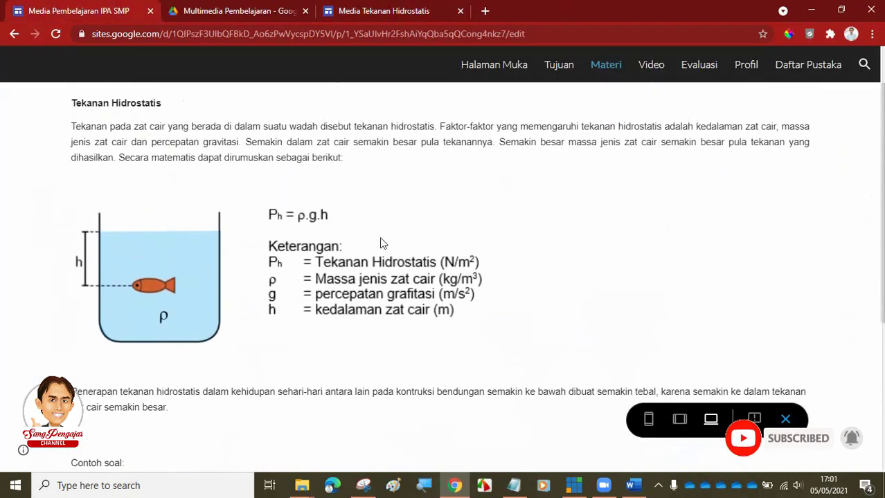
pyautogui.scroll(-1, 369, 270)
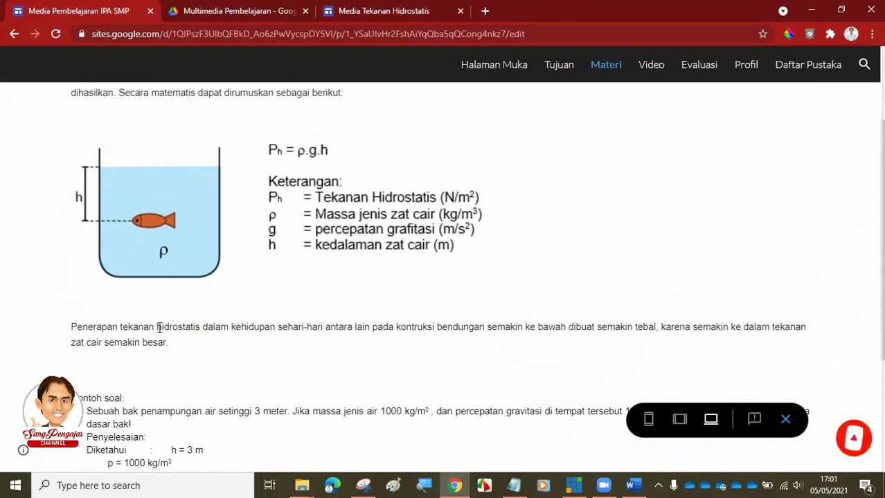
pyautogui.scroll(-2, 204, 323)
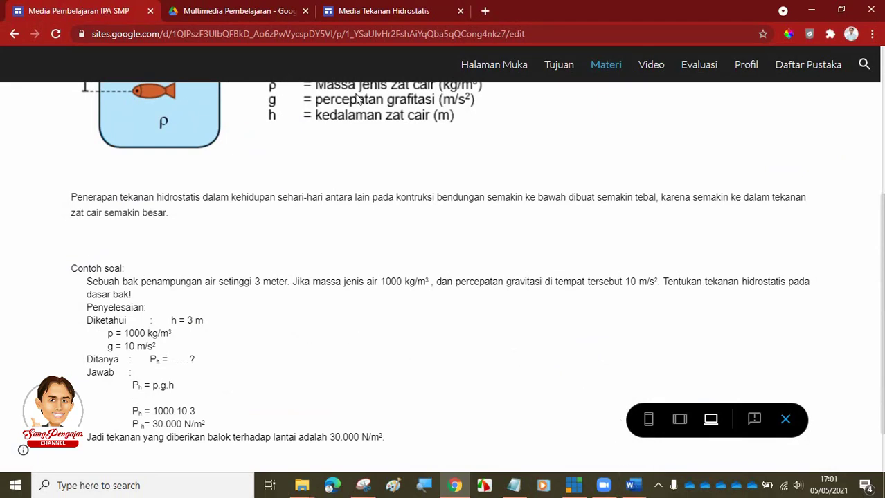
pyautogui.click(382, 11)
pyautogui.scroll(-3, 474, 253)
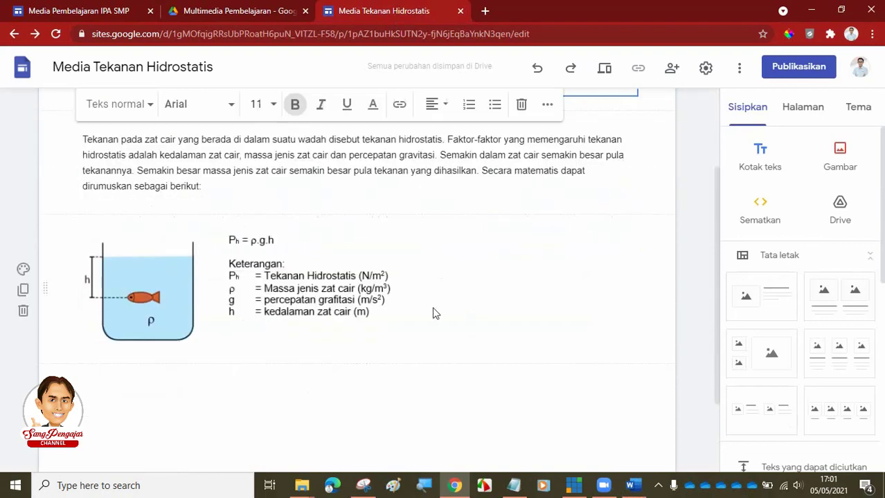
pyautogui.click(340, 329)
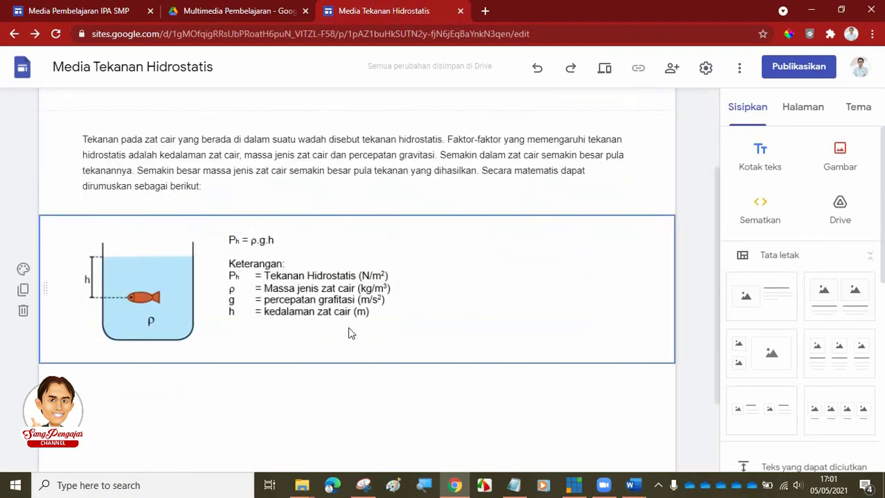
pyautogui.click(762, 157)
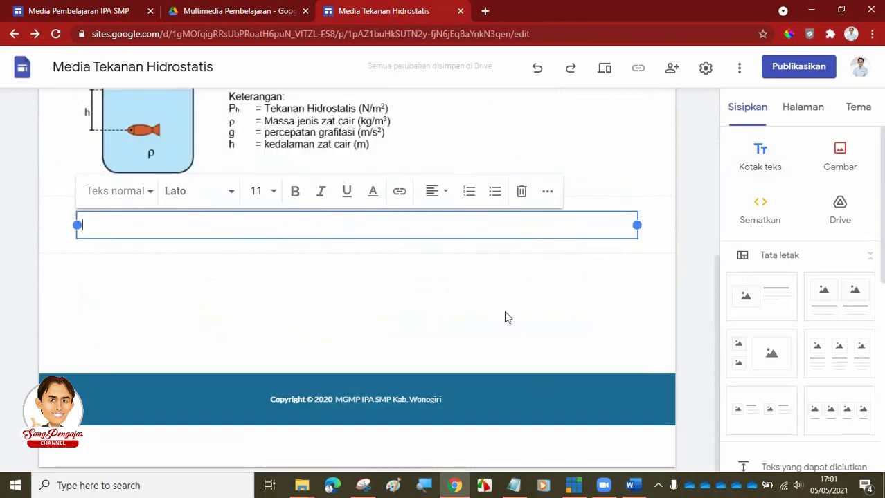
# Step: Copy the "Penerapan tekanan hidrostatis" paragraph and the whole "Contoh Soal" example from the Word document into the new text box in Chrome
pyautogui.click(632, 486)
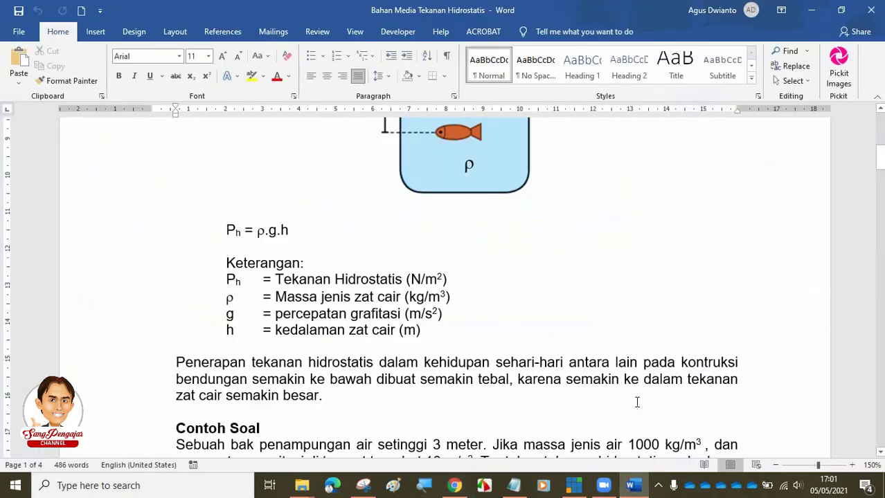
pyautogui.scroll(-3, 291, 372)
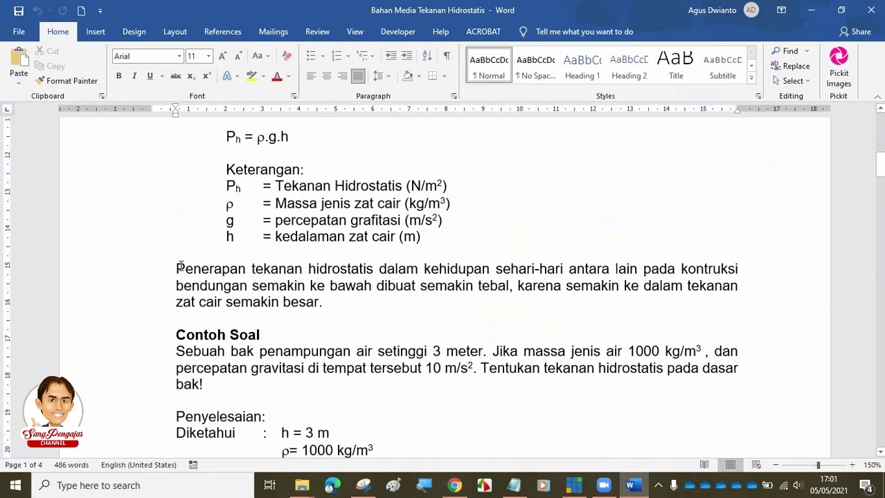
pyautogui.moveTo(177, 268); pyautogui.dragTo(536, 393)
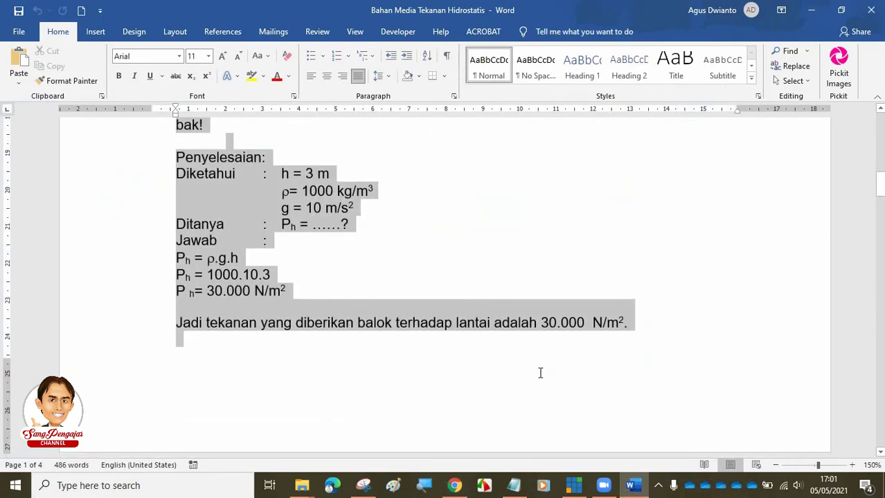
pyautogui.moveTo(620, 333); pyautogui.dragTo(627, 322)
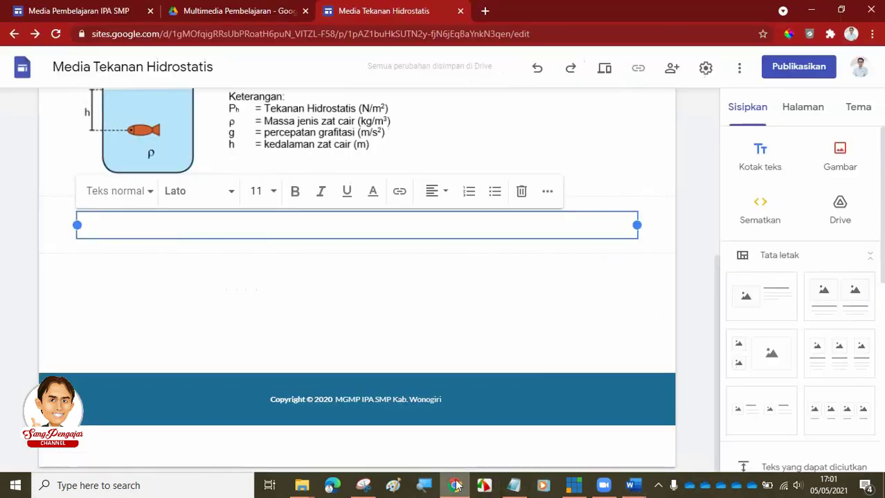
pyautogui.click(454, 485)
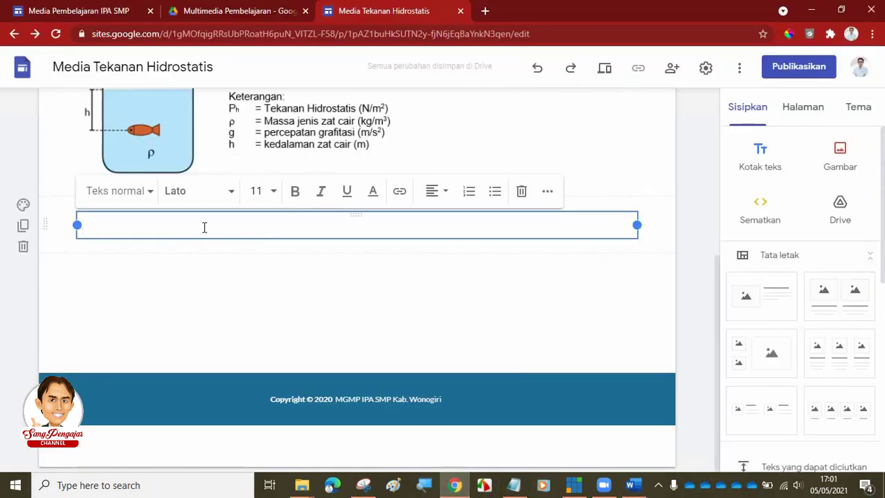
pyautogui.write('Penerapan tekanan hidrostatis dalam kehidupan sehari-hari antara lain pada kontruksi bendungan semakin ke bawah dibuat semakin tebal, karena semakin ke dalam tekanan zat cair semakin besar.  Contoh Soal Sebuah bak penampungan air setinggi 3 meter. Jika massa jenis air 1000 kg/m3 , dan percepatan gravitasi di tempat tersebut 10 m/s2. Tentukan tekanan hidrostatis pada dasar bak!  Penyelesaian: Diketahui\t:\th = 3 m \t\tr= 1000 kg/m3 \t\tg = 10 m/s2 Ditanya\t:\tPh = ……? Jawab\t: Ph = r.g.h Ph = 1000.10.3 P h= 30.000 N/m2  Jadi tekanan yang diberikan balok terhadap lantai adalah 30.000  N/m2.')
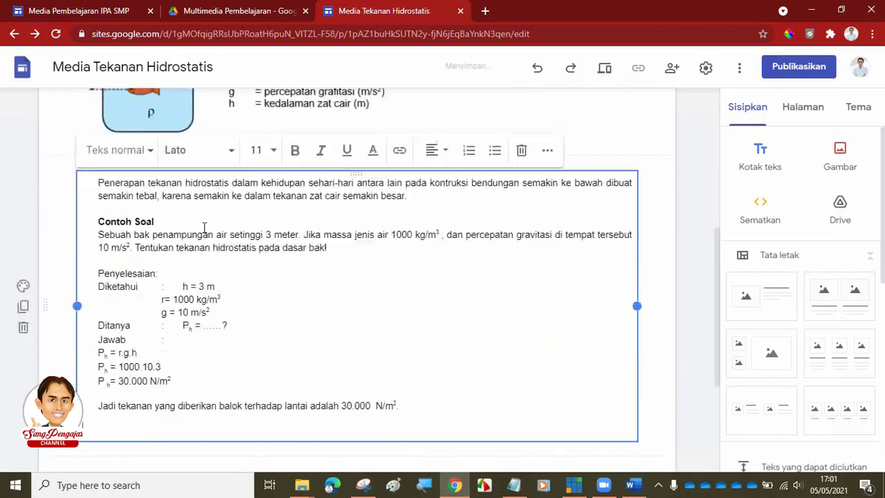
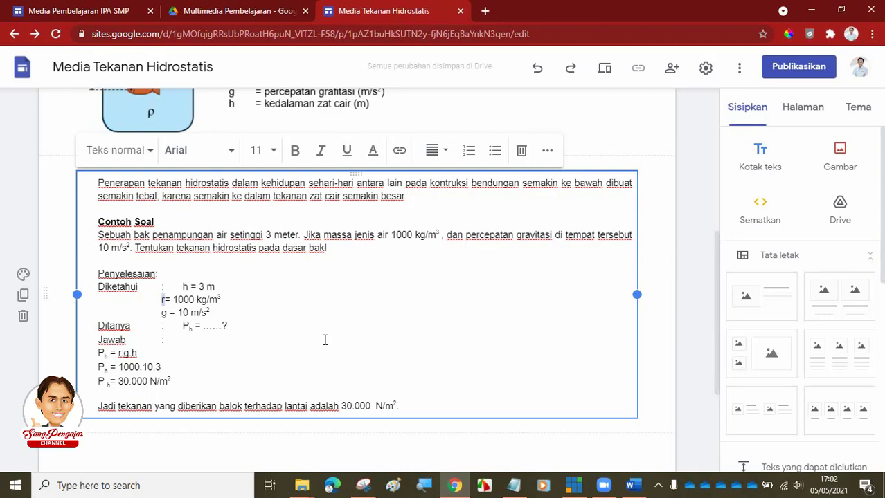
# Step: Replace the "r" density symbols with "p" in the Diketahui line and in the Ph formula of the example
pyautogui.write('P')
pyautogui.press('BackSpace')
pyautogui.write('pp')
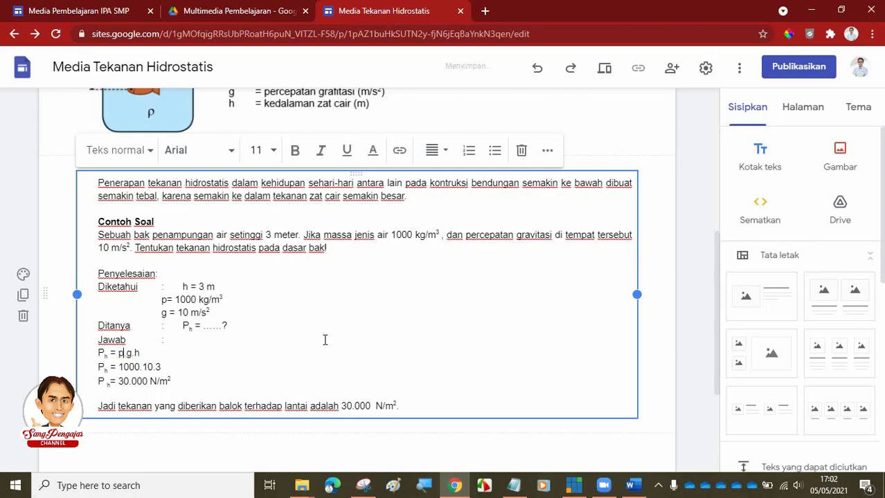
# Step: Preview the whole Materi page and compare its text spacing and layout with the finished site's Materi page
pyautogui.scroll(5, 342, 334)
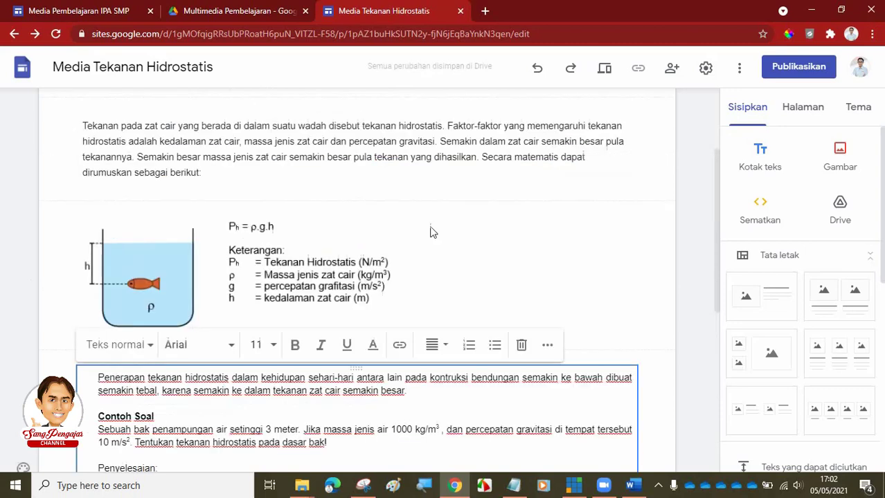
pyautogui.click(604, 70)
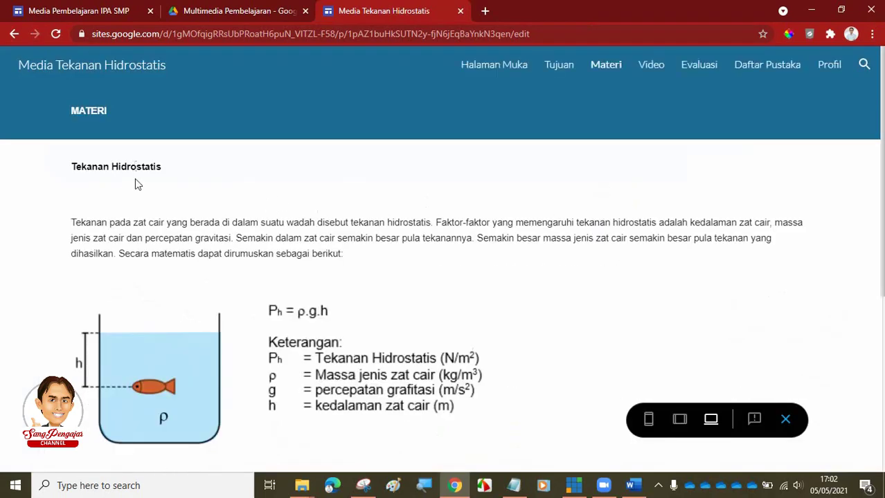
pyautogui.scroll(-1, 134, 218)
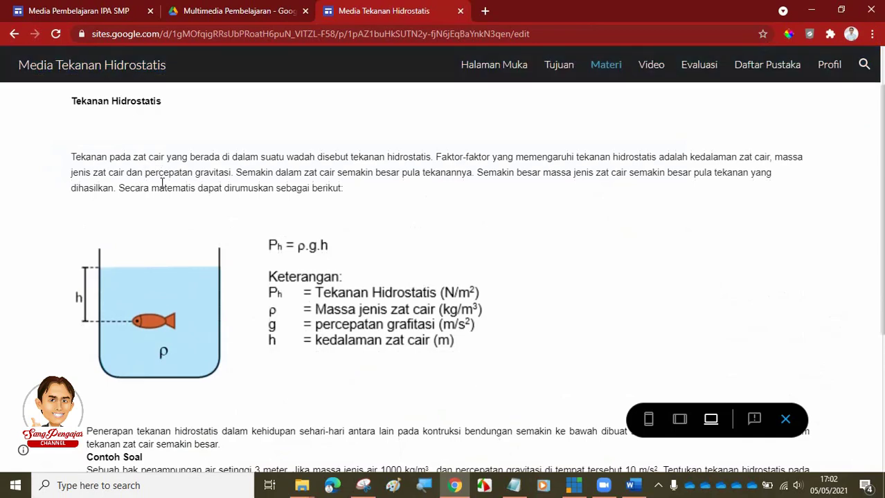
pyautogui.scroll(-3, 260, 200)
pyautogui.scroll(-1, 229, 169)
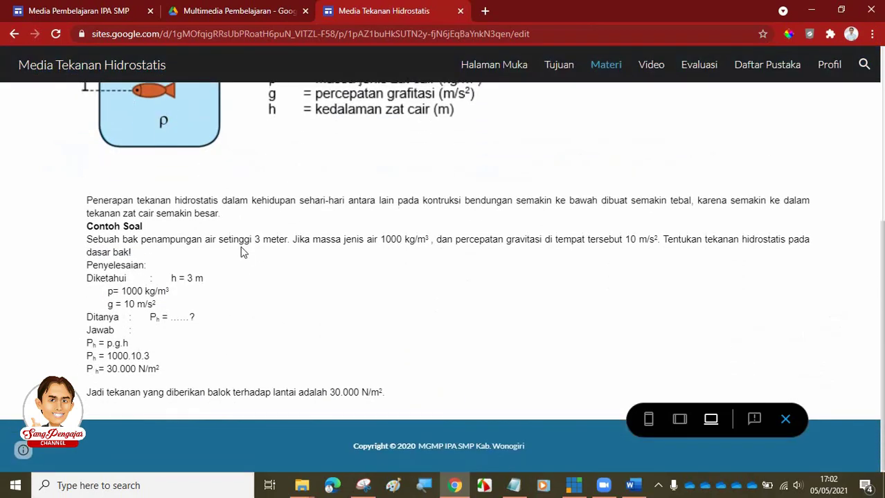
pyautogui.click(784, 418)
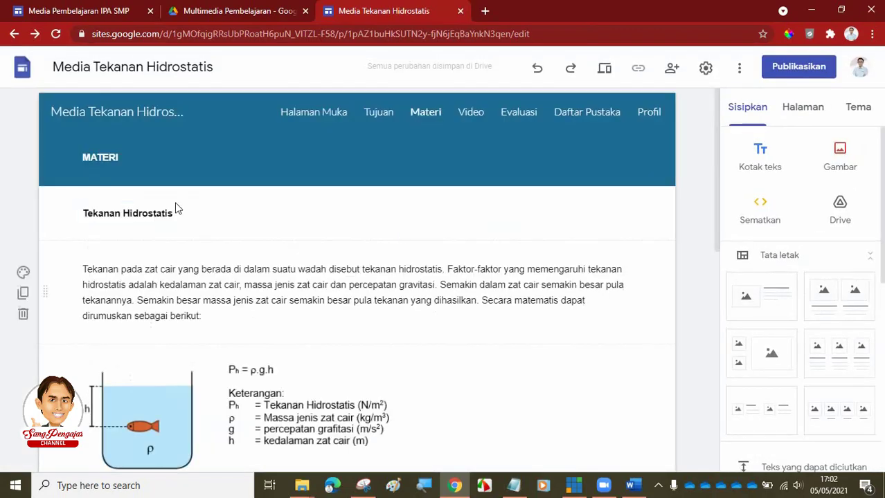
pyautogui.click(105, 13)
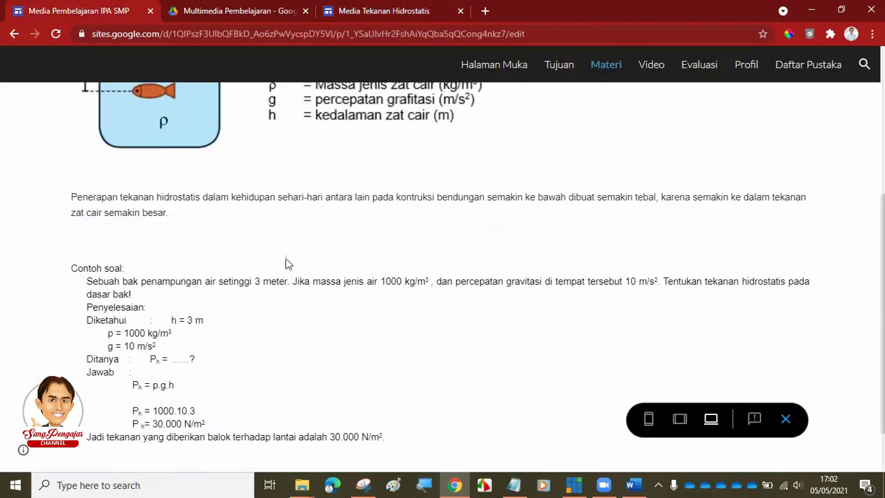
pyautogui.scroll(-1, 277, 310)
pyautogui.scroll(5, 278, 305)
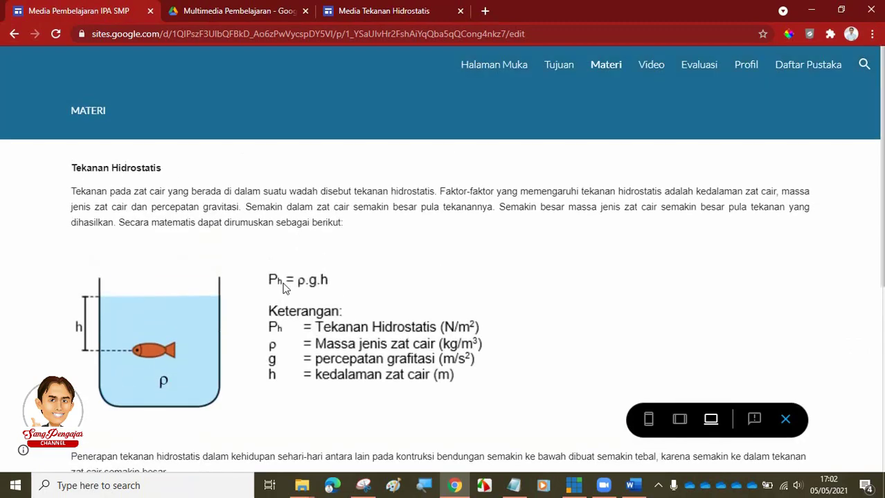
pyautogui.click(375, 14)
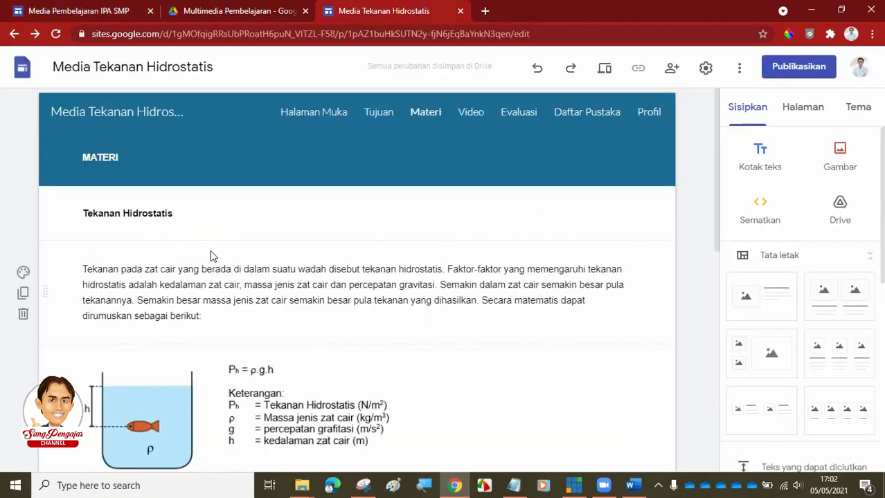
pyautogui.click(209, 223)
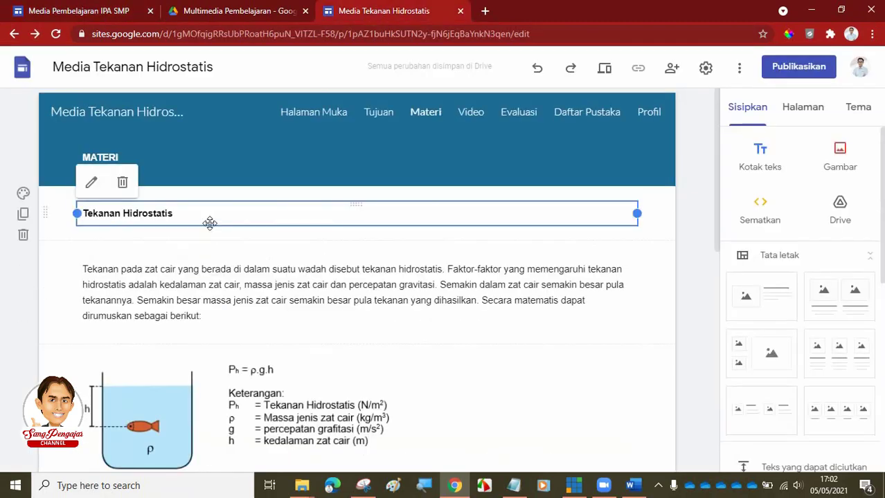
pyautogui.click(197, 262)
pyautogui.click(214, 213)
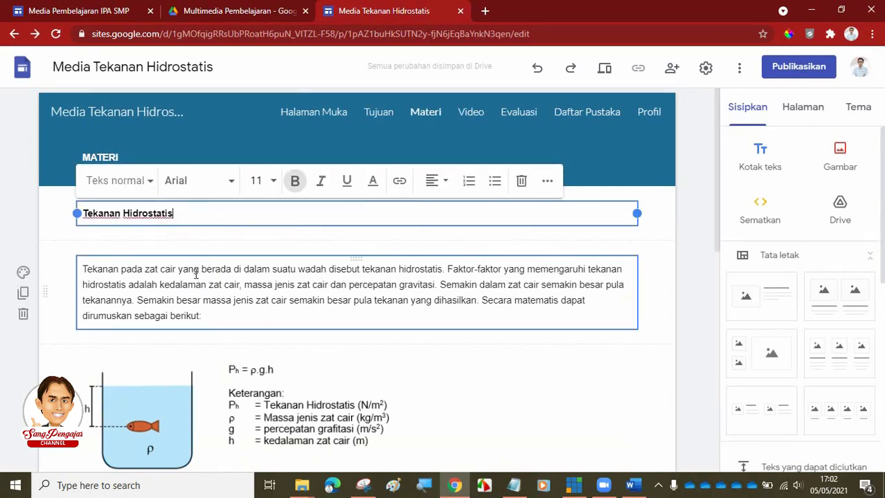
pyautogui.click(196, 274)
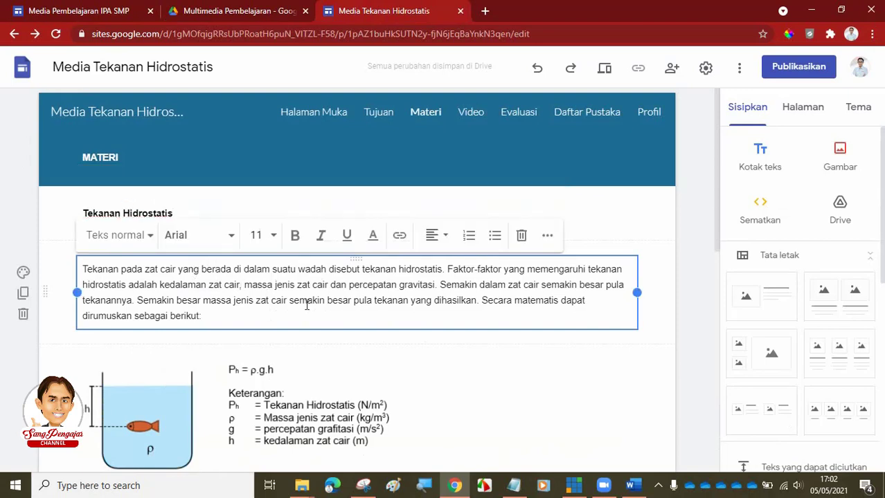
pyautogui.scroll(-5, 307, 306)
pyautogui.scroll(5, 346, 305)
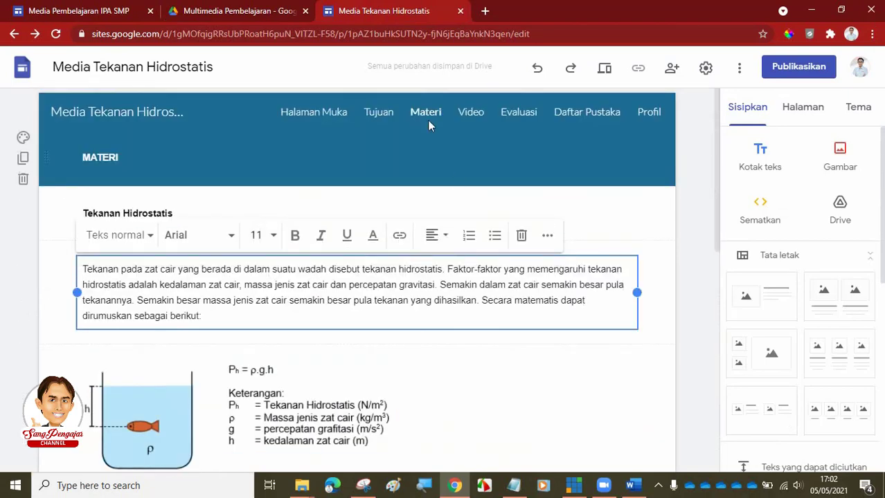
# Step: Open the new site's Video page and copy the sentence "Simak dan pelajari video berikut agar lebih memahami konsep tekanan hidrostatis!" from the finished site's Video page
pyautogui.click(459, 113)
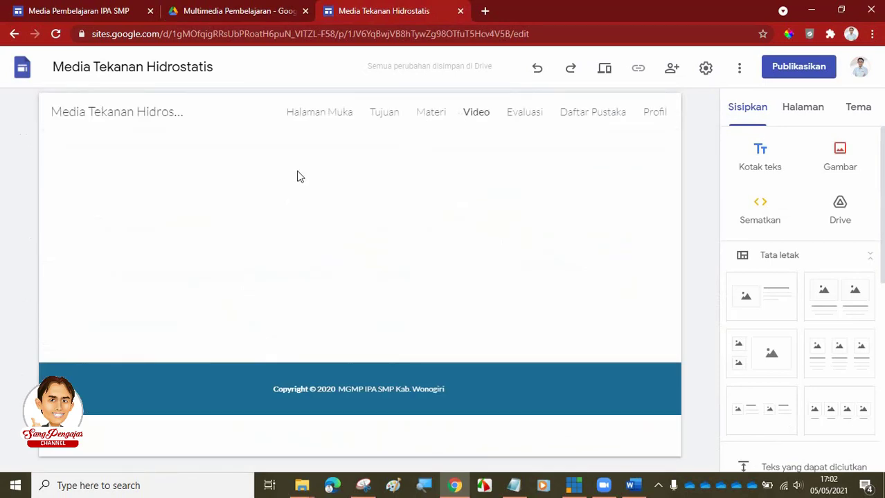
pyautogui.click(76, 16)
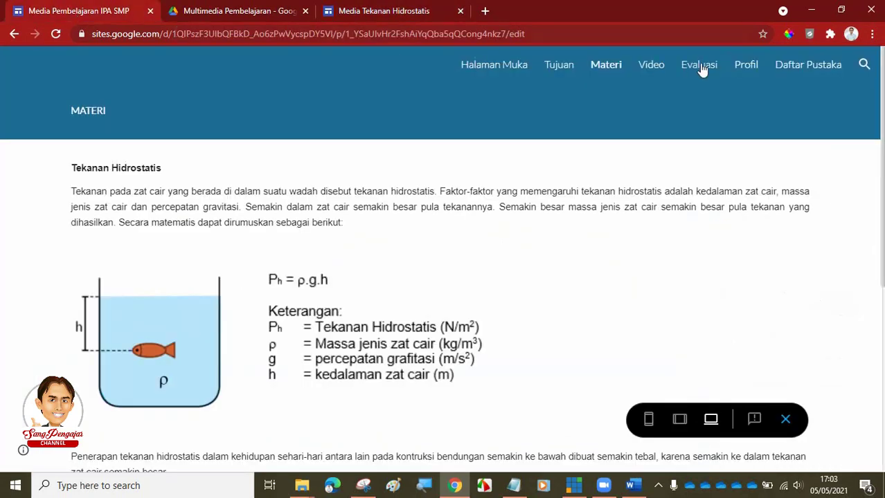
pyautogui.click(645, 69)
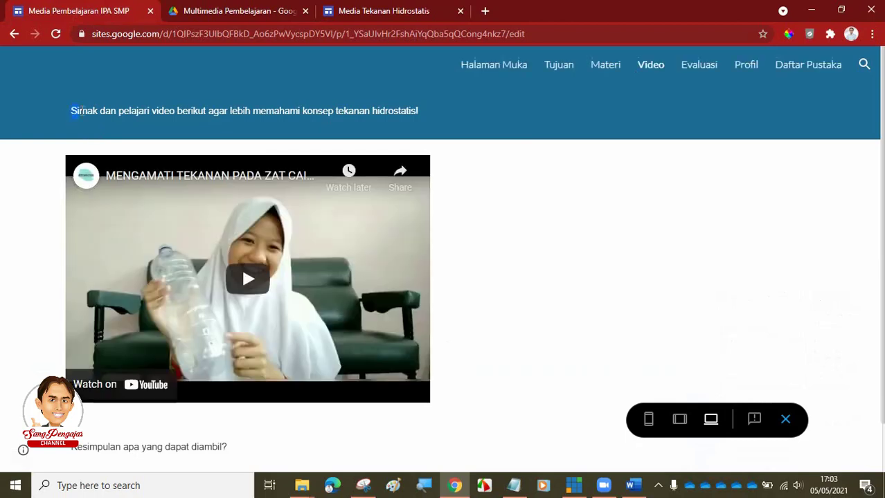
pyautogui.moveTo(398, 111); pyautogui.dragTo(418, 118)
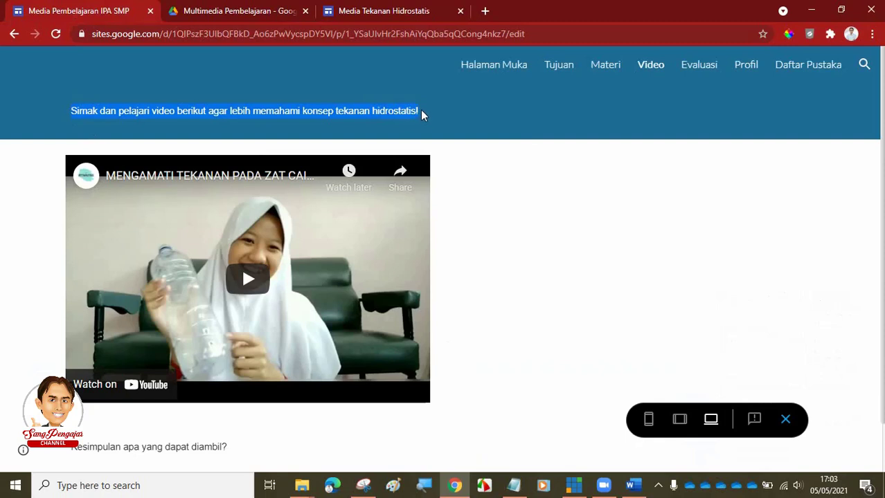
# Step: Add the copied sentence in a new text box on the Media Tekanan Hidrostatis Video page and set its section background to Penekanan 2
pyautogui.click(408, 12)
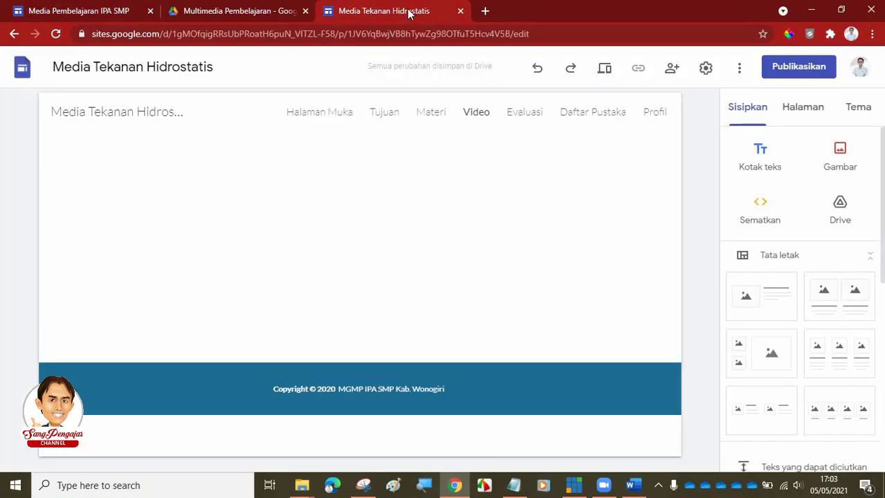
pyautogui.click(765, 161)
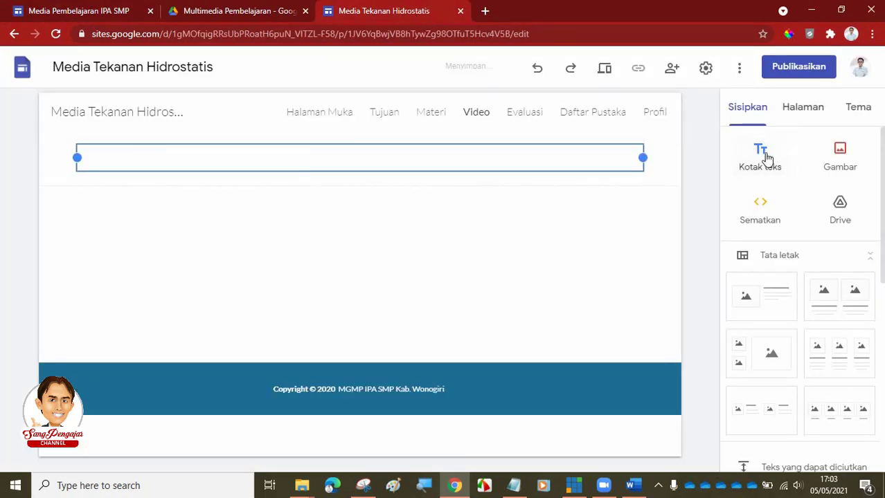
pyautogui.hotkey('ctrl', 'v')
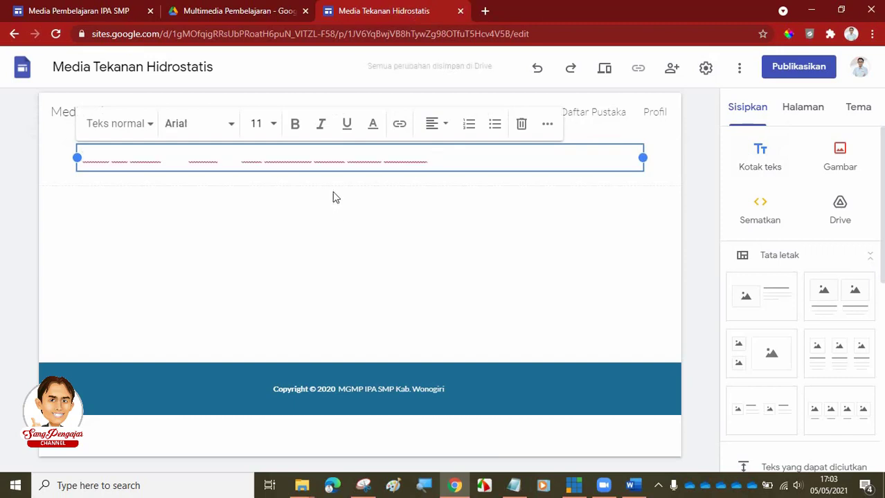
pyautogui.click(23, 138)
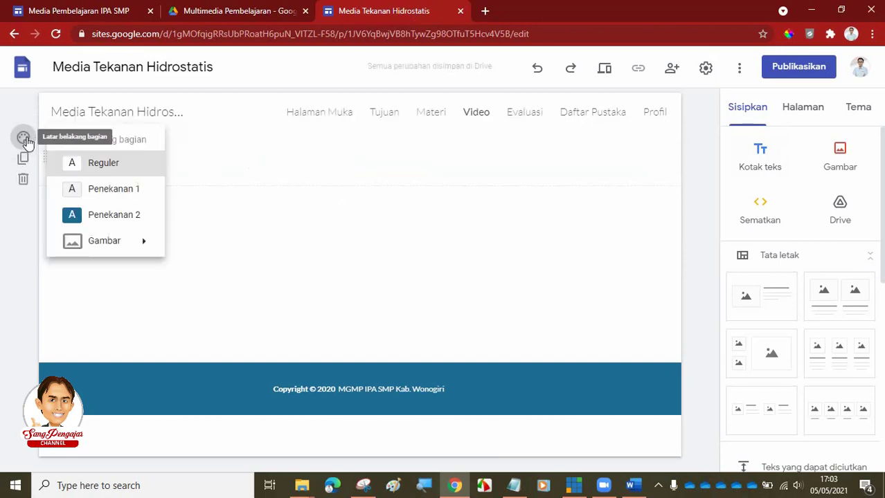
pyautogui.click(100, 217)
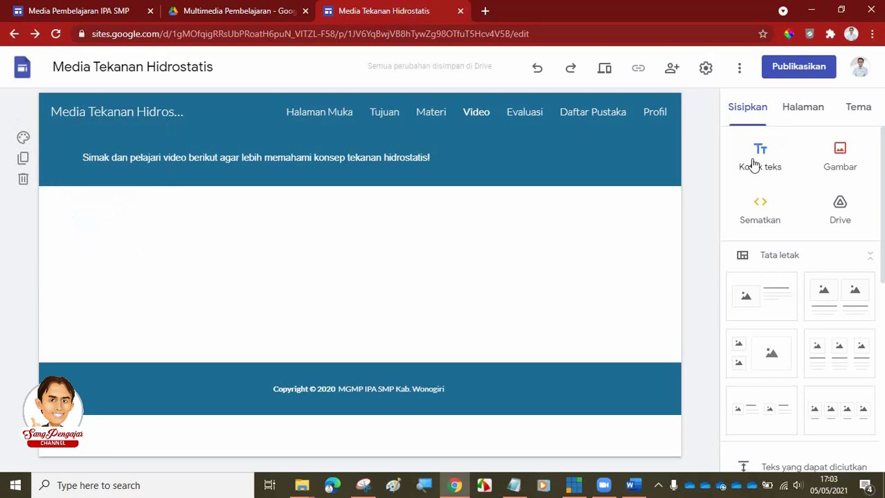
# Step: Check which video the finished site's Video page uses and open youtube.com in a new browser tab
pyautogui.click(119, 14)
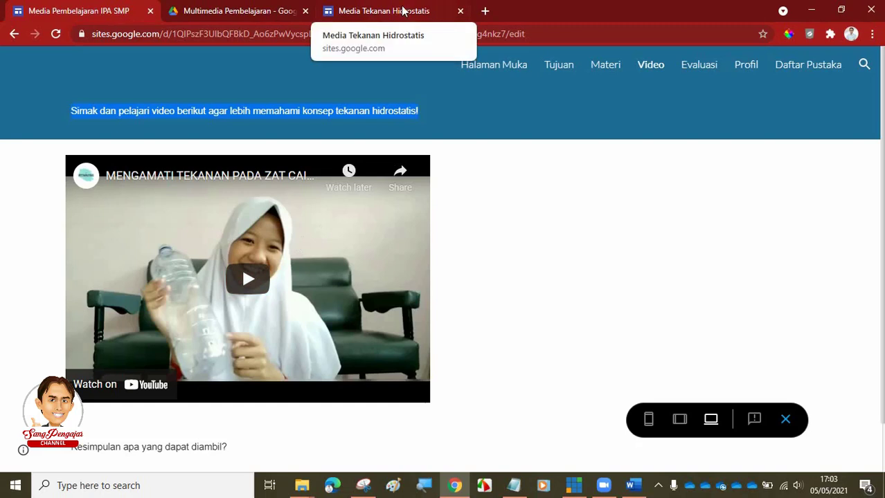
pyautogui.click(423, 11)
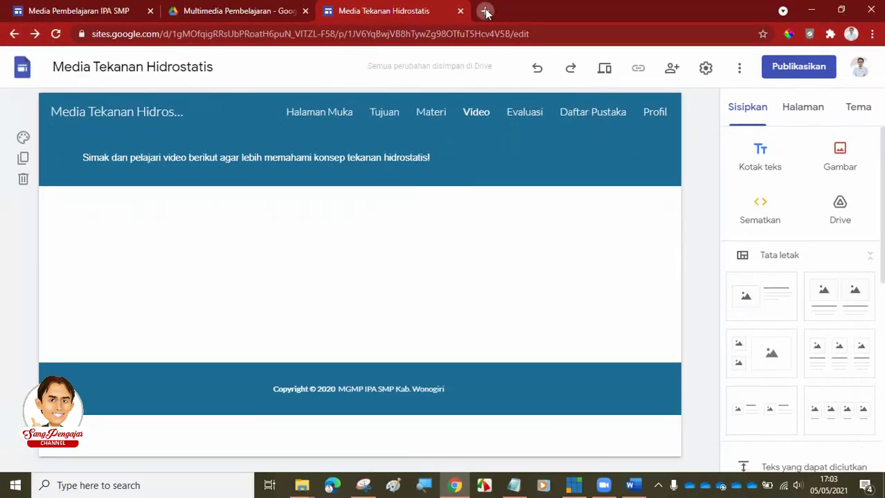
pyautogui.click(481, 12)
pyautogui.write('yo')
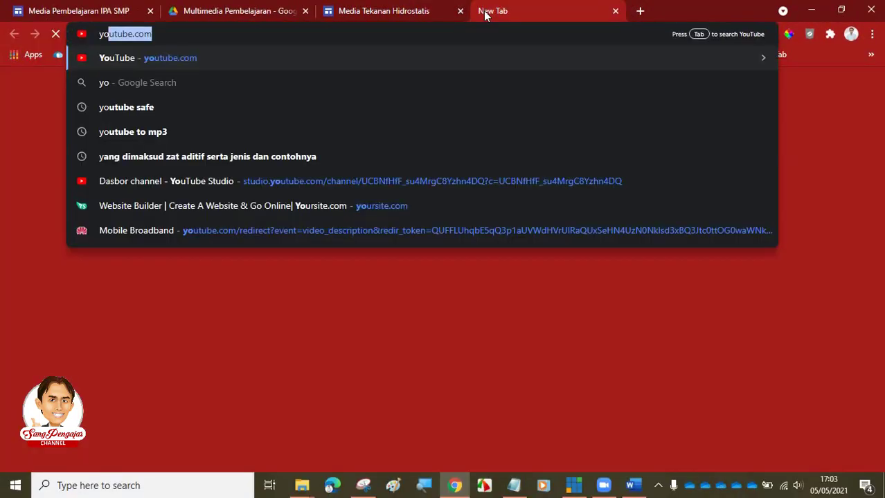
pyautogui.press('Return')
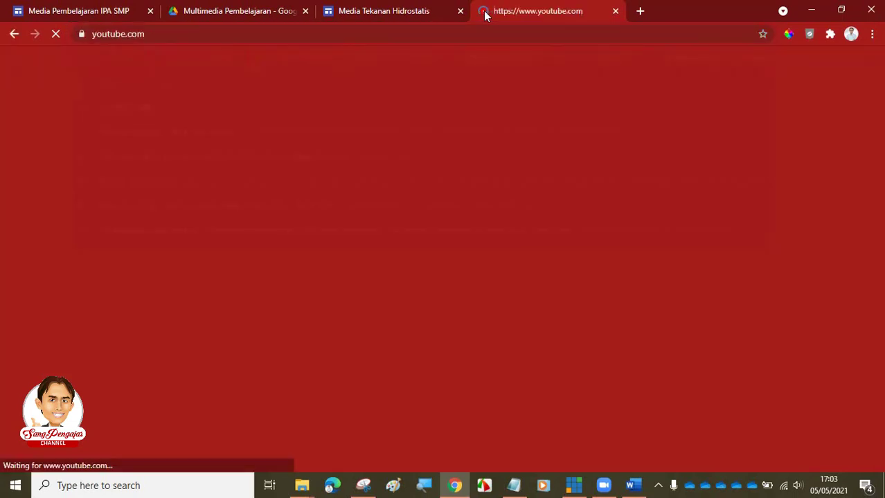
pyautogui.click(369, 10)
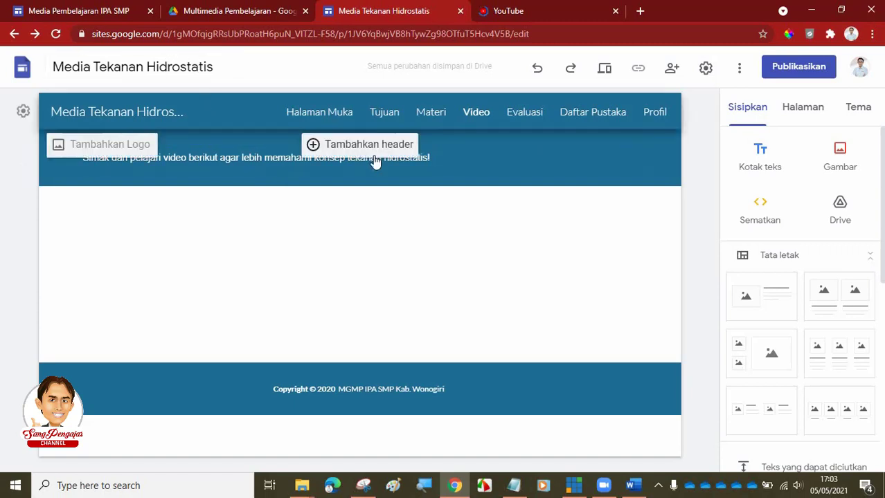
pyautogui.click(374, 161)
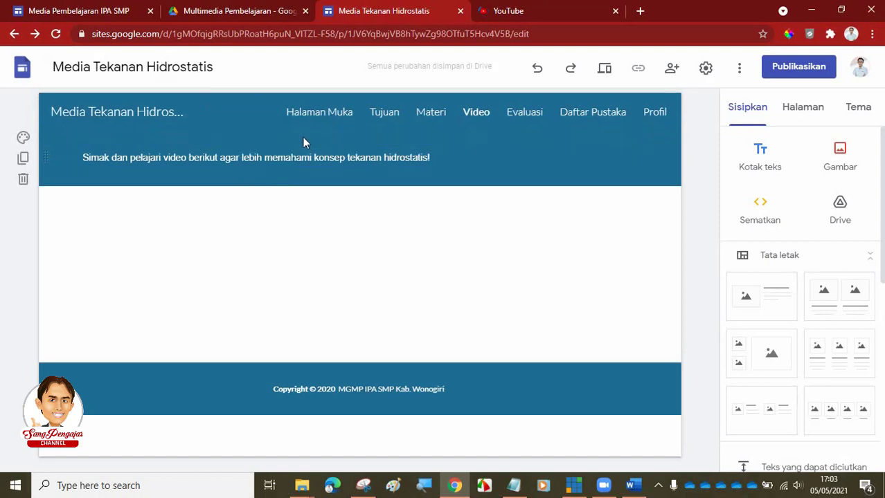
pyautogui.click(526, 12)
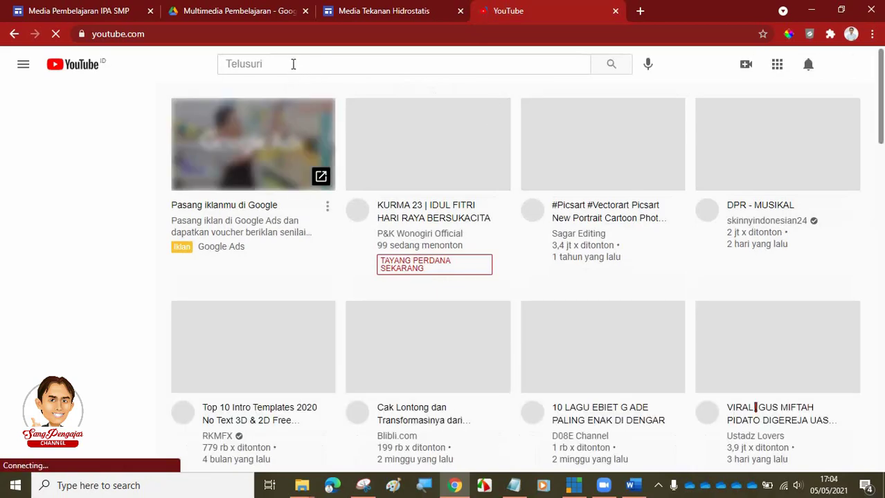
# Step: Search YouTube for "mengamati tekanan hidrostatis"
pyautogui.click(250, 65)
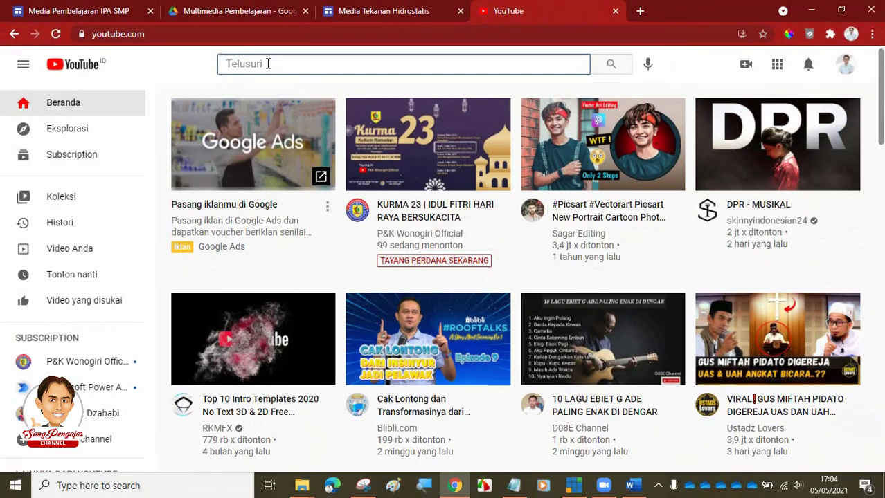
pyautogui.click(268, 64)
pyautogui.write('tekanan')
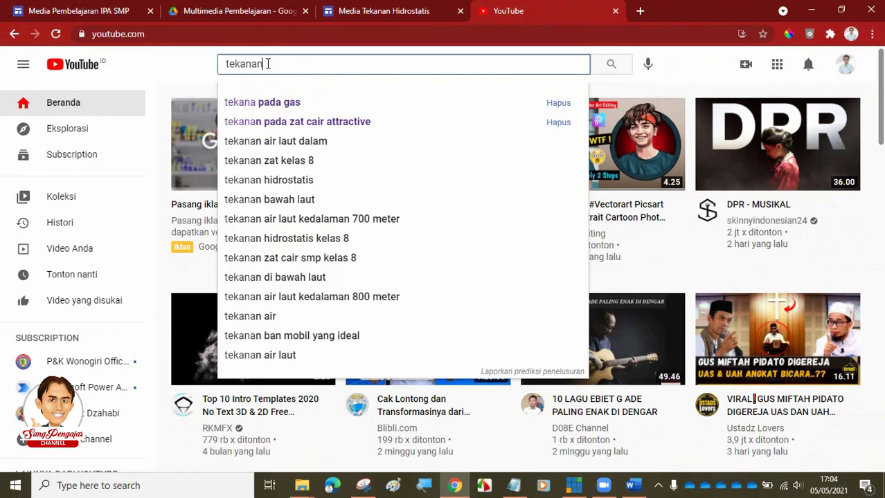
pyautogui.write(' hidrostatis')
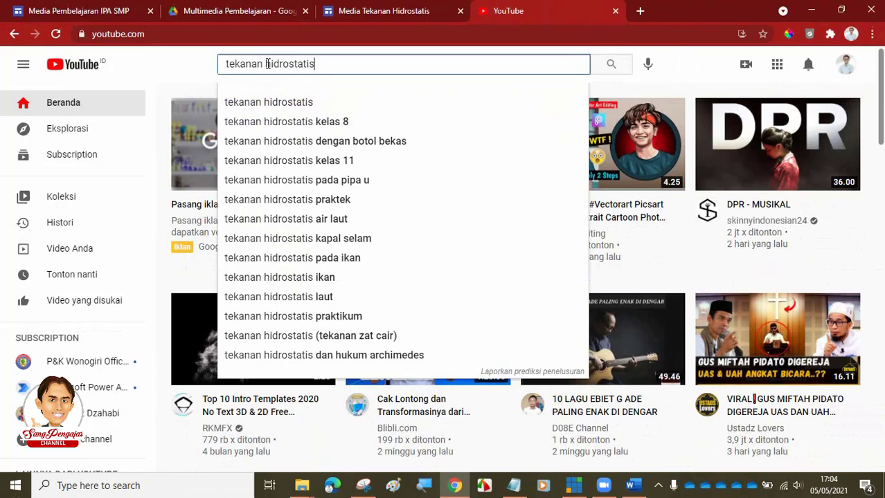
pyautogui.write('mwng')
pyautogui.press('BackSpace')
pyautogui.press('BackSpace')
pyautogui.press('BackSpace')
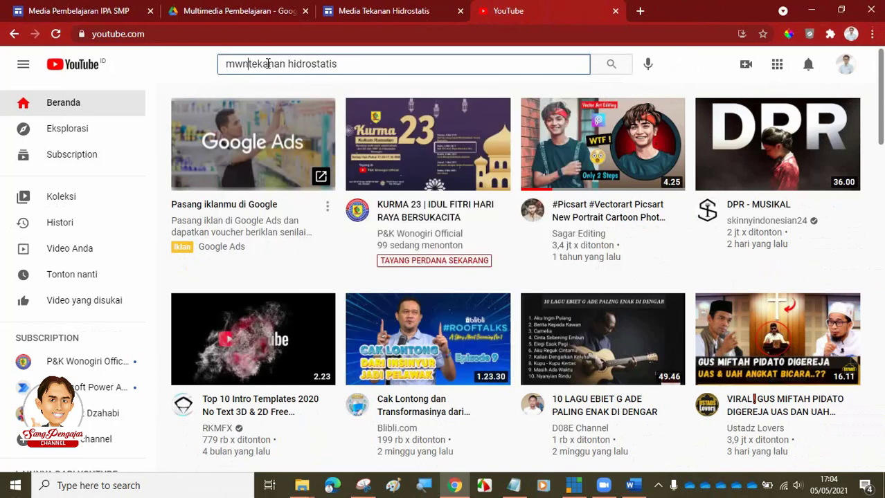
pyautogui.write('engamati')
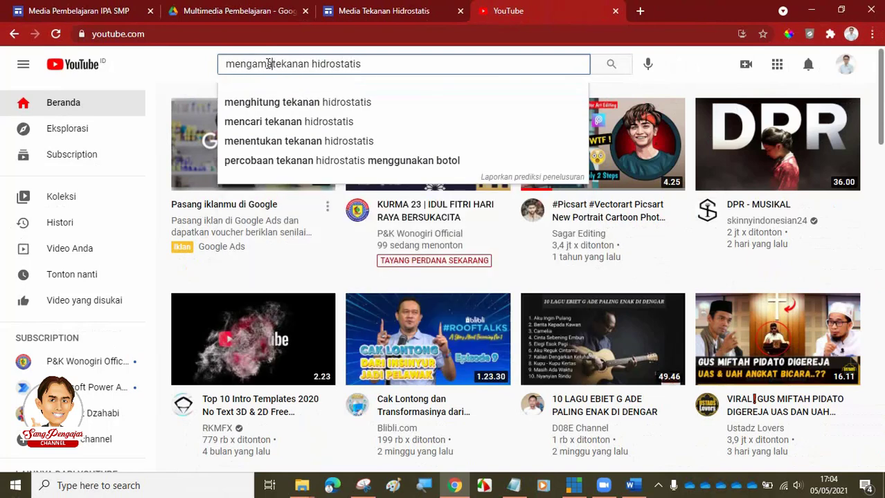
pyautogui.press('Return')
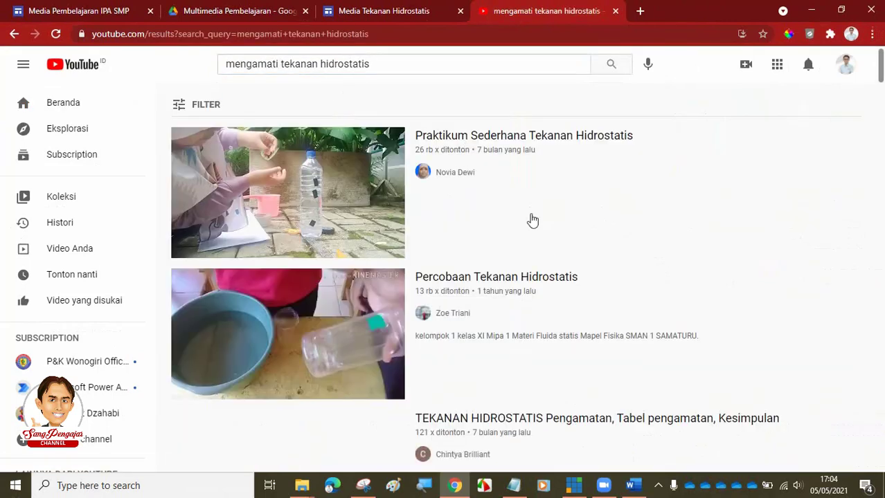
# Step: Look through the YouTube results for the hydrostatic pressure video that the finished site's Video page uses
pyautogui.scroll(-2, 601, 251)
pyautogui.scroll(-6, 603, 252)
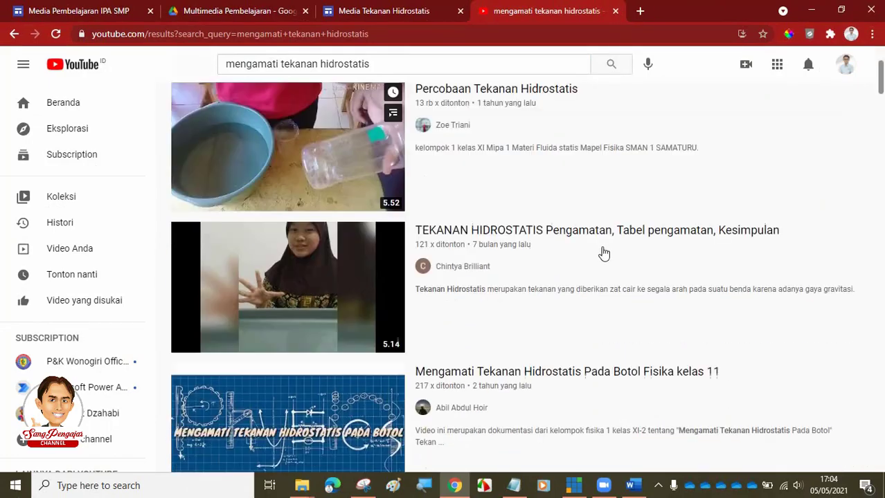
pyautogui.scroll(-6, 610, 244)
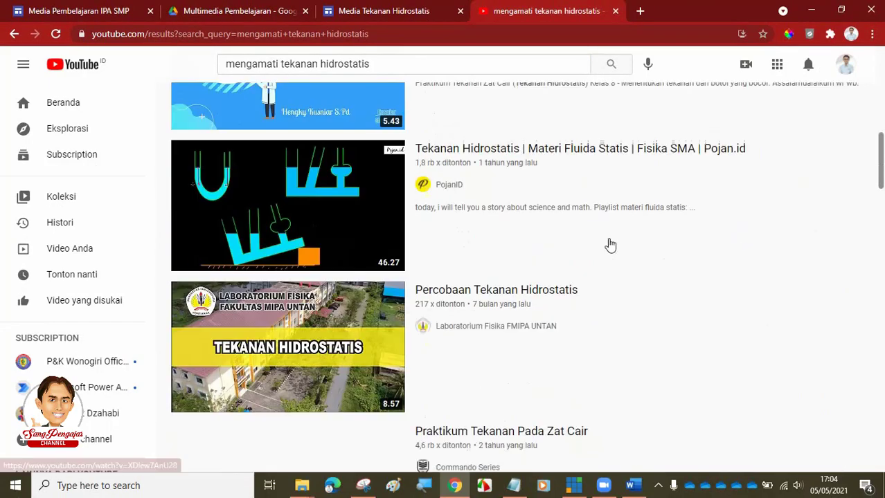
pyautogui.scroll(-8, 609, 244)
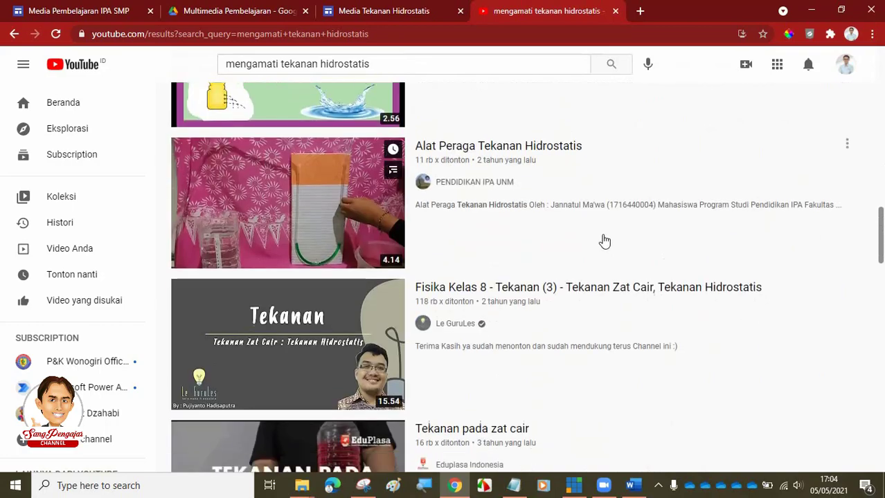
pyautogui.scroll(-9, 606, 238)
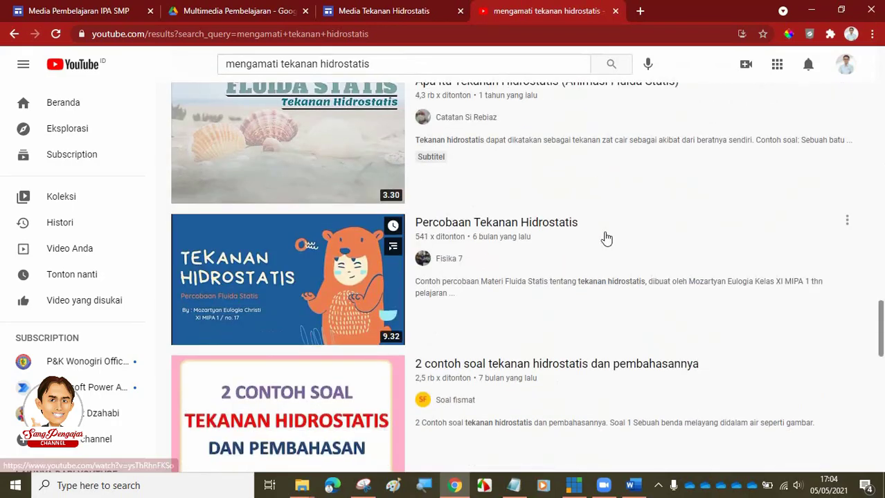
pyautogui.scroll(-5, 606, 239)
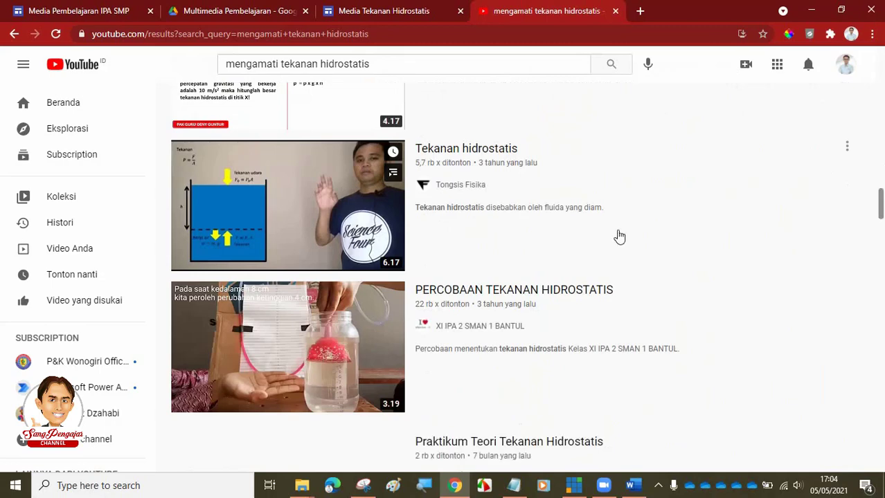
pyautogui.scroll(-5, 611, 243)
pyautogui.scroll(-5, 604, 253)
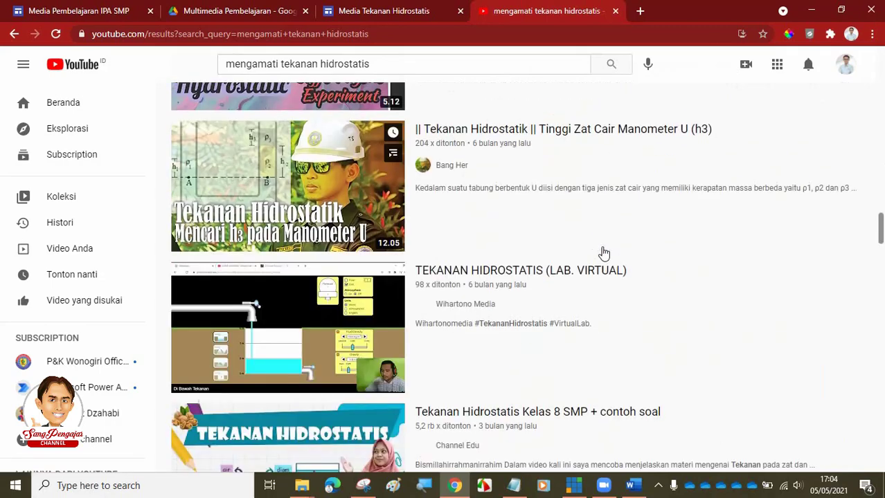
pyautogui.scroll(-5, 601, 259)
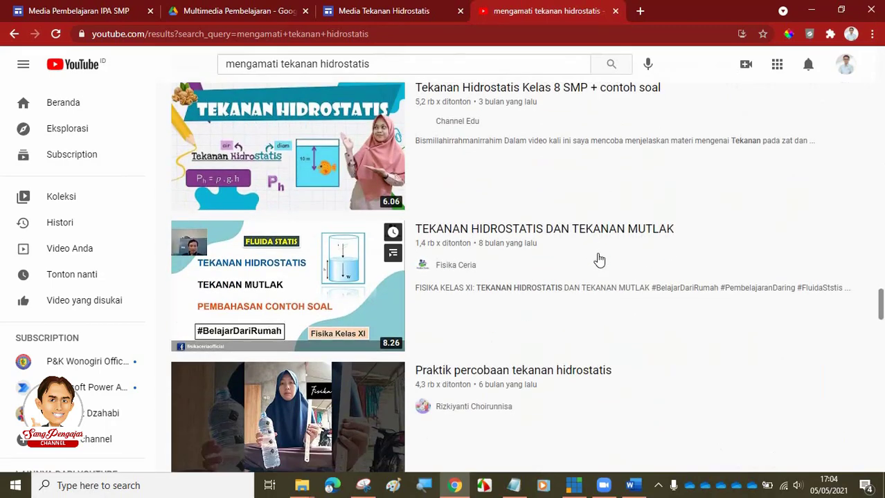
pyautogui.scroll(-7, 579, 268)
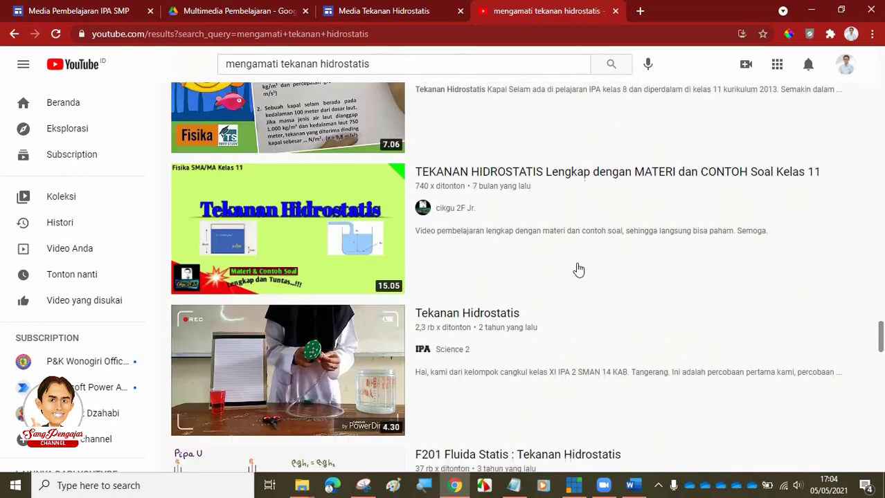
pyautogui.scroll(-7, 579, 267)
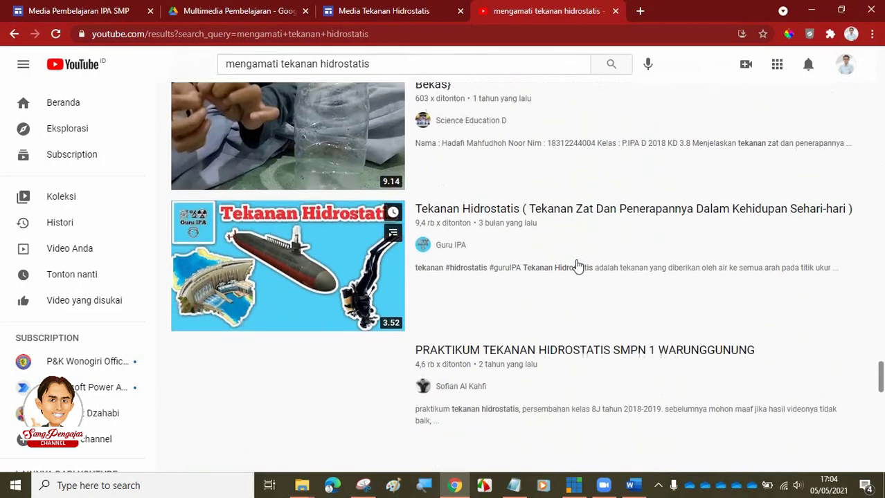
pyautogui.scroll(-7, 579, 266)
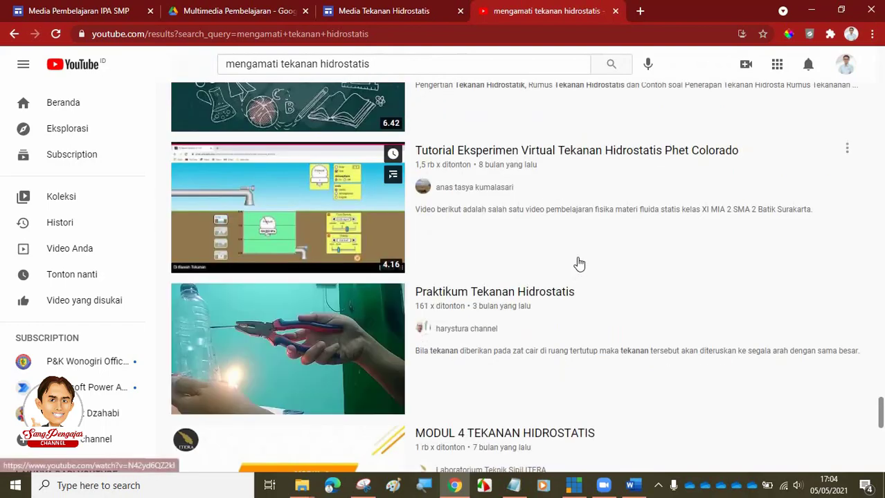
pyautogui.scroll(-6, 579, 268)
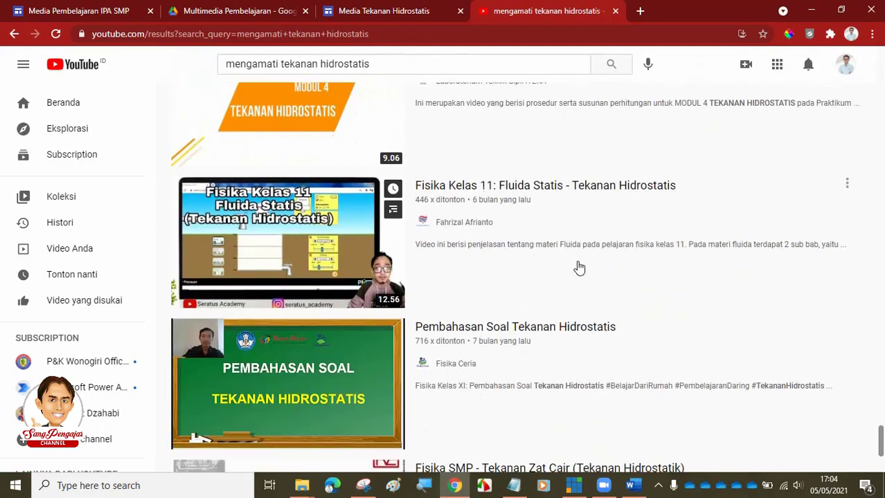
pyautogui.scroll(-6, 579, 263)
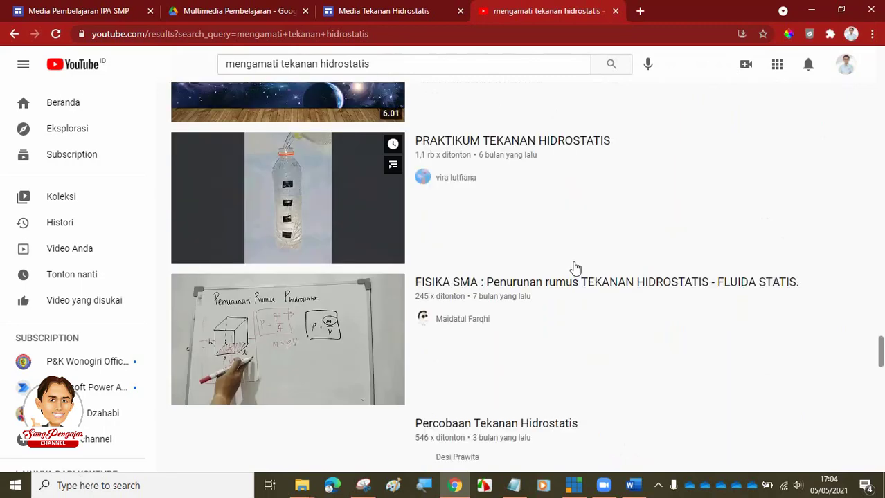
pyautogui.scroll(-2, 574, 265)
pyautogui.scroll(-5, 569, 261)
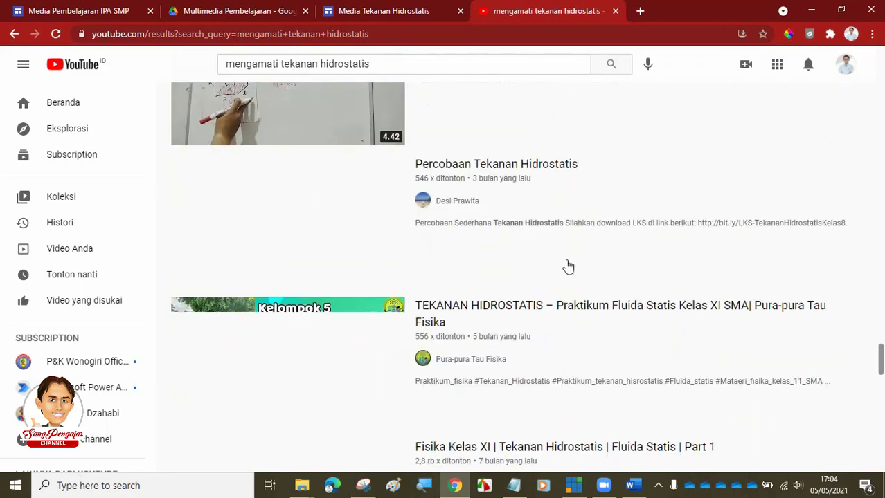
pyautogui.scroll(-1, 567, 268)
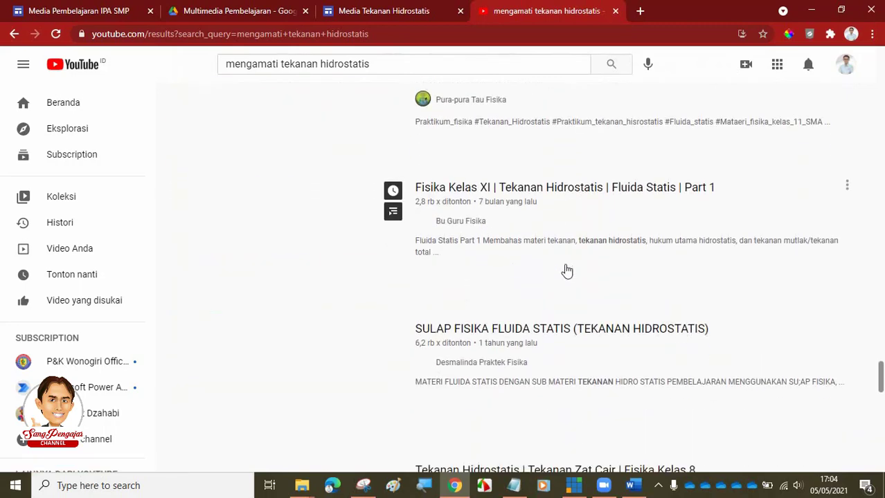
pyautogui.scroll(-4, 570, 275)
pyautogui.scroll(-1, 572, 280)
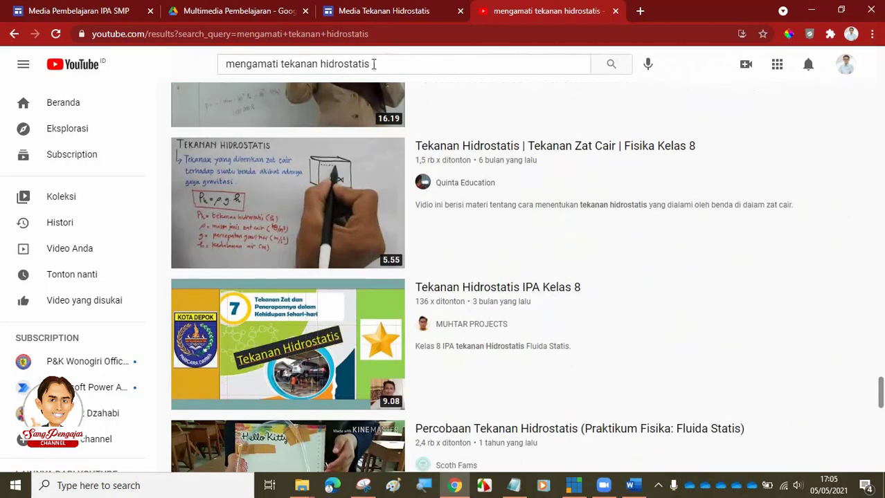
# Step: Check the video title on the finished site, search YouTube for "mengamati tekanan pada zat cair" and open "MENGAMATI TEKANAN PADA ZAT CAIR - KELOMPOK 2"
pyautogui.click(82, 12)
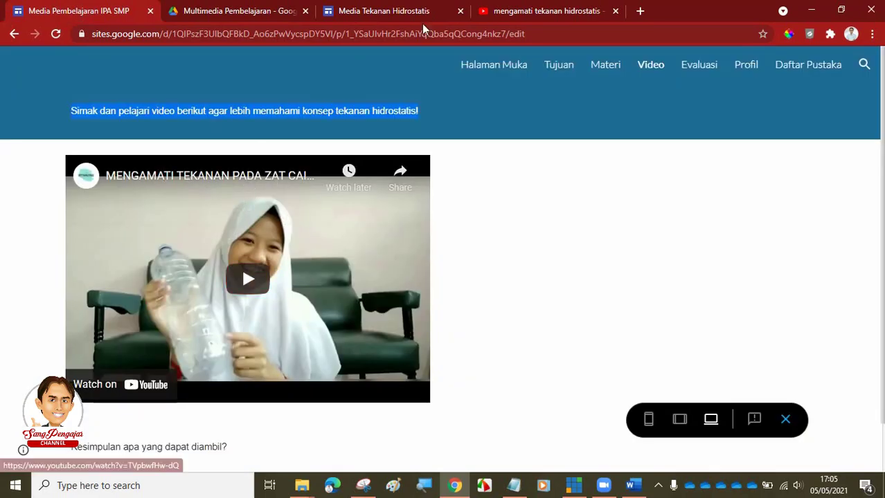
pyautogui.click(507, 11)
pyautogui.click(396, 66)
pyautogui.doubleClick(396, 65)
pyautogui.write('pada ')
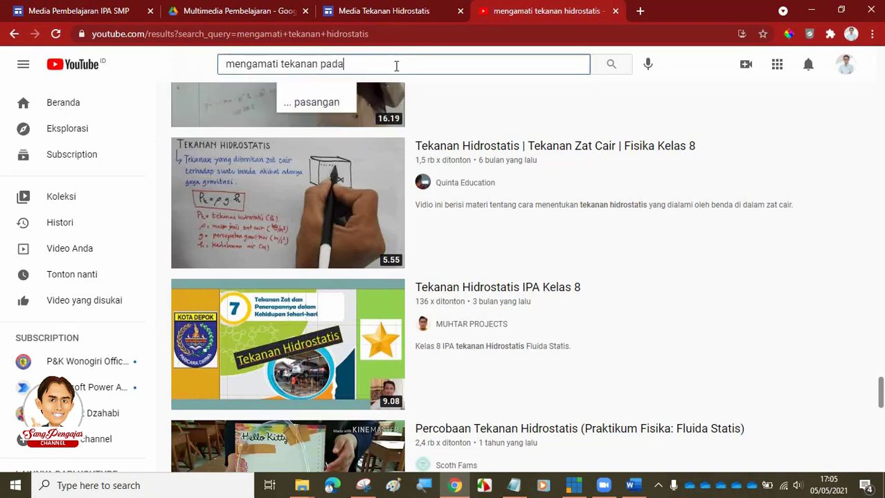
pyautogui.write('zat cair')
pyautogui.press('Return')
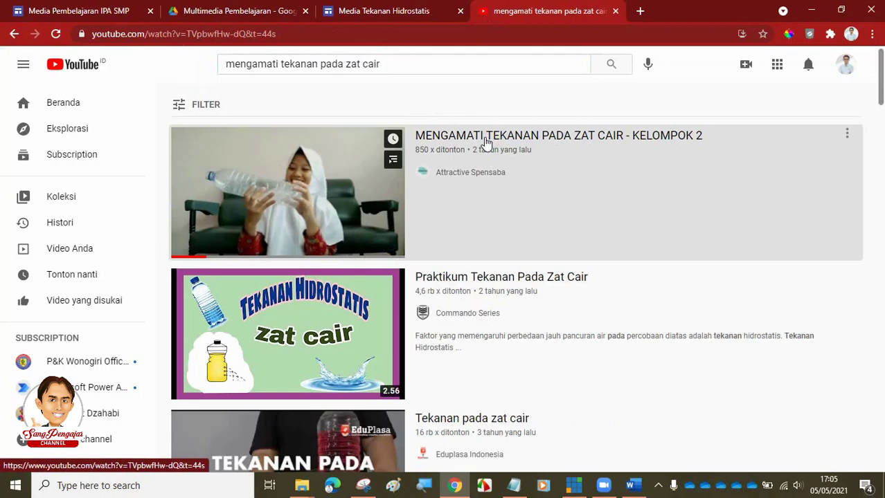
pyautogui.click(487, 141)
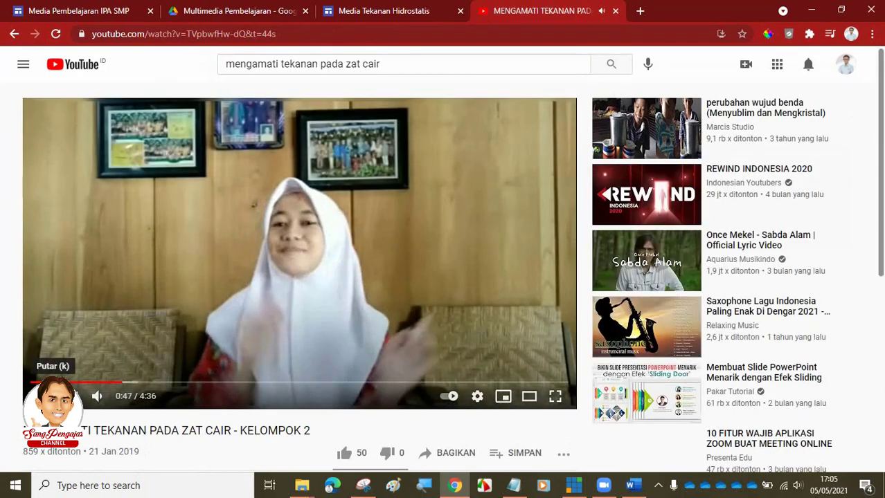
# Step: Return to the Media Tekanan Hidrostatis Video page and start inserting a YouTube video
pyautogui.click(360, 14)
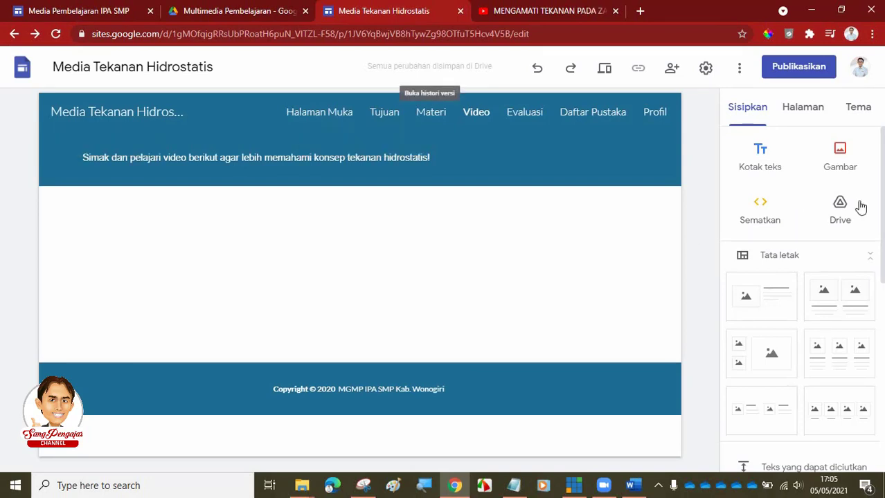
pyautogui.scroll(-2, 860, 209)
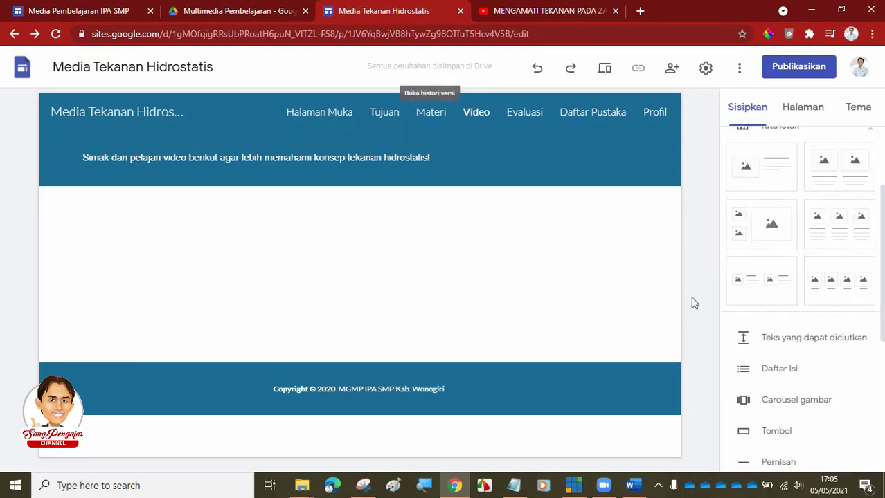
pyautogui.scroll(2, 839, 222)
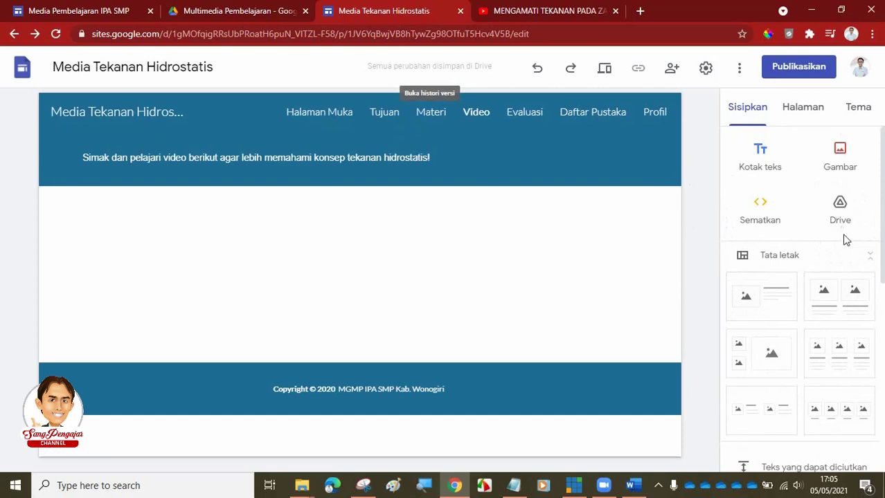
pyautogui.scroll(-2, 845, 237)
pyautogui.scroll(-2, 839, 274)
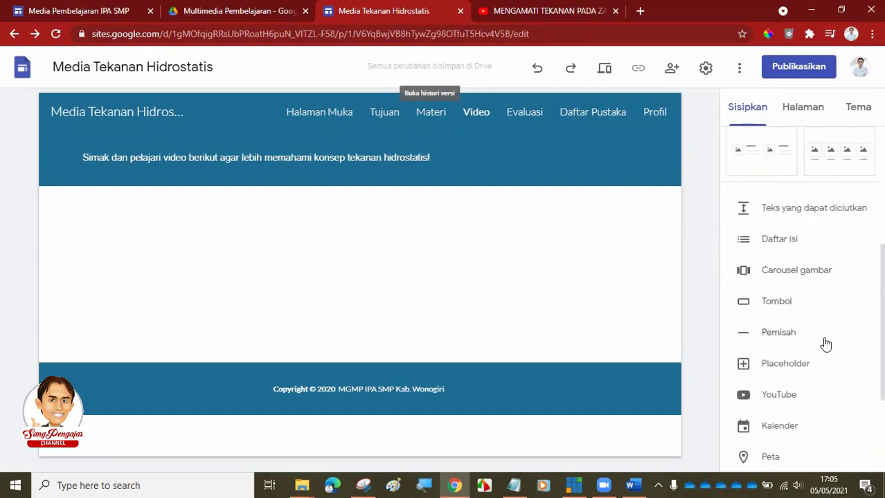
pyautogui.scroll(-2, 824, 344)
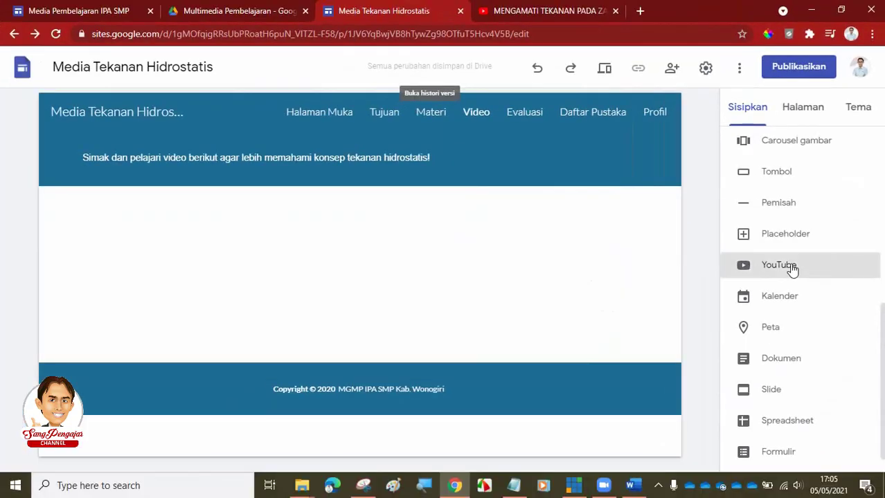
pyautogui.click(792, 268)
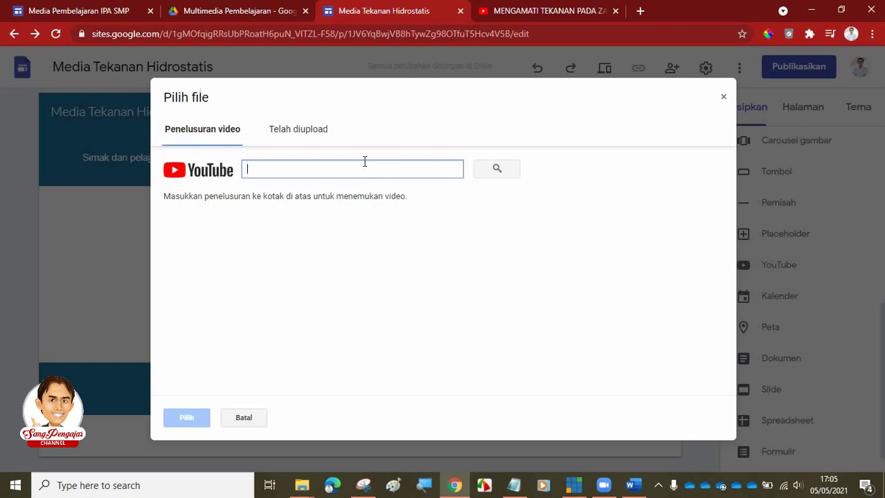
# Step: Copy the title "MENGAMATI TEKANAN PADA ZAT CAIR - KELOMPOK 2" from YouTube, search for it in the video picker and insert that video
pyautogui.click(558, 9)
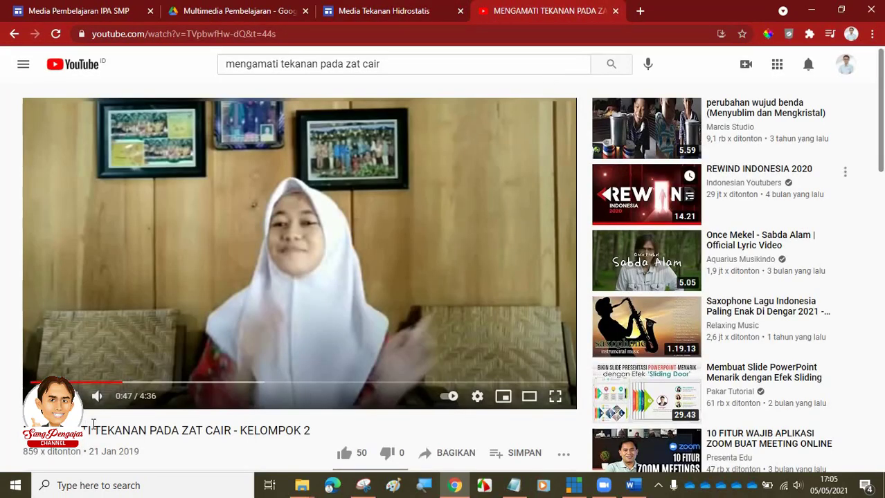
pyautogui.moveTo(24, 425); pyautogui.dragTo(318, 425)
pyautogui.hotkey('ctrl', 'c')
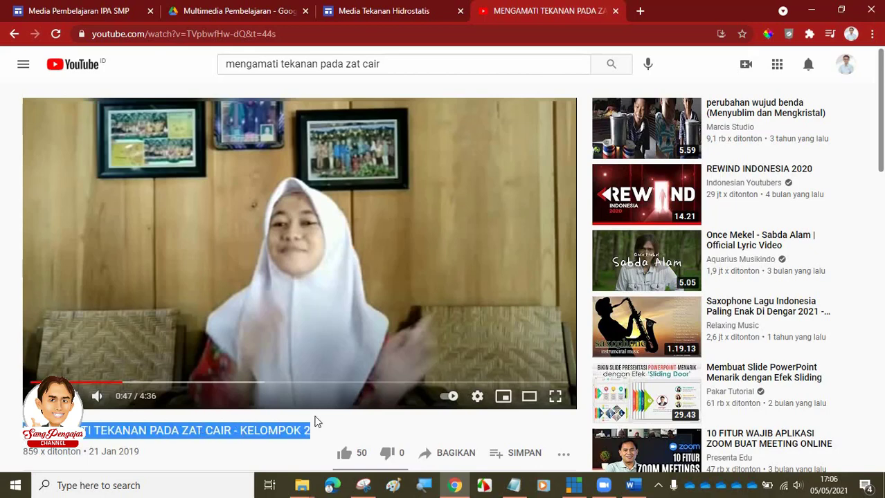
pyautogui.click(333, 8)
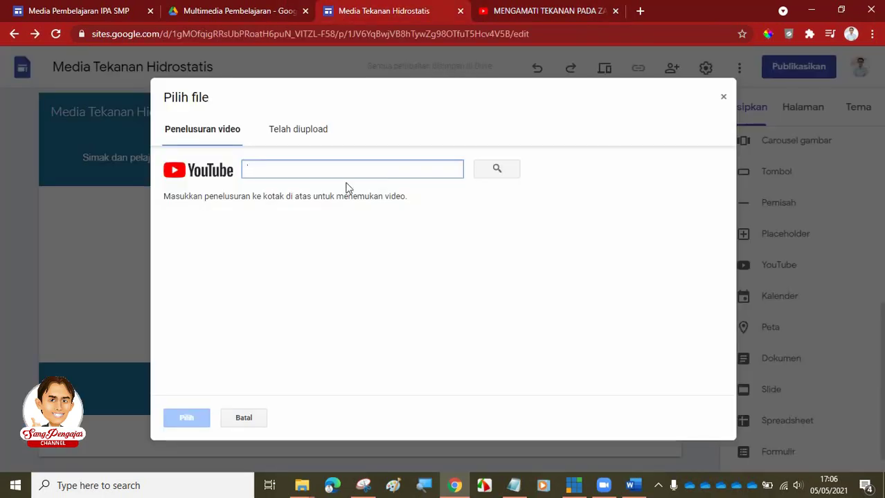
pyautogui.hotkey('ctrl', 'v')
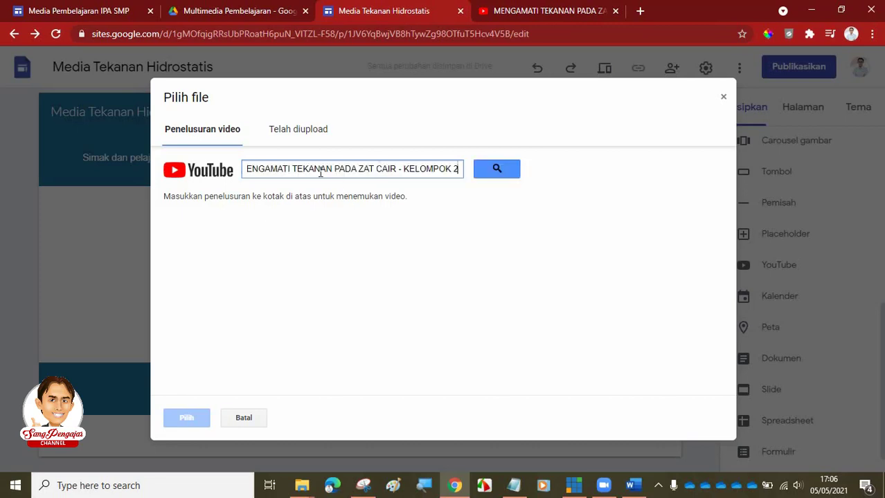
pyautogui.click(493, 177)
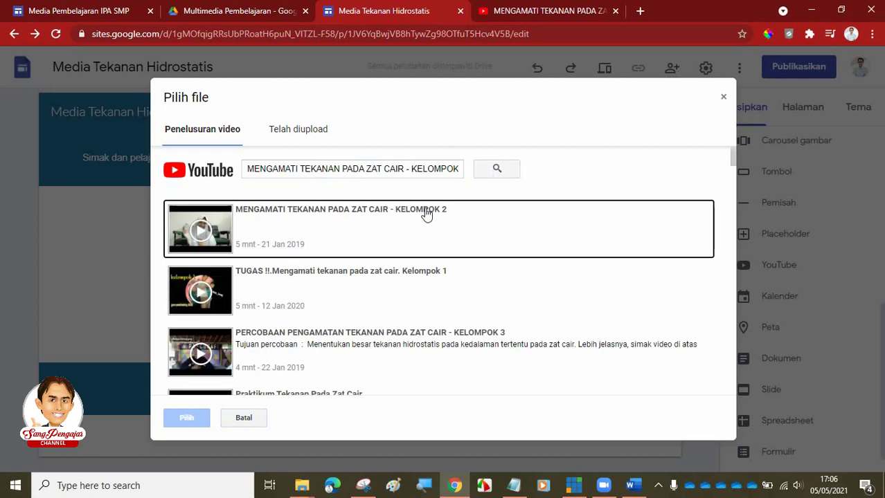
pyautogui.click(322, 216)
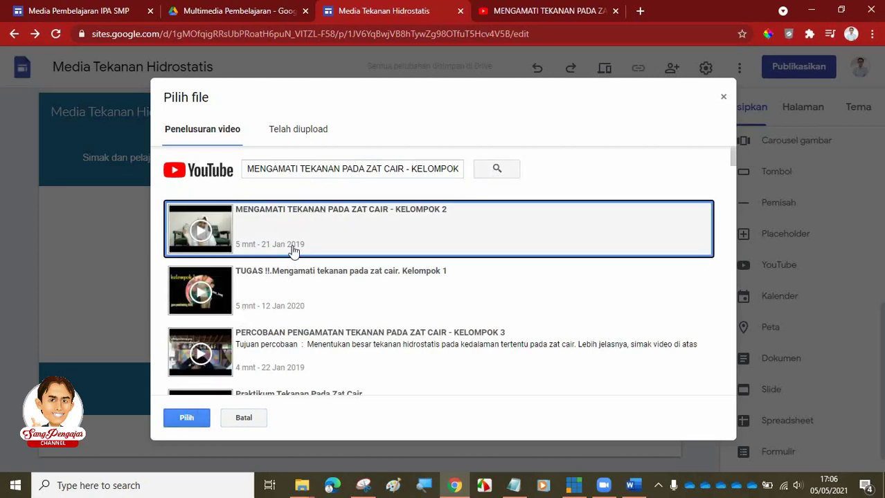
pyautogui.click(185, 418)
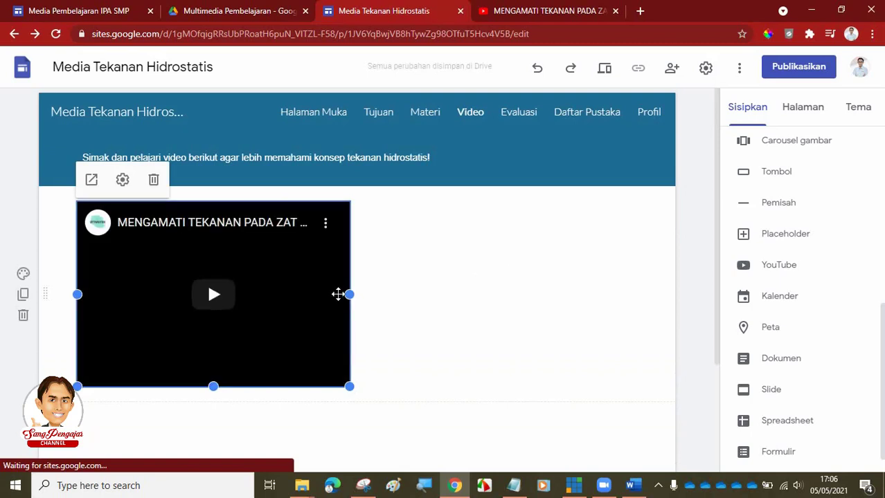
# Step: Compare the embedded video with the finished site's Video page and enlarge it to more than half the page width
pyautogui.hotkey('ctrl', '1')
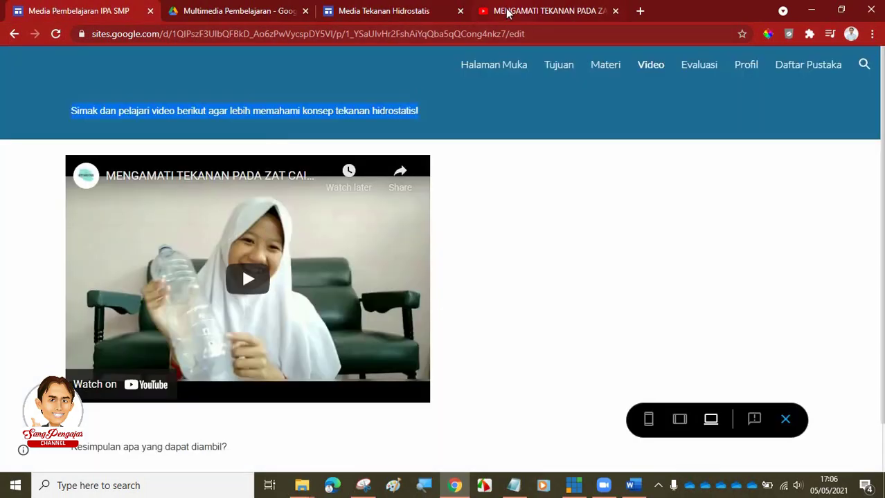
pyautogui.click(418, 9)
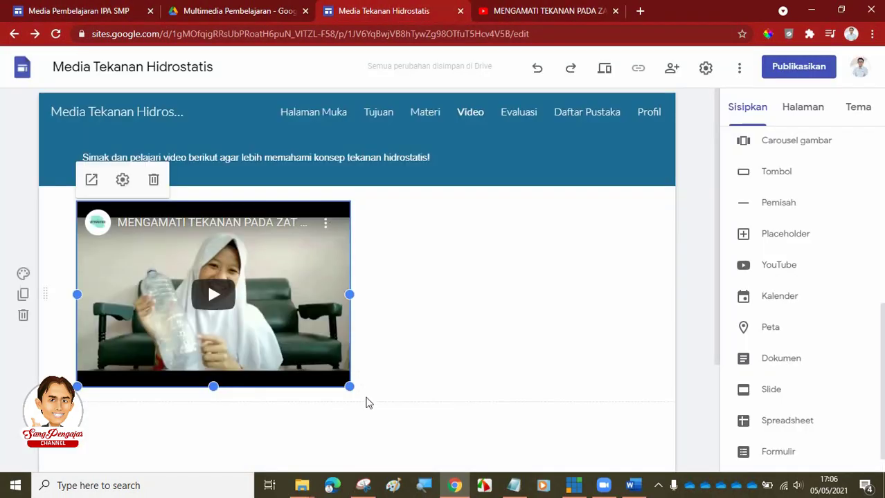
pyautogui.moveTo(350, 388); pyautogui.dragTo(635, 254)
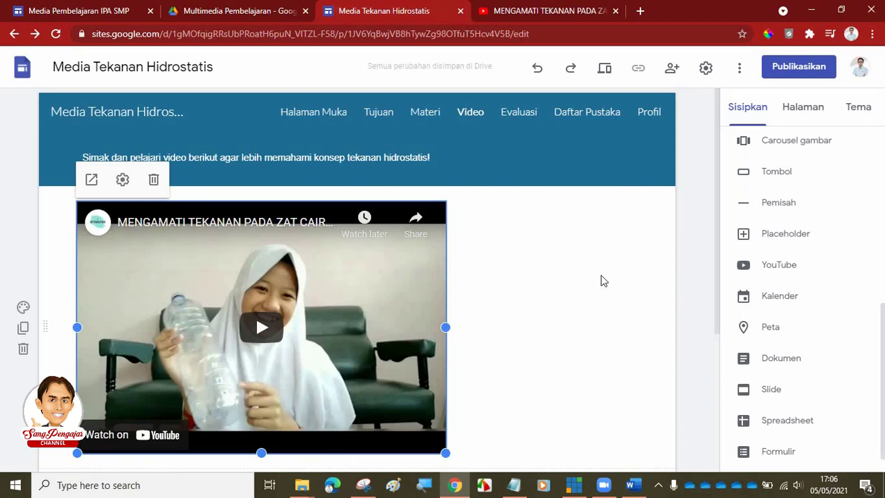
# Step: Open the new site's Evaluasi page and examine the quiz form embedded on the finished site's Evaluasi page
pyautogui.click(528, 115)
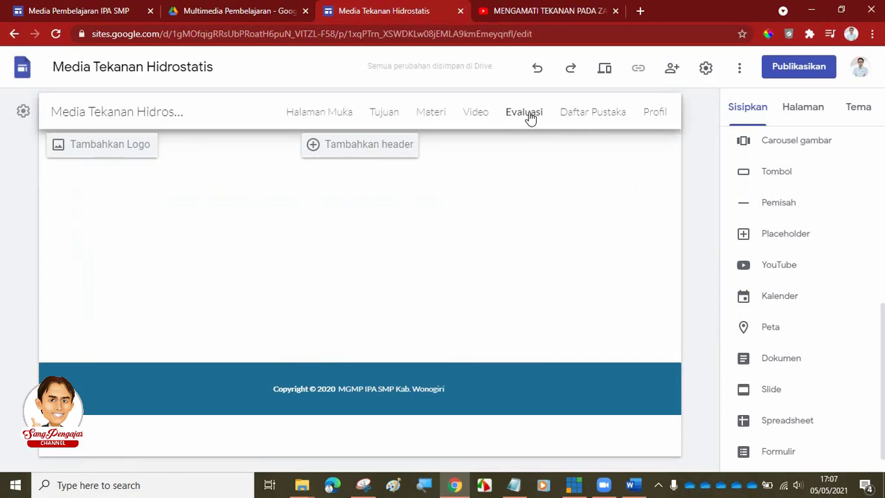
pyautogui.click(93, 11)
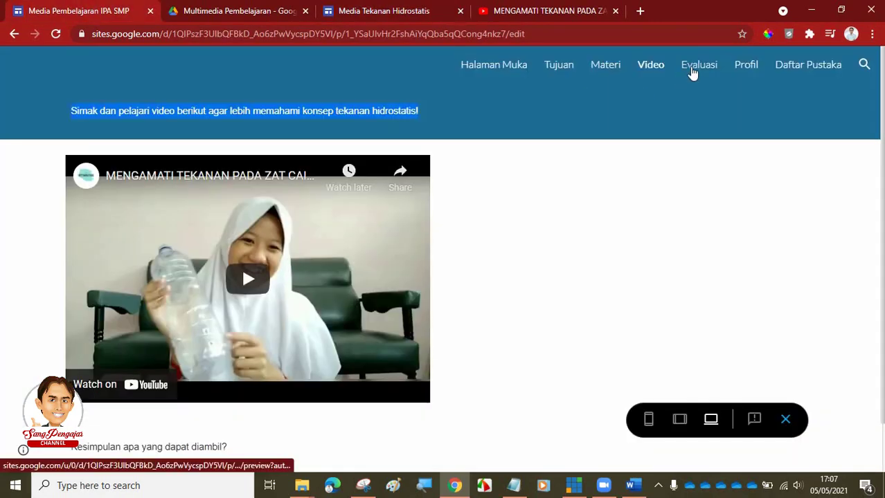
pyautogui.click(692, 70)
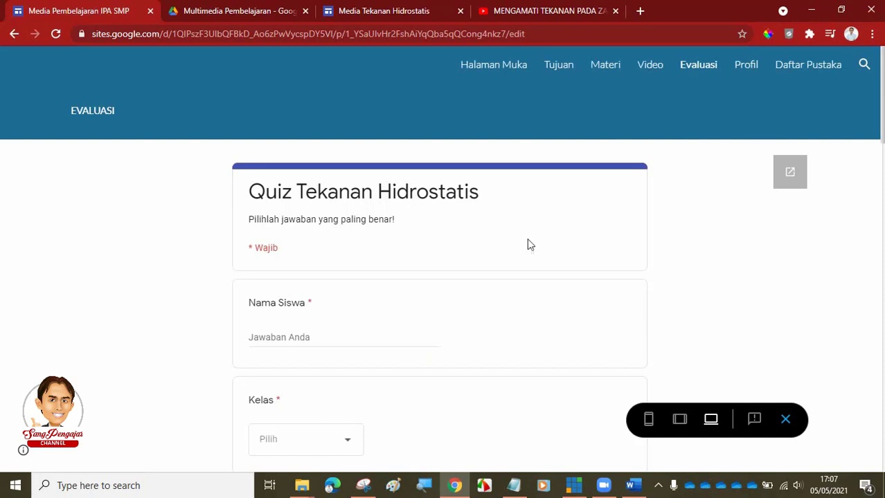
pyautogui.scroll(-1, 356, 203)
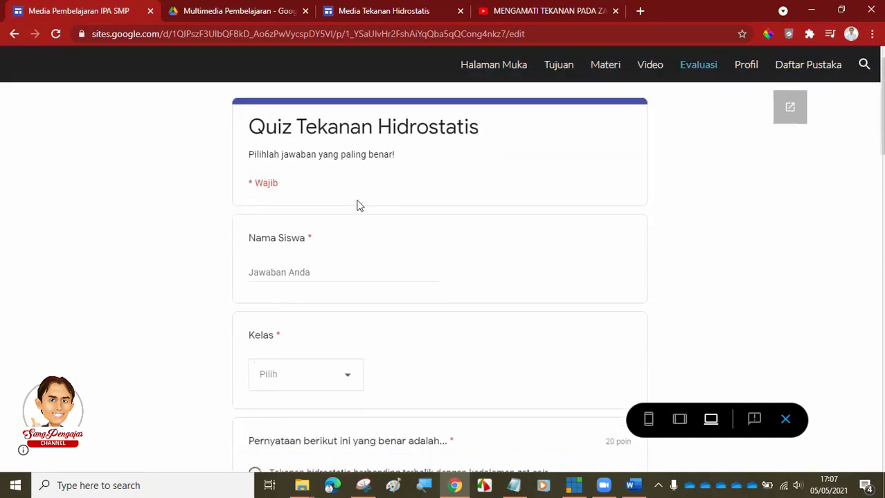
pyautogui.scroll(-1, 333, 254)
pyautogui.click(347, 315)
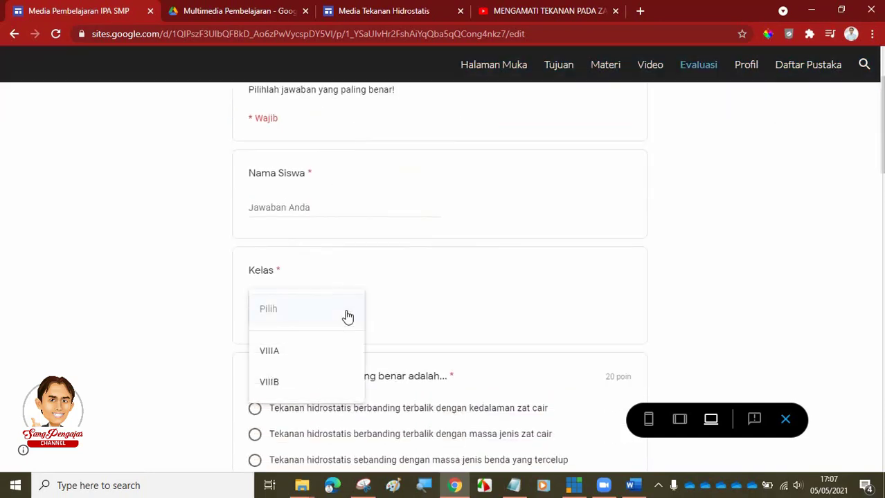
pyautogui.click(348, 317)
pyautogui.scroll(-4, 429, 296)
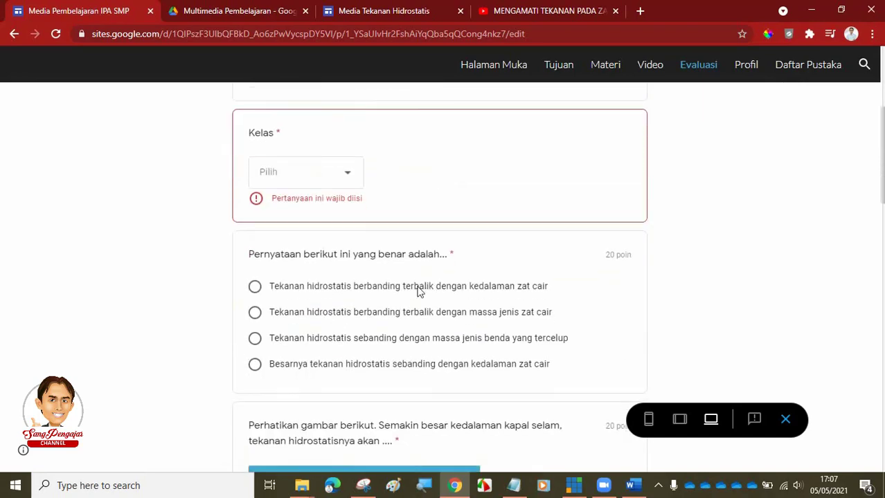
pyautogui.scroll(-4, 415, 292)
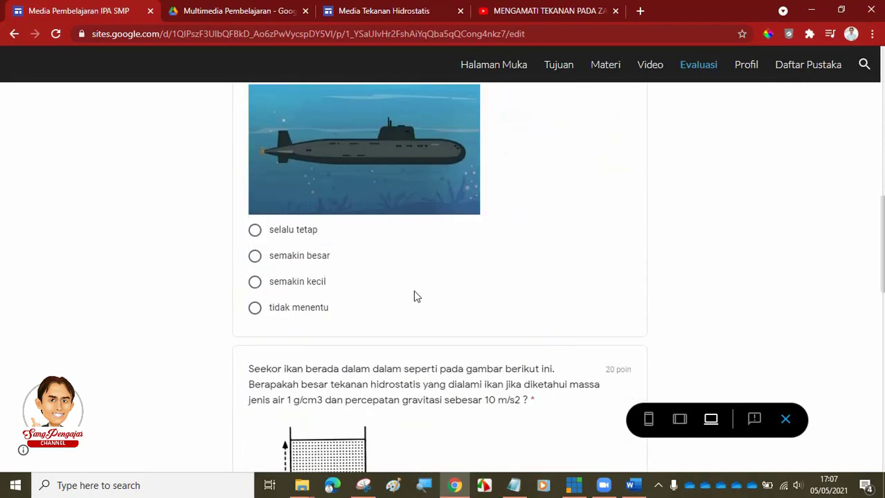
pyautogui.scroll(-3, 413, 294)
pyautogui.scroll(-5, 408, 294)
pyautogui.scroll(4, 388, 266)
pyautogui.scroll(-3, 379, 270)
pyautogui.scroll(-5, 376, 275)
pyautogui.scroll(15, 377, 267)
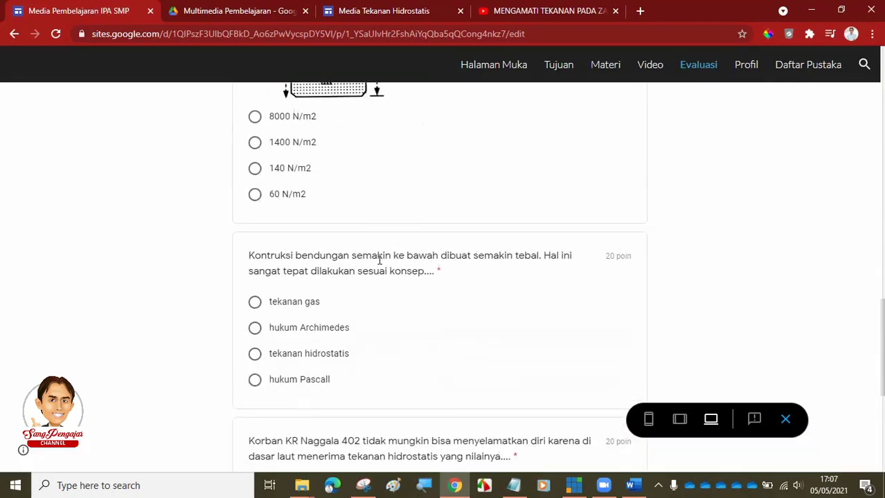
pyautogui.scroll(4, 366, 189)
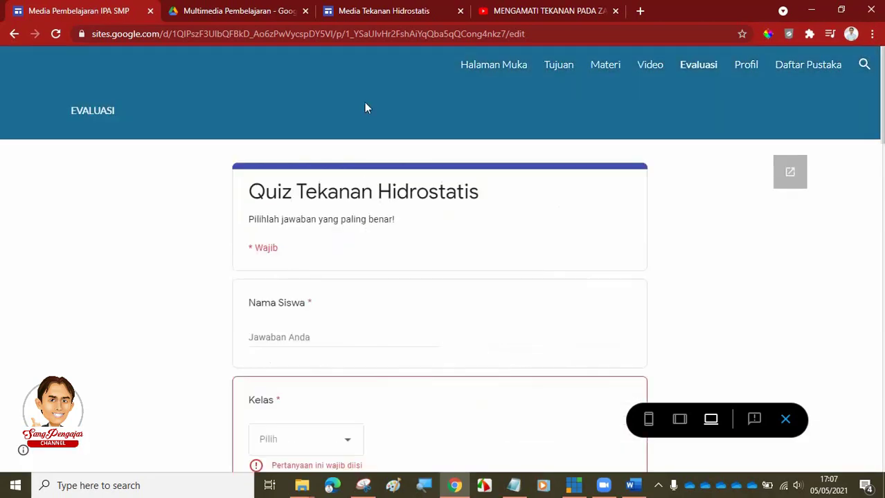
# Step: Add a text box reading "EVALUASI" to the new site's Evaluasi page and give its section the blue background, matching the finished site
pyautogui.click(381, 11)
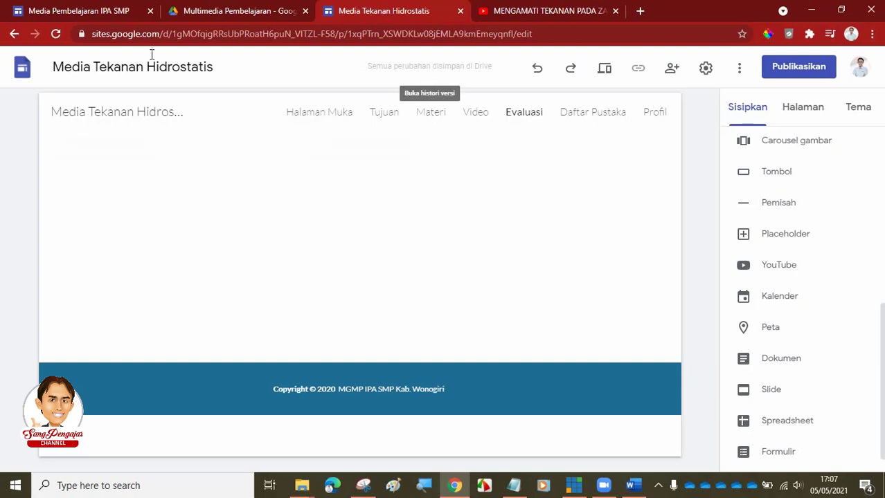
pyautogui.click(83, 10)
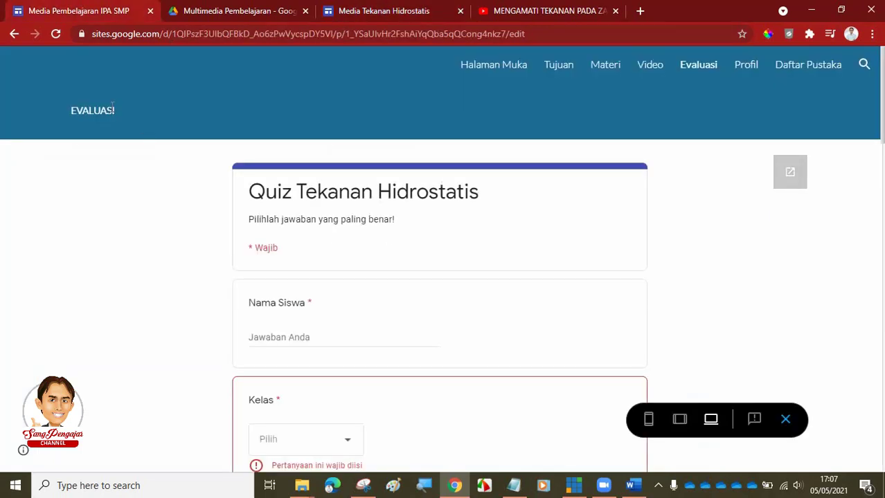
pyautogui.click(369, 11)
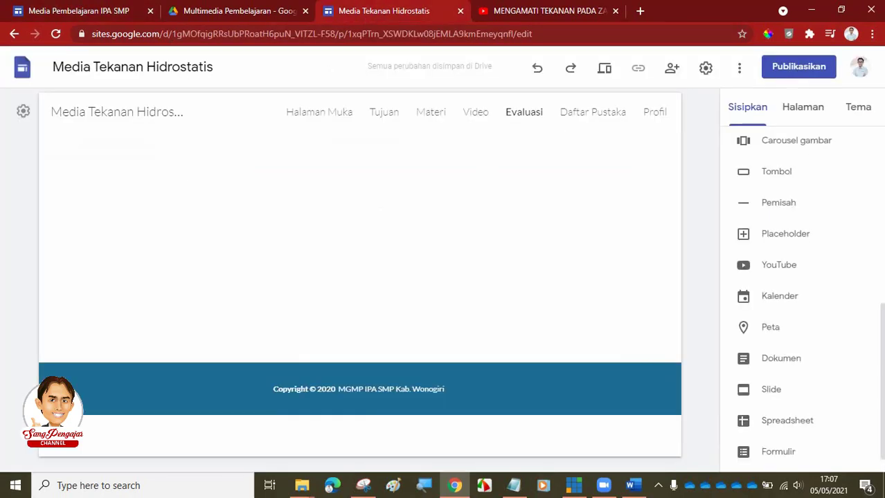
pyautogui.click(746, 126)
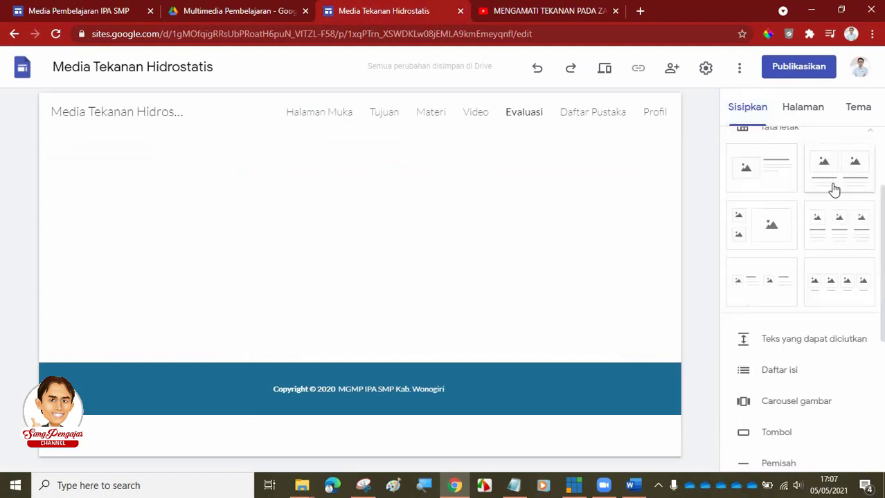
pyautogui.scroll(2, 827, 187)
pyautogui.click(761, 159)
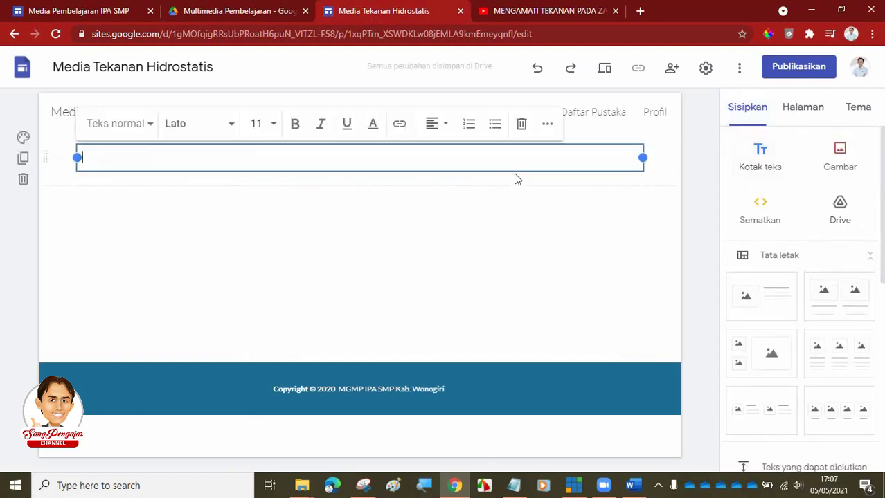
pyautogui.write('EVALUASI')
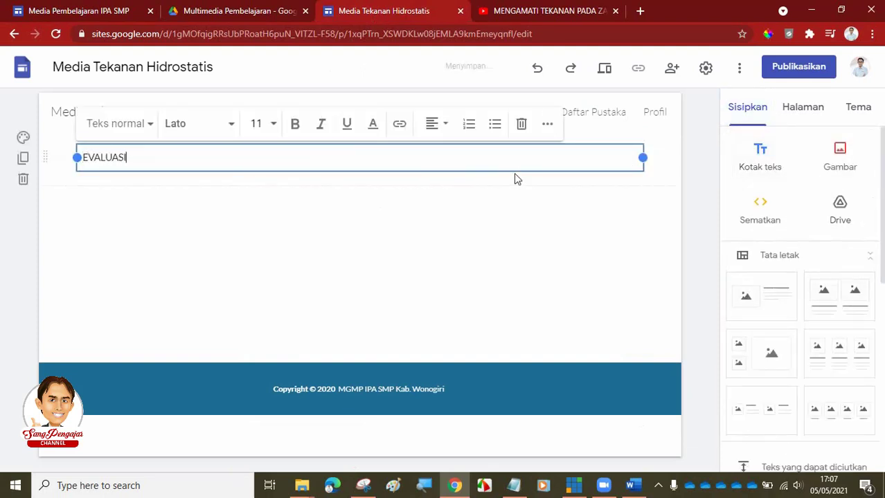
pyautogui.click(23, 137)
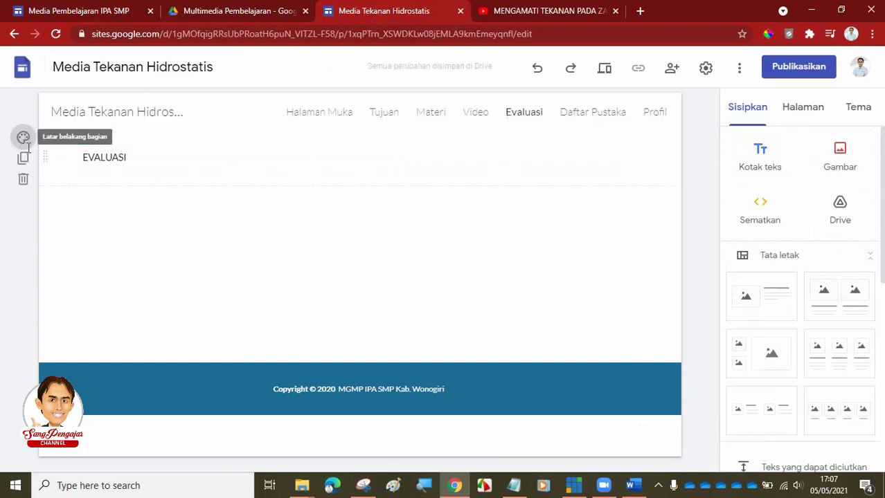
pyautogui.click(77, 215)
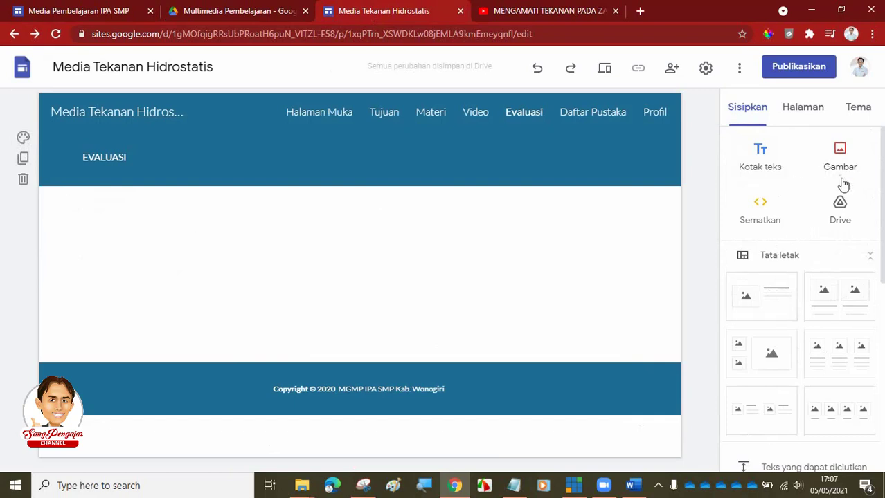
# Step: Insert the Google Form "Quiz Tekanan Hidrostatis" below the EVALUASI section
pyautogui.scroll(-4, 840, 235)
pyautogui.scroll(-3, 840, 249)
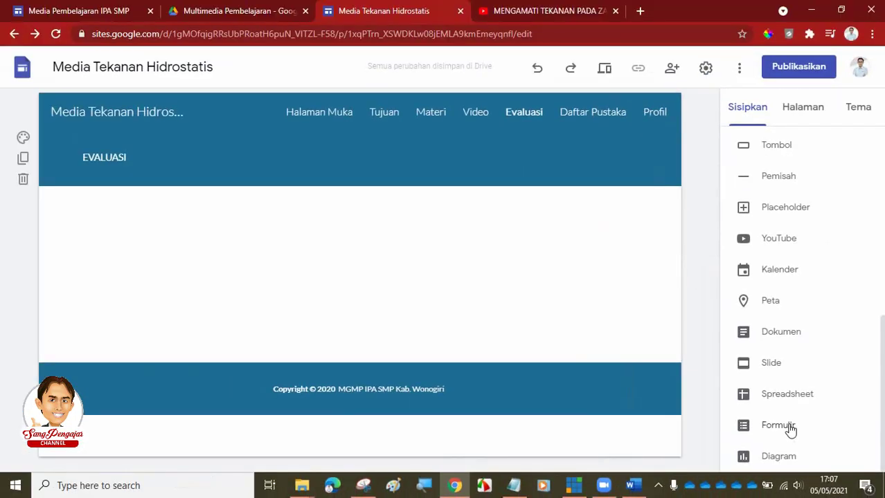
pyautogui.click(789, 425)
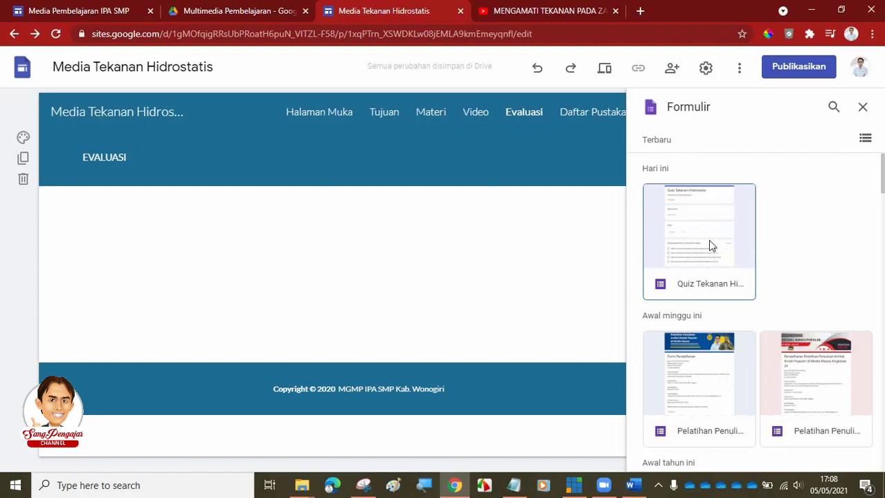
pyautogui.click(696, 230)
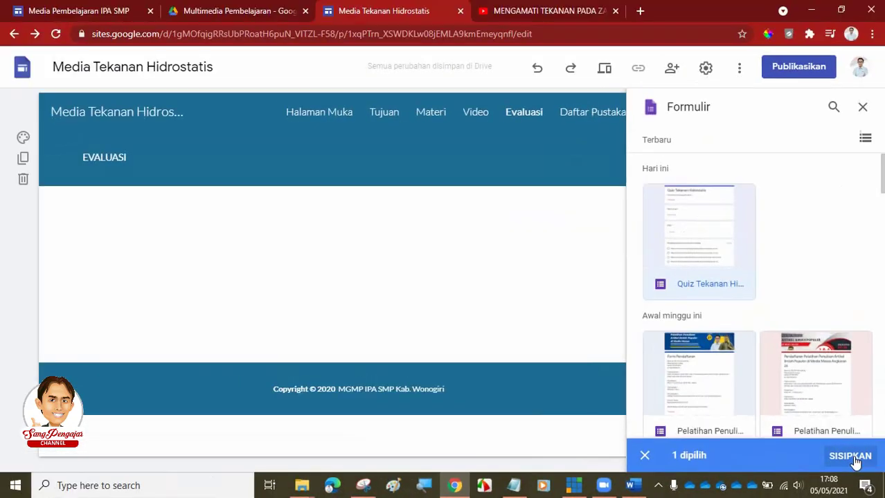
pyautogui.click(852, 456)
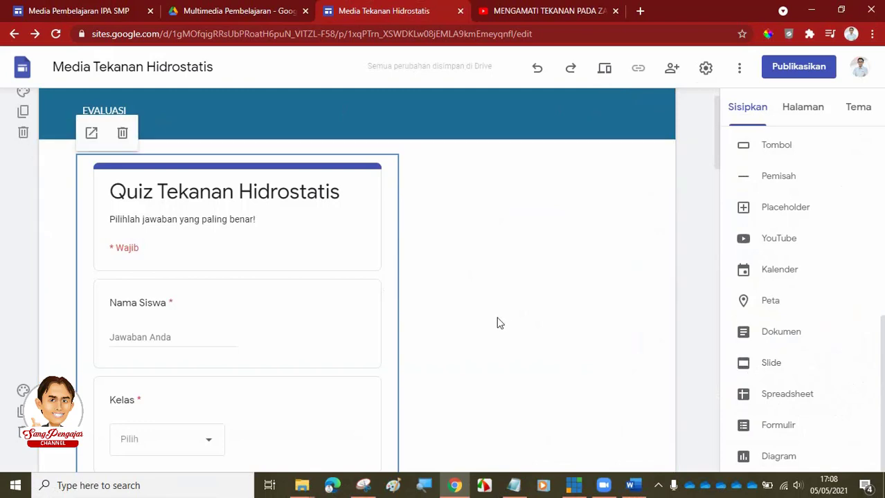
# Step: Widen the embedded quiz form to the full content width of the Evaluasi page
pyautogui.scroll(-5, 497, 325)
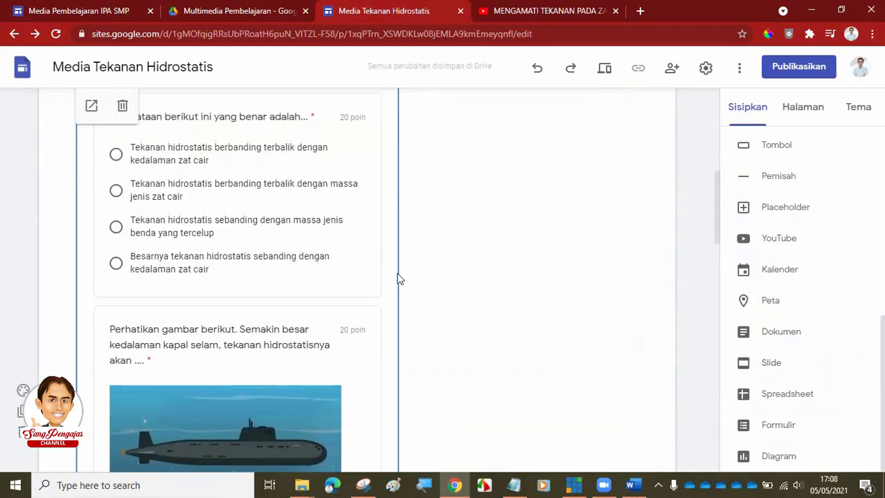
pyautogui.scroll(-5, 410, 266)
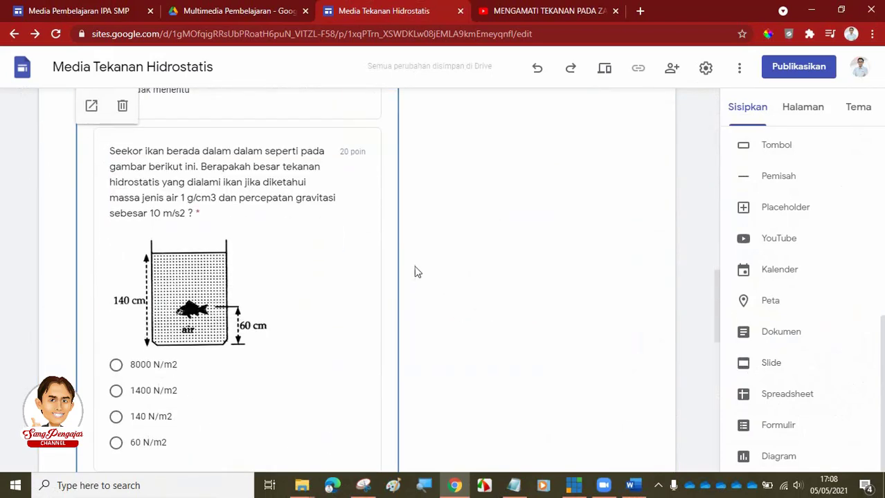
pyautogui.moveTo(398, 208); pyautogui.dragTo(619, 222)
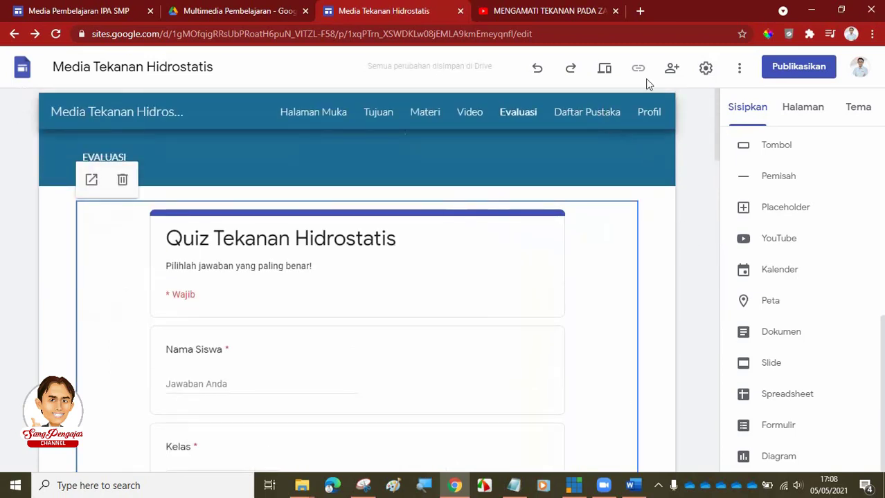
# Step: Preview the Evaluasi page in desktop and phone views, and close the preview
pyautogui.click(607, 72)
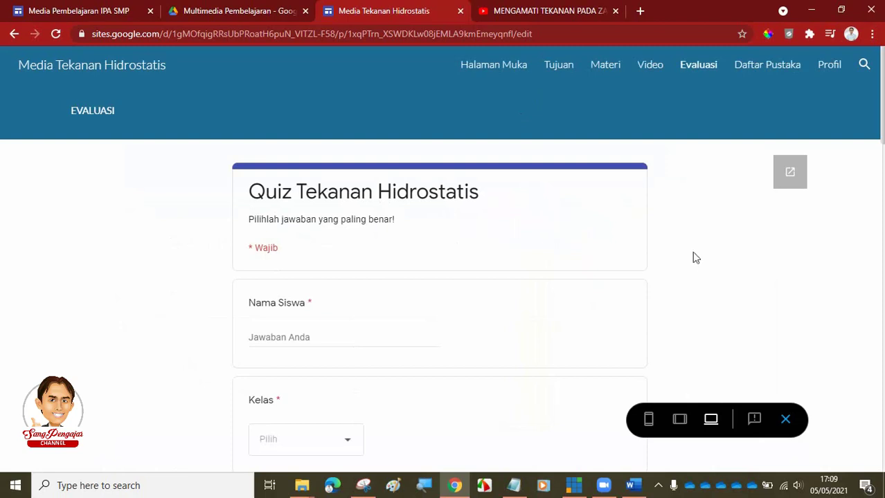
pyautogui.click(650, 419)
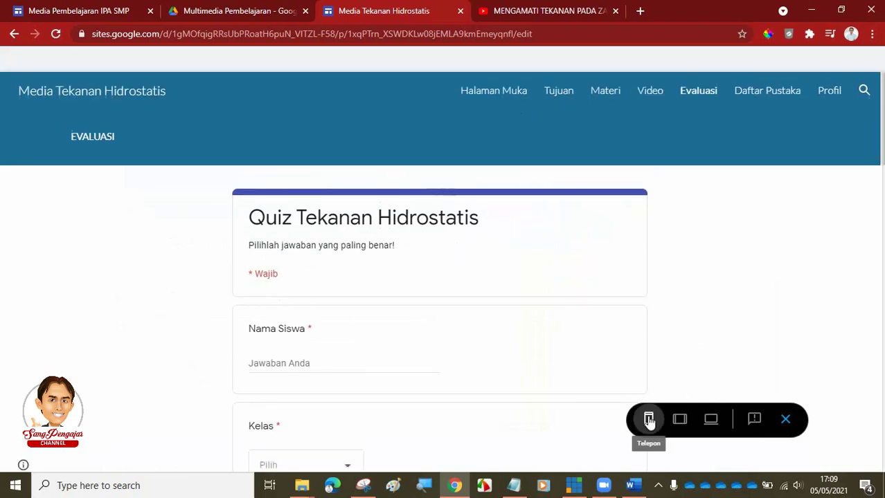
pyautogui.scroll(-5, 498, 280)
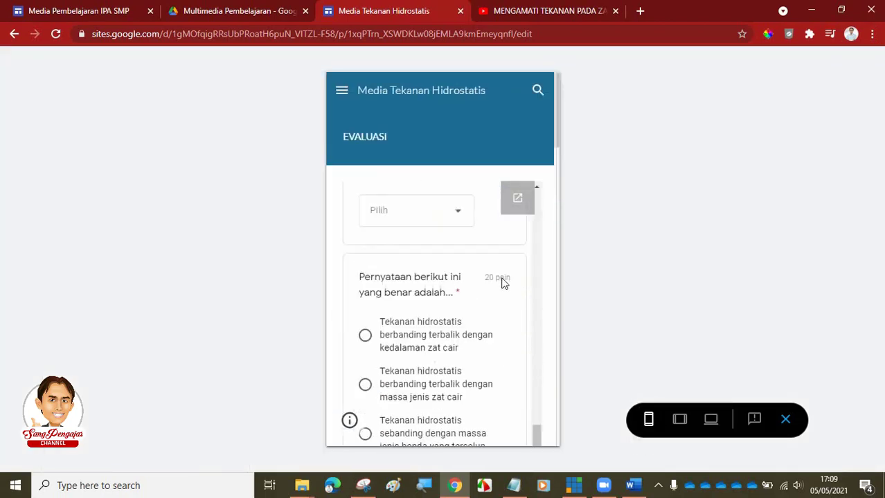
pyautogui.click(785, 418)
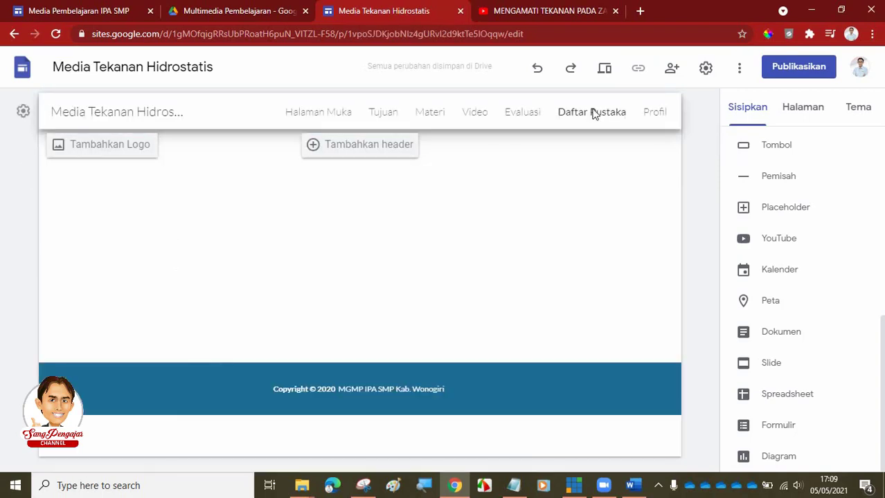
# Step: Check the finished site's Daftar Pustaka page and add an empty text box to the new site's Daftar Pustaka page
pyautogui.click(85, 12)
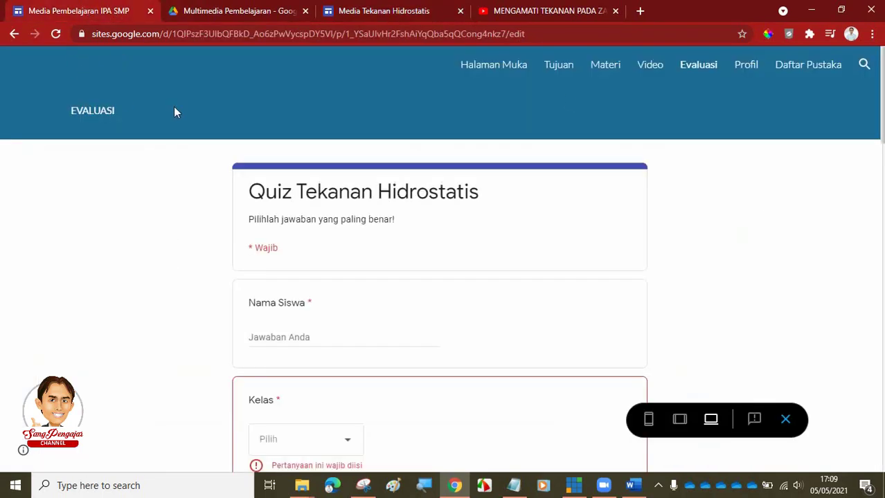
pyautogui.click(780, 69)
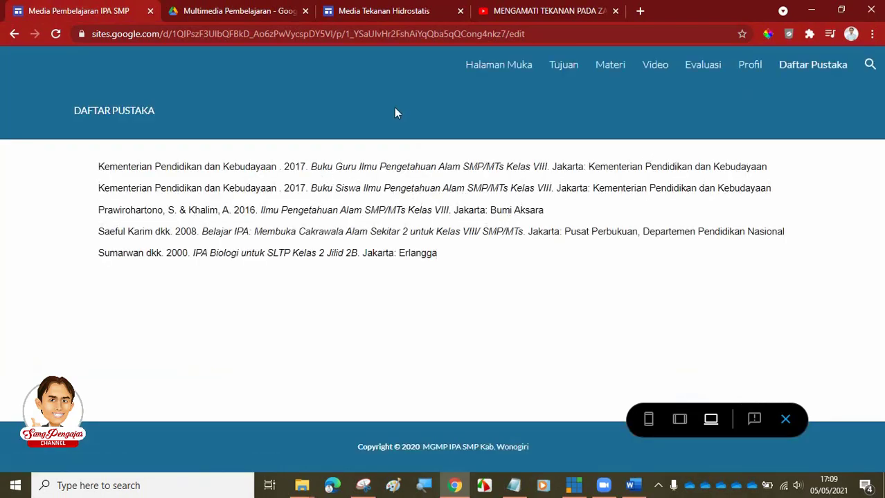
pyautogui.click(412, 14)
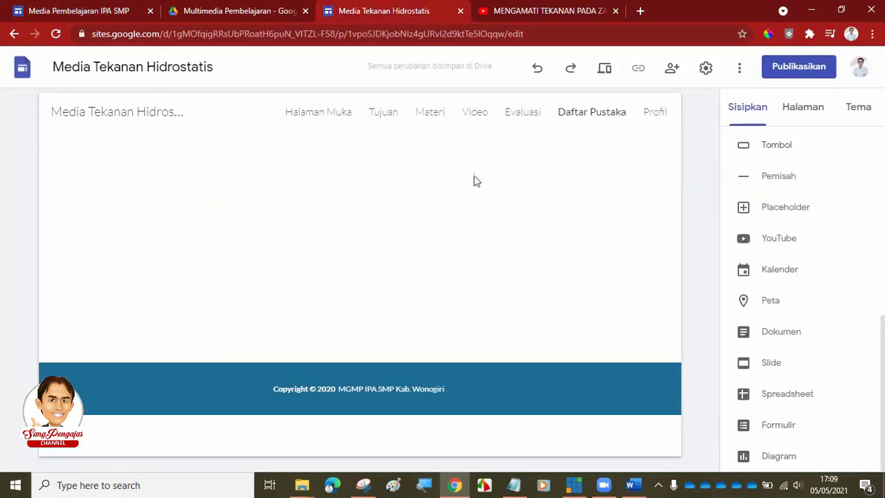
pyautogui.scroll(5, 794, 139)
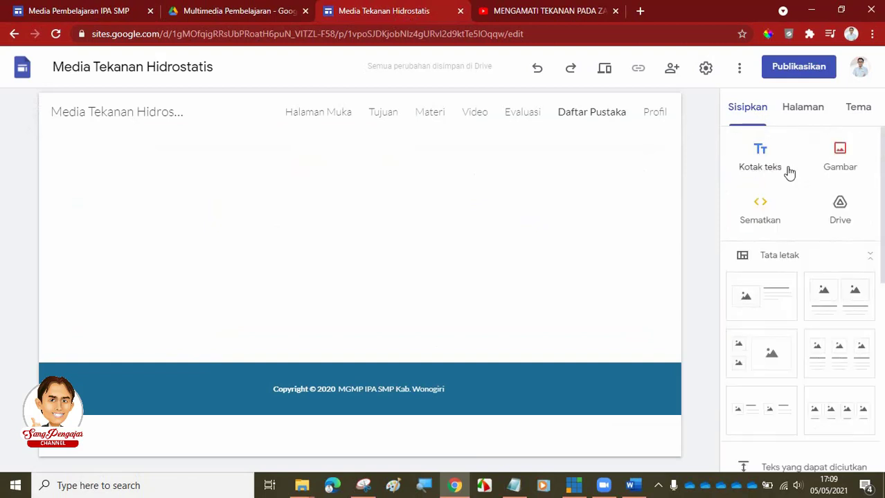
pyautogui.click(770, 162)
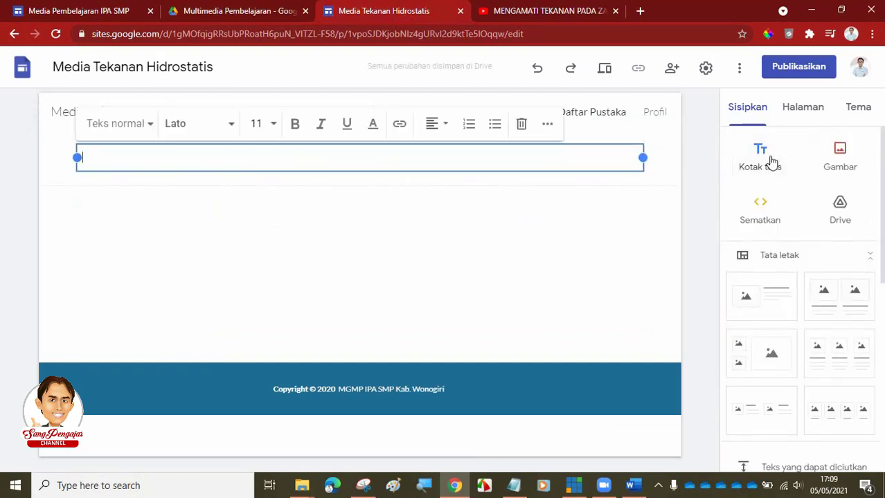
# Step: Switch to the Word document and copy all the reference entries listed under the Daftar Pustaka heading
pyautogui.click(631, 485)
pyautogui.scroll(-10, 436, 335)
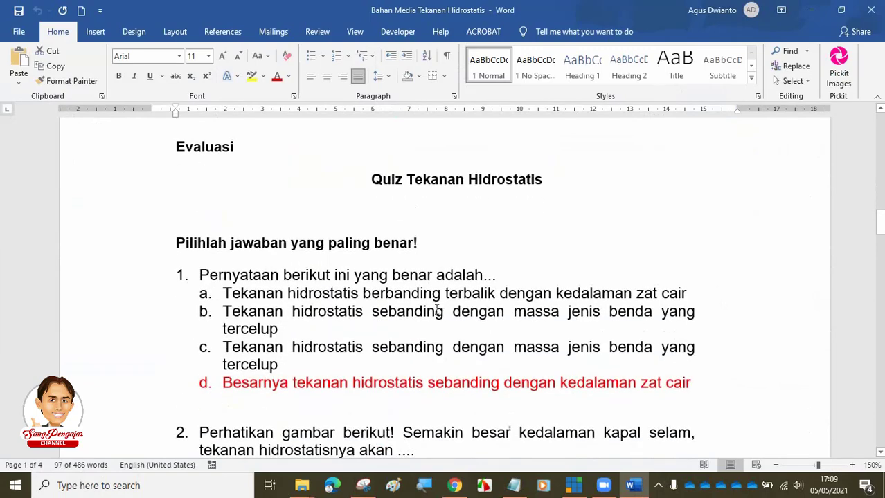
pyautogui.scroll(3, 391, 283)
pyautogui.scroll(-20, 372, 303)
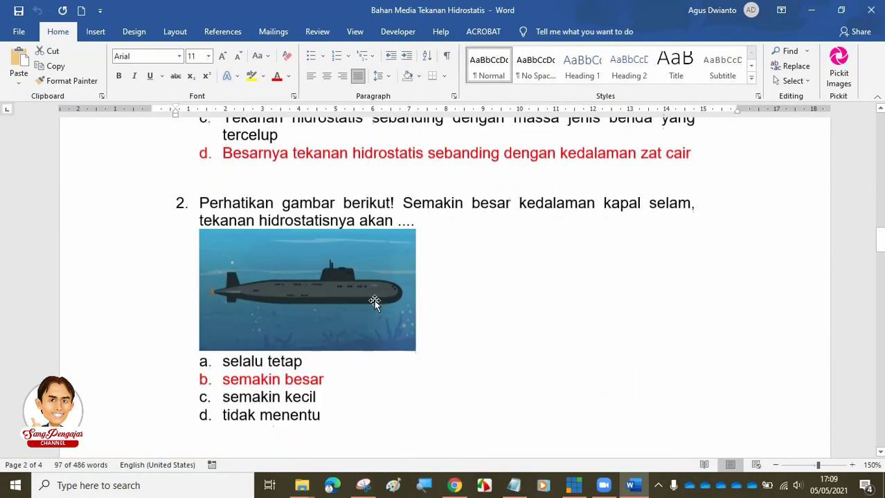
pyautogui.scroll(-10, 374, 331)
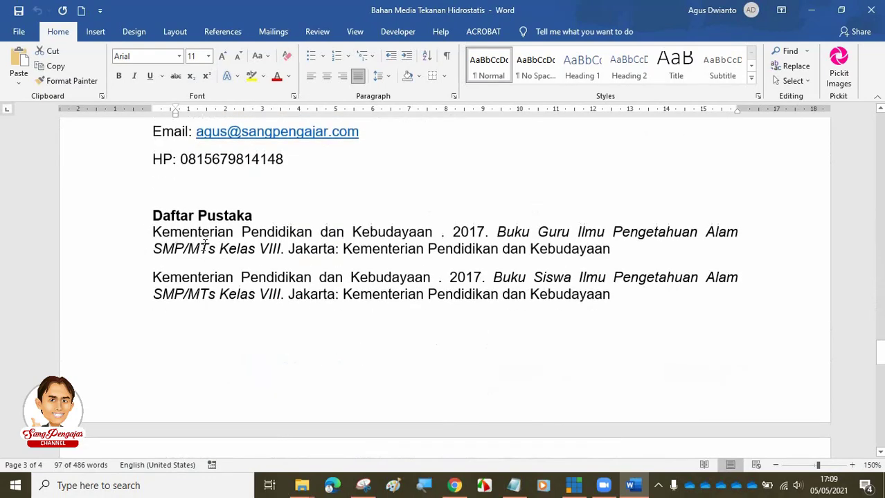
pyautogui.moveTo(152, 231); pyautogui.dragTo(611, 378)
pyautogui.moveTo(615, 444); pyautogui.dragTo(651, 391)
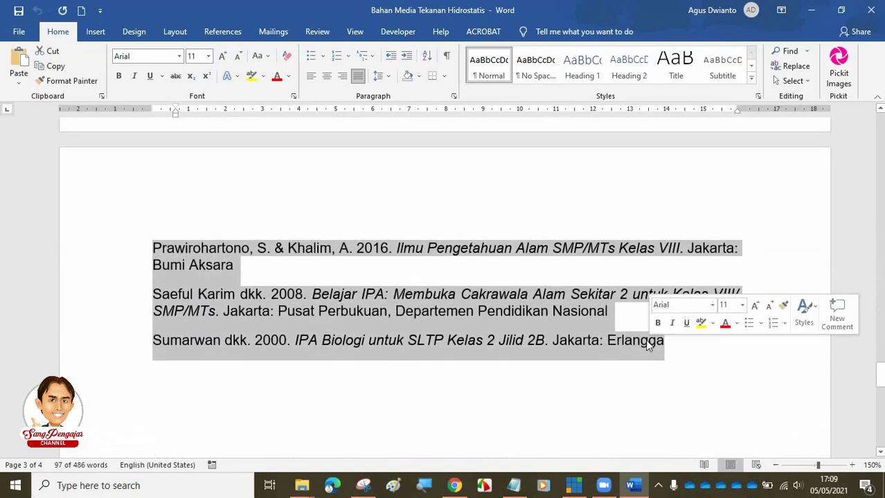
# Step: Back in Google Sites, title the empty text box "DAFTAR PUSTAKA" and set its section background to Penekanan 2
pyautogui.click(455, 485)
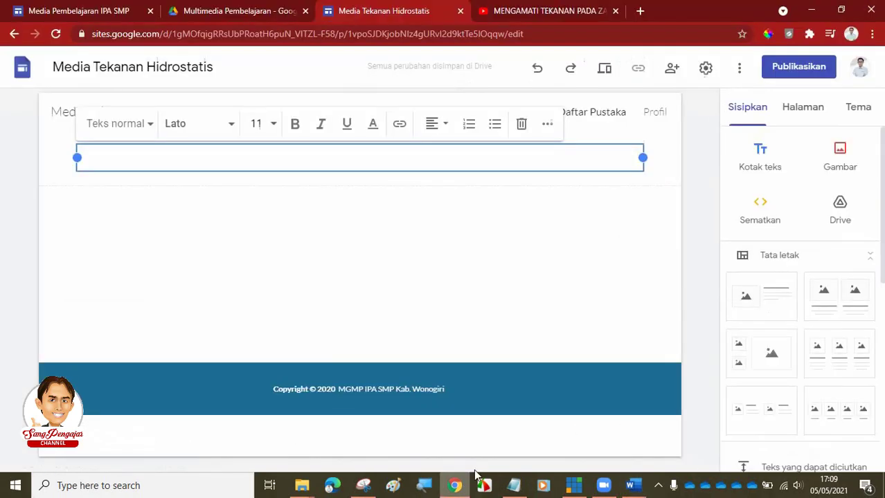
pyautogui.write('DAFTAR PUSTAKA')
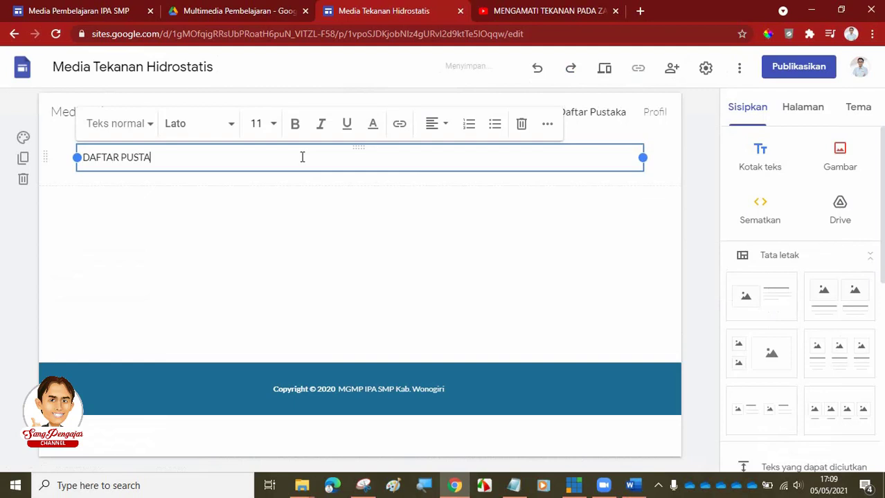
pyautogui.click(23, 137)
pyautogui.click(105, 217)
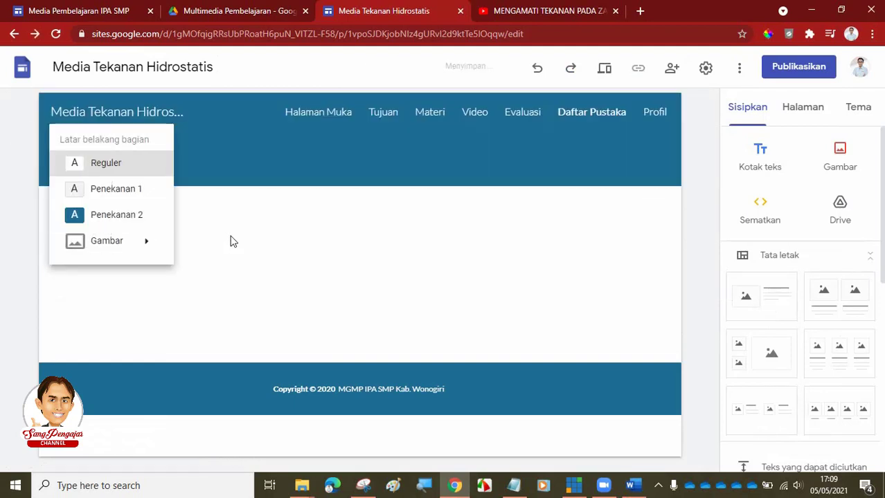
# Step: Add a text box below the DAFTAR PUSTAKA section and paste the copied reference list into it
pyautogui.click(759, 153)
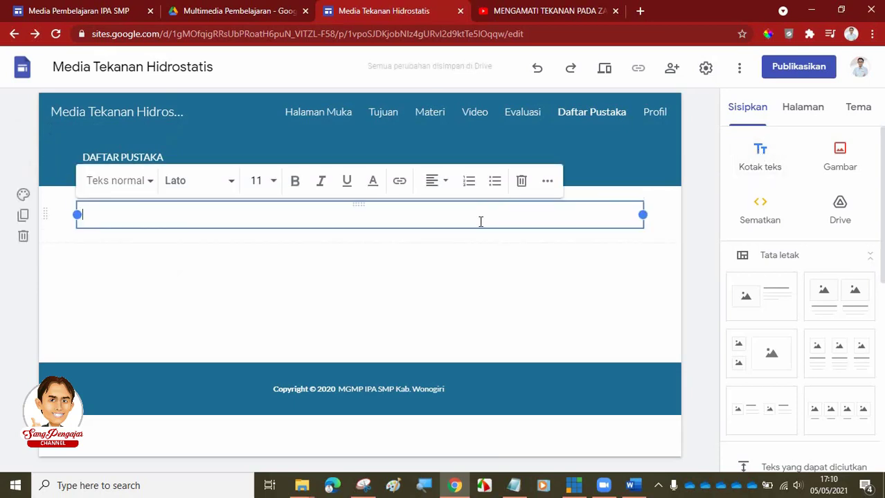
pyautogui.write('Kementerian Pendidikan dan Kebudayaan . 2017. Buku Guru Ilmu Pengetahuan Alam SMP/MTs Kelas VIII. Jakarta: Kementerian Pendidikan dan Kebudayaan Kementerian Pendidikan dan Kebudayaan . 2017. Buku Siswa Ilmu Pengetahuan Alam SMP/MTs Kelas VIII. Jakarta: Kementerian Pendidikan dan Kebudayaan Prawirohartono, S. & Khalim, A. 2016. Ilmu Pengetahuan Alam SMP/MTs Kelas VIII. Jakarta: Bumi Aksara Saeful Karim dkk. 2008. Belajar IPA: Membuka Cakrawala Alam Sekitar 2 untuk Kelas VIII/ SMP/MTs. Jakarta: Pusat Perbukuan, Departemen Pendidikan Nasional Sumarwan dkk. 2000. IPA Biologi untuk SLTP Kelas 2 Jilid 2B. Jakarta: Erlangga')
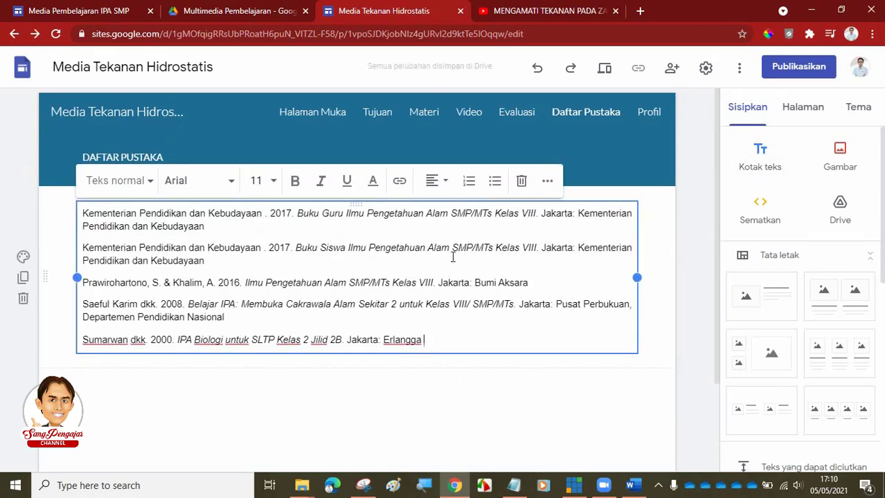
pyautogui.click(230, 378)
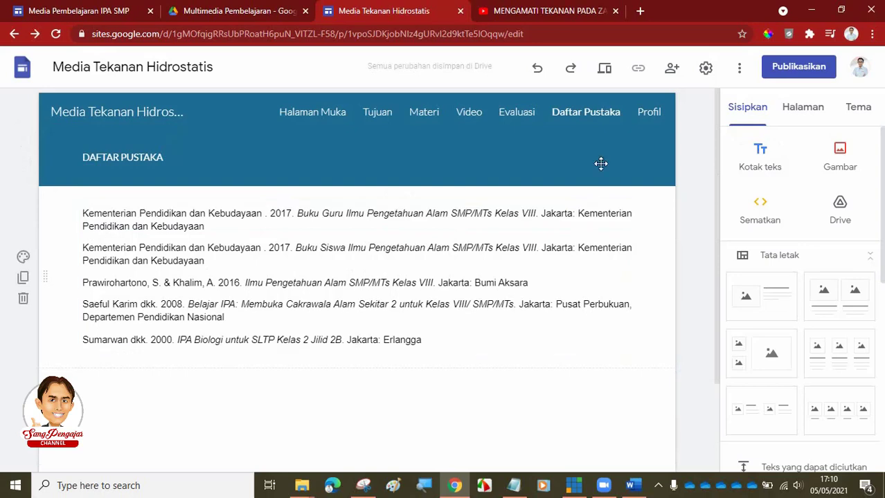
# Step: Open the new site's Profil page and look over the finished site's Profil page for its layout
pyautogui.click(650, 112)
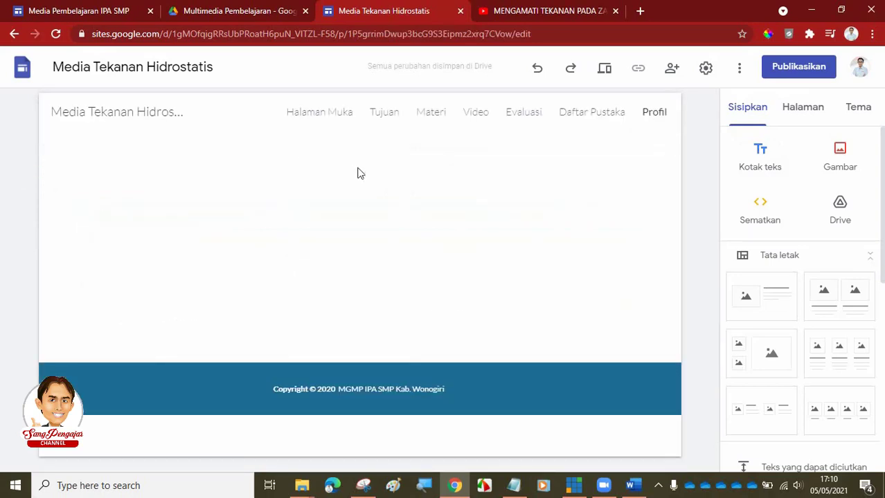
pyautogui.click(74, 11)
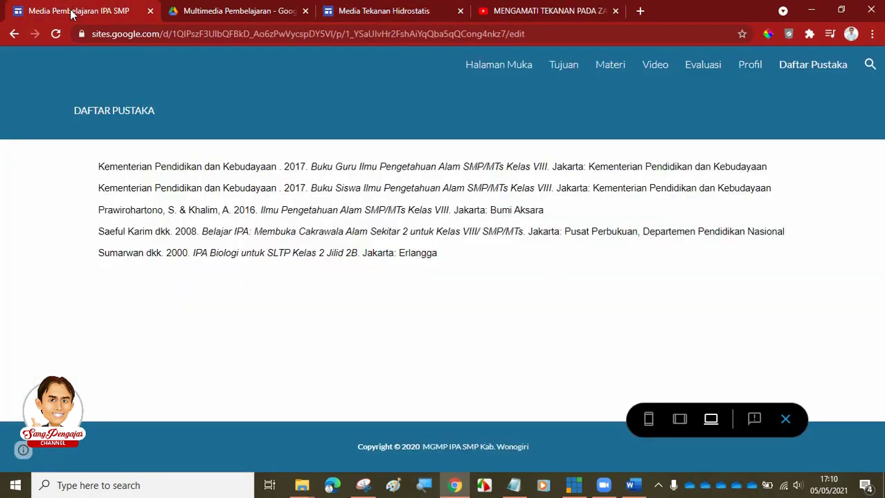
pyautogui.click(753, 65)
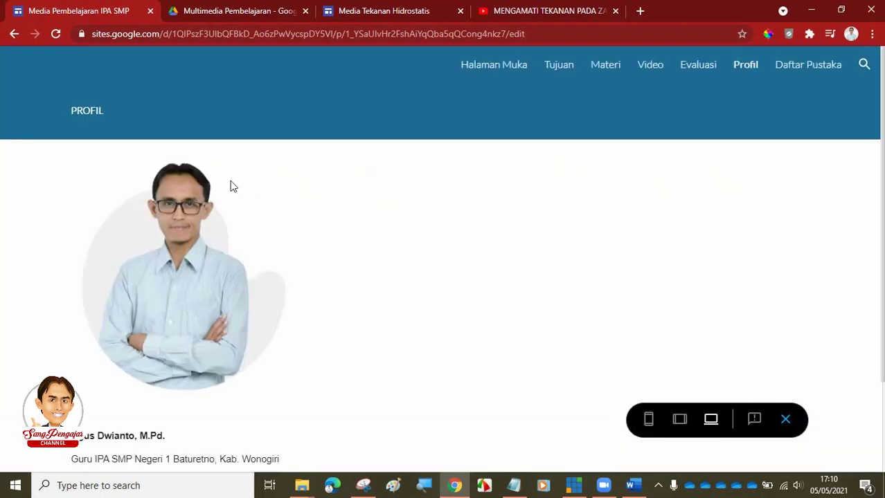
pyautogui.scroll(-3, 87, 129)
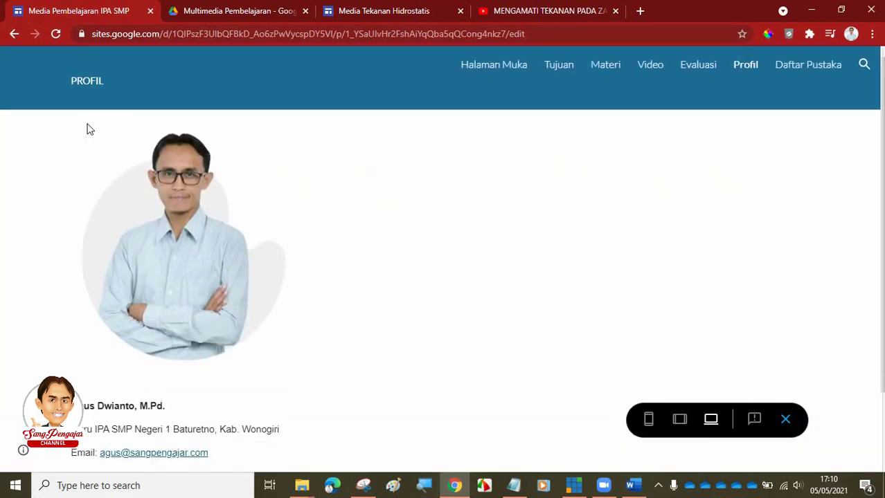
pyautogui.scroll(3, 152, 170)
pyautogui.click(386, 12)
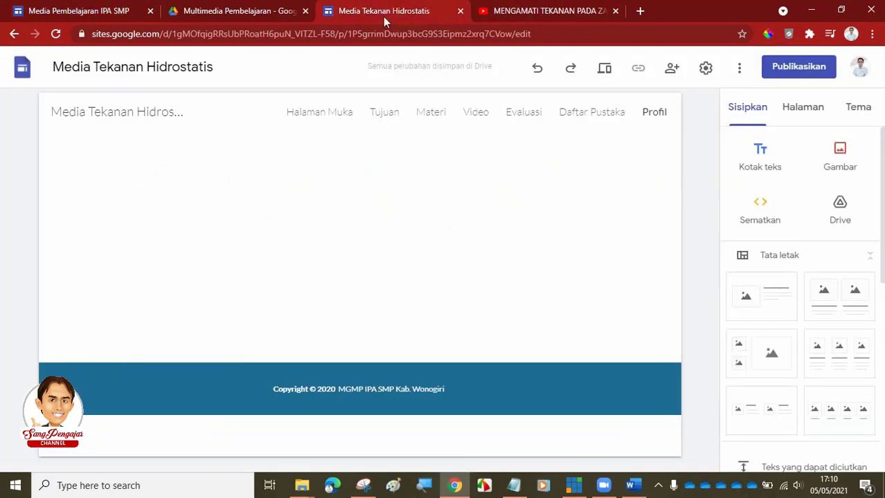
# Step: Add a text box reading "PROFIL" to the Profil page and set its section background to Penekanan 2
pyautogui.click(761, 152)
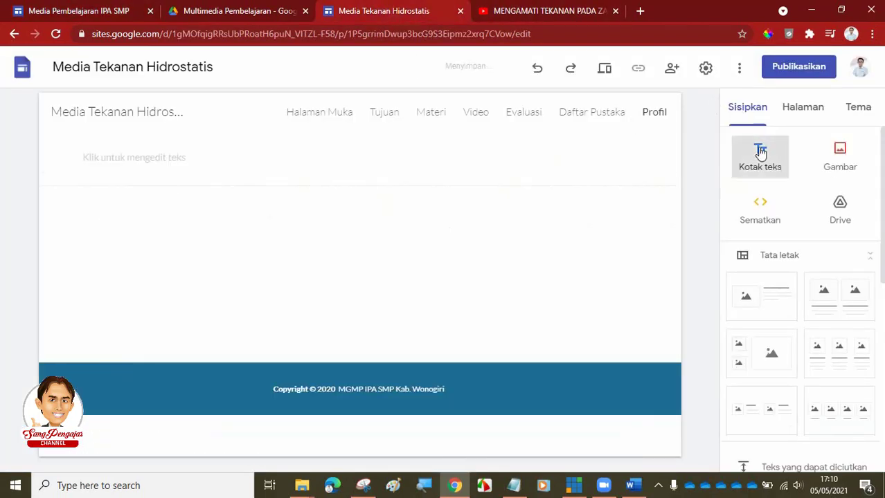
pyautogui.write('PROFIL')
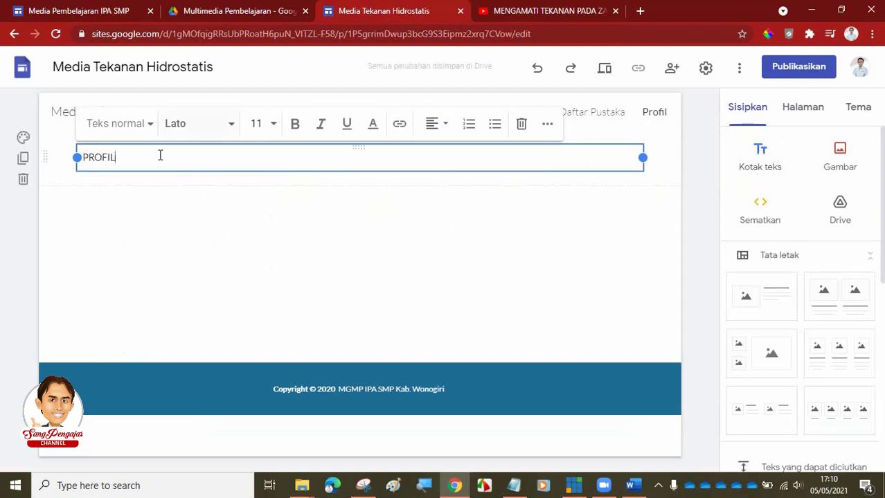
pyautogui.click(23, 137)
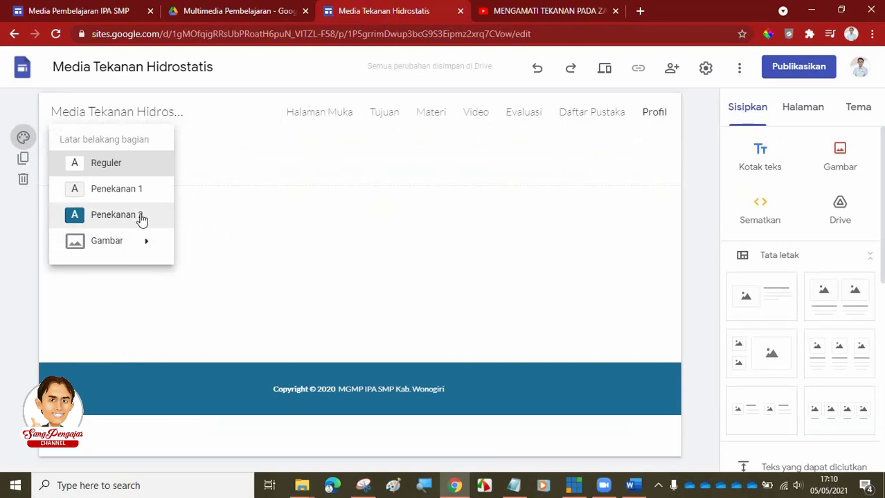
pyautogui.click(137, 218)
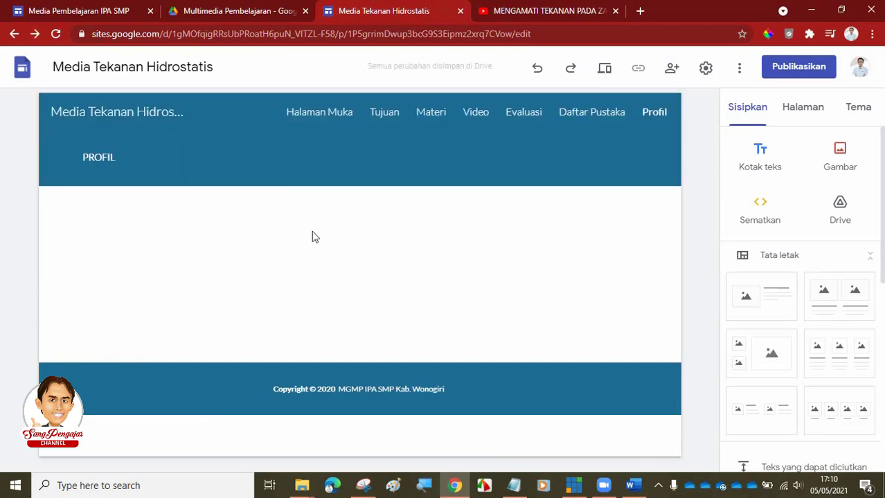
# Step: Recheck the finished site's Profil page, start an image upload on the new Profil page and open the Banner folder
pyautogui.click(99, 10)
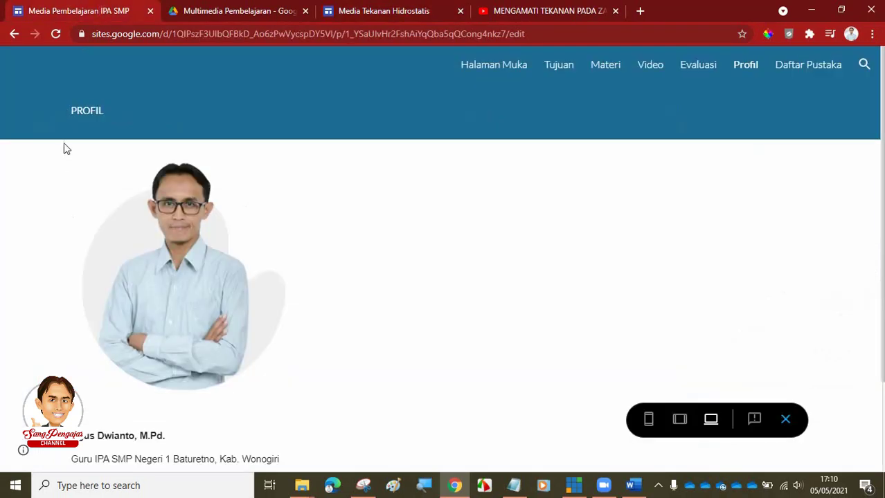
pyautogui.click(362, 10)
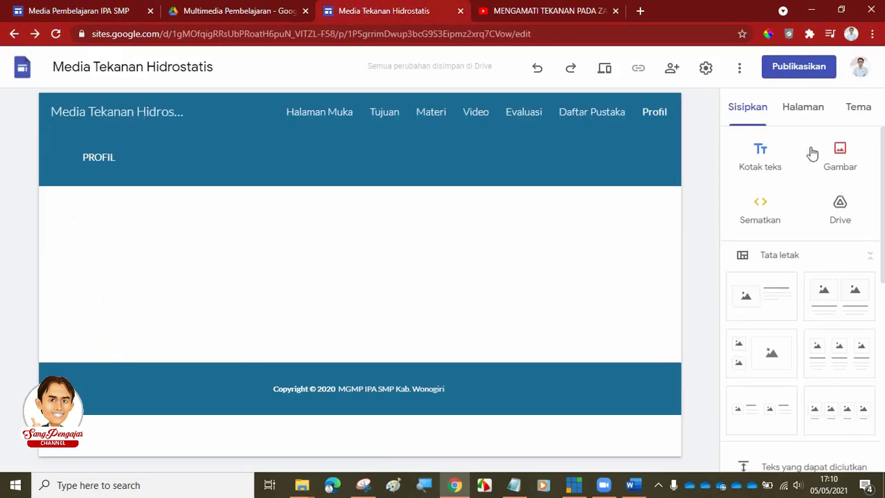
pyautogui.click(842, 158)
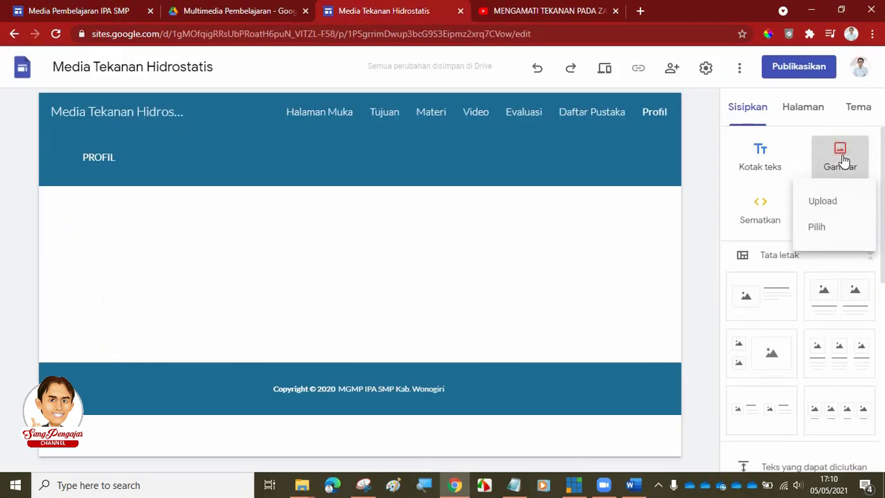
pyautogui.click(831, 205)
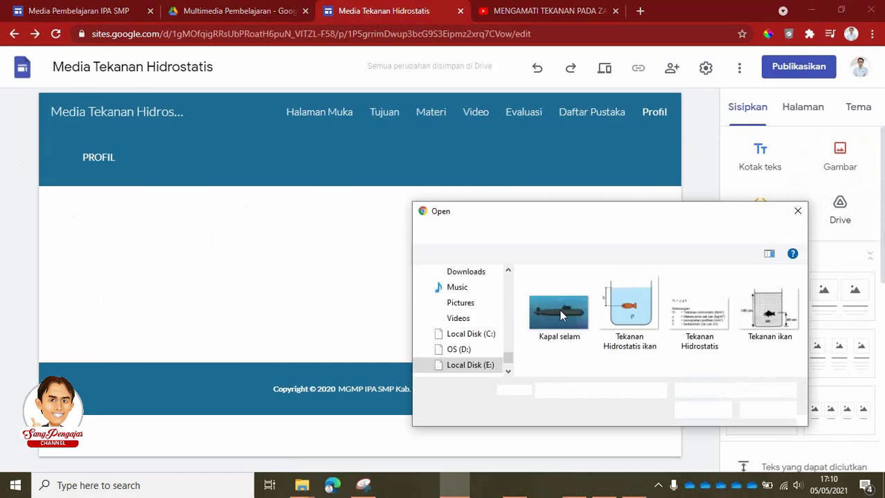
pyautogui.moveTo(509, 362); pyautogui.dragTo(509, 297)
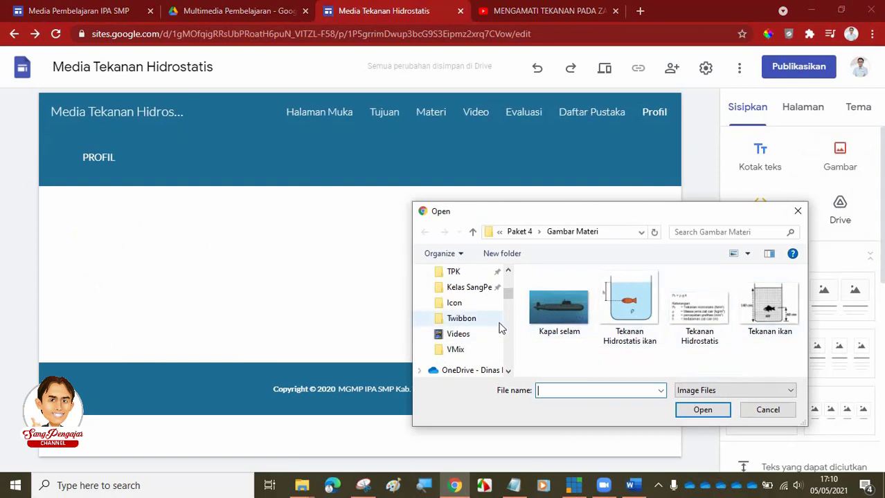
pyautogui.scroll(2, 504, 319)
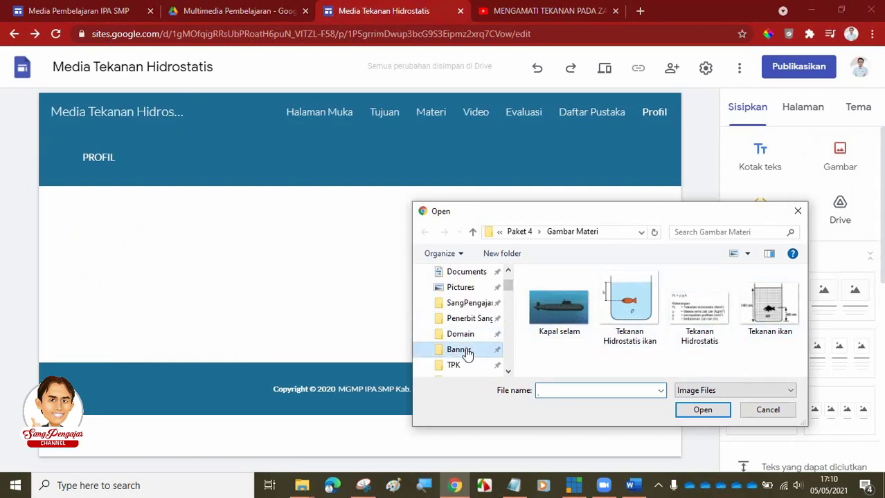
pyautogui.click(465, 352)
# Step: Find the image "AD Kartun 2" in the Banner folder and insert it below the PROFIL section
pyautogui.scroll(-2, 643, 315)
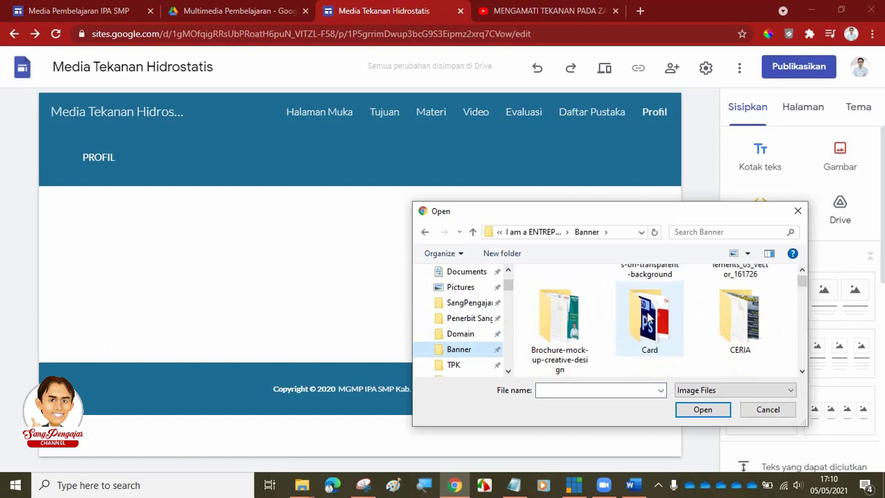
pyautogui.scroll(-10, 663, 317)
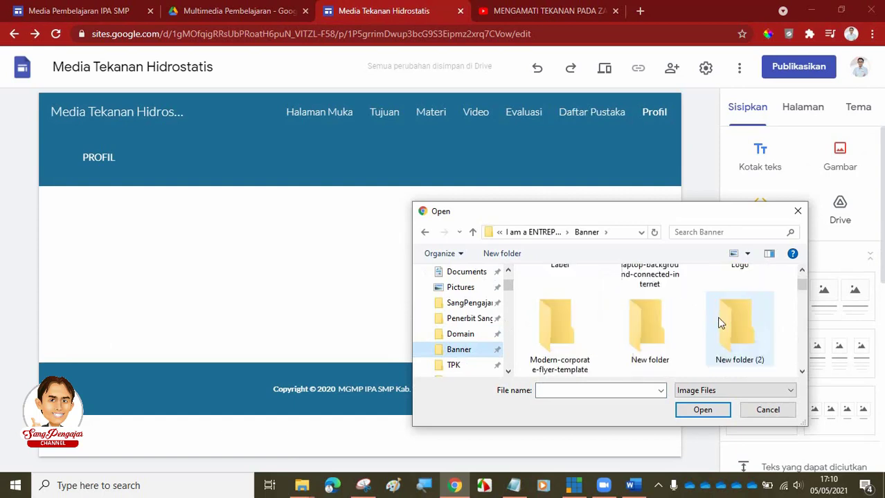
pyautogui.scroll(-8, 678, 322)
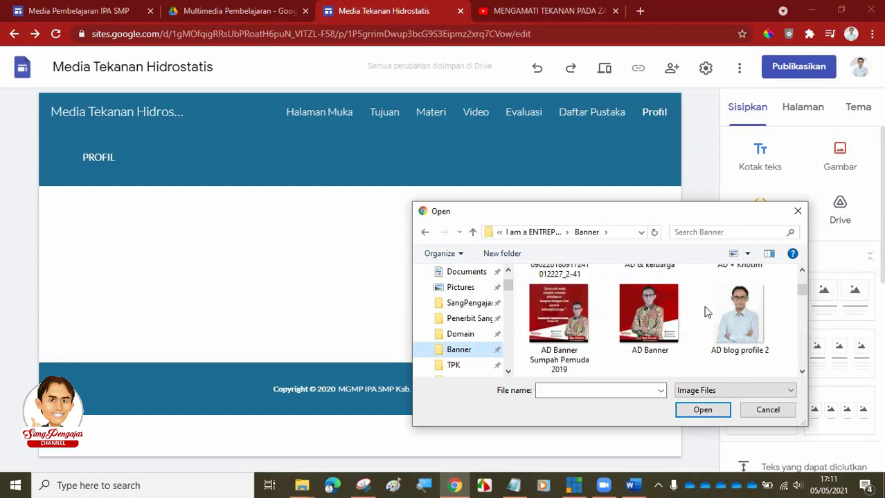
pyautogui.scroll(-3, 712, 311)
pyautogui.scroll(3, 716, 312)
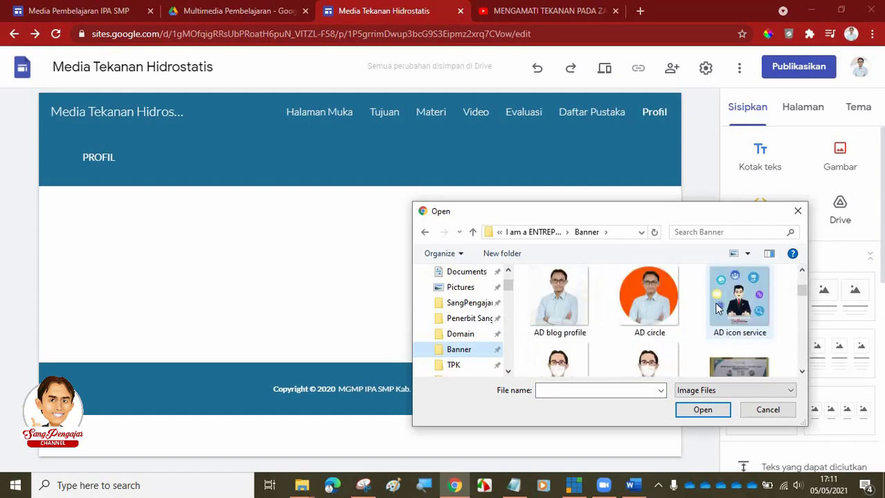
pyautogui.scroll(-1, 693, 327)
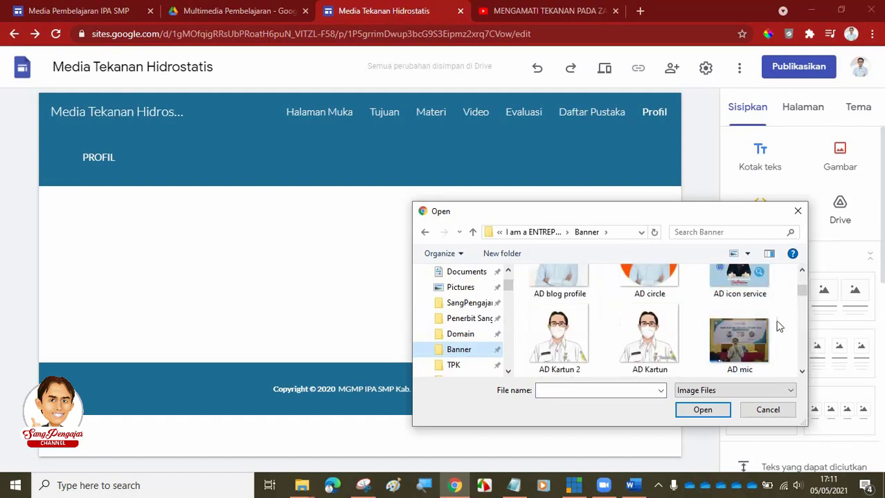
pyautogui.click(552, 339)
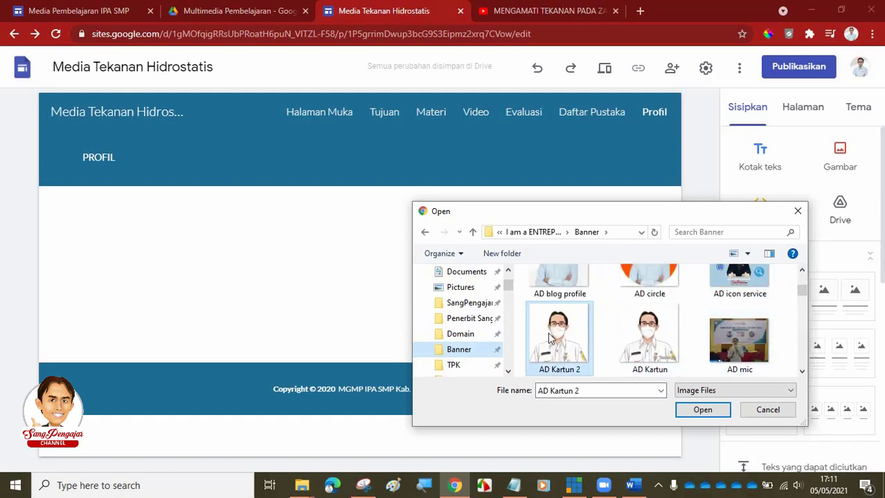
pyautogui.click(702, 410)
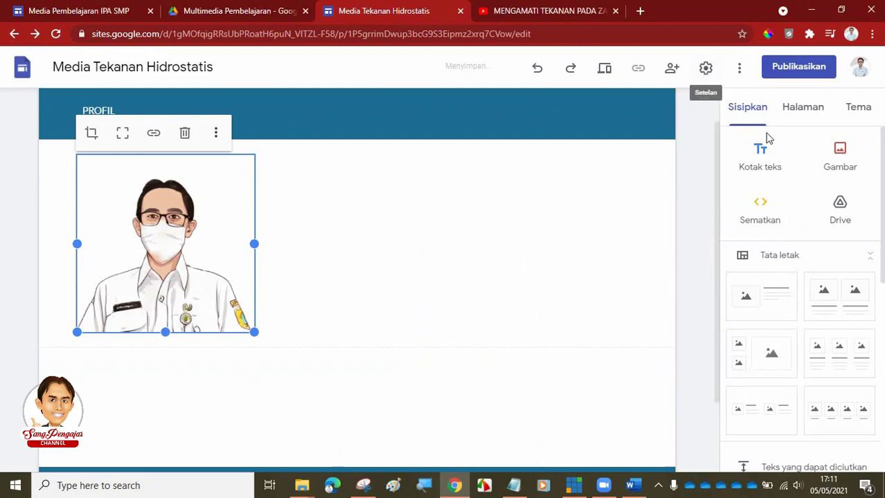
# Step: Add an empty text box below the profile picture and check the contact details on the finished site's Profil page
pyautogui.click(761, 154)
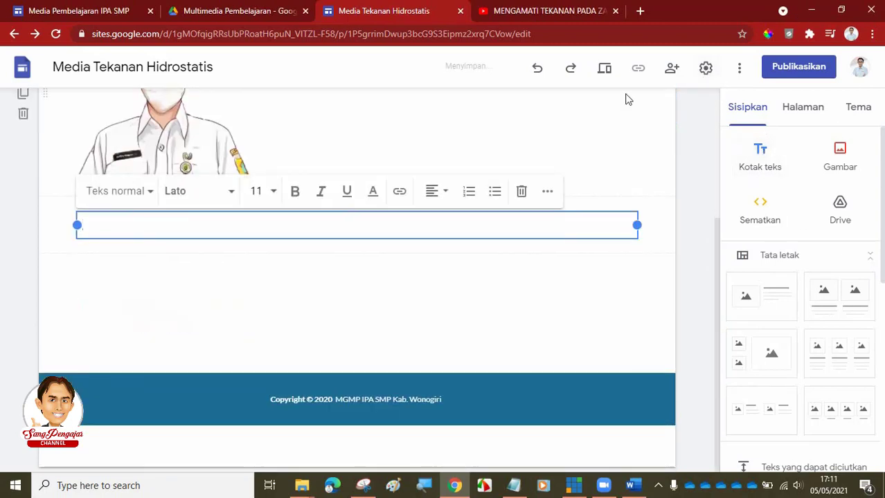
pyautogui.click(73, 11)
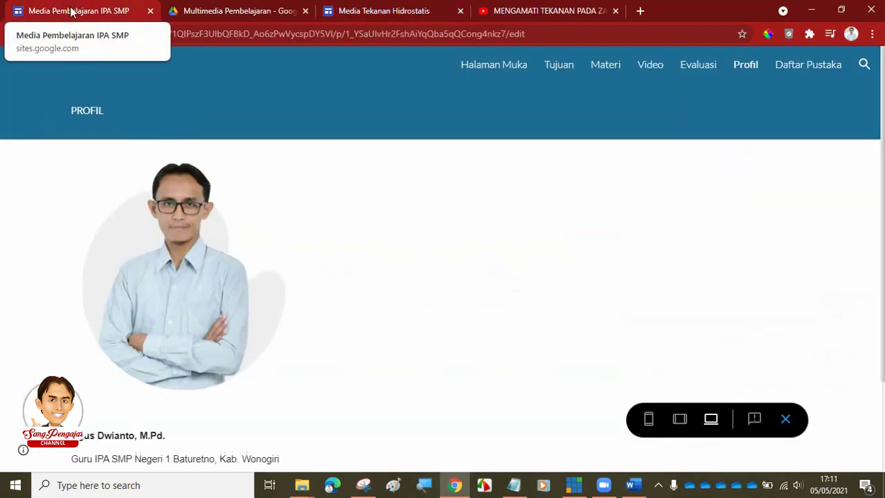
pyautogui.scroll(-3, 153, 416)
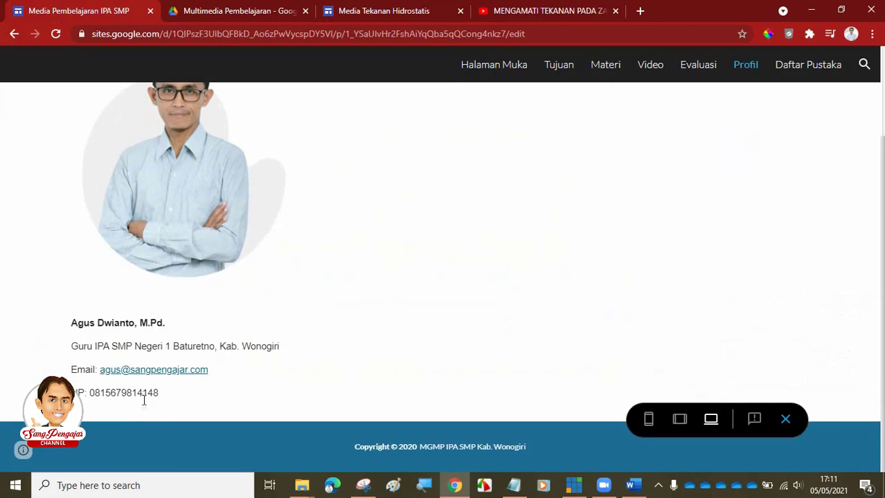
# Step: Switch to the Word document and copy the name, position, e-mail and phone lines below the profile photo
pyautogui.click(630, 485)
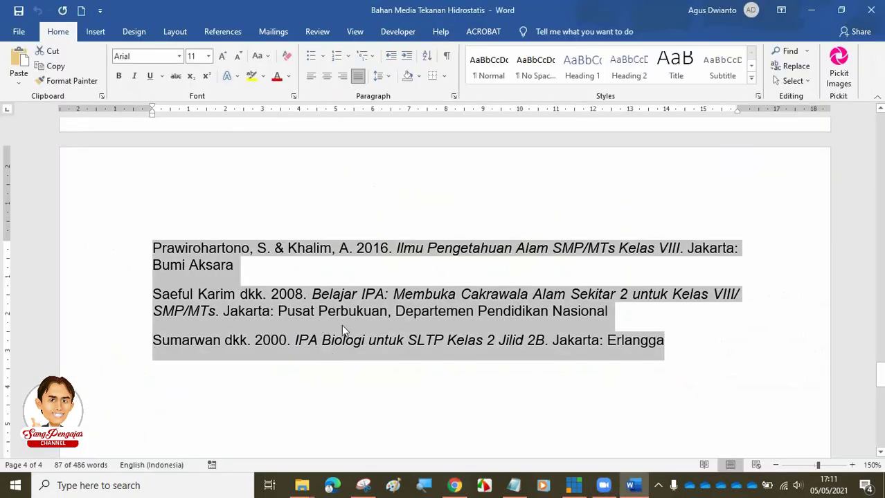
pyautogui.scroll(10, 340, 318)
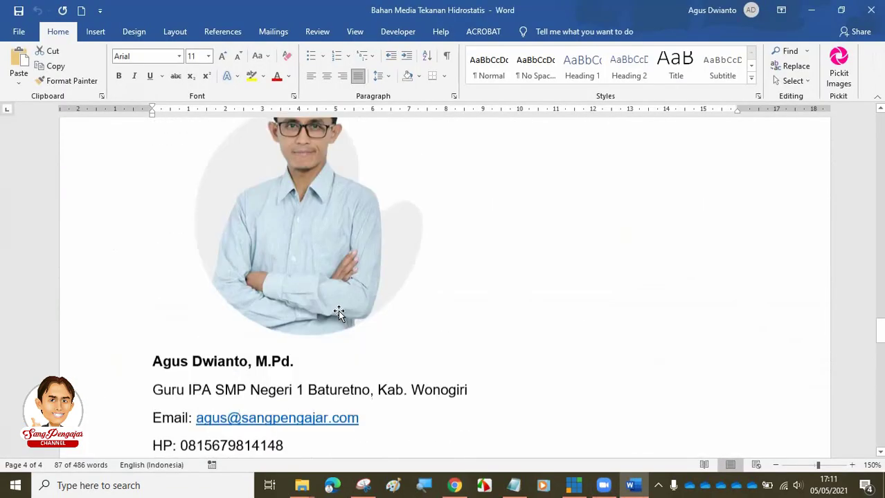
pyautogui.scroll(-1, 338, 310)
pyautogui.moveTo(312, 432); pyautogui.dragTo(167, 345)
pyautogui.hotkey('ctrl', 'c')
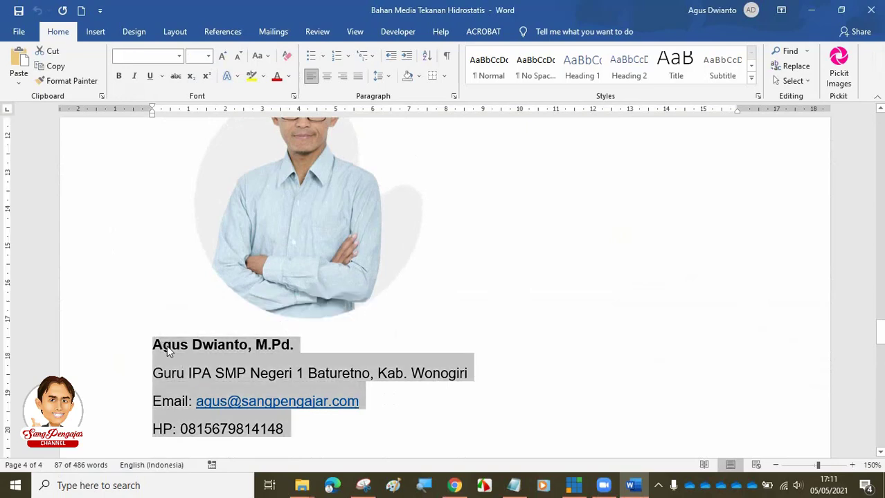
# Step: Return to the new site in Chrome and paste the copied profile details into the empty text box below the picture
pyautogui.click(454, 485)
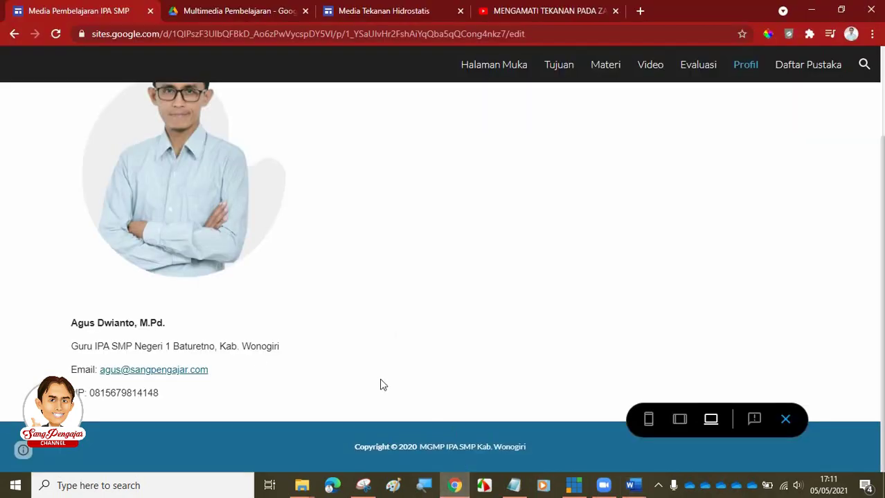
pyautogui.click(371, 10)
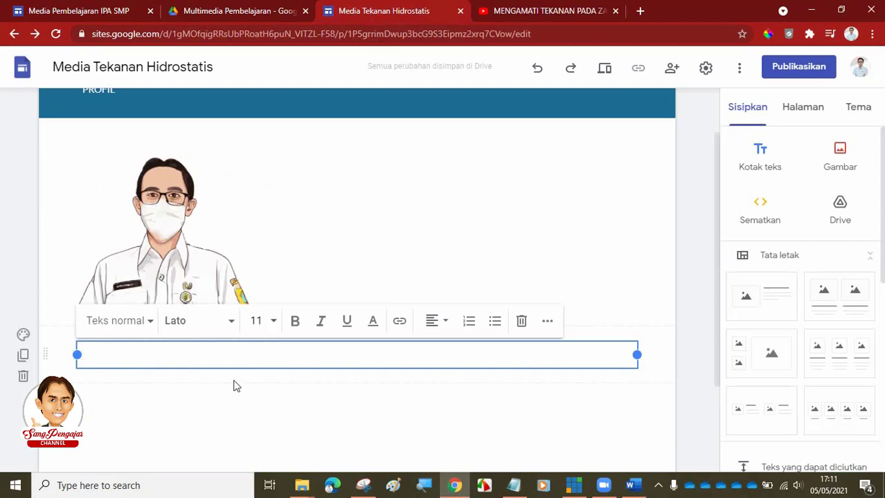
pyautogui.hotkey('ctrl', 'v')
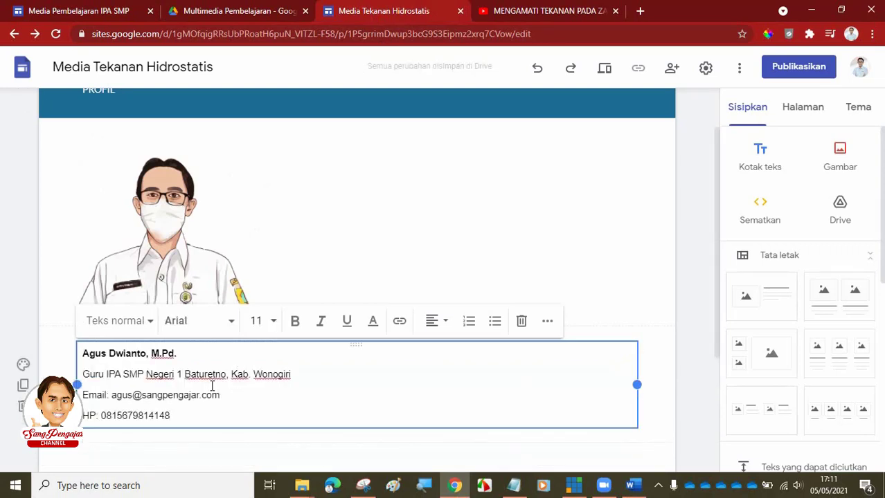
# Step: Preview the Profil page in the large-screen layout and look over its picture and contact details
pyautogui.scroll(1, 429, 282)
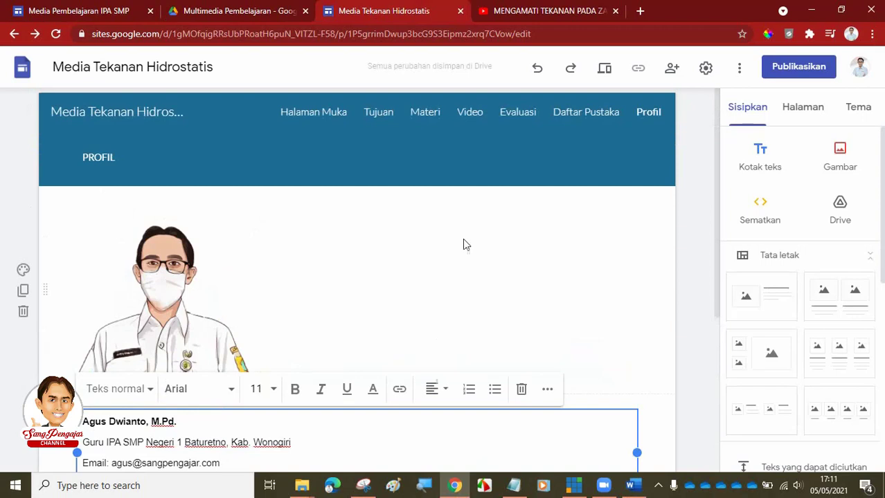
pyautogui.click(604, 69)
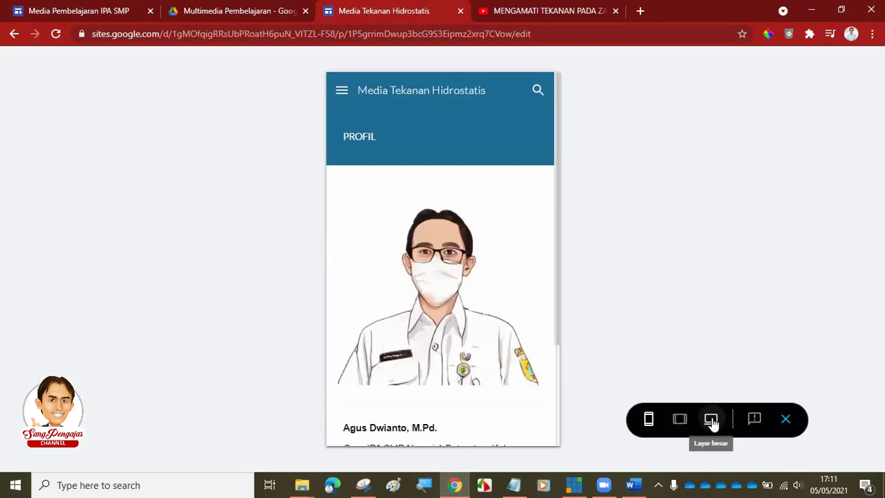
pyautogui.click(711, 419)
pyautogui.scroll(-3, 526, 252)
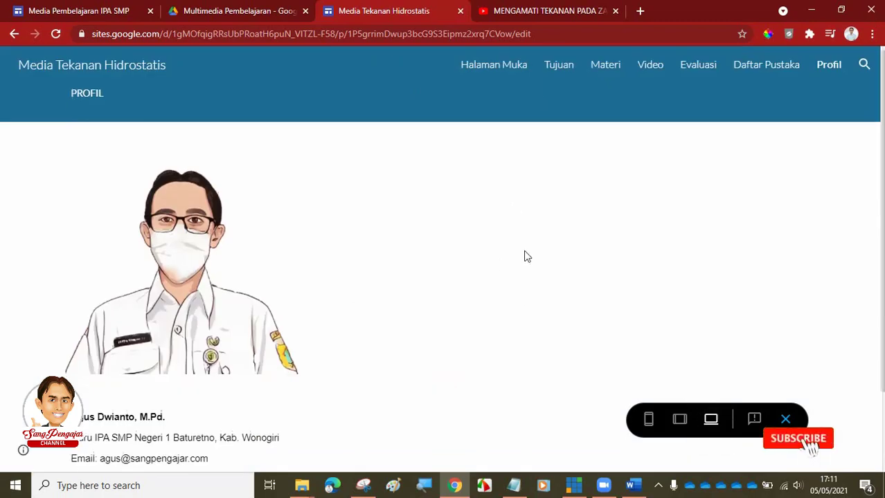
pyautogui.scroll(3, 521, 194)
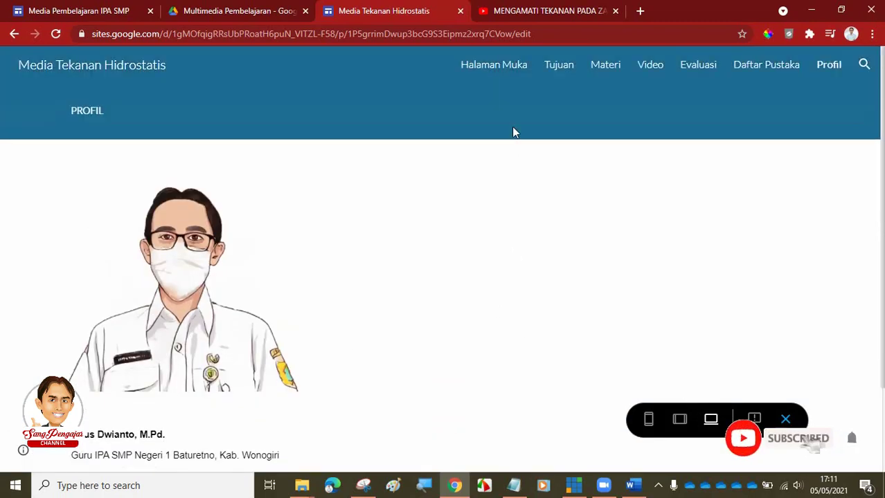
# Step: Look over the Halaman Muka, Tujuan and Materi pages in the preview, ending on Halaman Muka, and return to editing
pyautogui.click(498, 69)
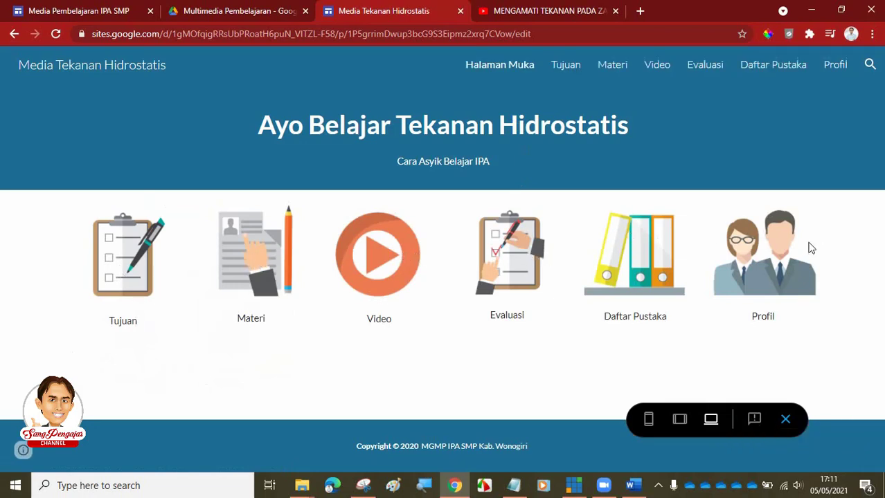
pyautogui.click(567, 69)
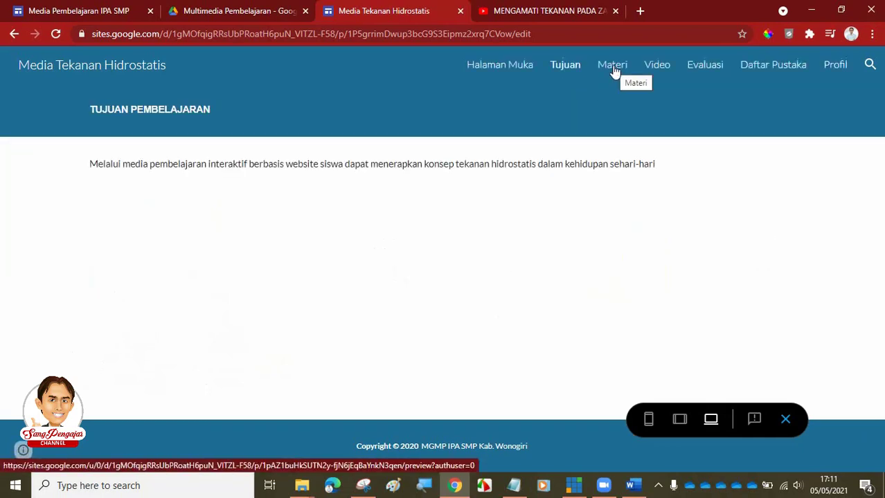
pyautogui.click(612, 66)
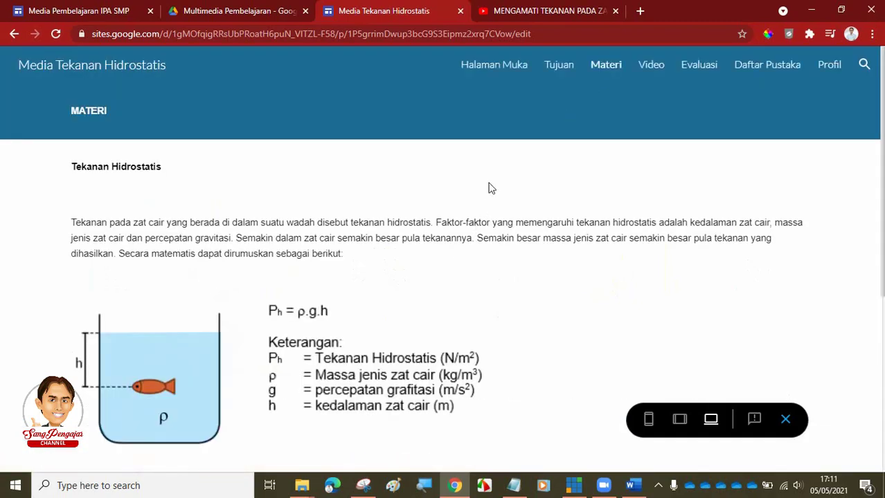
pyautogui.click(494, 69)
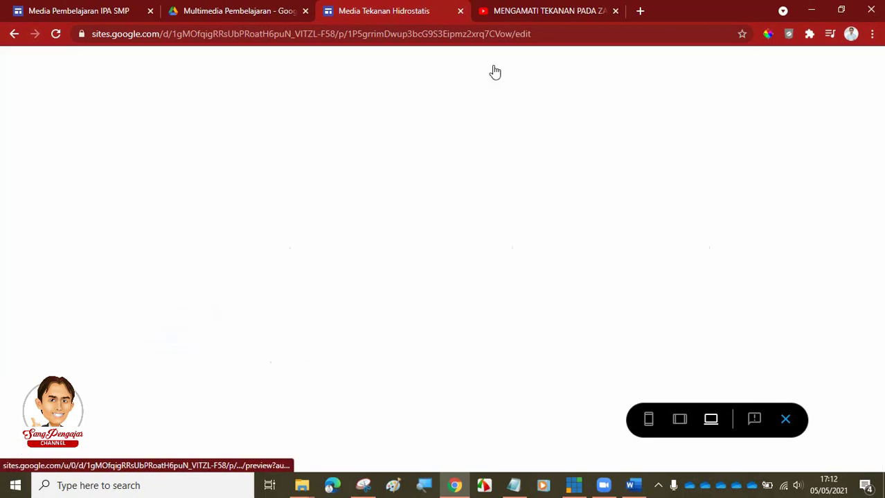
pyautogui.click(784, 421)
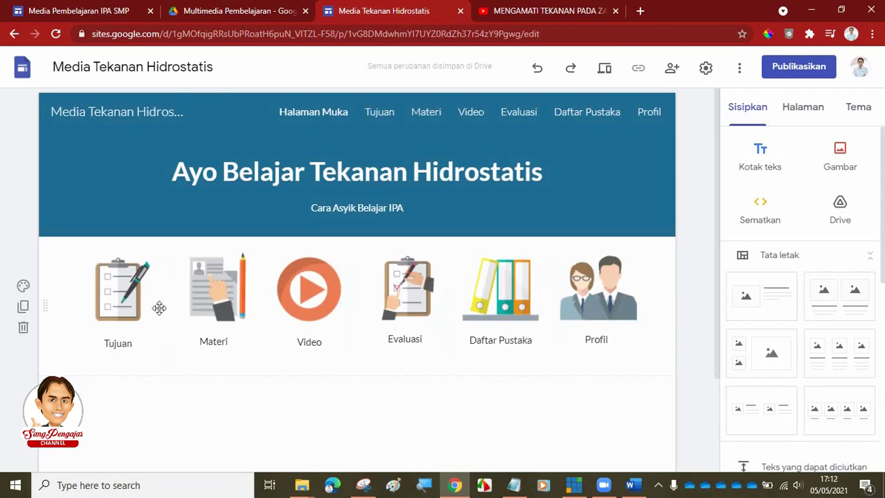
# Step: Link the Tujuan picture on Halaman Muka to the site's Tujuan page
pyautogui.click(114, 291)
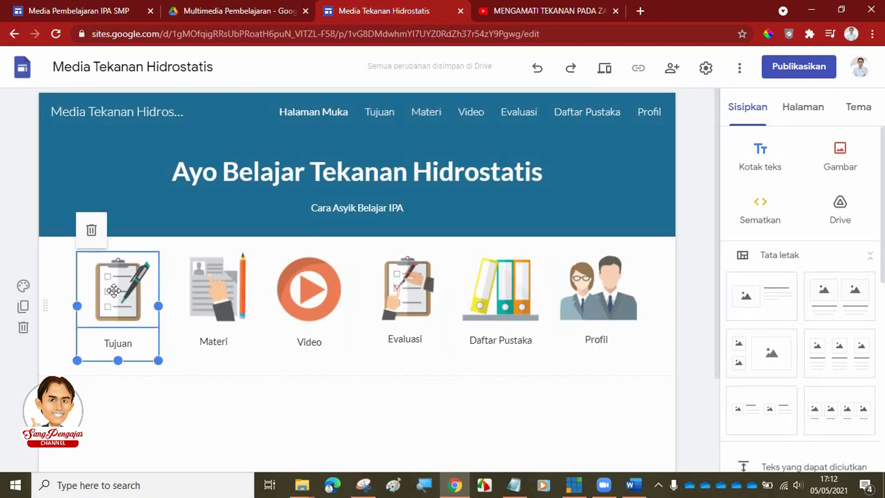
pyautogui.click(184, 419)
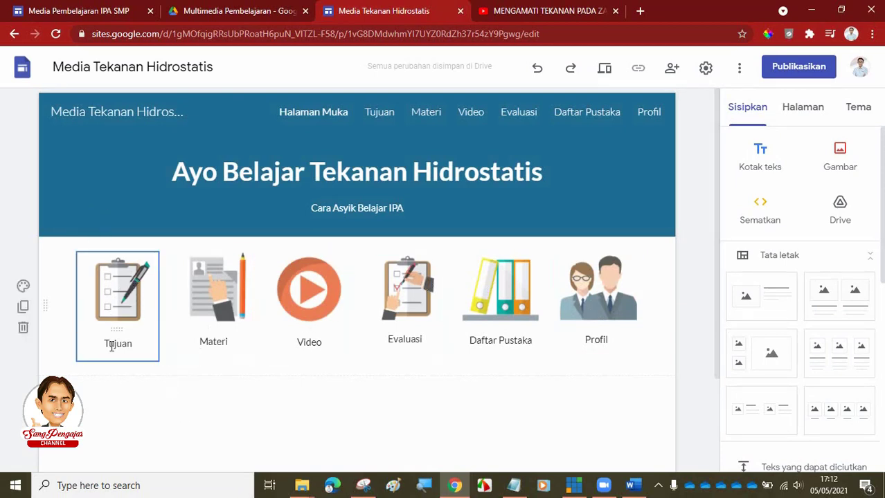
pyautogui.click(124, 286)
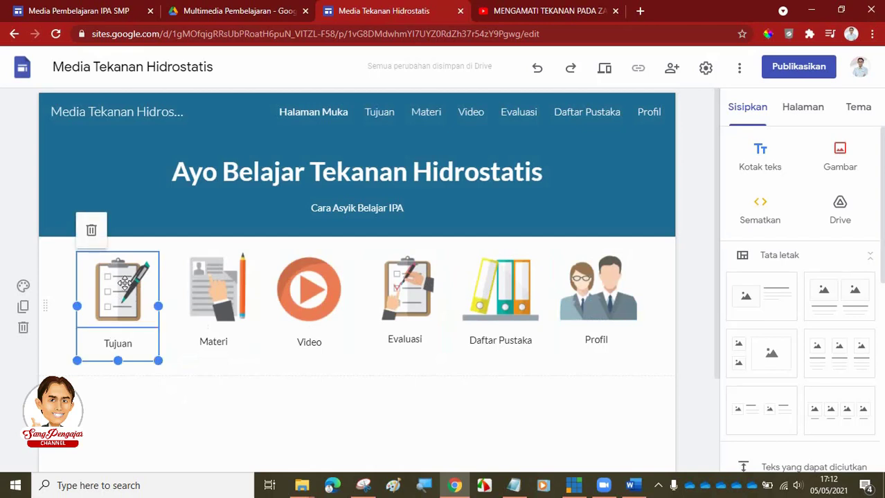
pyautogui.click(125, 282)
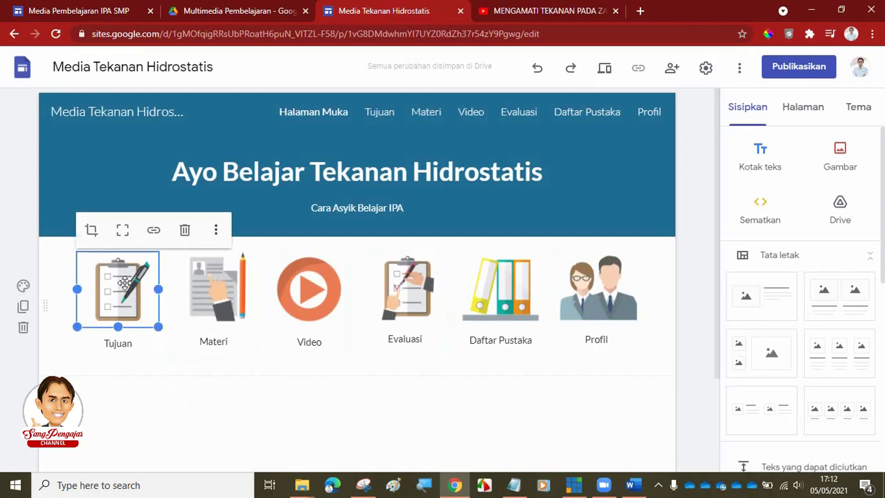
pyautogui.click(131, 323)
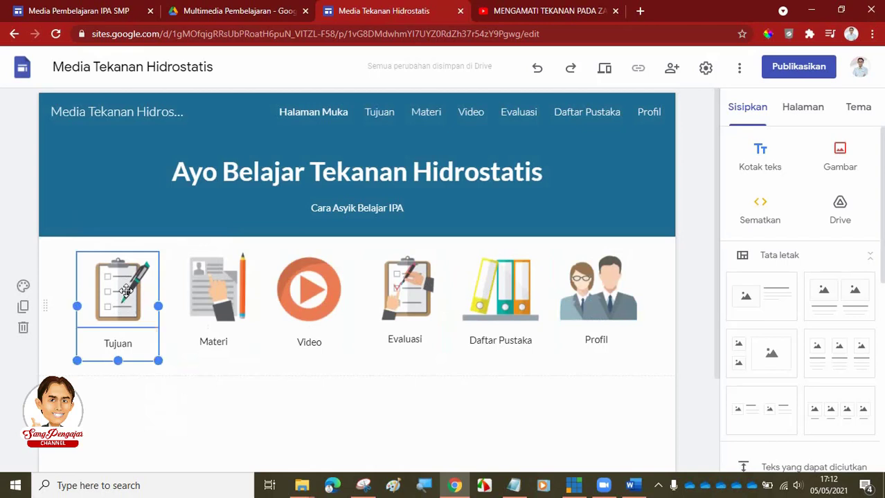
pyautogui.click(125, 291)
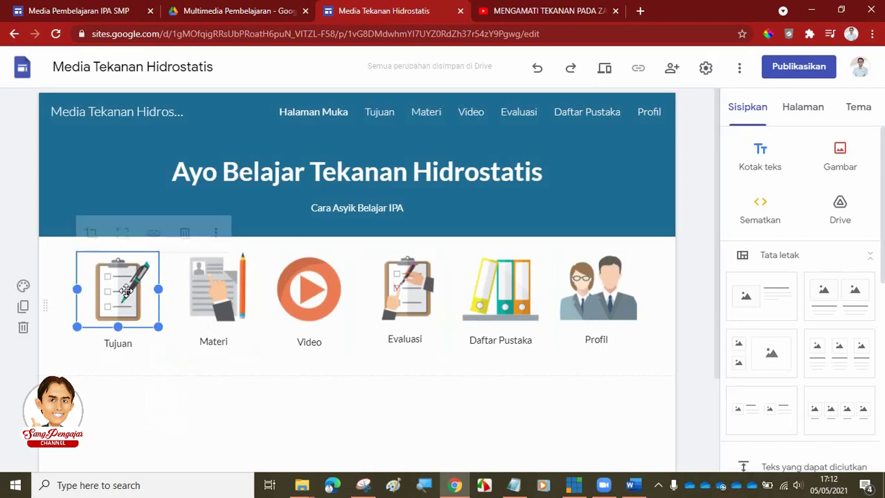
pyautogui.click(154, 233)
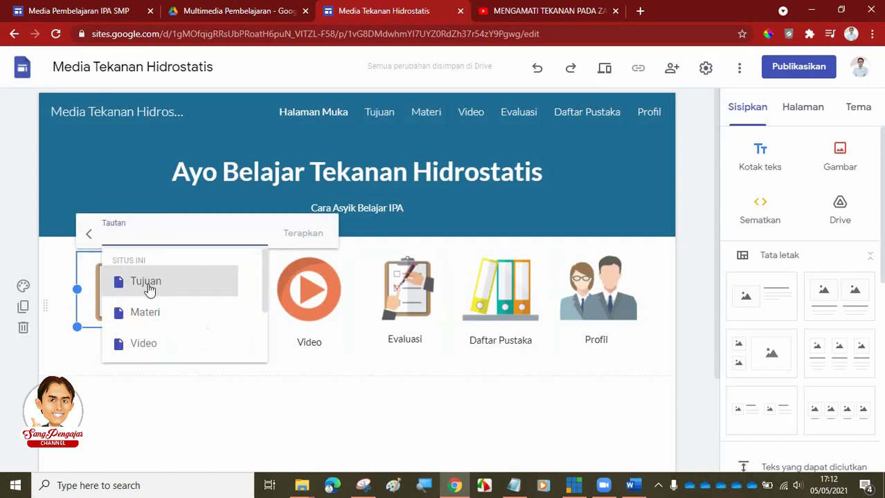
pyautogui.click(148, 290)
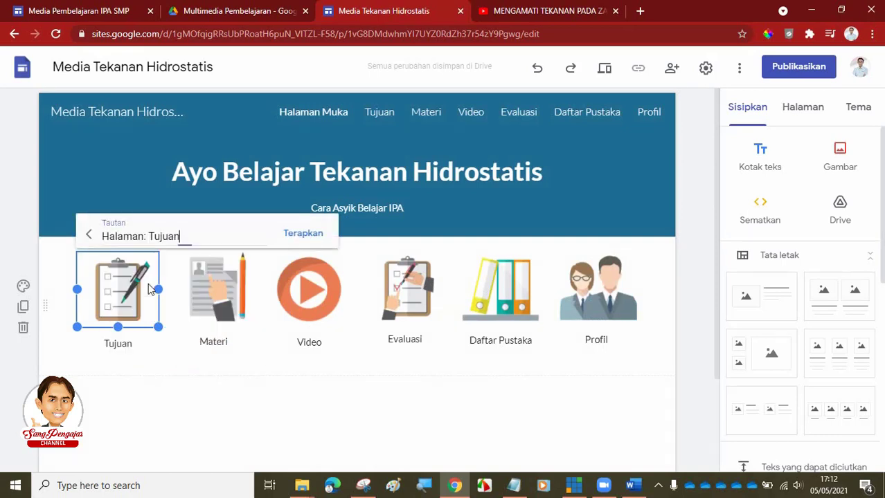
pyautogui.click(298, 235)
# Step: Link the Materi picture on Halaman Muka to the site's Materi page
pyautogui.click(225, 280)
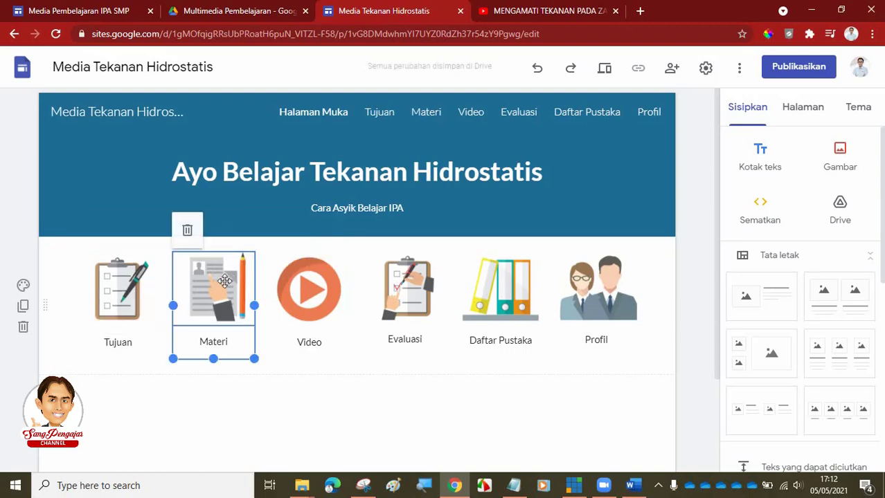
pyautogui.click(224, 281)
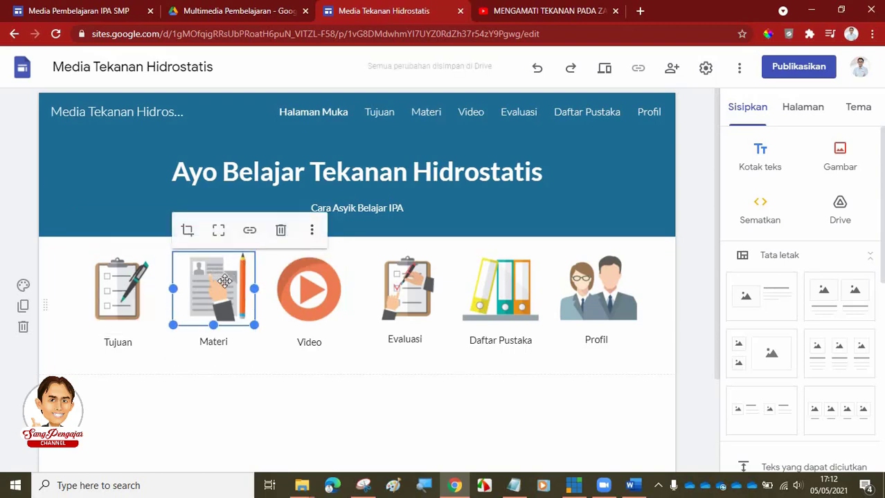
pyautogui.click(249, 231)
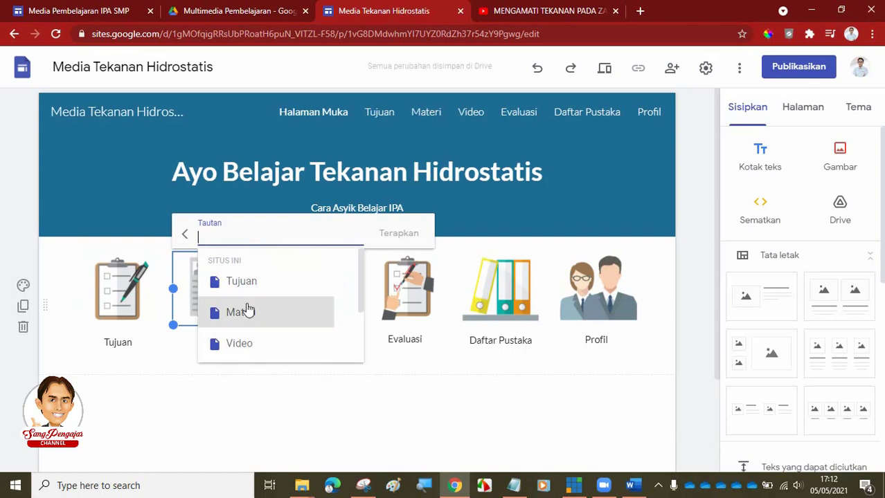
pyautogui.click(241, 313)
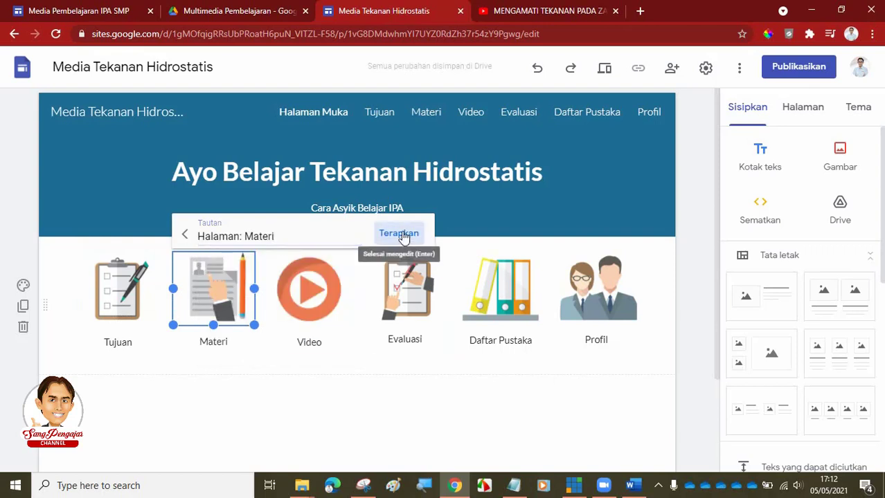
pyautogui.click(400, 233)
# Step: Link the Video picture on Halaman Muka to the site's Video page
pyautogui.click(314, 285)
pyautogui.click(314, 285)
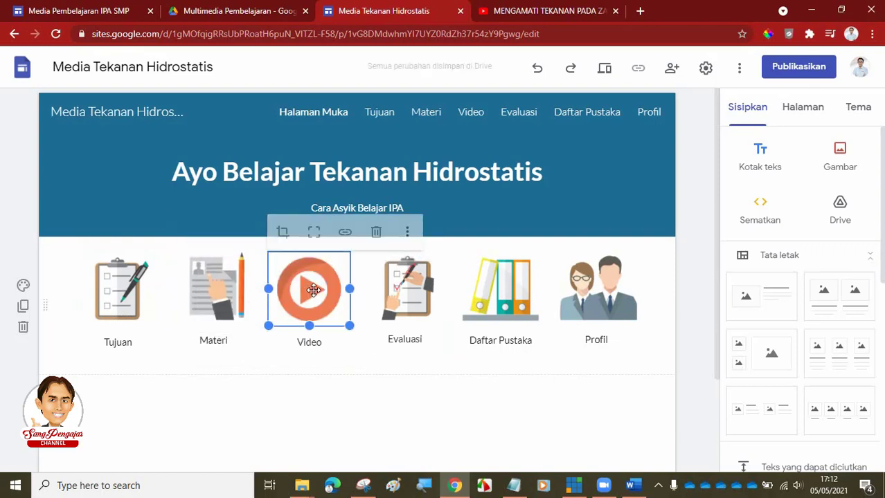
pyautogui.click(345, 232)
pyautogui.click(335, 344)
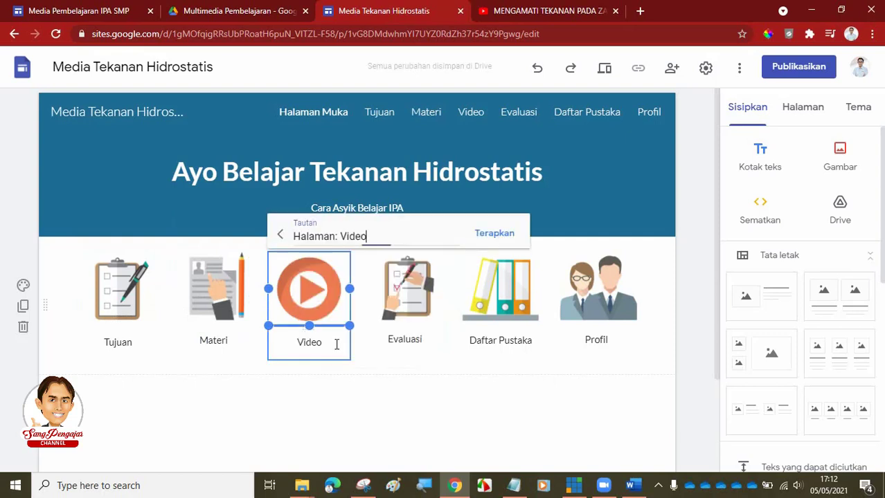
pyautogui.click(482, 236)
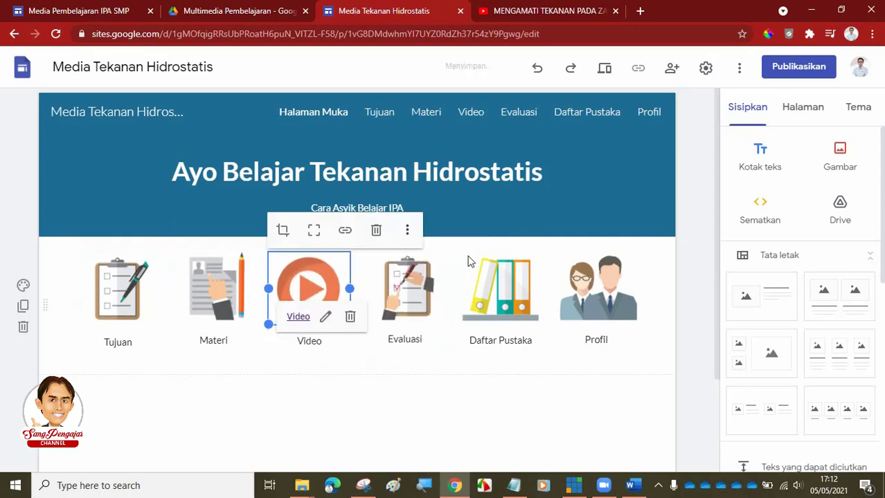
# Step: Link the Evaluasi picture on Halaman Muka to the site's Evaluasi page
pyautogui.click(406, 284)
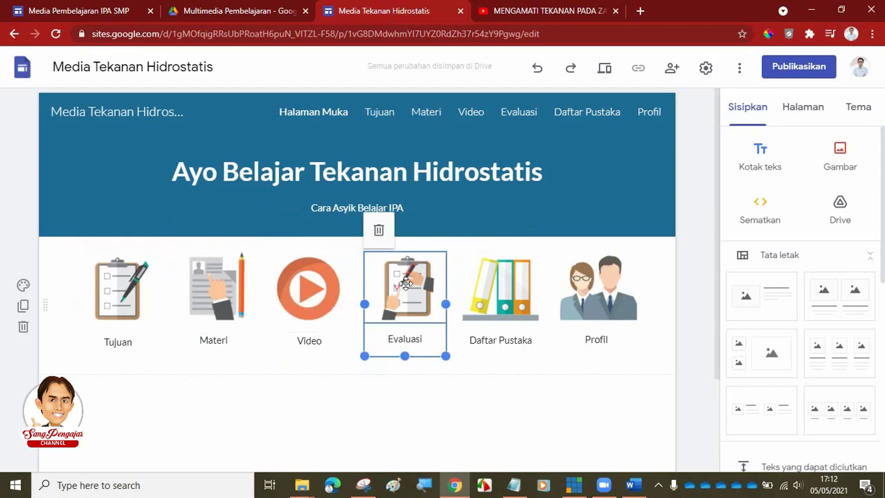
pyautogui.click(407, 281)
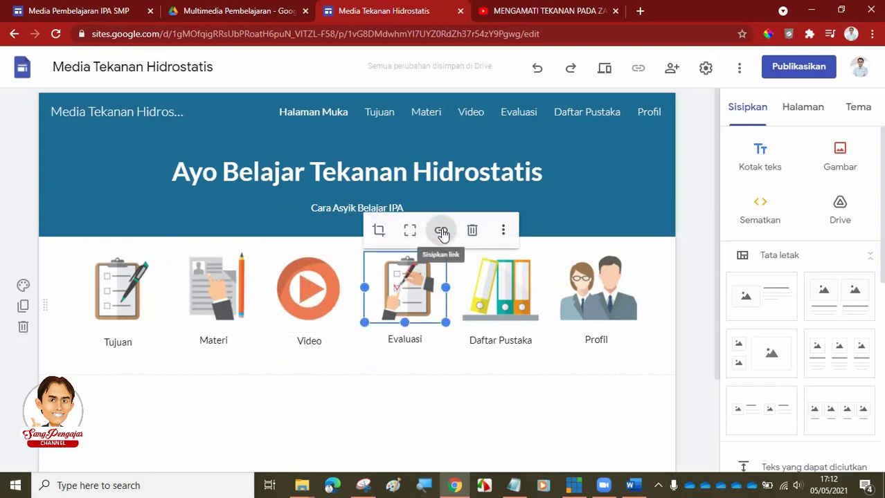
pyautogui.click(441, 232)
pyautogui.scroll(-2, 491, 327)
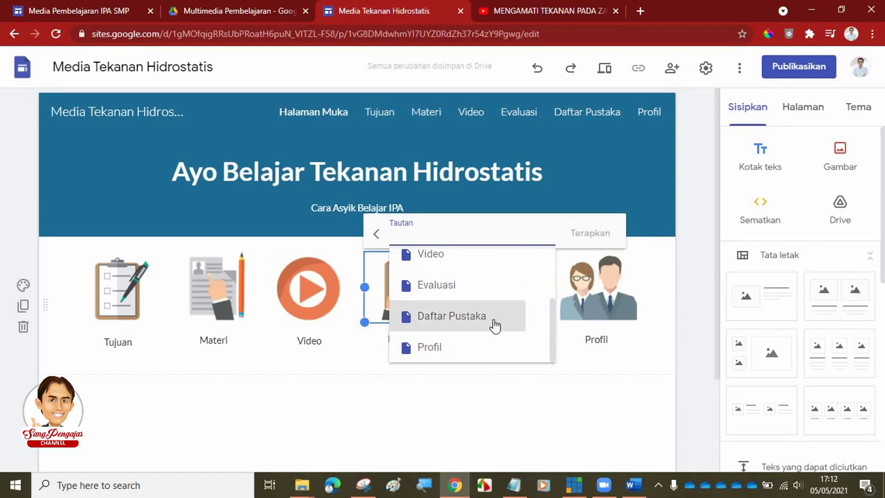
pyautogui.click(453, 288)
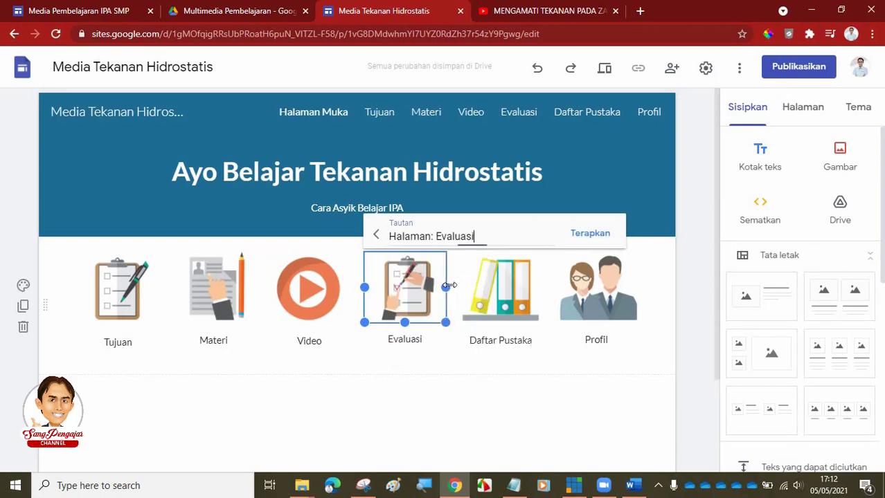
pyautogui.click(590, 234)
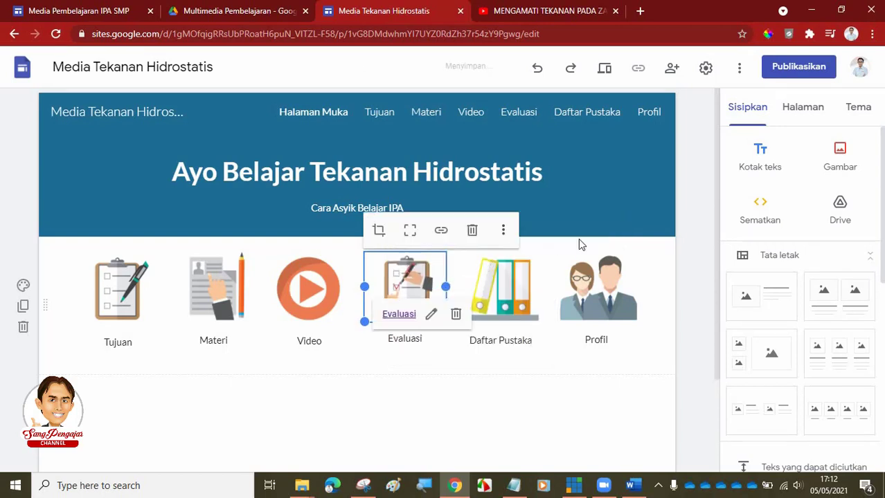
# Step: Link the Daftar Pustaka picture on Halaman Muka to the site's Daftar Pustaka page
pyautogui.click(498, 294)
pyautogui.click(498, 294)
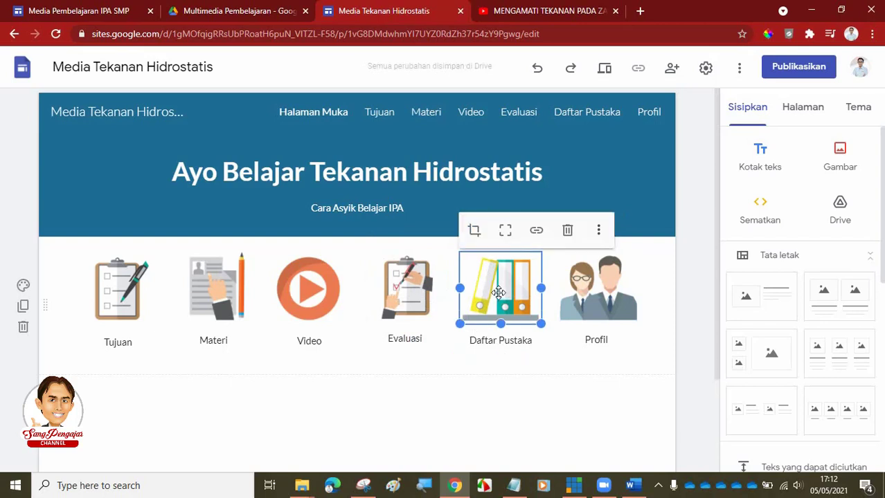
pyautogui.click(536, 230)
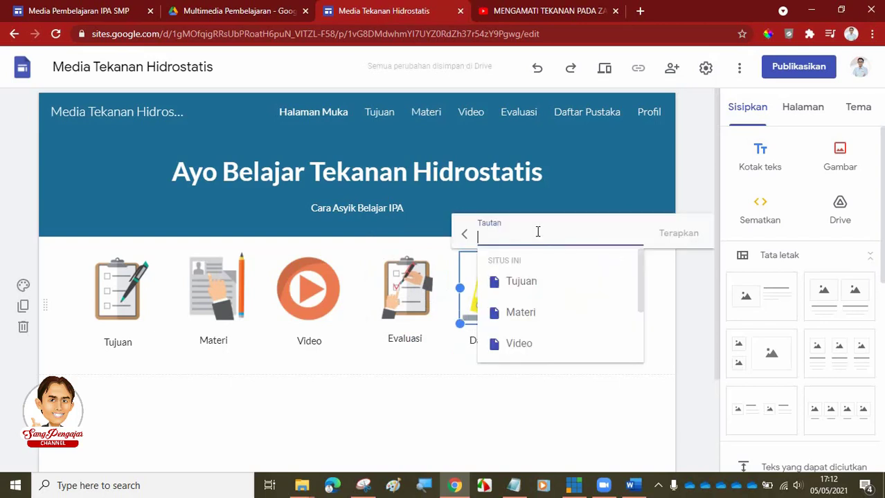
pyautogui.scroll(-2, 535, 334)
pyautogui.click(538, 317)
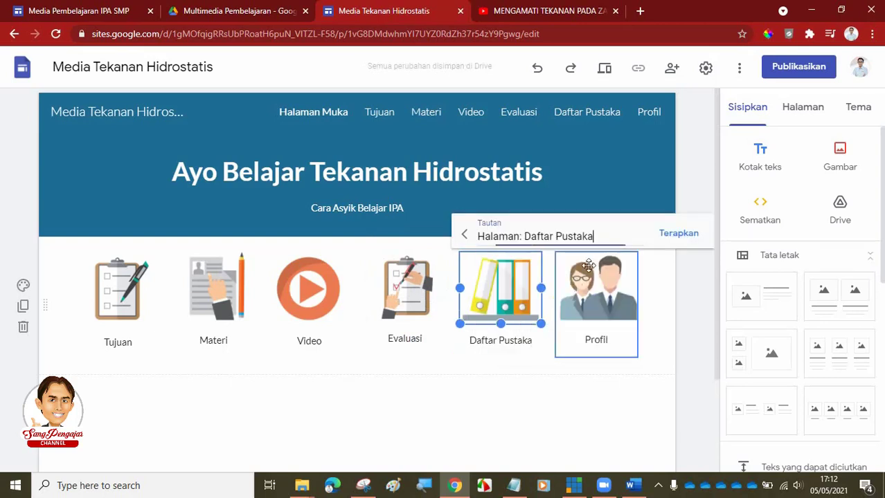
pyautogui.click(667, 237)
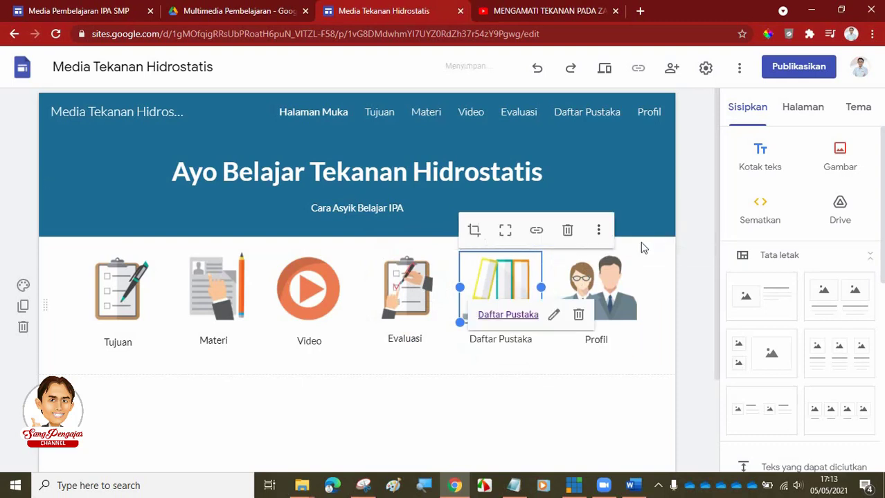
# Step: Link the Profil picture on Halaman Muka to the site's Profil page
pyautogui.click(606, 287)
pyautogui.click(605, 286)
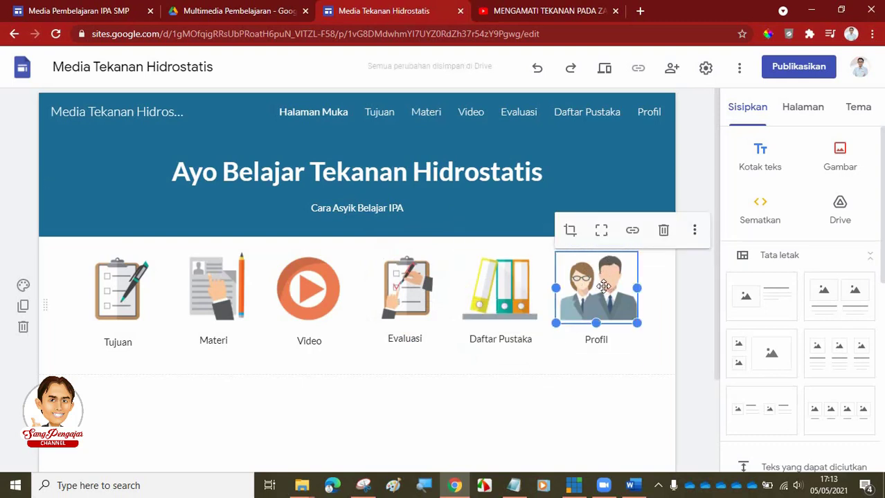
pyautogui.click(632, 230)
pyautogui.scroll(-2, 540, 335)
pyautogui.click(528, 354)
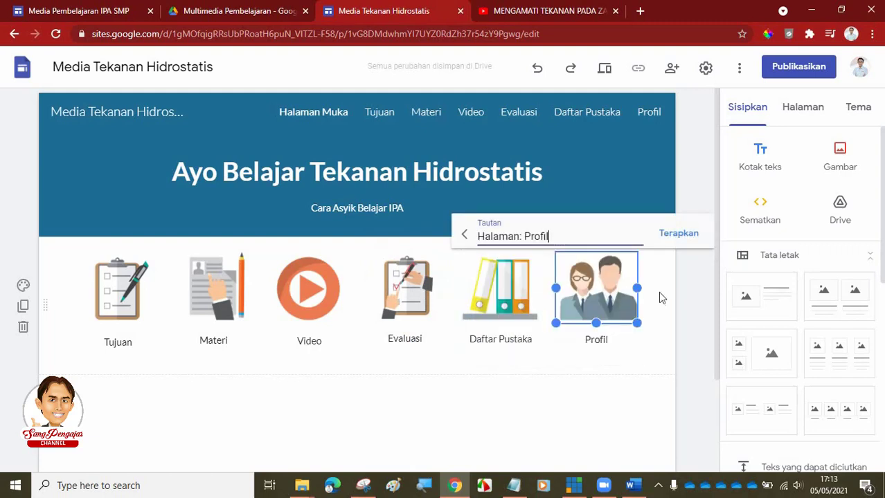
pyautogui.click(679, 235)
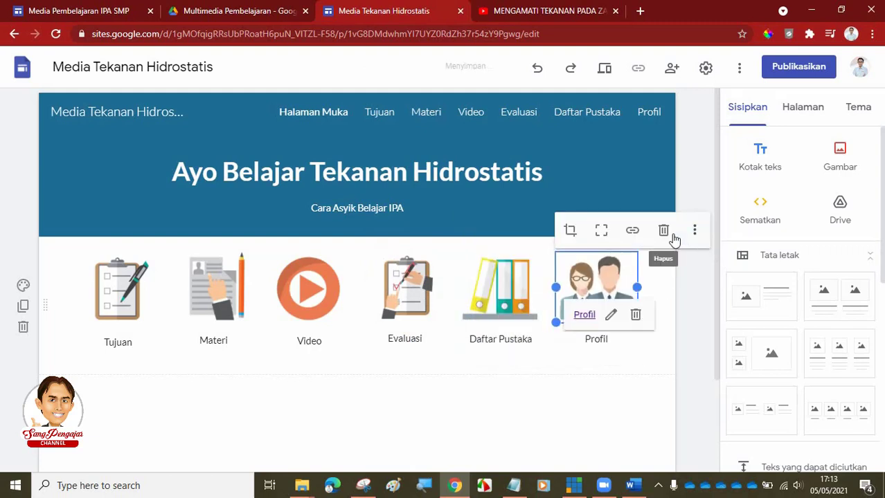
pyautogui.click(600, 384)
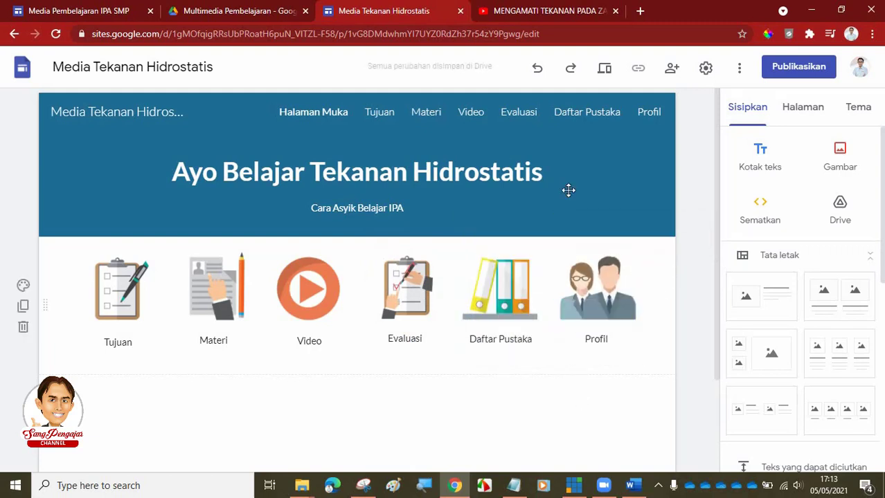
# Step: Preview the site and test the Tujuan and Materi picture links from Halaman Muka
pyautogui.click(604, 70)
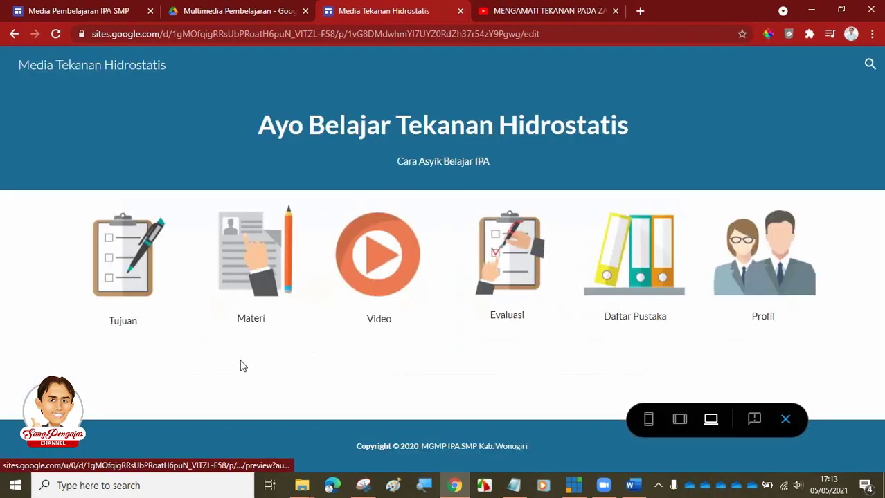
pyautogui.click(121, 265)
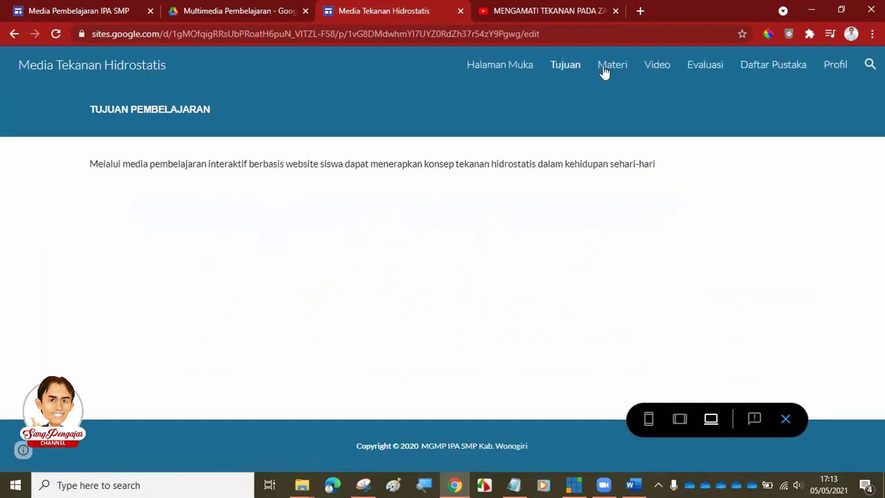
pyautogui.click(607, 71)
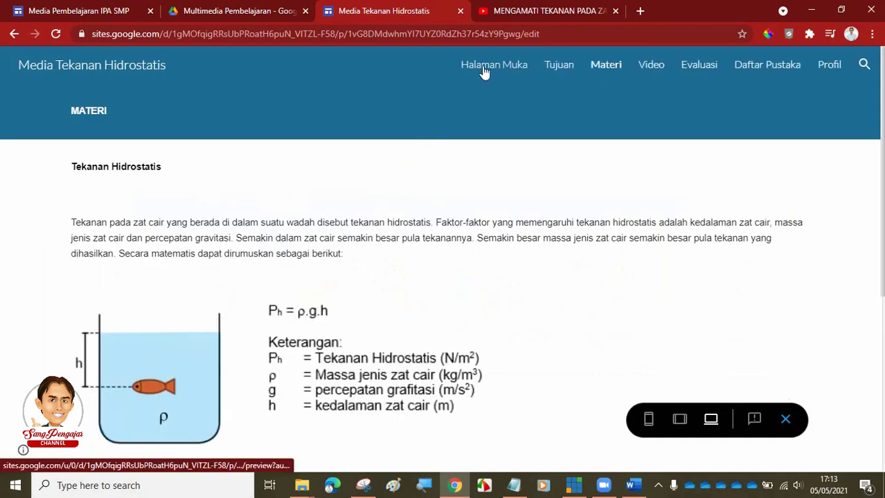
pyautogui.click(484, 73)
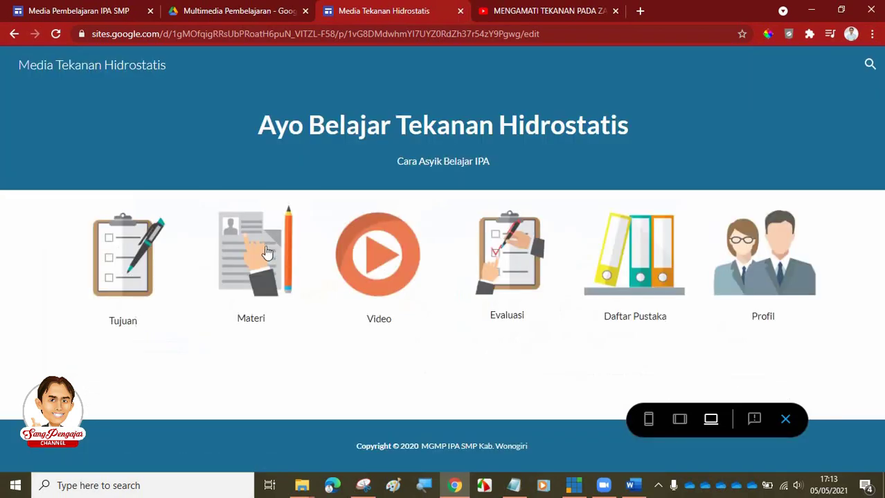
pyautogui.click(258, 253)
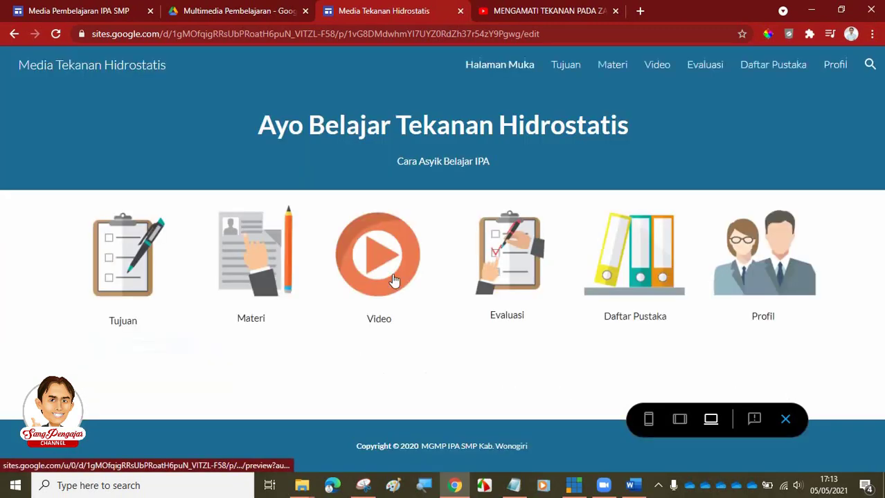
# Step: Test the Video picture link in the preview, briefly playing its embedded video, and open Evaluasi from its picture on Halaman Muka
pyautogui.click(384, 260)
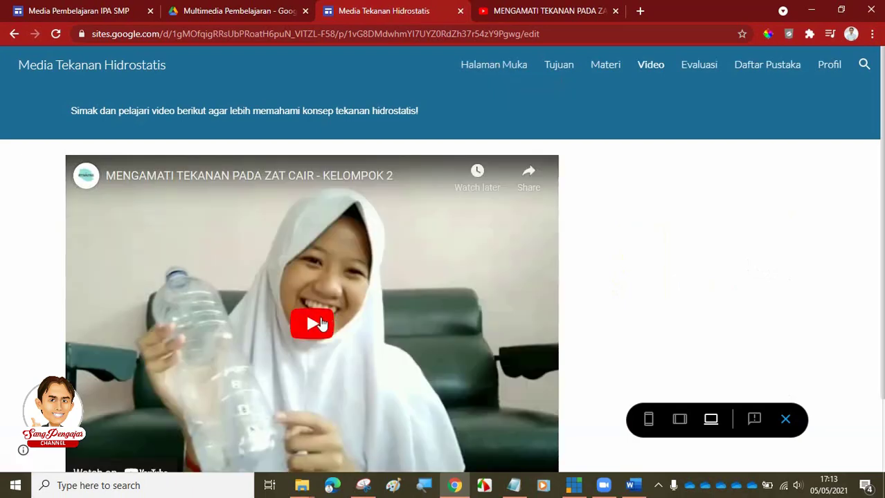
pyautogui.click(321, 324)
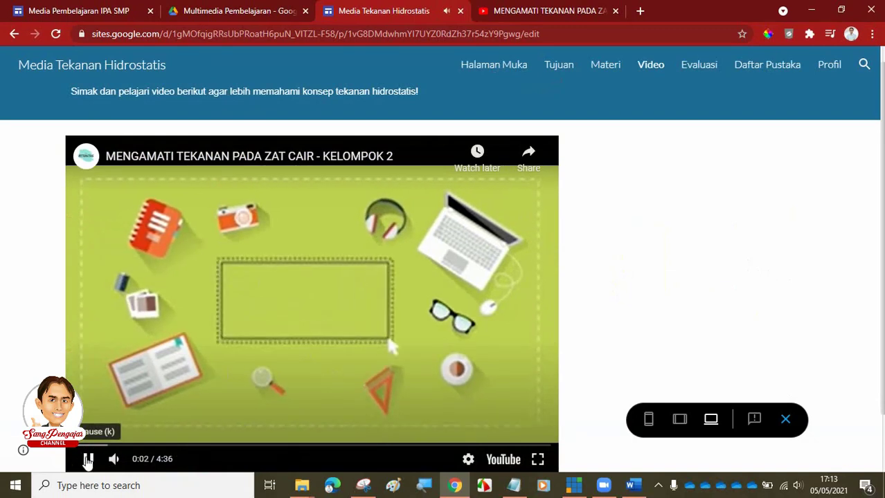
pyautogui.click(86, 460)
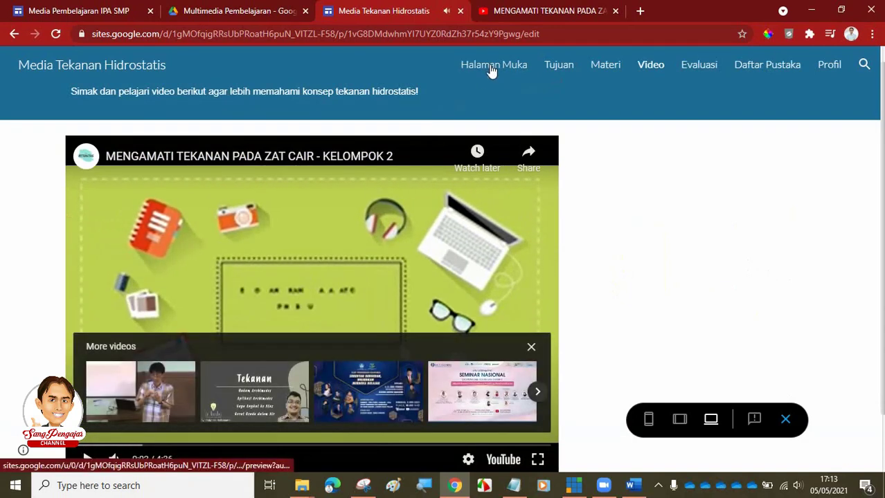
pyautogui.click(490, 69)
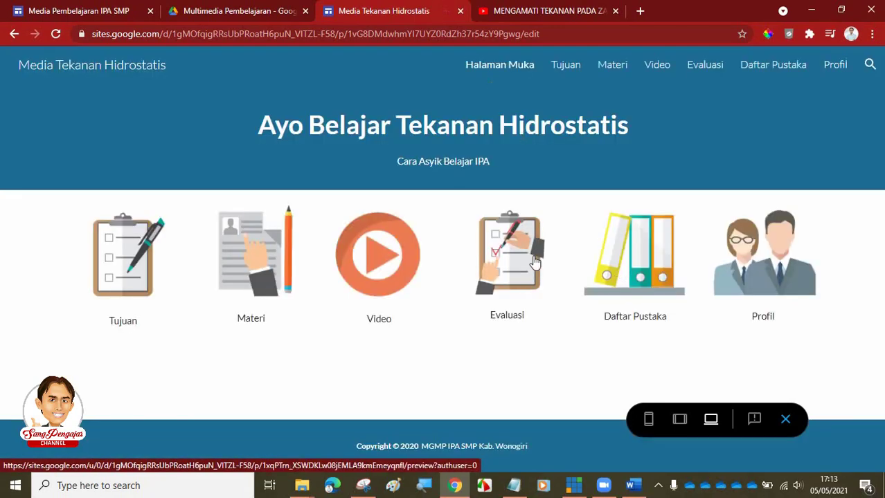
pyautogui.click(524, 256)
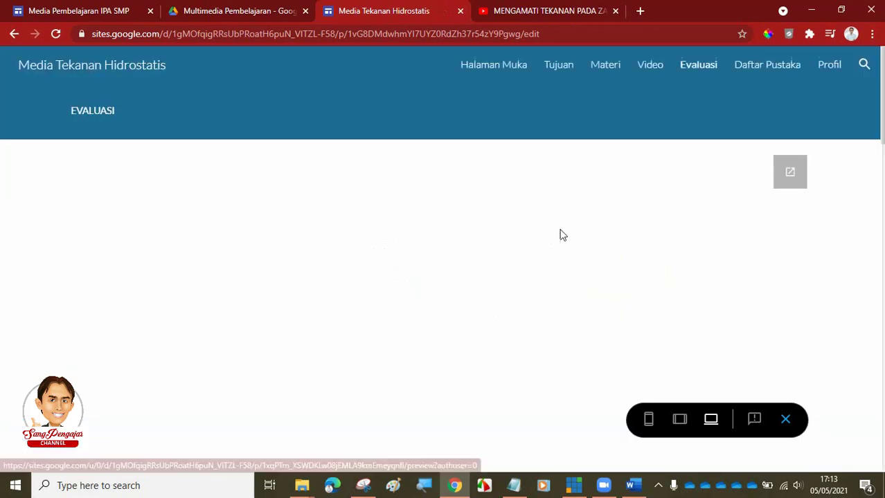